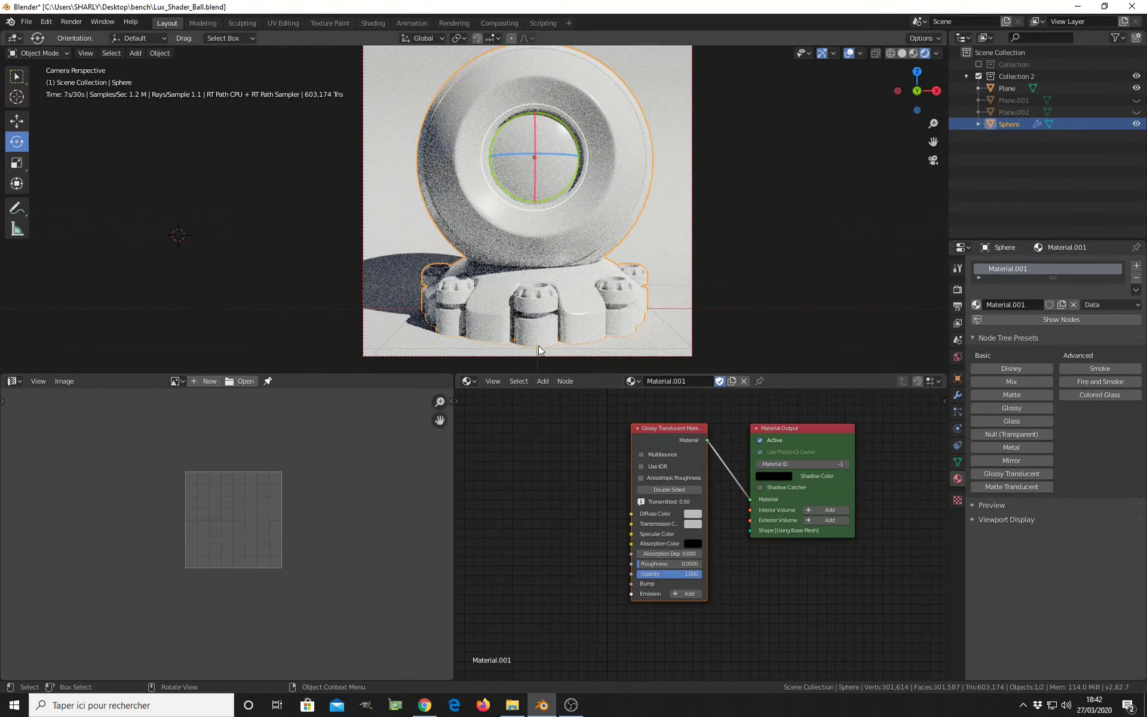
Step: Set the Glossy Translucent material's diffuse color to black and its transmission color to full white
{"action": "scroll", "coordinate": [625, 503], "scroll_direction": "up", "scroll_amount": 3}
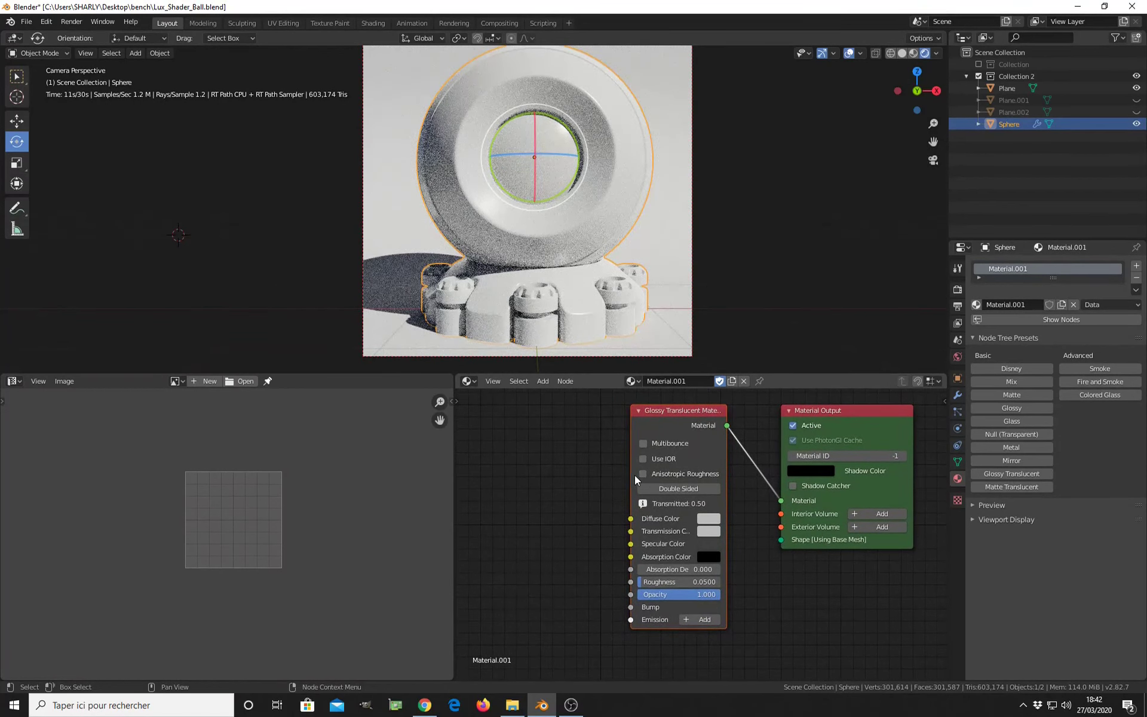
{"action": "middle_click_drag", "start_coordinate": [628, 465], "coordinate": [650, 463]}
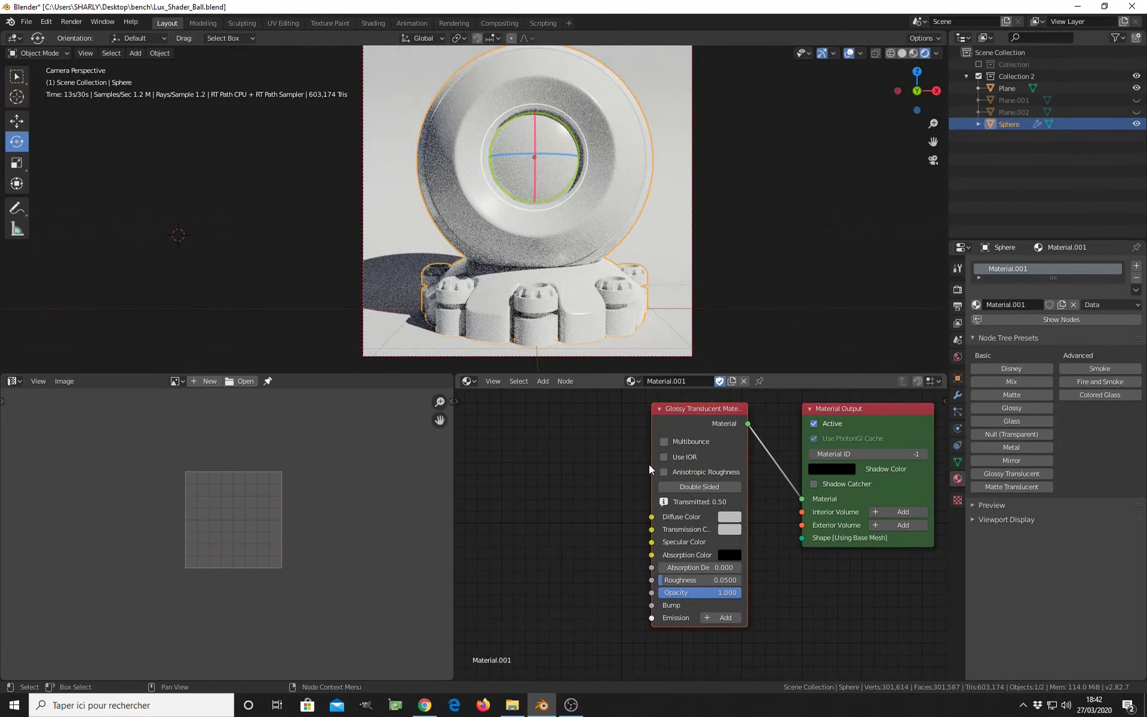
{"action": "left_click_drag", "start_coordinate": [711, 501], "coordinate": [663, 506]}
{"action": "middle_click_drag", "start_coordinate": [665, 539], "coordinate": [677, 518]}
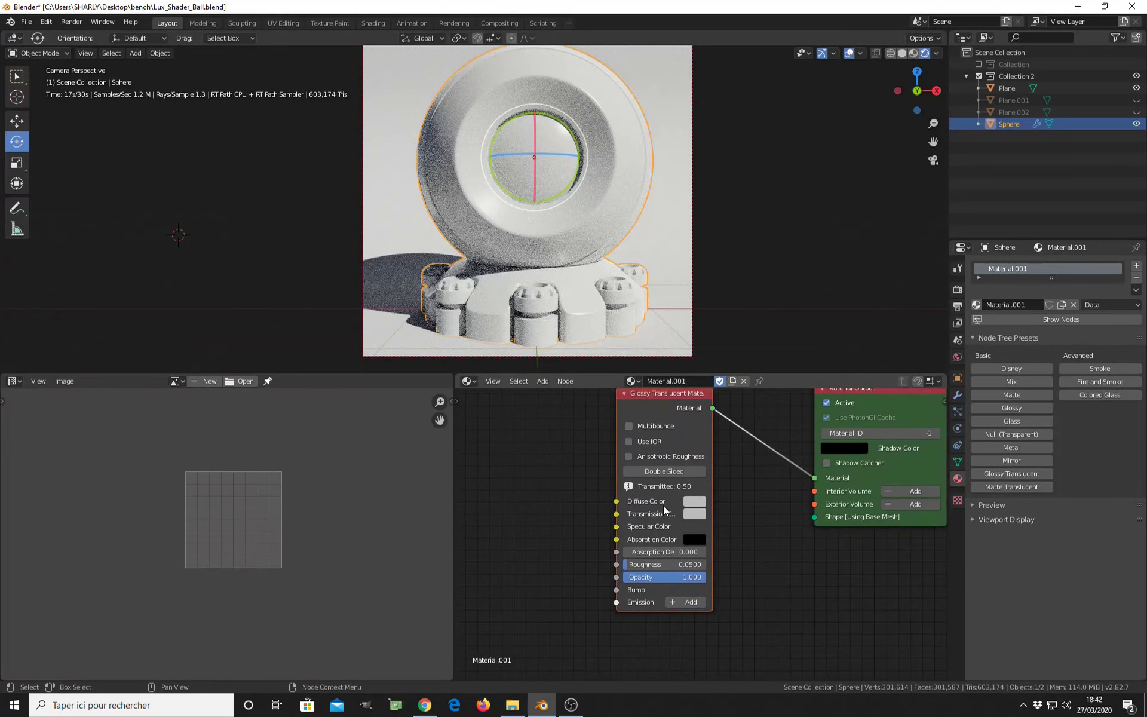
{"action": "left_click", "coordinate": [690, 502]}
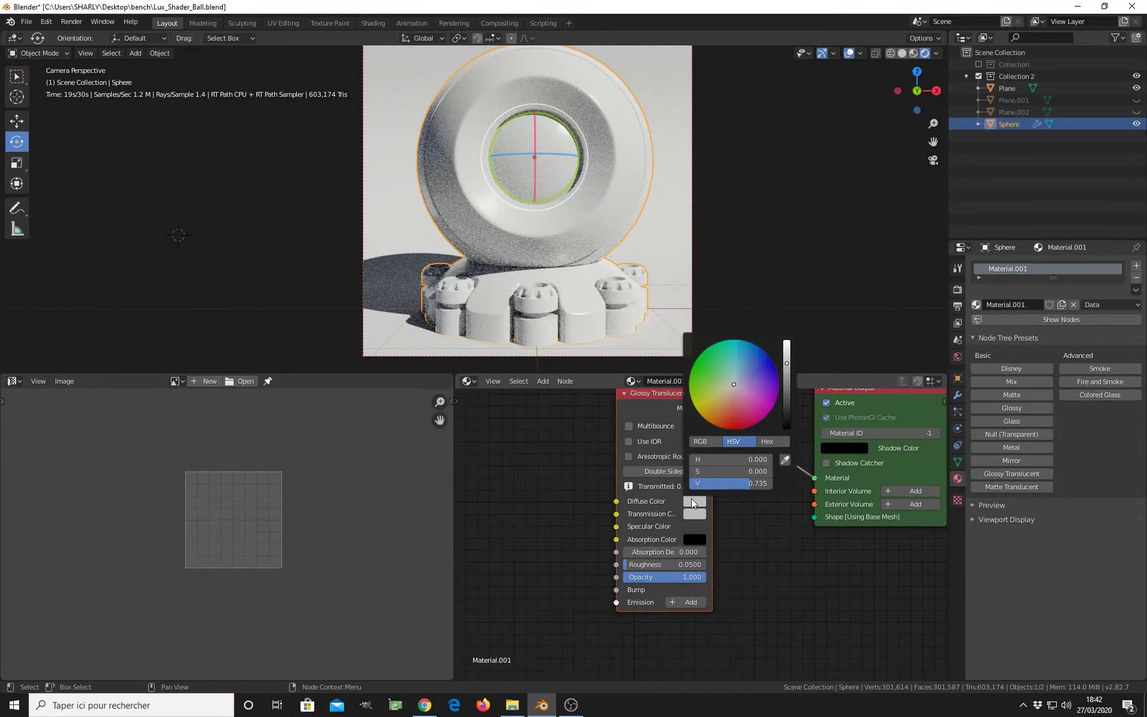
{"action": "left_click_drag", "start_coordinate": [788, 368], "coordinate": [788, 431]}
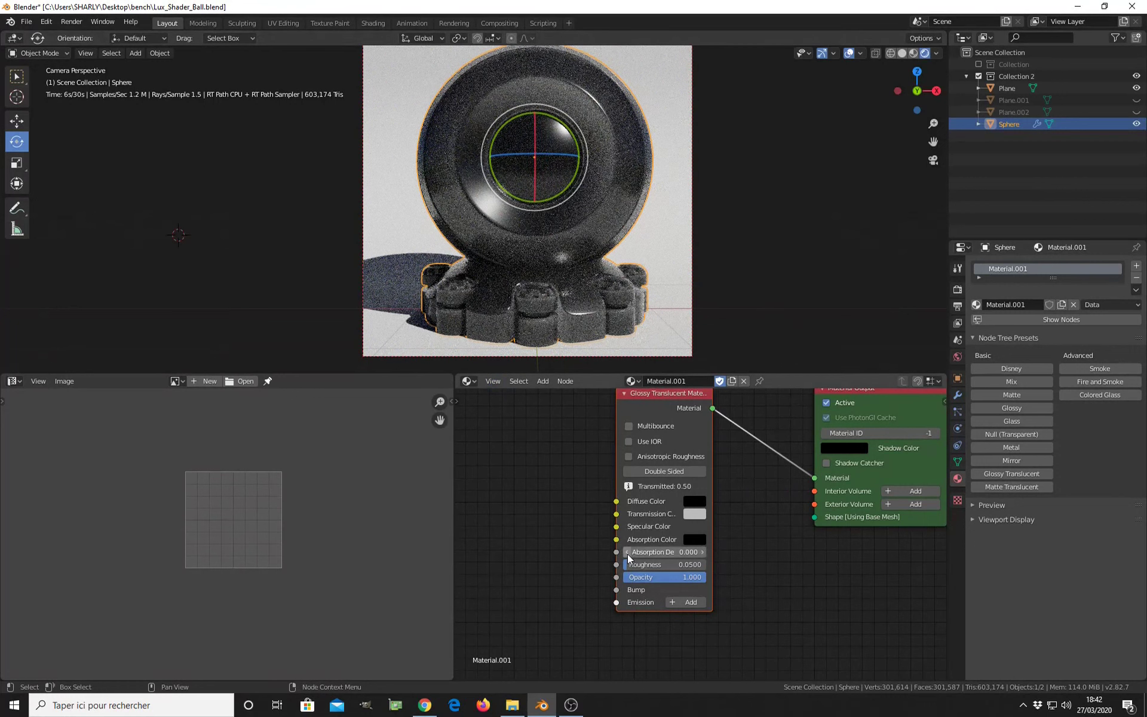
{"action": "left_click", "coordinate": [694, 513]}
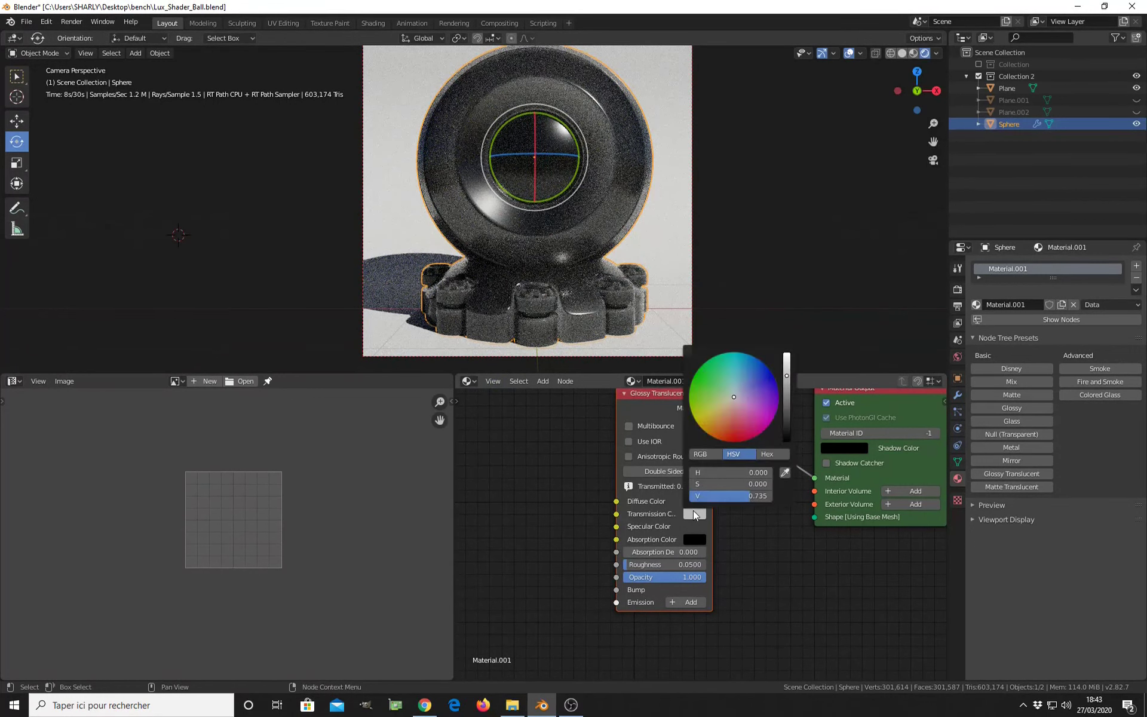
{"action": "left_click_drag", "start_coordinate": [787, 377], "coordinate": [787, 354]}
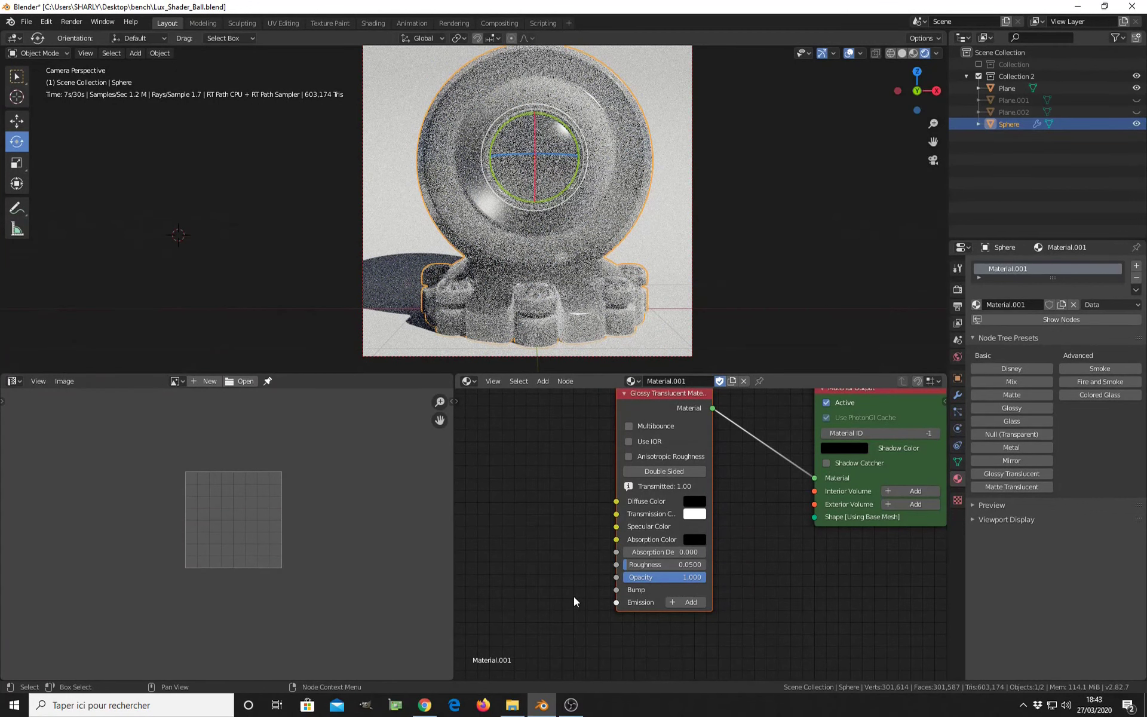
Step: Try diffuse color values of 0.5 and 0.1, and restore black diffuse with full white transmission
{"action": "left_click", "coordinate": [691, 503]}
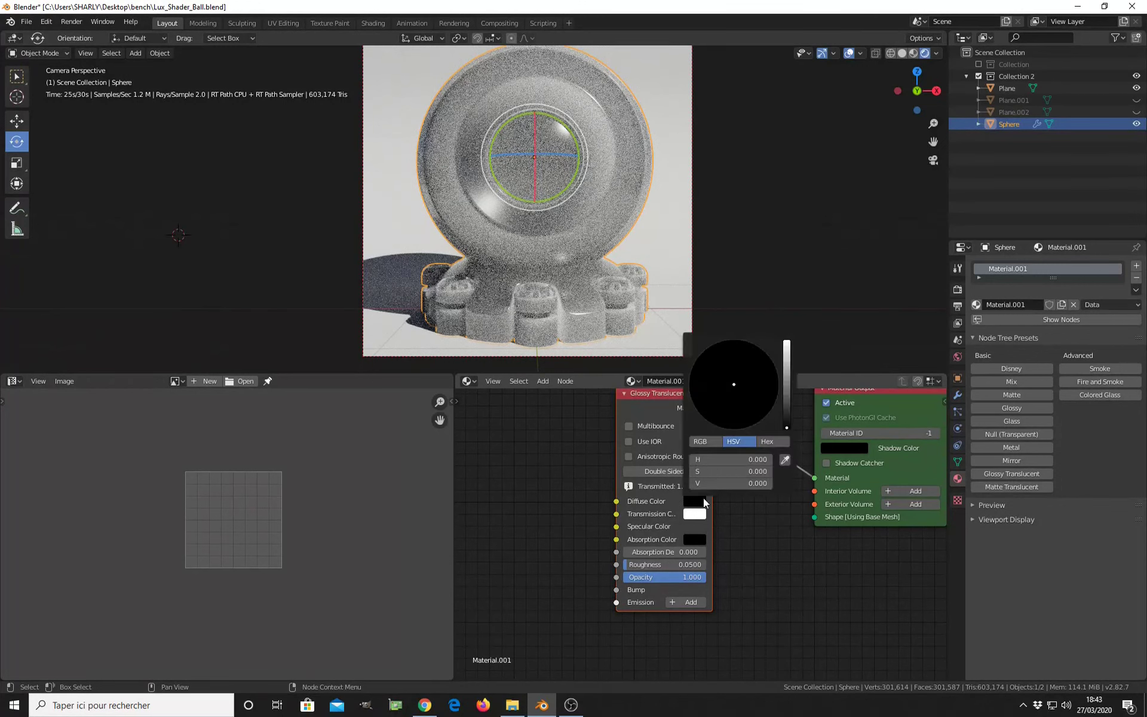
{"action": "left_click", "coordinate": [722, 485]}
{"action": "type", "text": "0.6"}
{"action": "key", "text": "Return"}
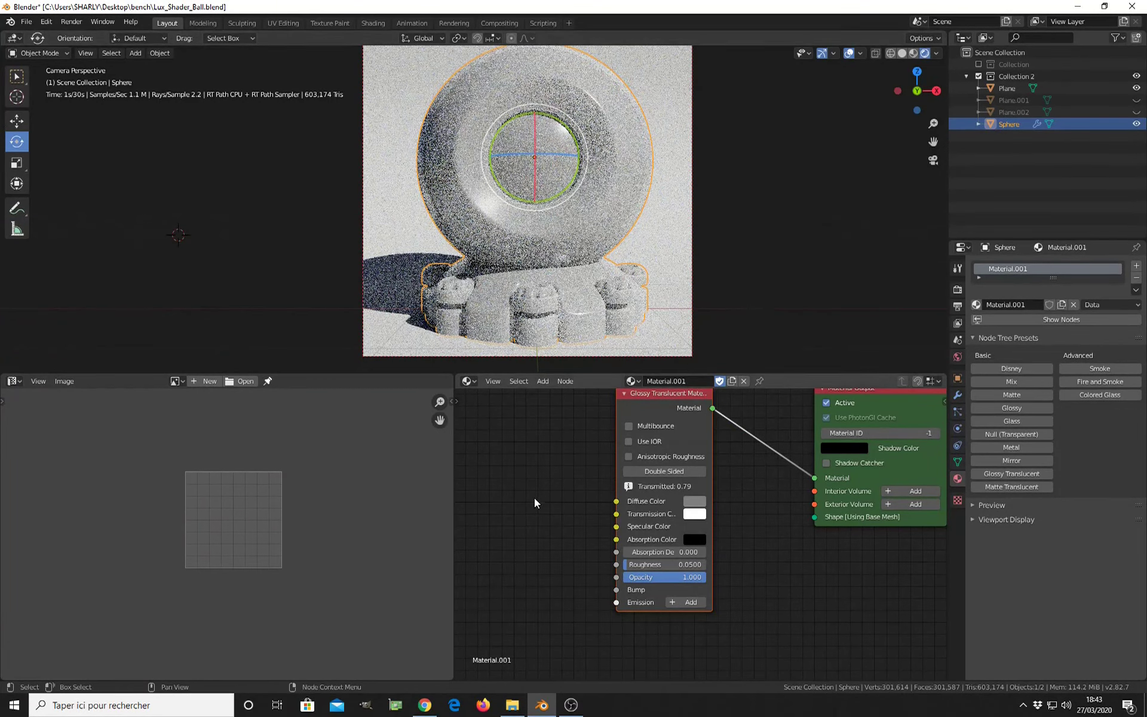
{"action": "left_click", "coordinate": [693, 502]}
{"action": "left_click", "coordinate": [740, 484]}
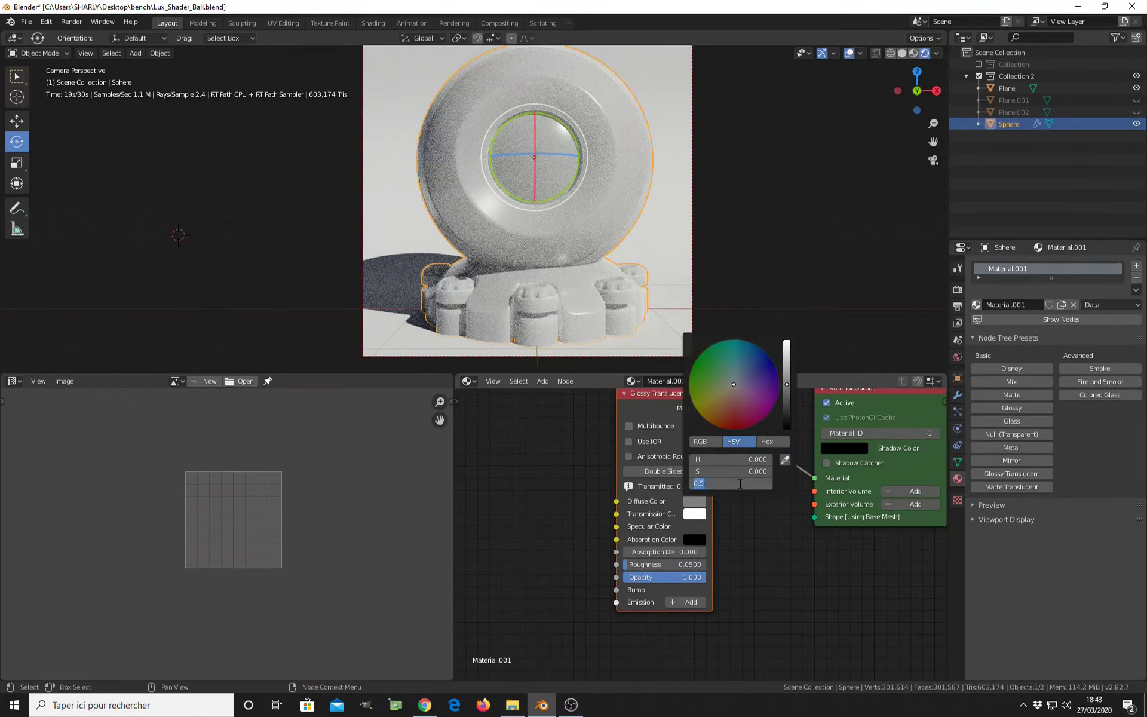
{"action": "type", "text": "0.1"}
{"action": "key", "text": "Return"}
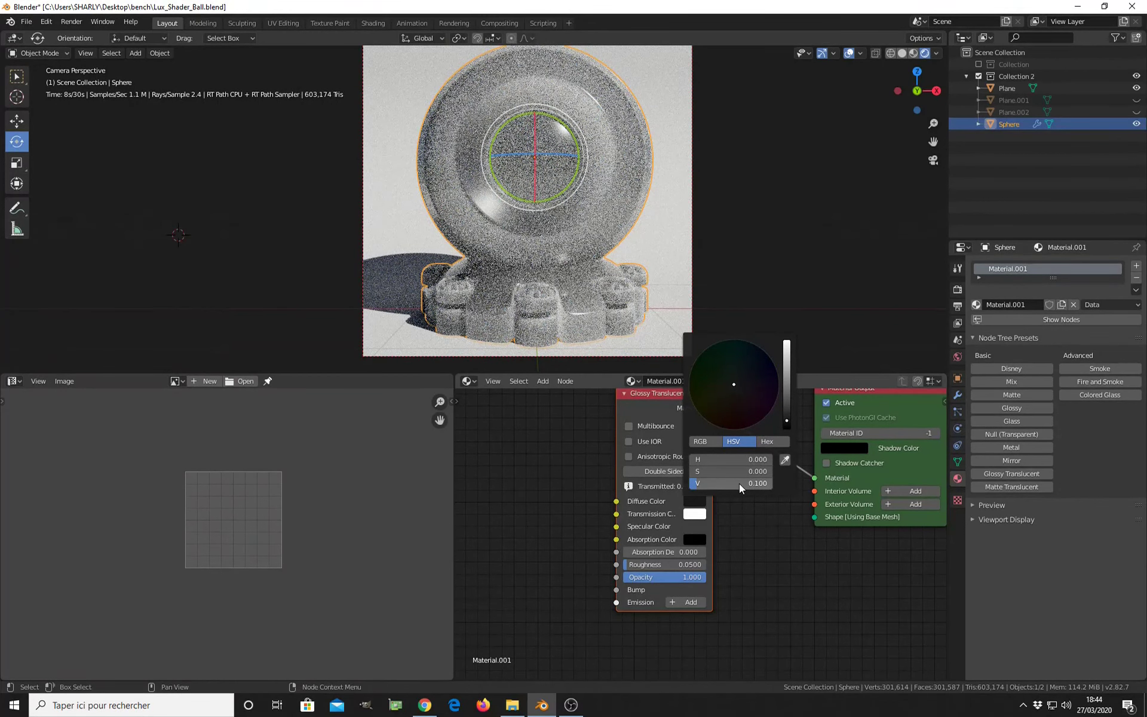
{"action": "left_click_drag", "start_coordinate": [739, 483], "coordinate": [743, 483]}
{"action": "left_click_drag", "start_coordinate": [786, 420], "coordinate": [788, 434]}
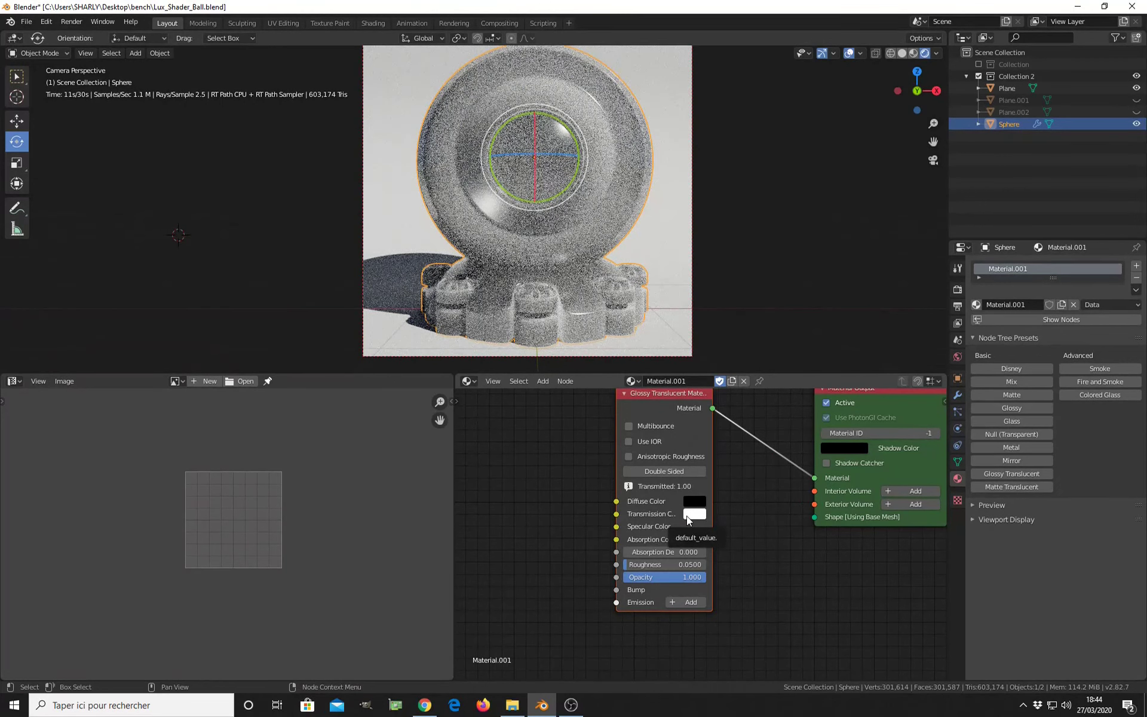
{"action": "left_click", "coordinate": [692, 513]}
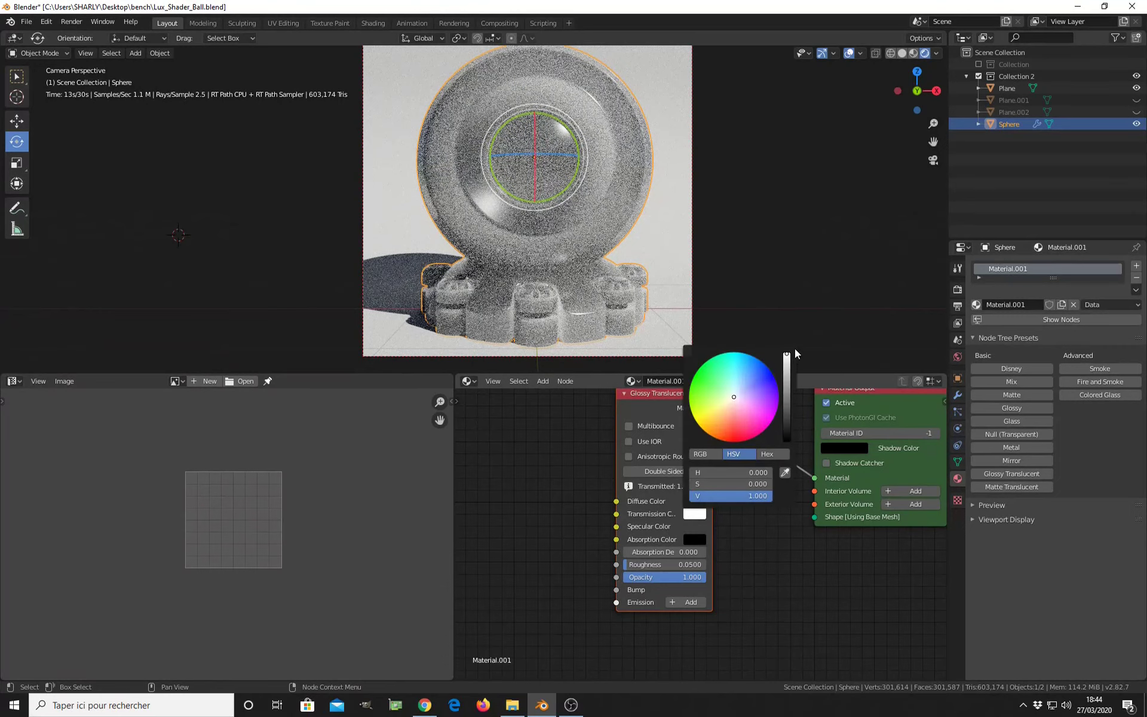
{"action": "mouse_move", "coordinate": [787, 361]}
{"action": "left_mouse_down"}
{"action": "mouse_move", "coordinate": [789, 440]}
{"action": "mouse_move", "coordinate": [791, 353]}
{"action": "left_mouse_up"}
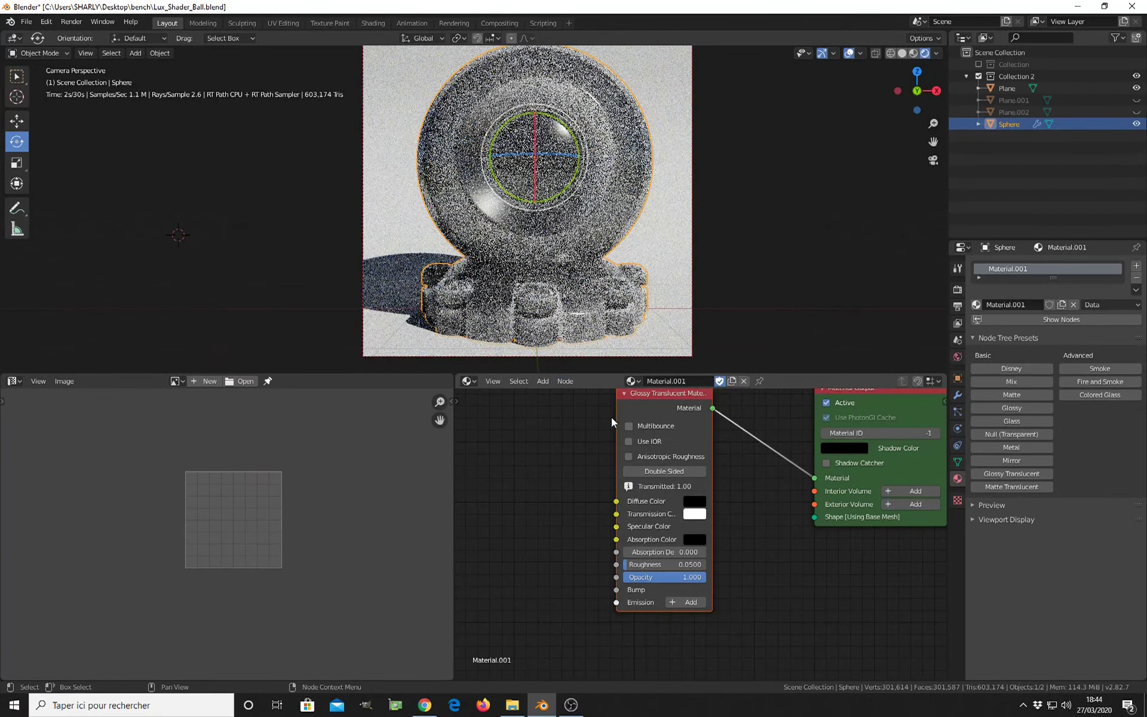
Step: Enable the Double Sided option on the Glossy Translucent material node
{"action": "scroll", "coordinate": [615, 421], "scroll_direction": "down", "scroll_amount": 1}
{"action": "scroll", "coordinate": [636, 431], "scroll_direction": "down", "scroll_amount": 1}
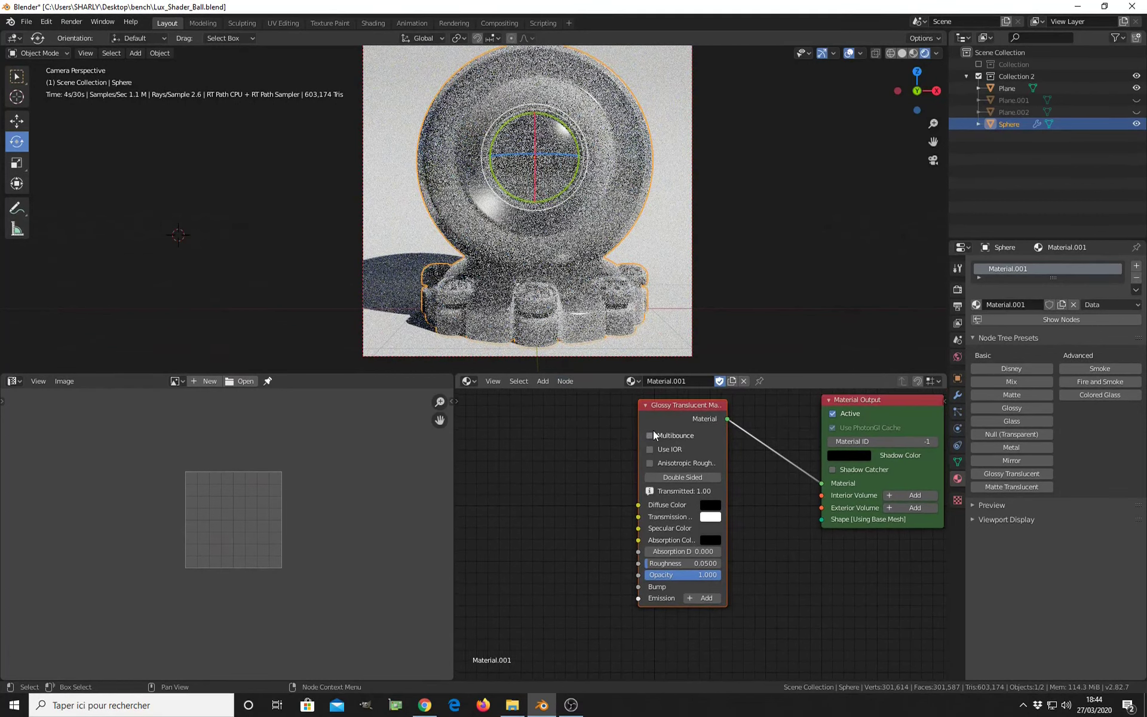
{"action": "middle_click_drag", "start_coordinate": [654, 430], "coordinate": [623, 444]}
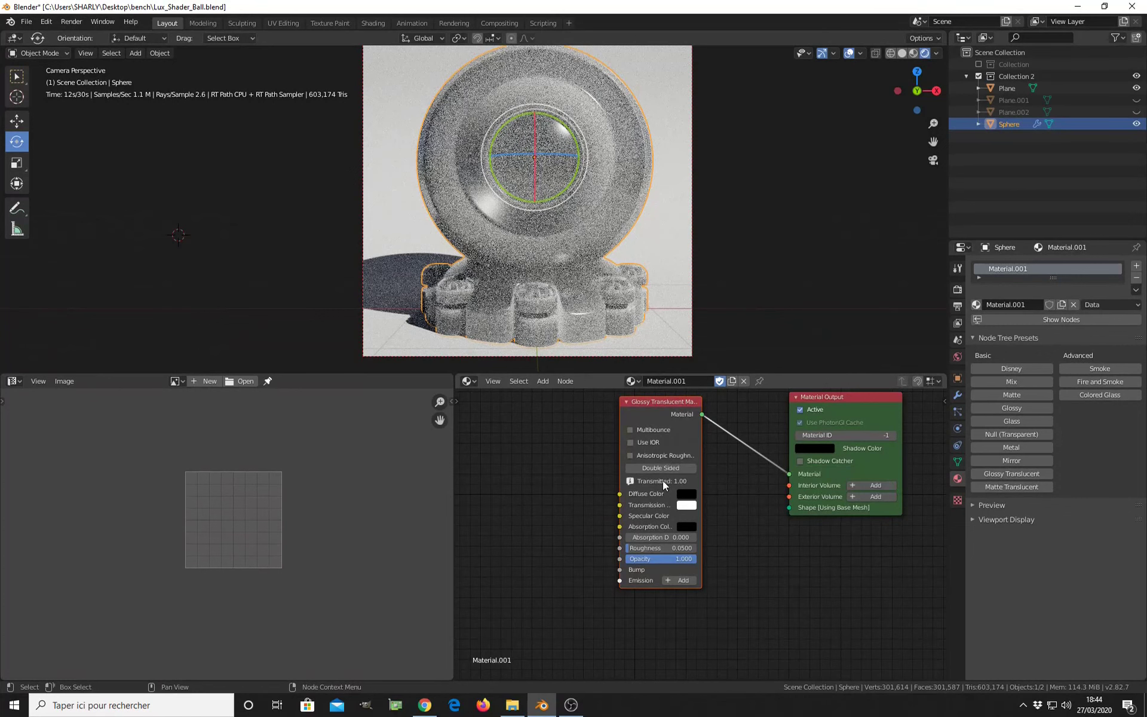
{"action": "scroll", "coordinate": [663, 479], "scroll_direction": "down", "scroll_amount": 2}
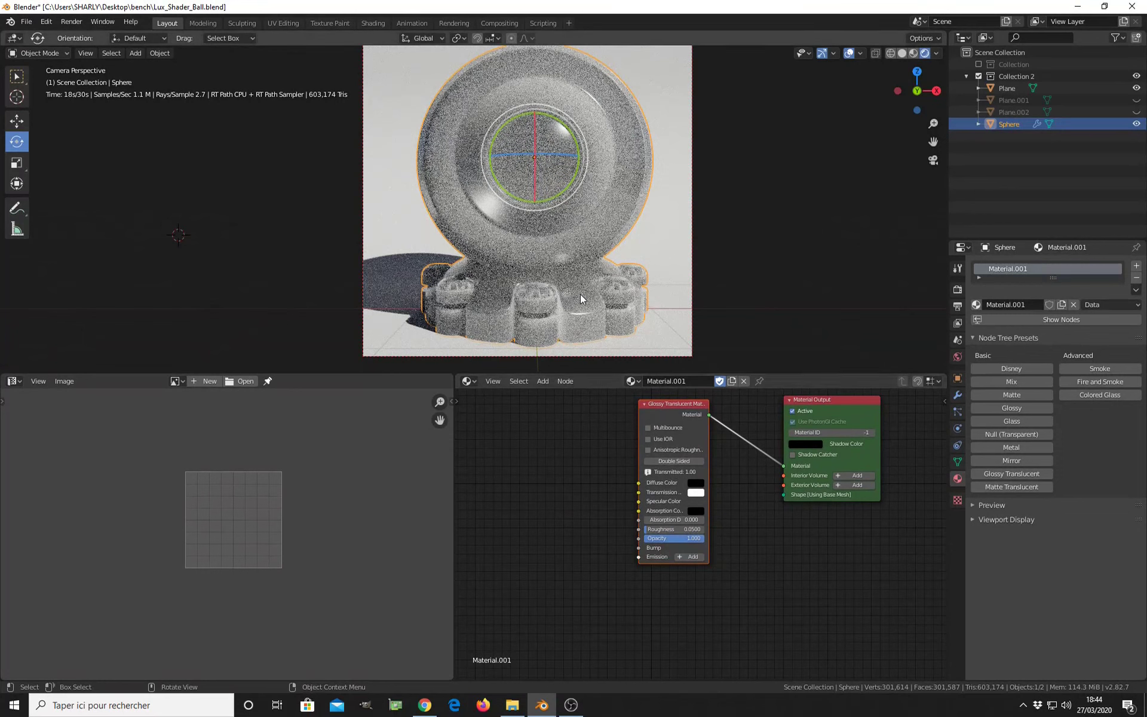
{"action": "left_click", "coordinate": [679, 462]}
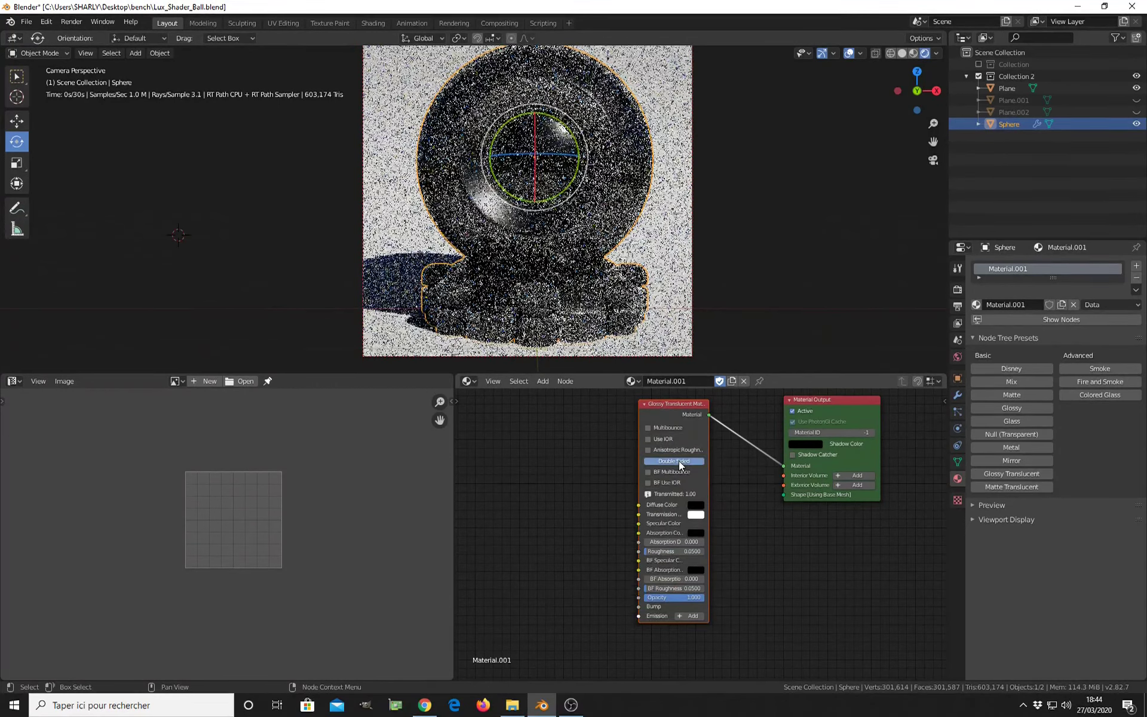
{"action": "left_click", "coordinate": [728, 334]}
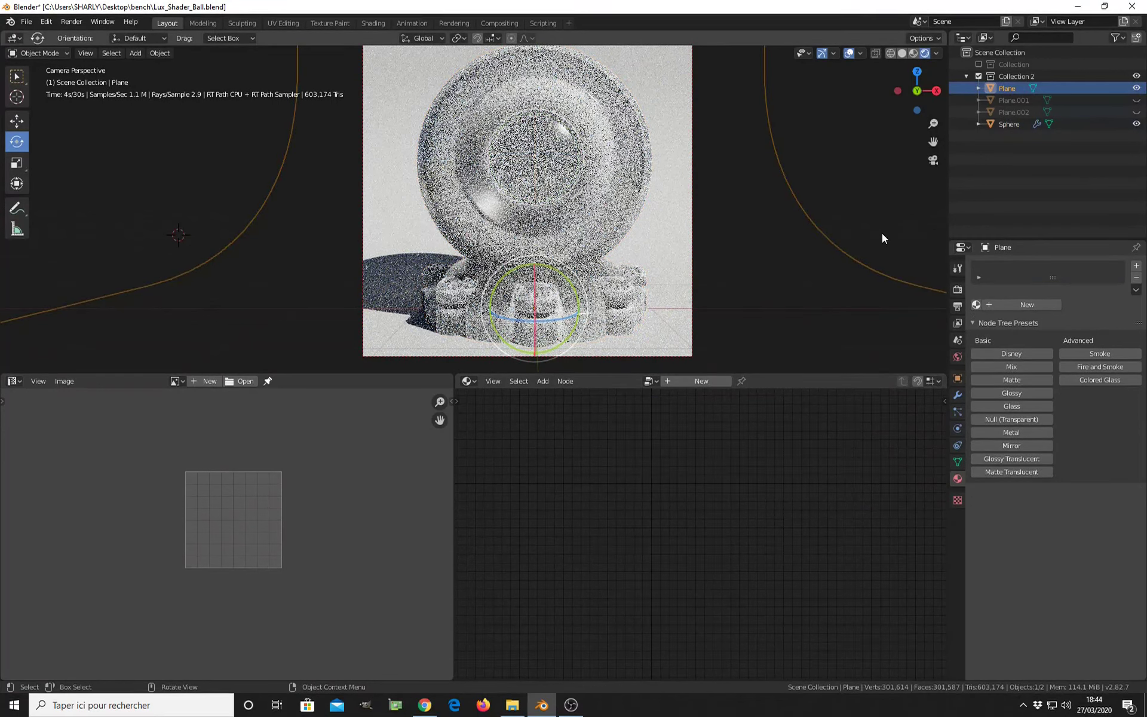
{"action": "key", "text": "a"}
{"action": "key", "text": "alt+a"}
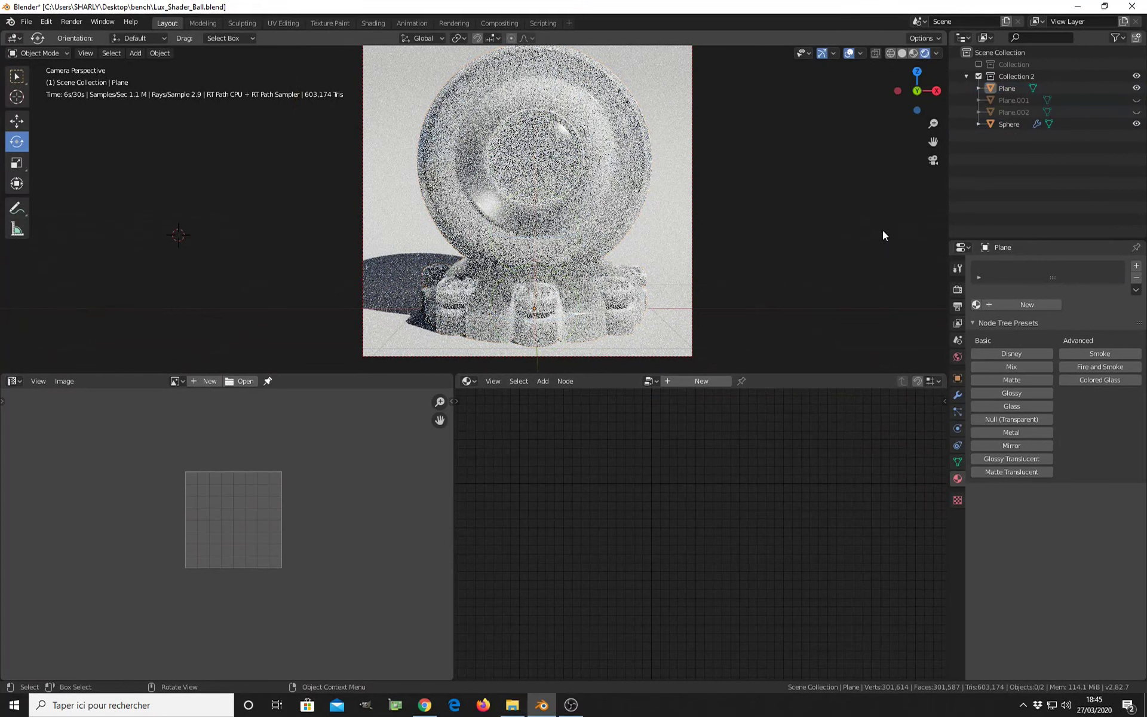
{"action": "left_click", "coordinate": [608, 326]}
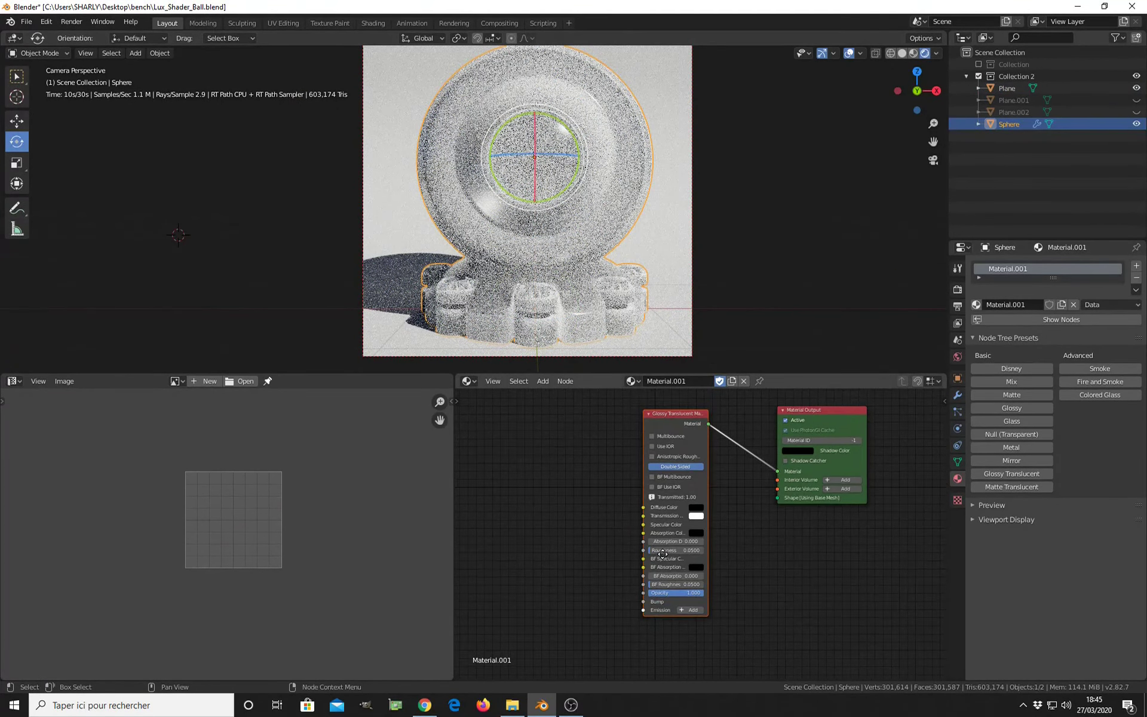
Step: Add a Homogeneous Volume node beside the material node and connect it to the Material Output's Interior Volume
{"action": "scroll", "coordinate": [690, 430], "scroll_direction": "down", "scroll_amount": 1}
{"action": "left_click_drag", "start_coordinate": [690, 430], "coordinate": [601, 393]}
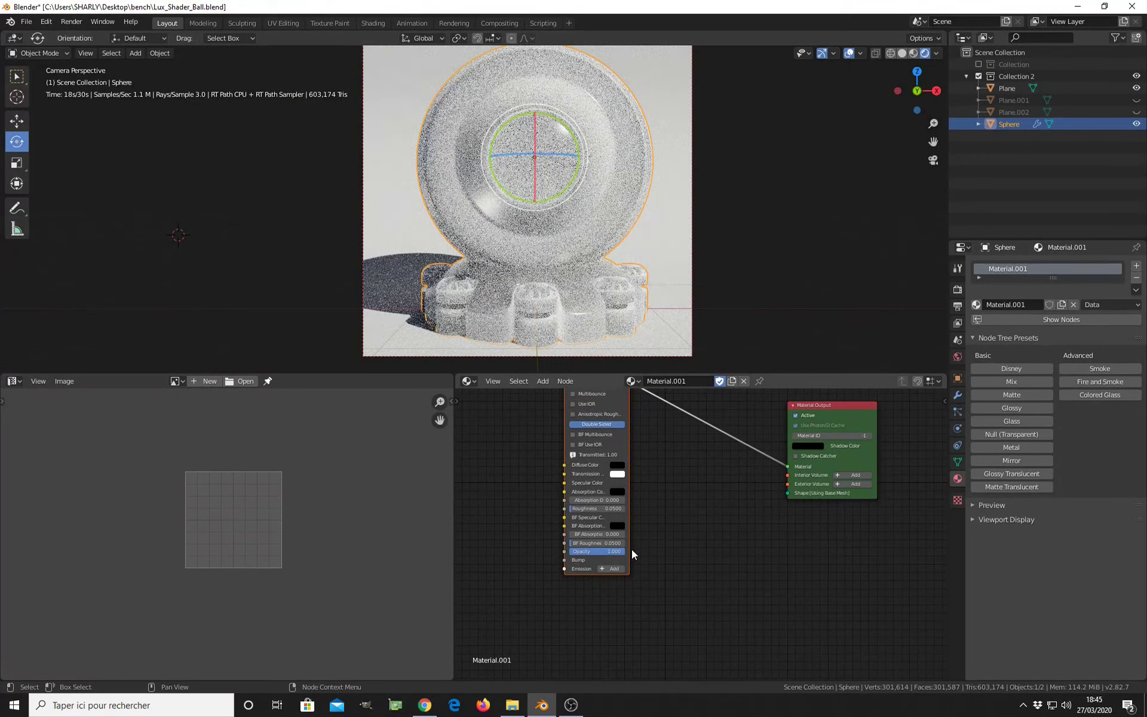
{"action": "key", "text": "shift+a"}
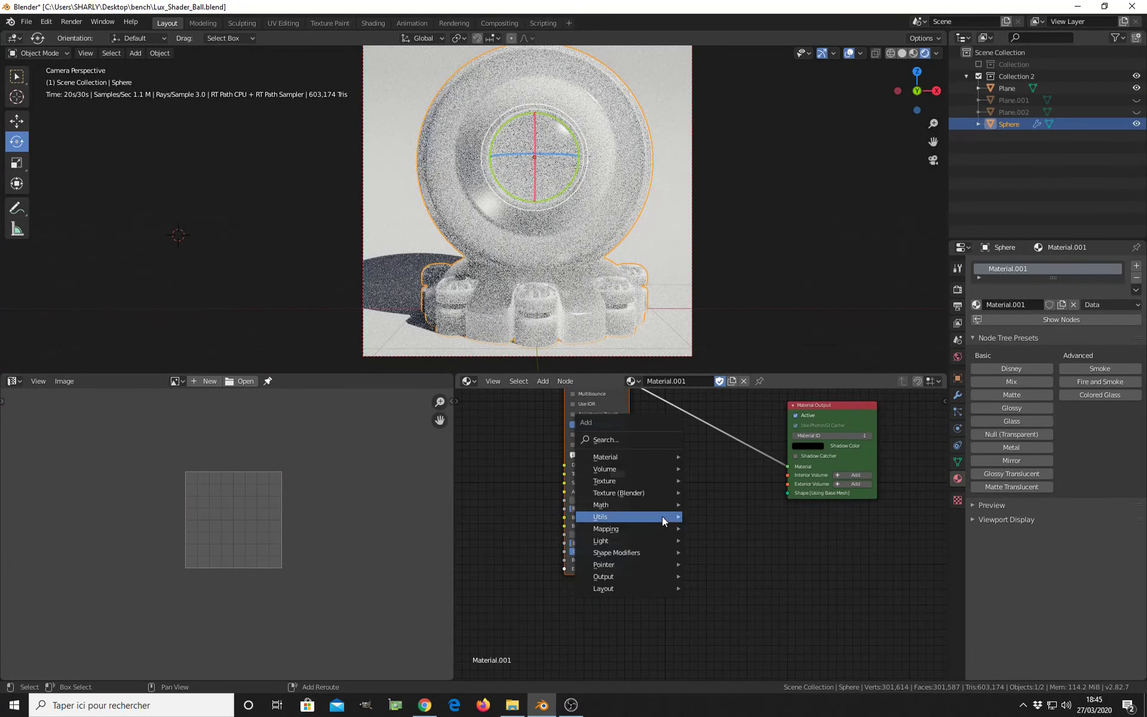
{"action": "mouse_move", "coordinate": [662, 516]}
{"action": "mouse_move", "coordinate": [629, 468]}
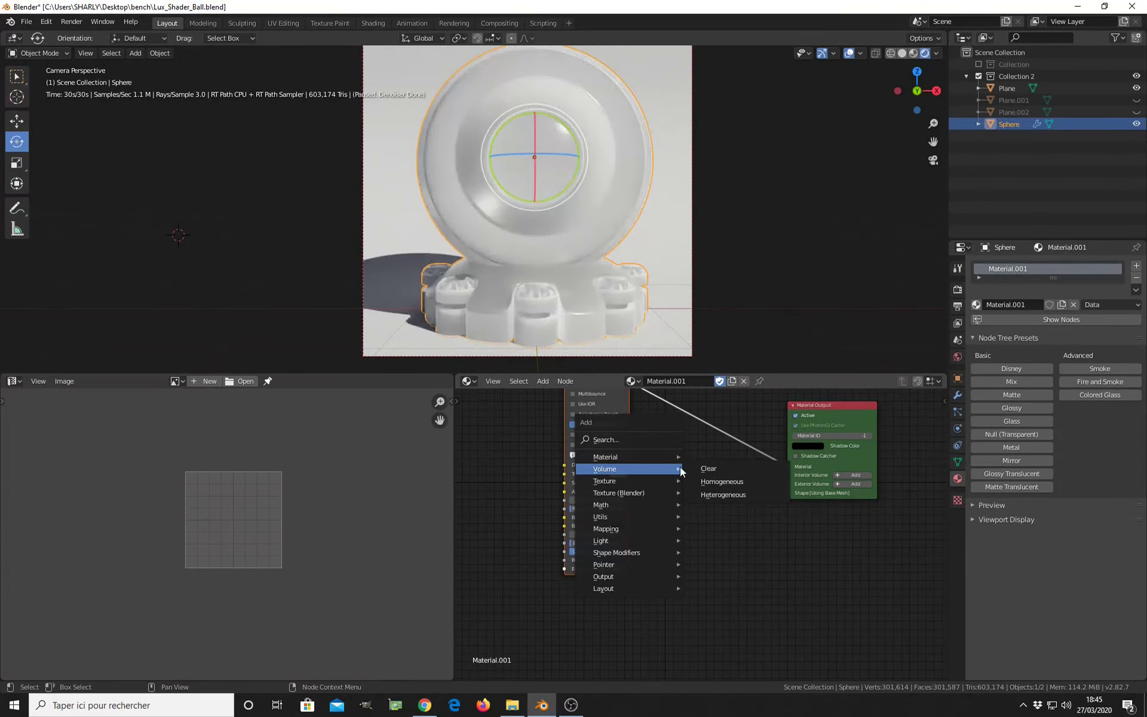
{"action": "left_click", "coordinate": [715, 482]}
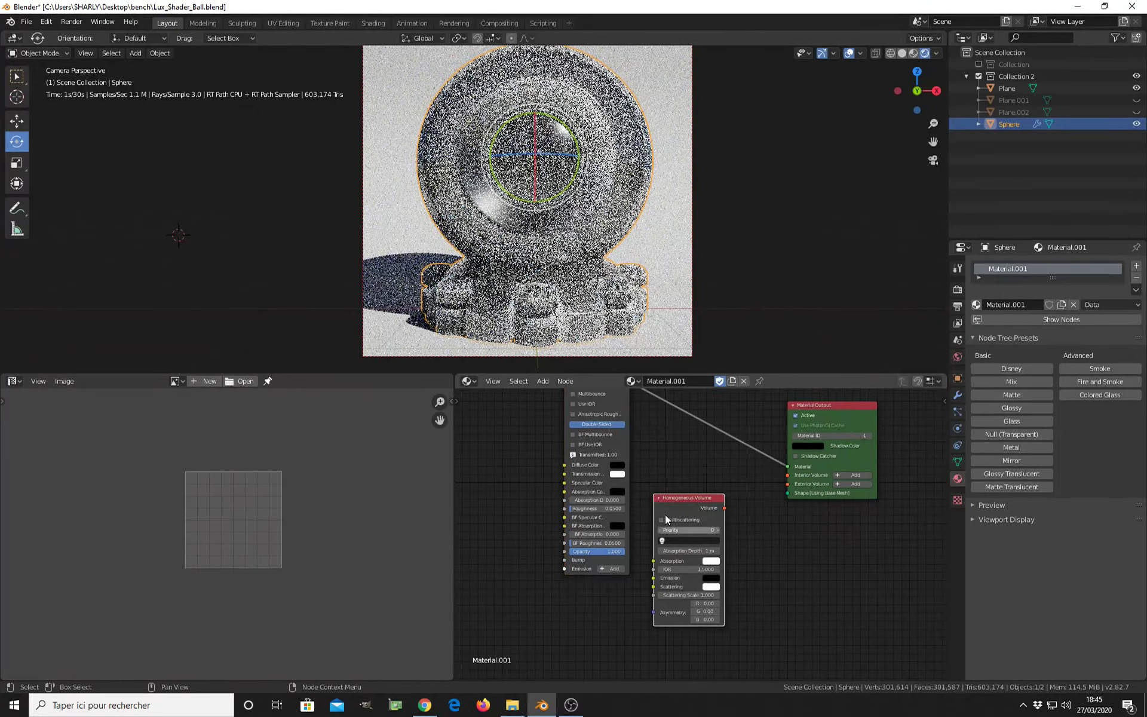
{"action": "left_click", "coordinate": [666, 519]}
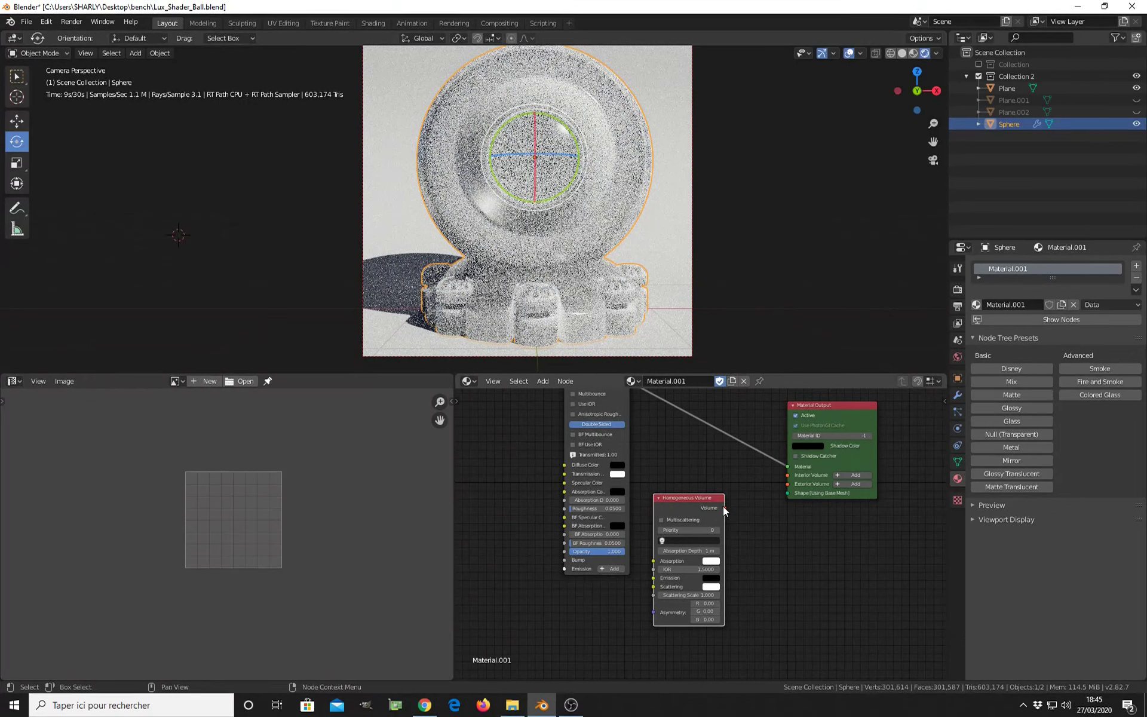
{"action": "left_click_drag", "start_coordinate": [725, 510], "coordinate": [787, 475]}
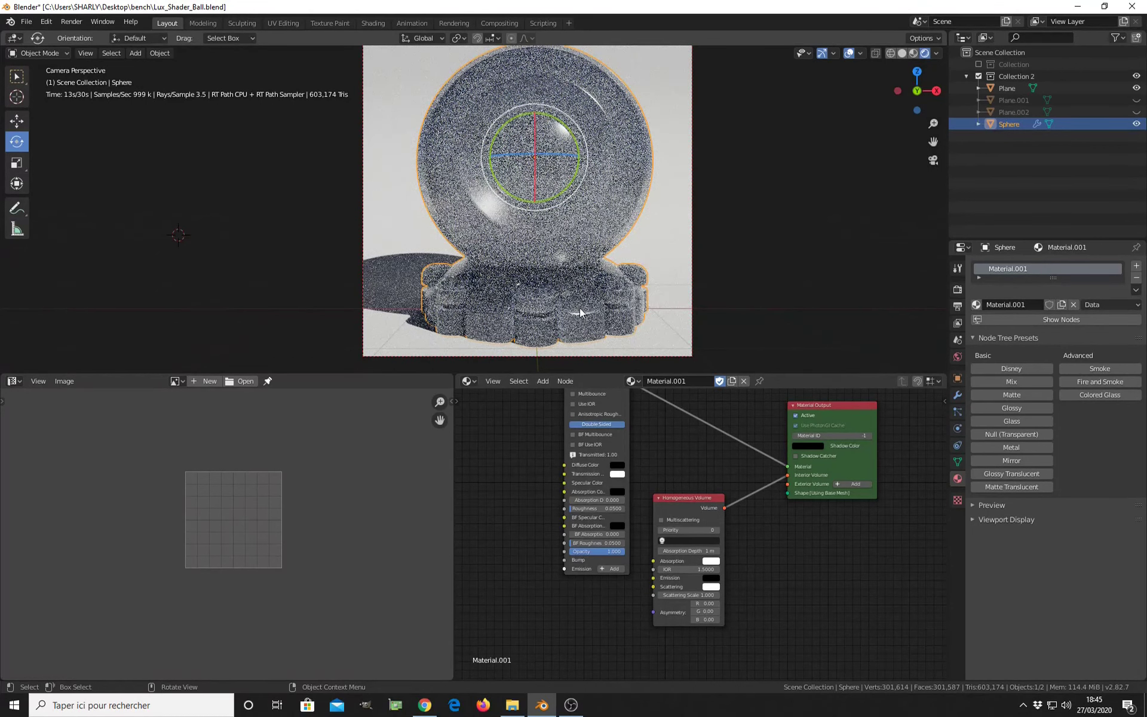
Step: Set the Glossy Translucent material's opacity to 0 and keep the shader ball selected
{"action": "middle_click_drag", "start_coordinate": [610, 465], "coordinate": [623, 442]}
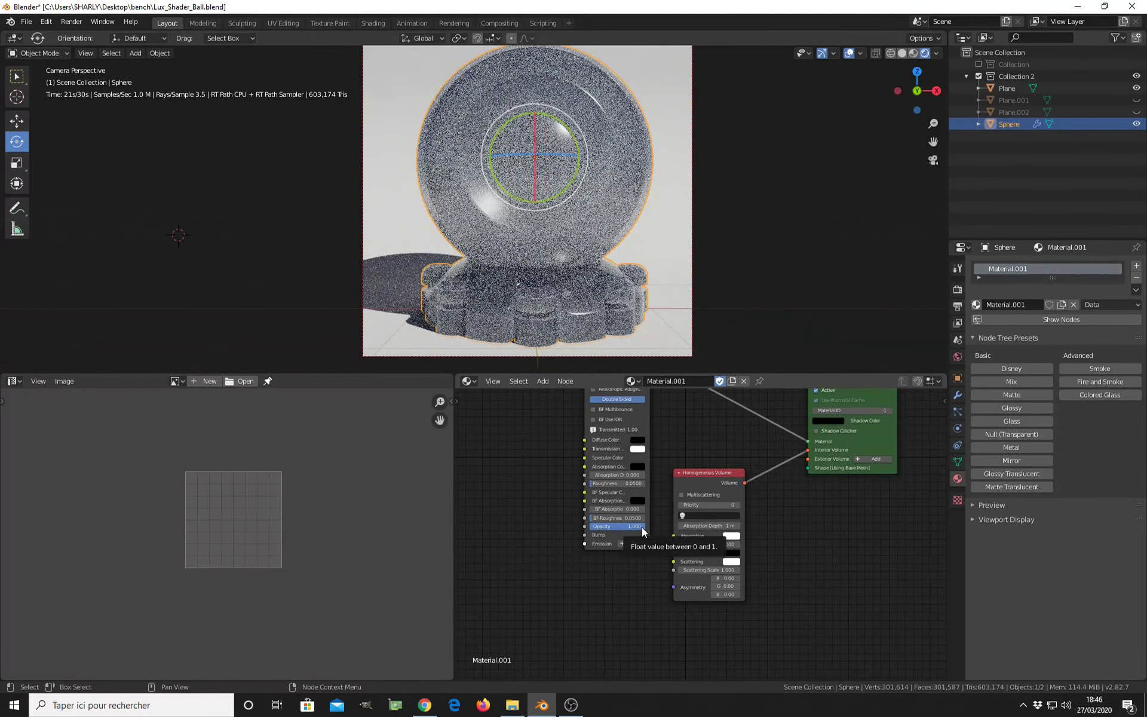
{"action": "left_click_drag", "start_coordinate": [642, 527], "coordinate": [589, 530]}
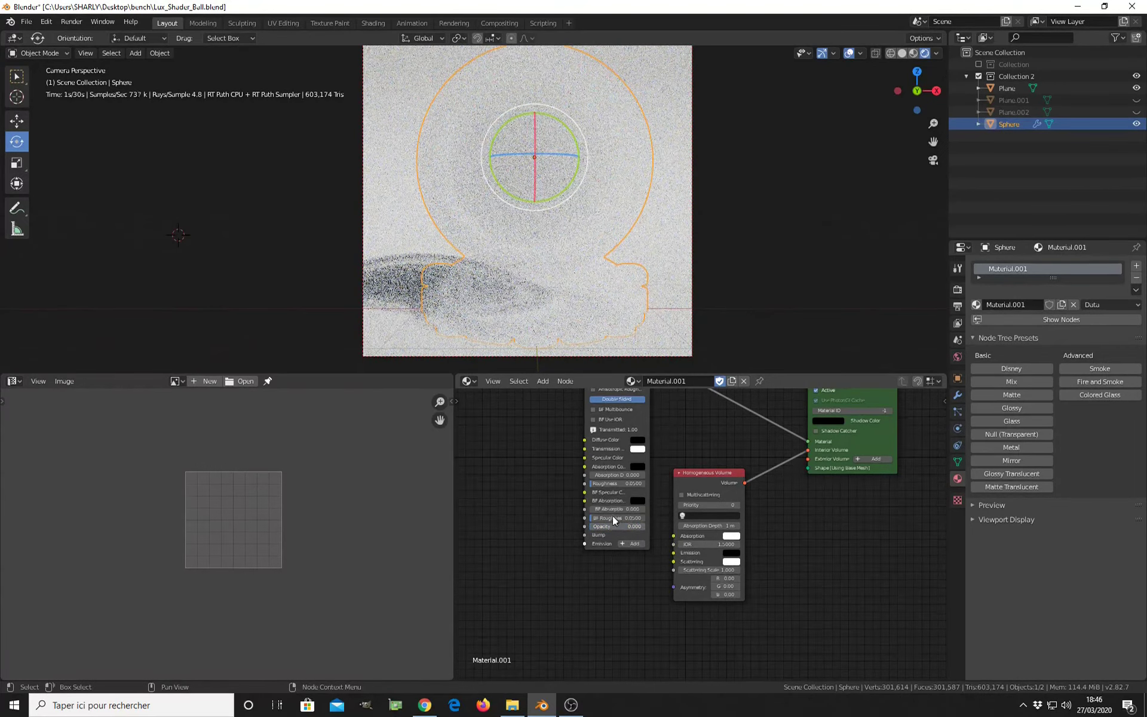
{"action": "middle_click_drag", "start_coordinate": [624, 435], "coordinate": [603, 443]}
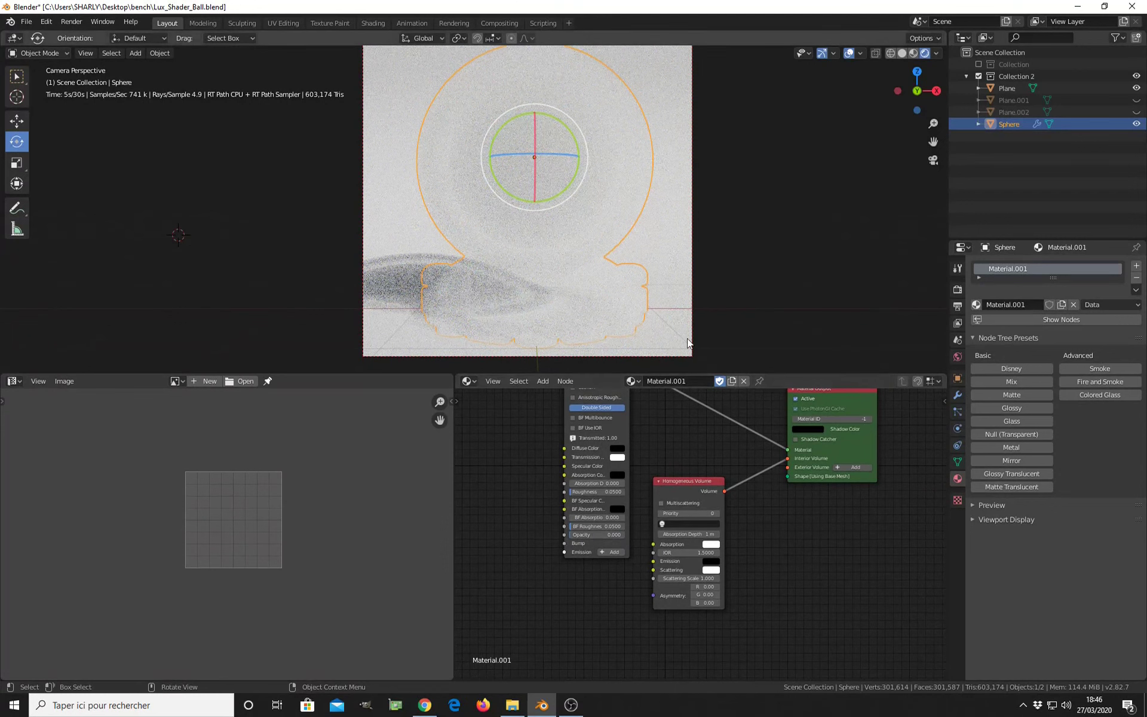
{"action": "left_click", "coordinate": [682, 317]}
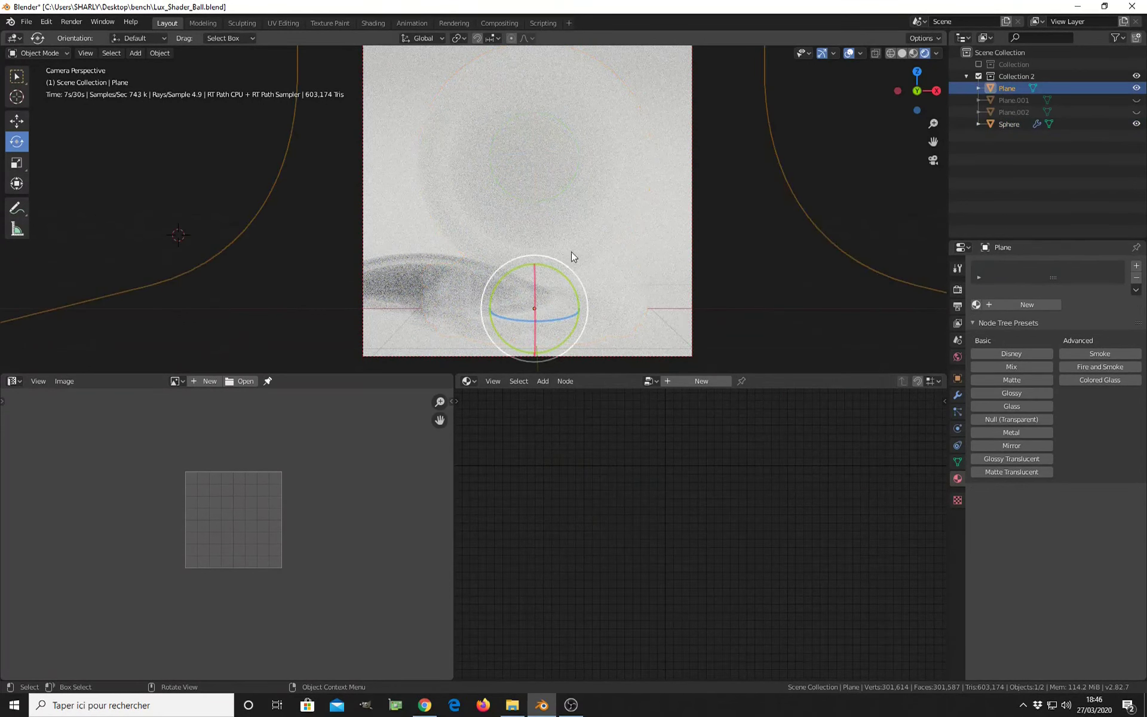
{"action": "left_click", "coordinate": [574, 217]}
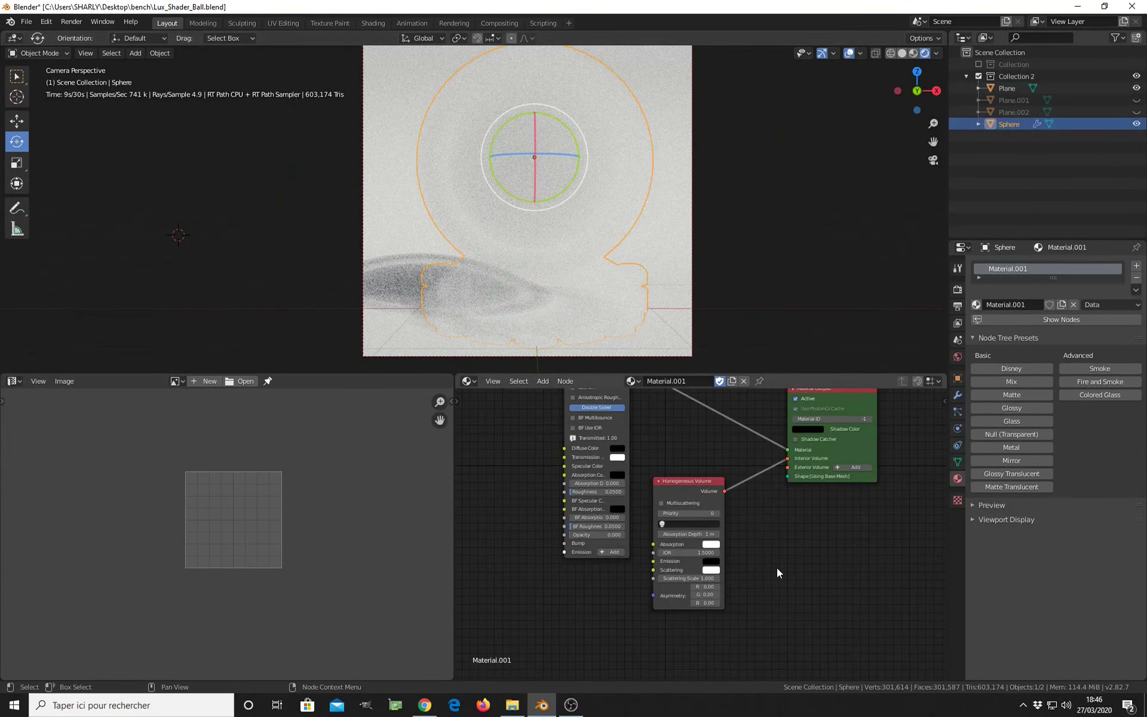
Step: Set the Homogeneous Volume node's scattering scale to 5
{"action": "scroll", "coordinate": [797, 594], "scroll_direction": "up", "scroll_amount": 2}
{"action": "left_click_drag", "start_coordinate": [690, 466], "coordinate": [692, 425]}
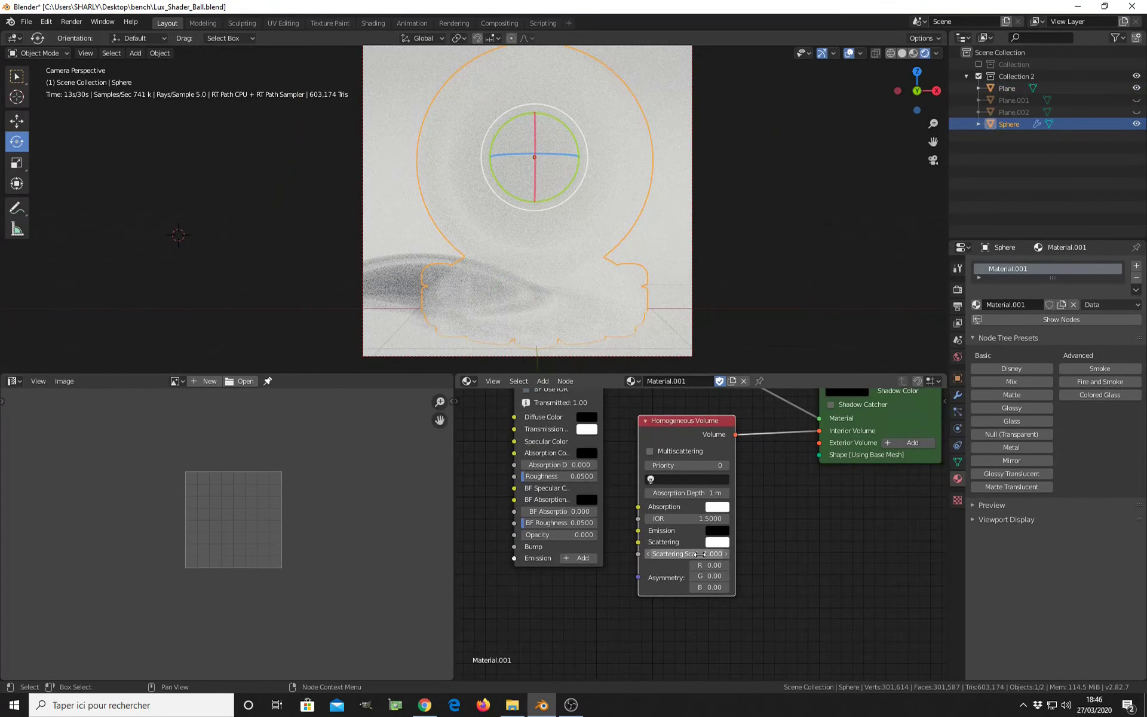
{"action": "left_click", "coordinate": [702, 554]}
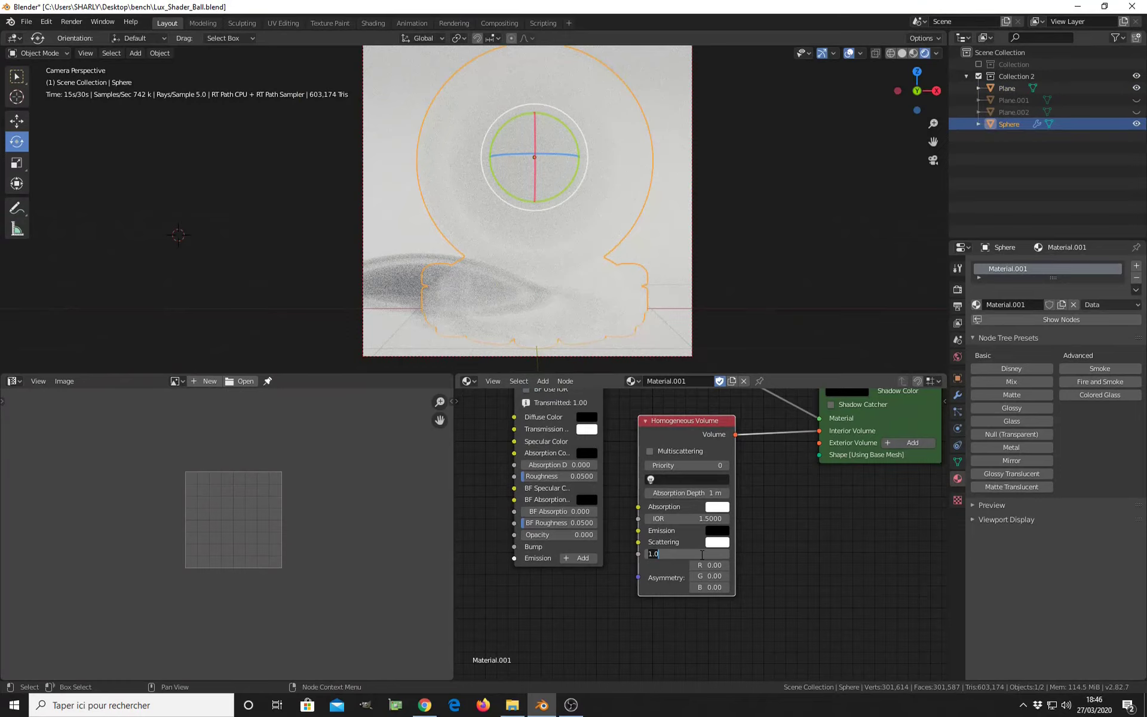
{"action": "type", "text": "5"}
{"action": "key", "text": "Return"}
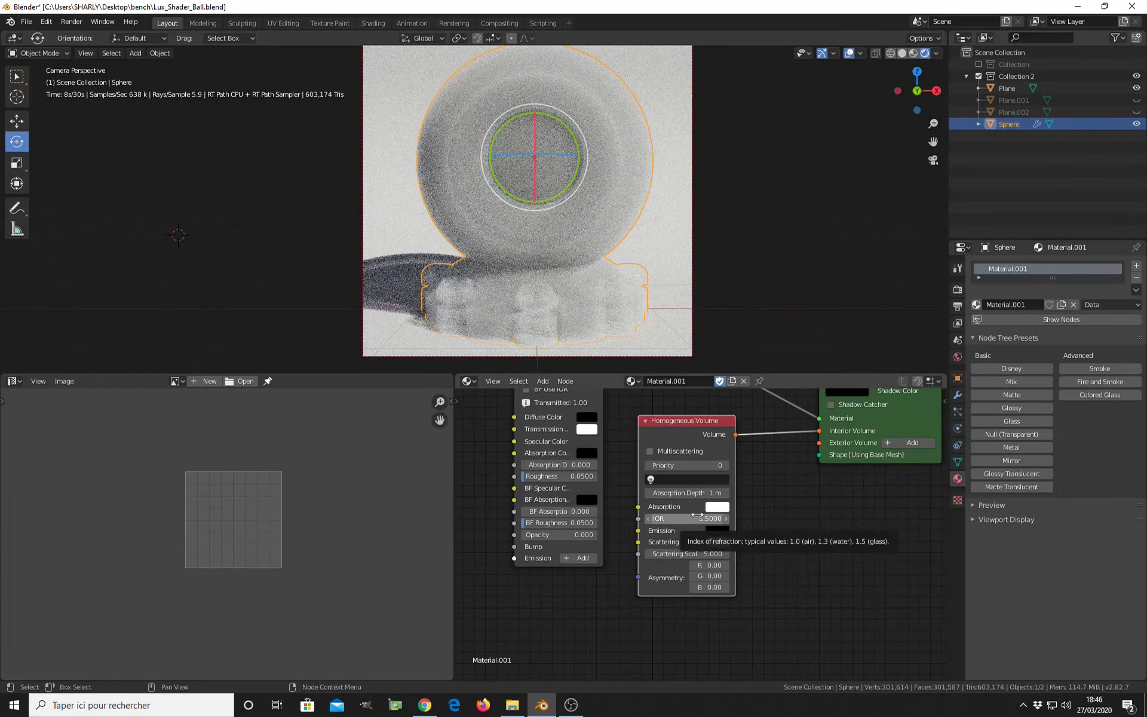
Step: Change the Homogeneous Volume node's absorption color to a light orange
{"action": "left_click", "coordinate": [718, 508]}
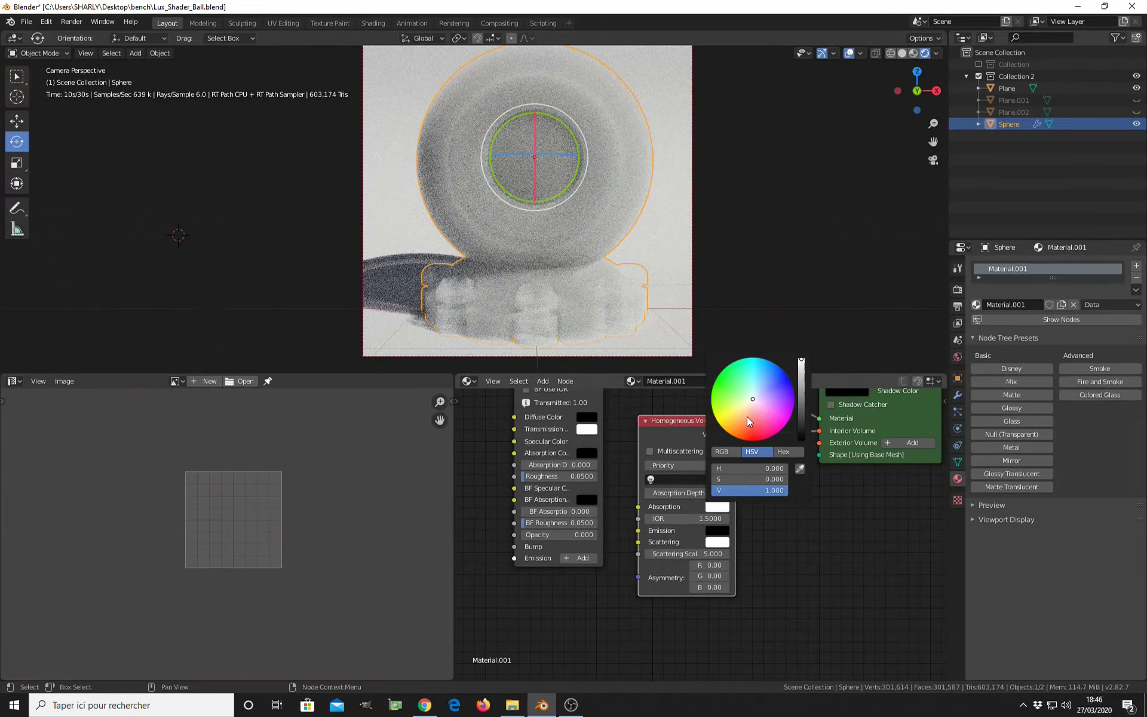
{"action": "left_click_drag", "start_coordinate": [750, 408], "coordinate": [743, 416]}
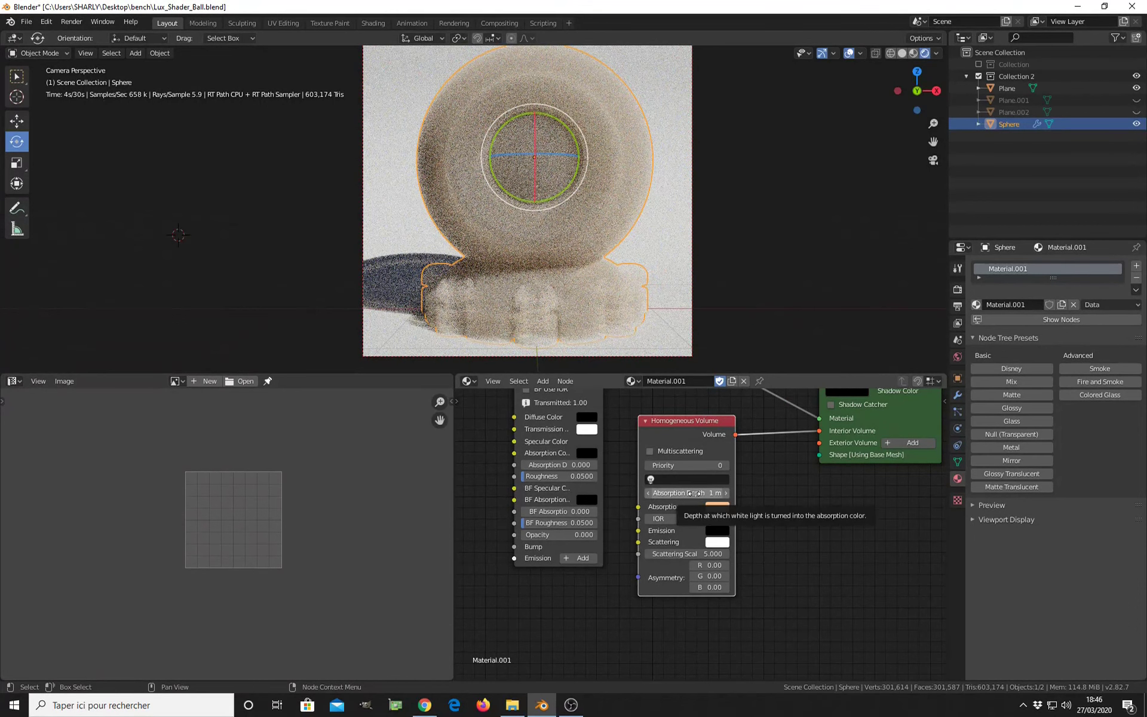
Step: Set the Homogeneous Volume node's absorption depth to 0.1 m and enable multiscattering
{"action": "left_click", "coordinate": [695, 492]}
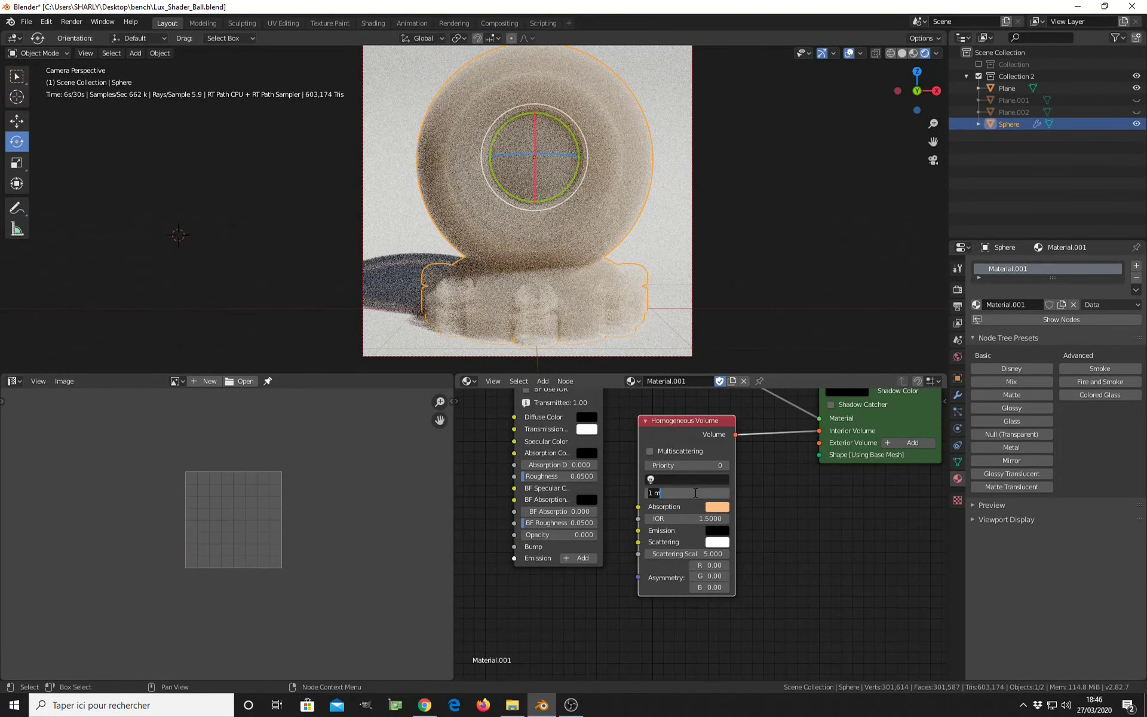
{"action": "key", "text": "BackSpace"}
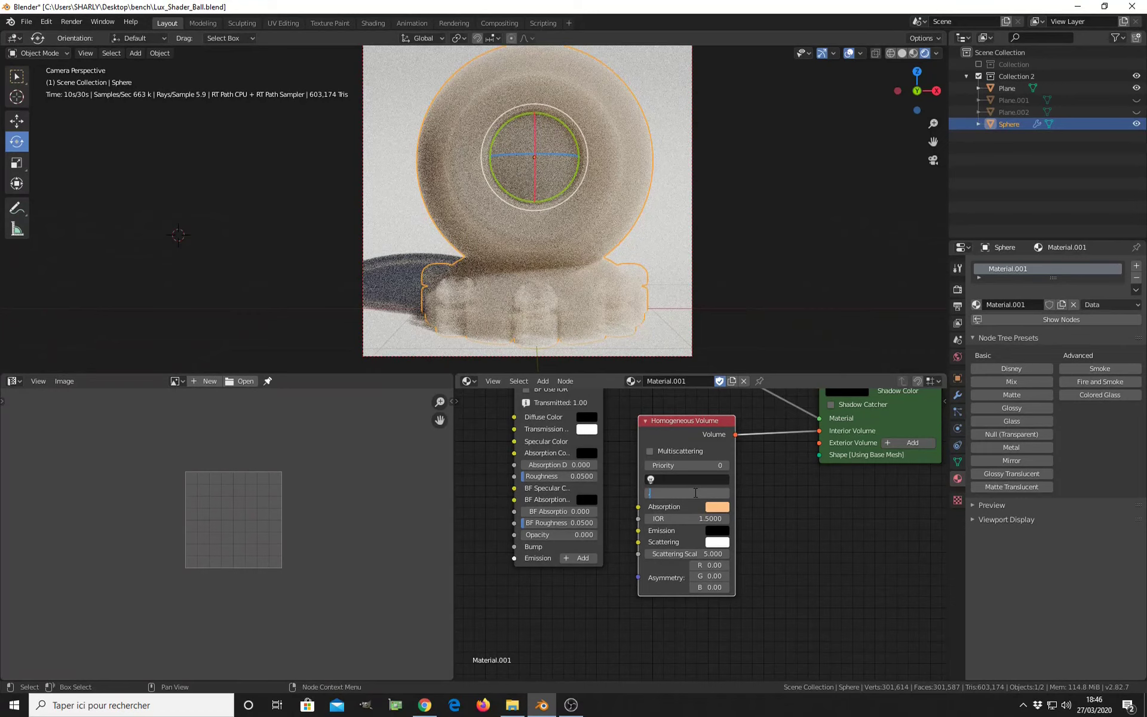
{"action": "type", "text": "0.1"}
{"action": "key", "text": "Return"}
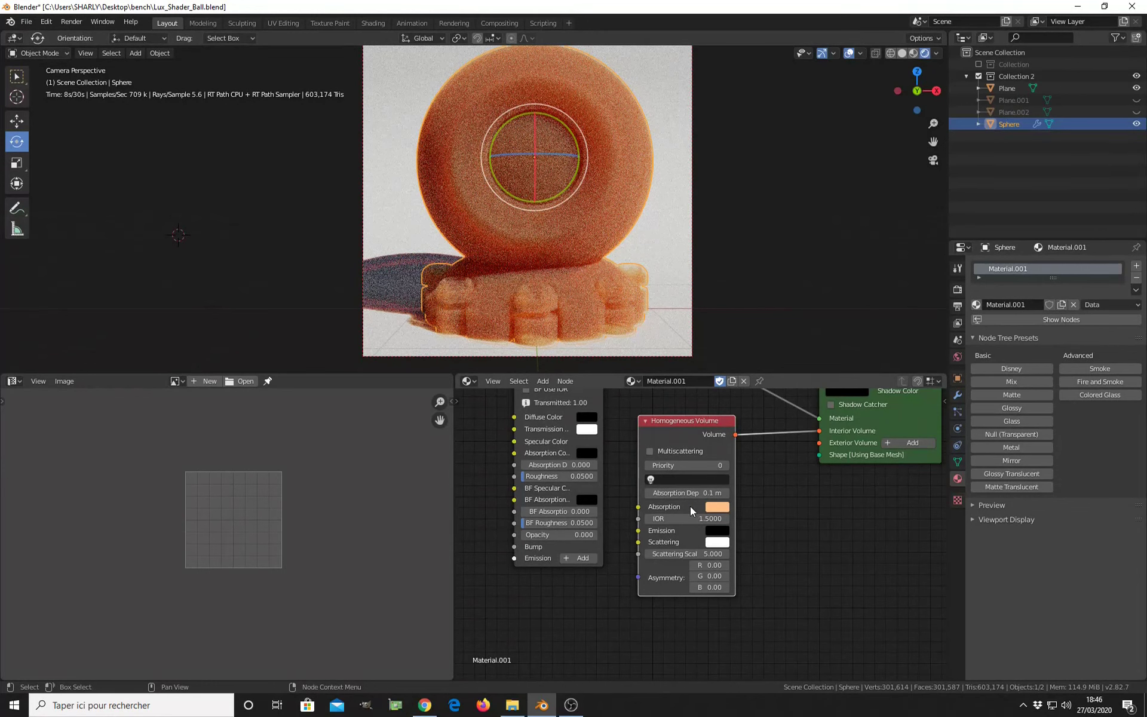
{"action": "left_click", "coordinate": [650, 454]}
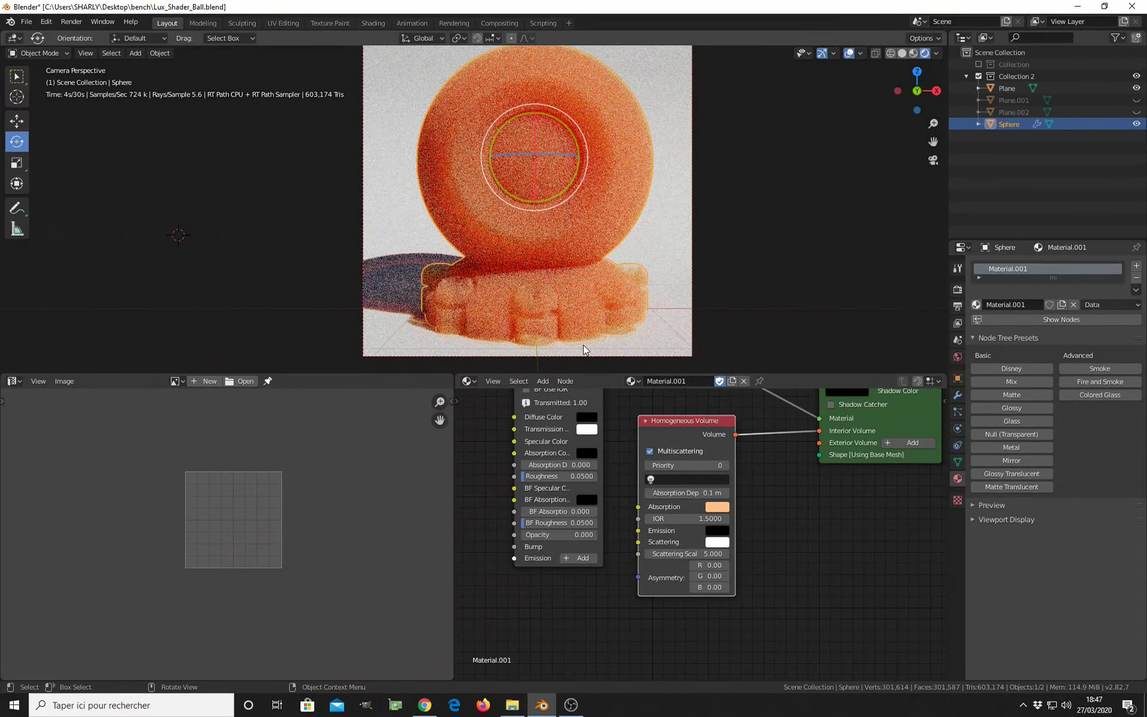
Step: Try opacity values of 0.1, 0.2 and 1 on the Glossy Translucent material node
{"action": "scroll", "coordinate": [633, 434], "scroll_direction": "down", "scroll_amount": 1}
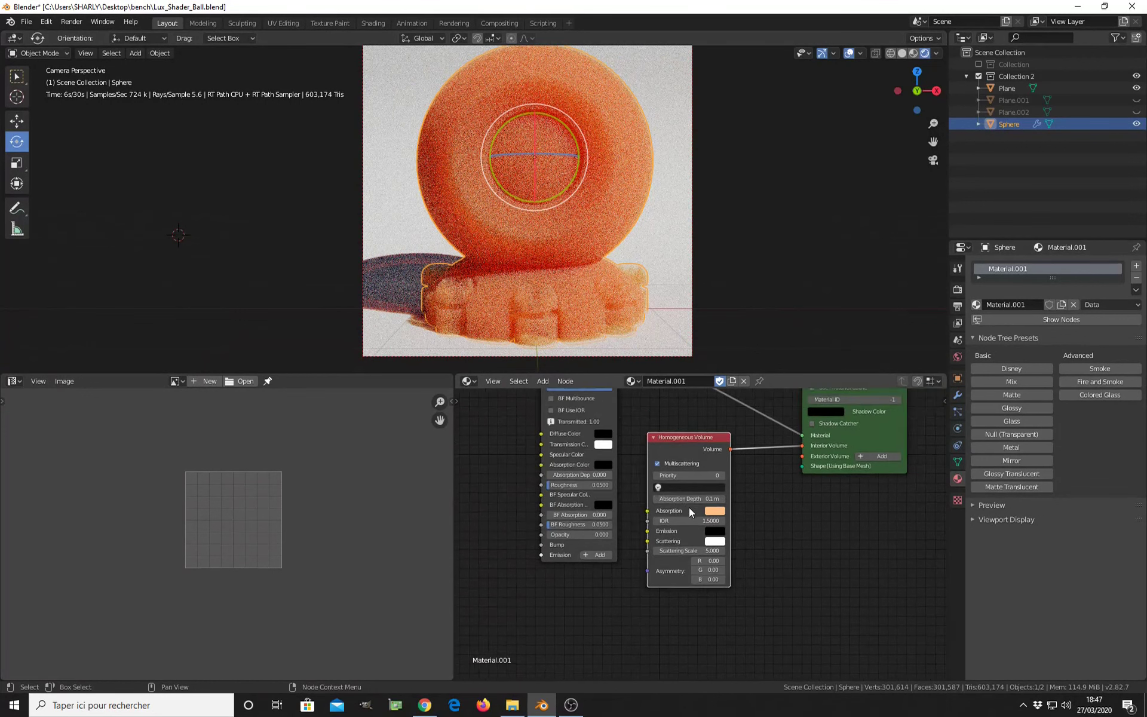
{"action": "middle_click_drag", "start_coordinate": [689, 507], "coordinate": [650, 547]}
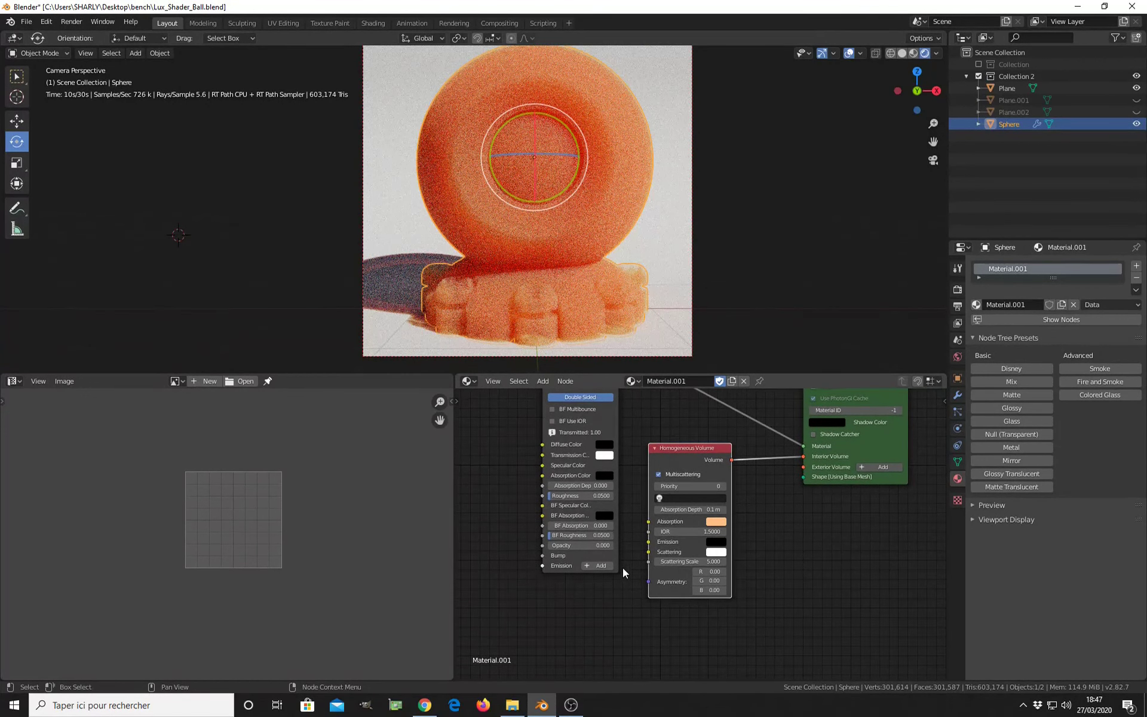
{"action": "middle_click_drag", "start_coordinate": [675, 509], "coordinate": [720, 511]}
{"action": "scroll", "coordinate": [545, 548], "scroll_direction": "up", "scroll_amount": 1}
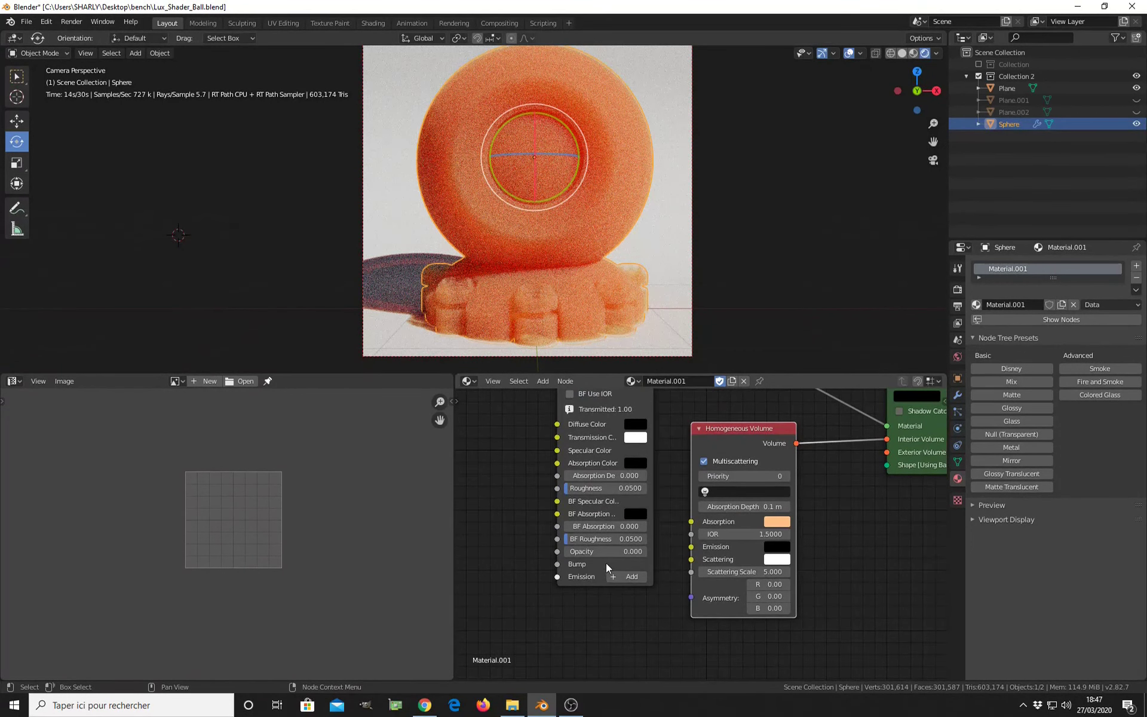
{"action": "left_click", "coordinate": [604, 551]}
{"action": "type", "text": "0.1"}
{"action": "key", "text": "Return"}
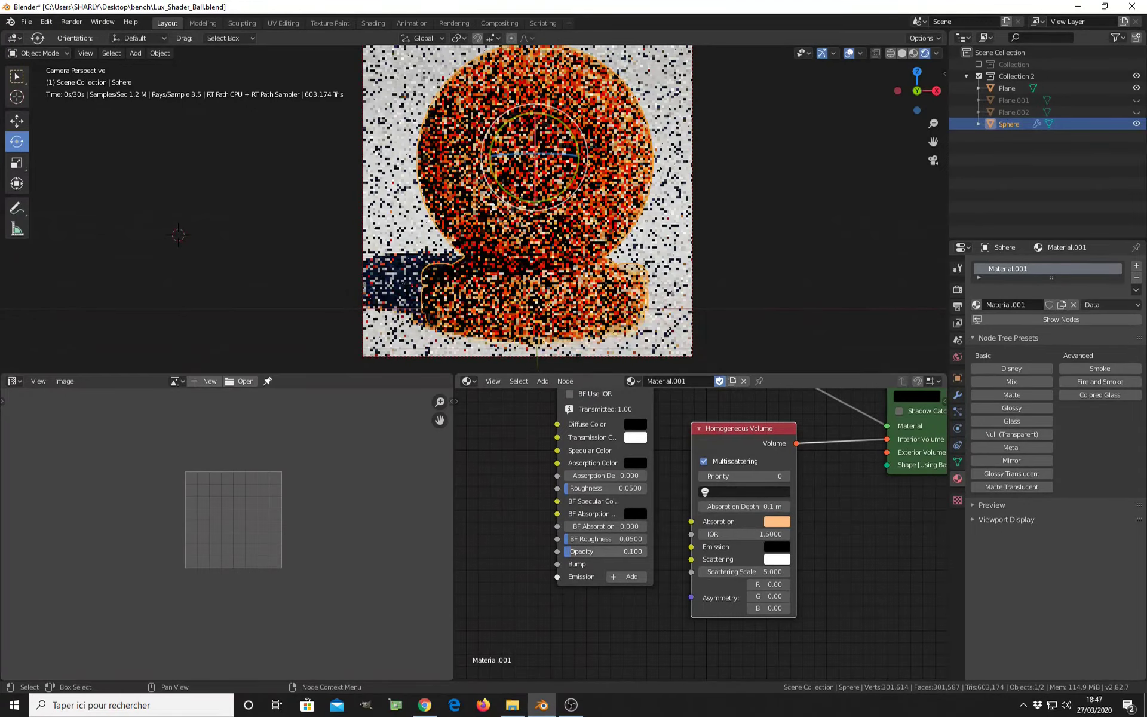
{"action": "scroll", "coordinate": [603, 552], "scroll_direction": "up", "scroll_amount": 1, "text": "ctrl"}
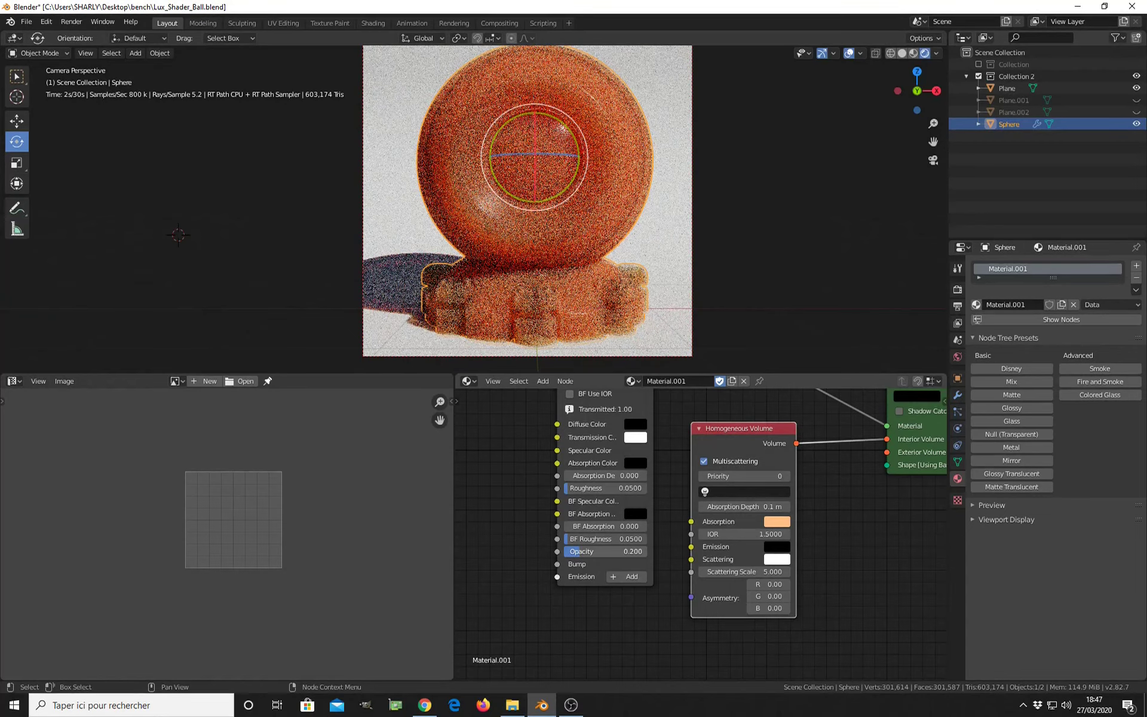
{"action": "left_click_drag", "start_coordinate": [603, 551], "coordinate": [645, 551]}
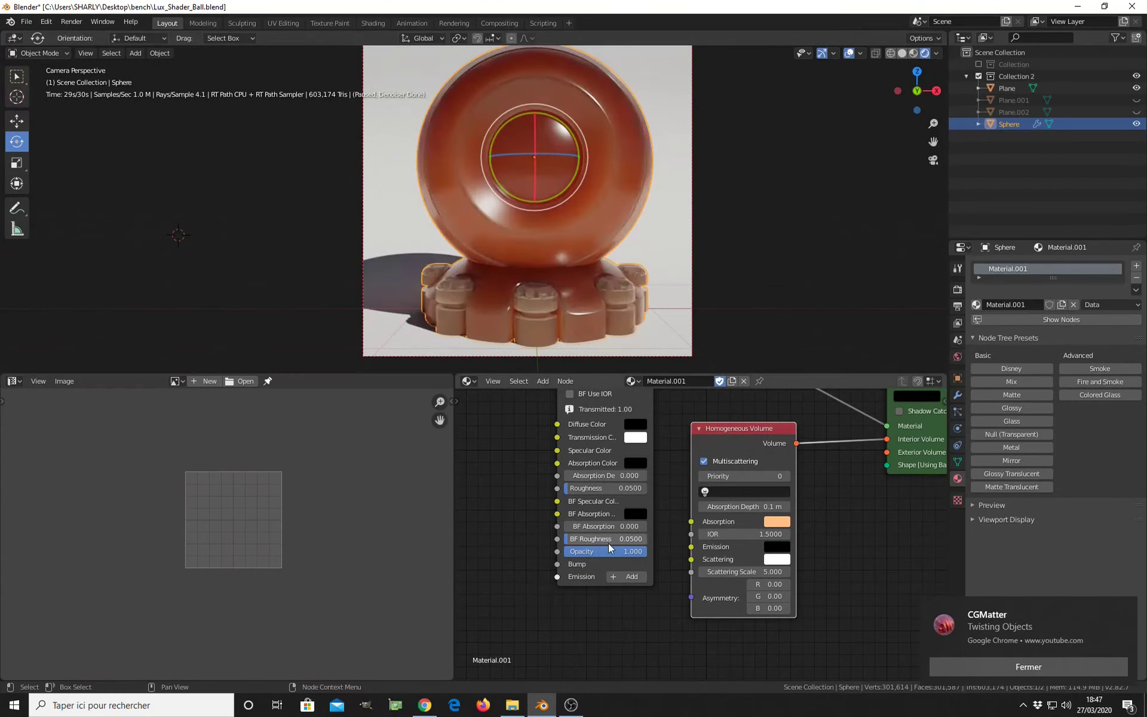
Step: Set the Glossy Translucent material node's opacity to 0.25
{"action": "left_click", "coordinate": [624, 552]}
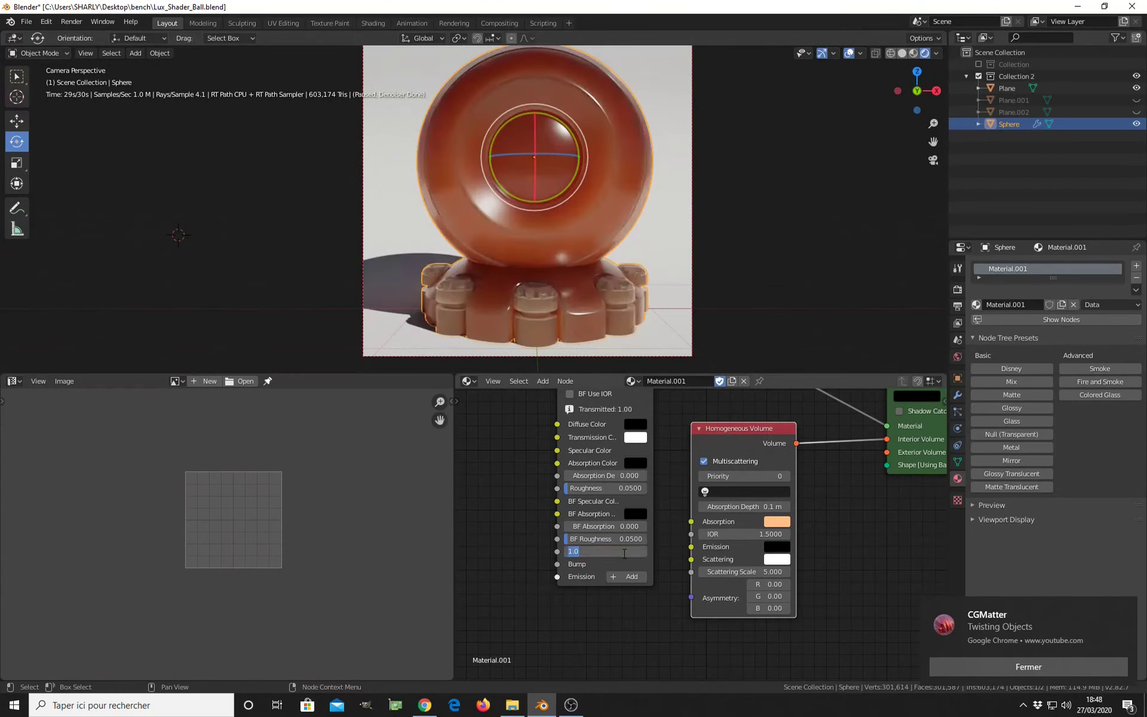
{"action": "key", "text": "BackSpace"}
{"action": "type", "text": ".25"}
{"action": "key", "text": "Return"}
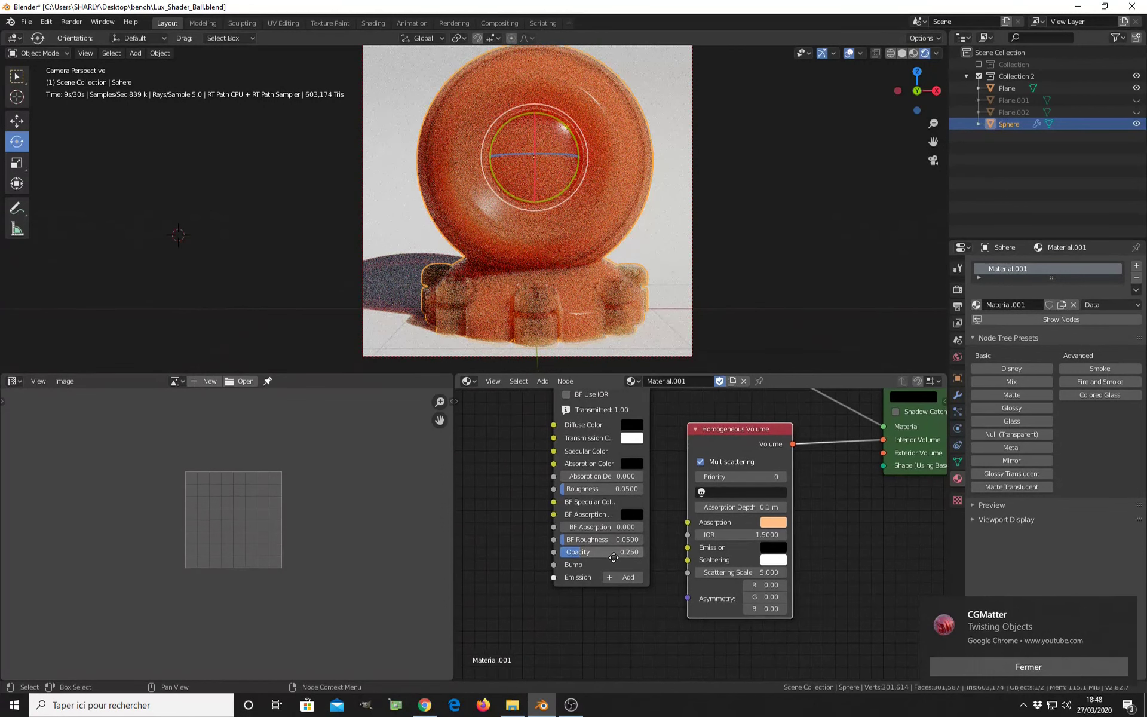
{"action": "middle_click_drag", "start_coordinate": [597, 577], "coordinate": [592, 577]}
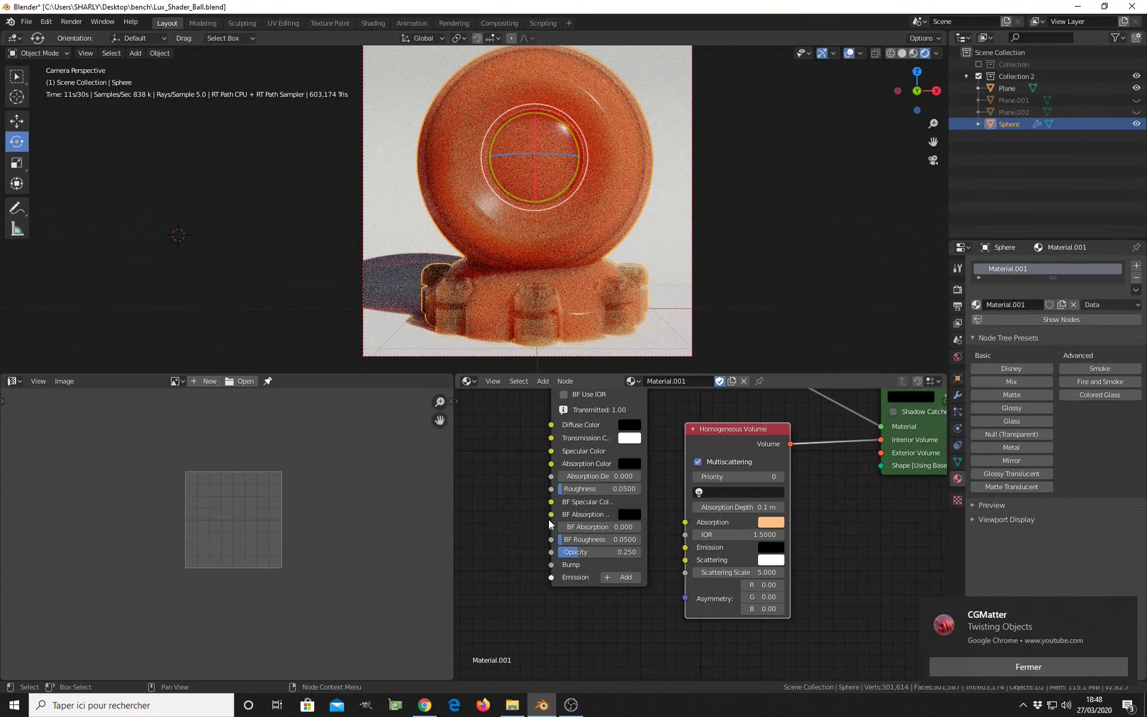
{"action": "middle_click_drag", "start_coordinate": [574, 501], "coordinate": [576, 507]}
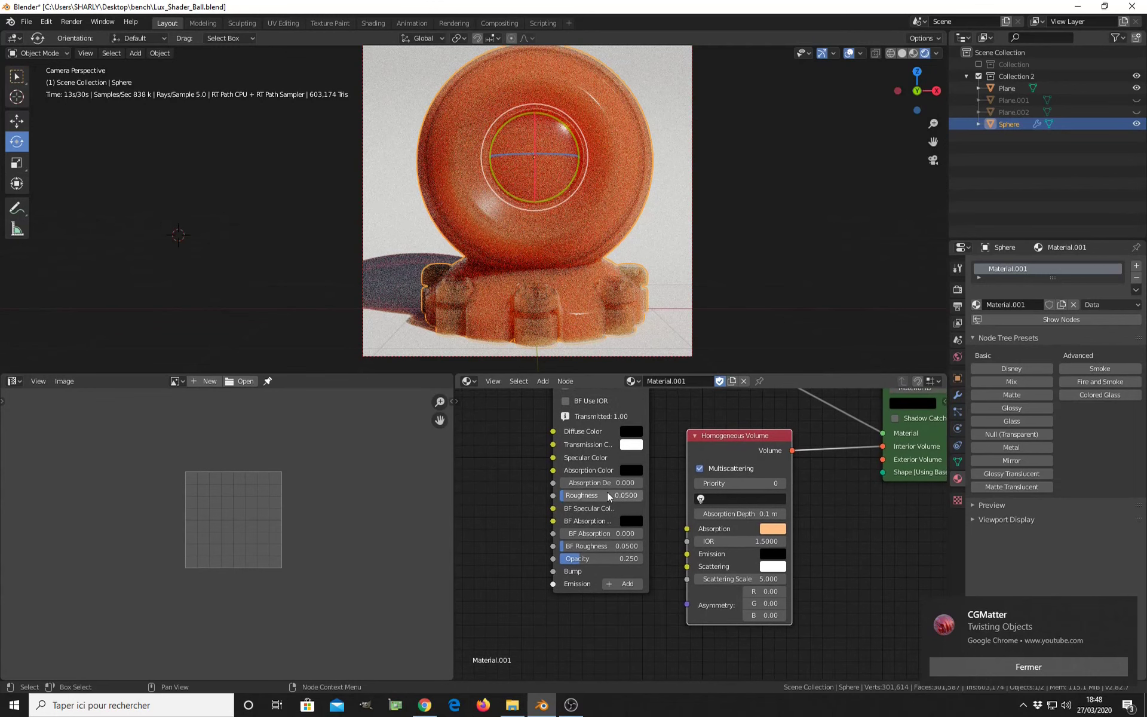
{"action": "scroll", "coordinate": [622, 509], "scroll_direction": "left", "scroll_amount": 3, "text": "ctrl"}
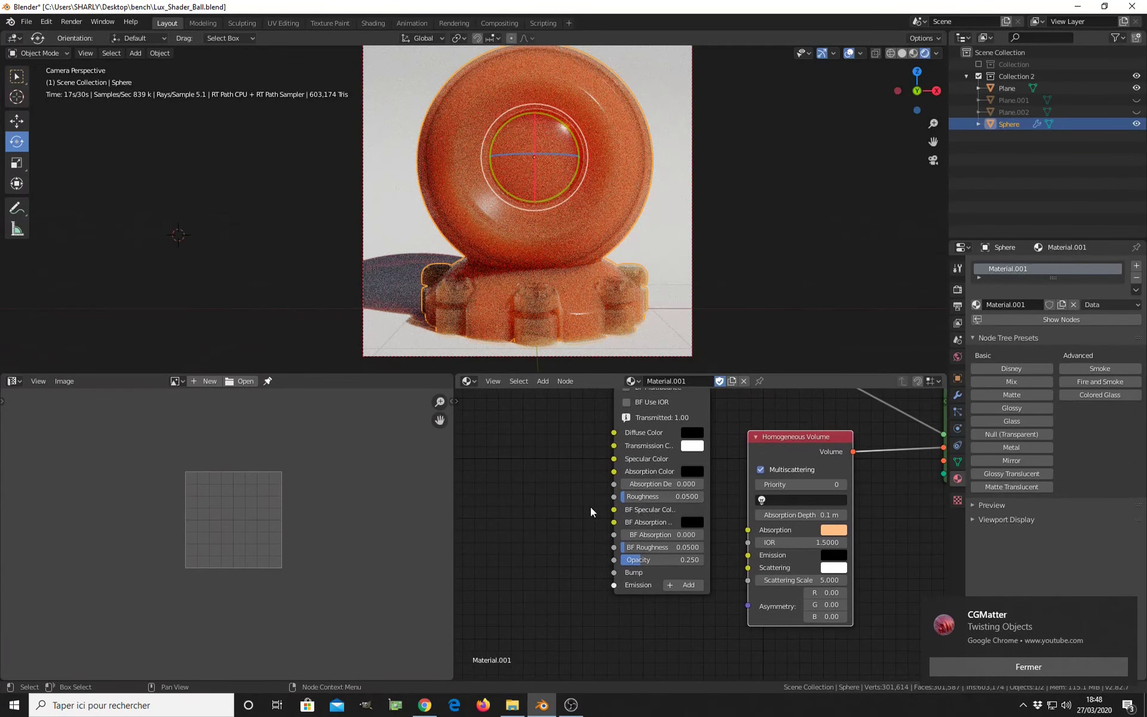
{"action": "key", "text": "shift+a"}
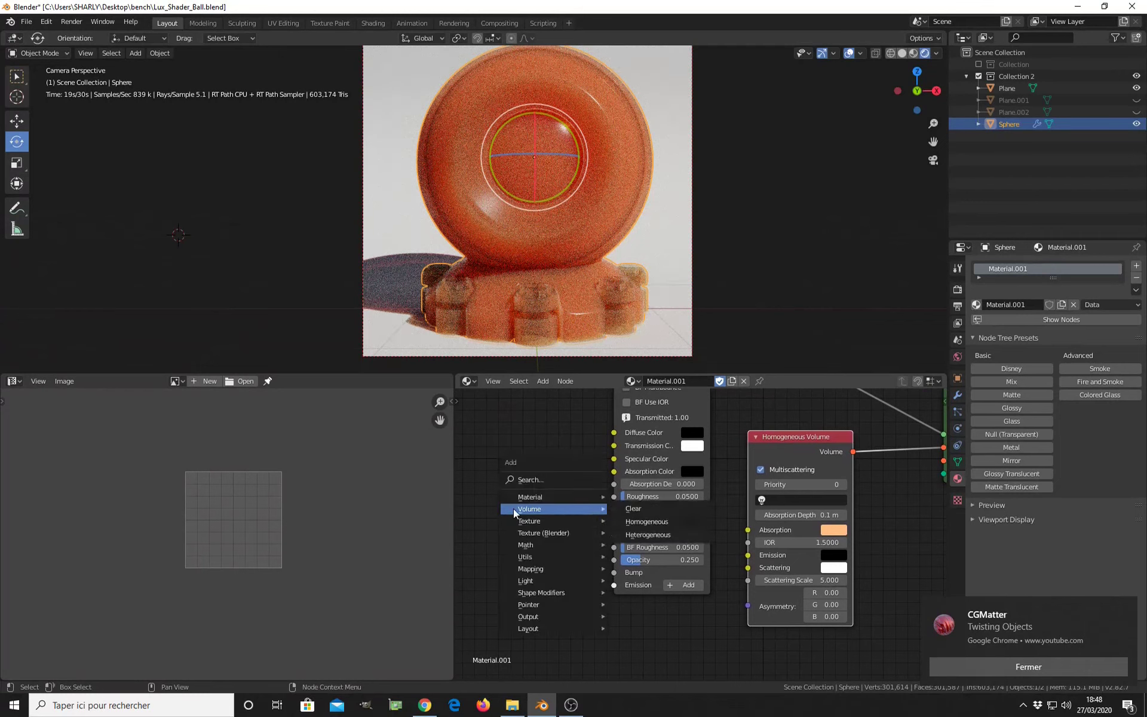
{"action": "key", "text": "Escape"}
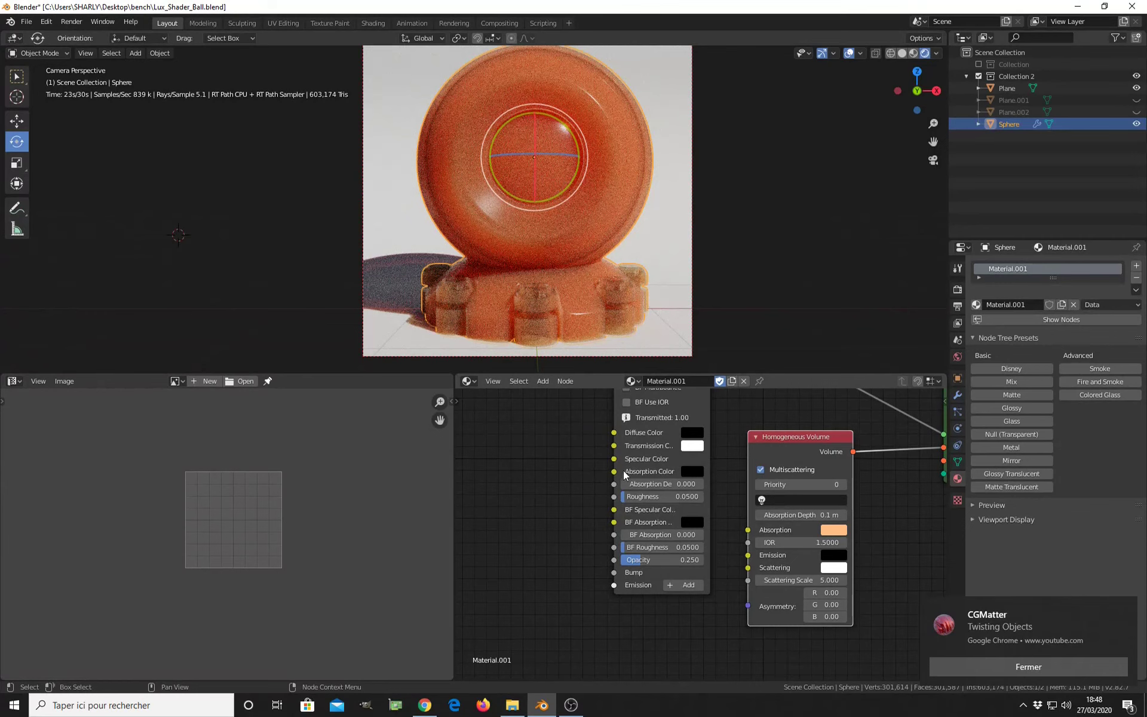
Step: Add a Constant Color node and connect it to the material's Specular Color and BF Specular Color
{"action": "middle_click_drag", "start_coordinate": [624, 456], "coordinate": [584, 503]}
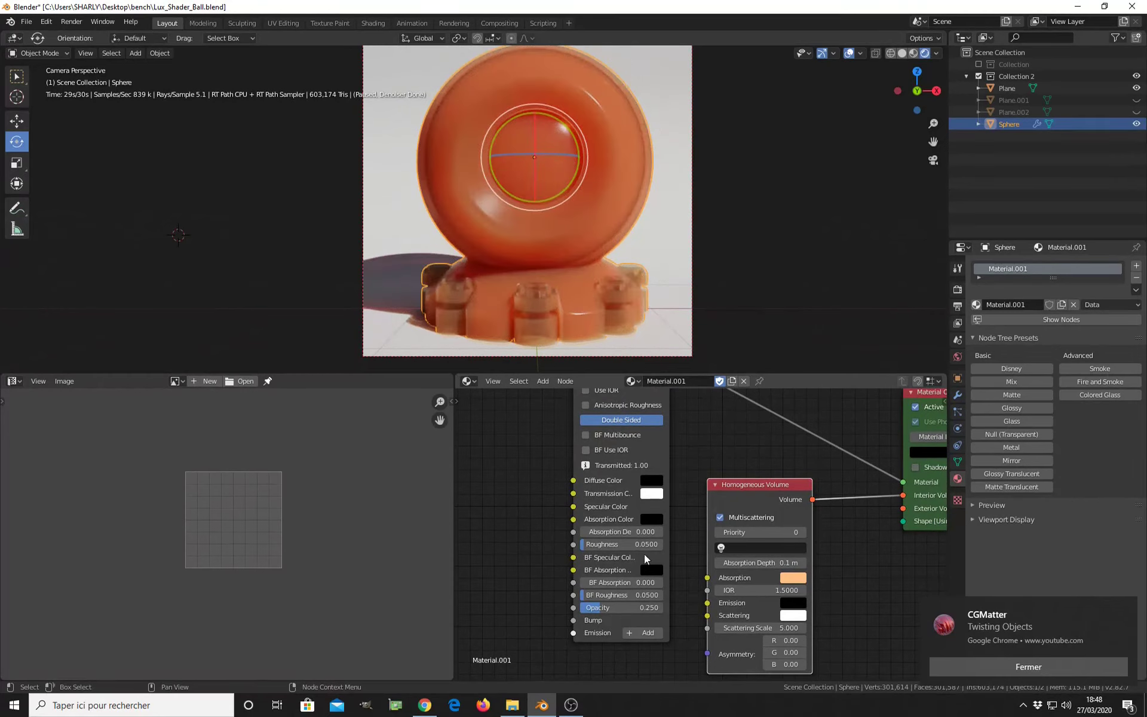
{"action": "middle_click_drag", "start_coordinate": [554, 568], "coordinate": [605, 563]}
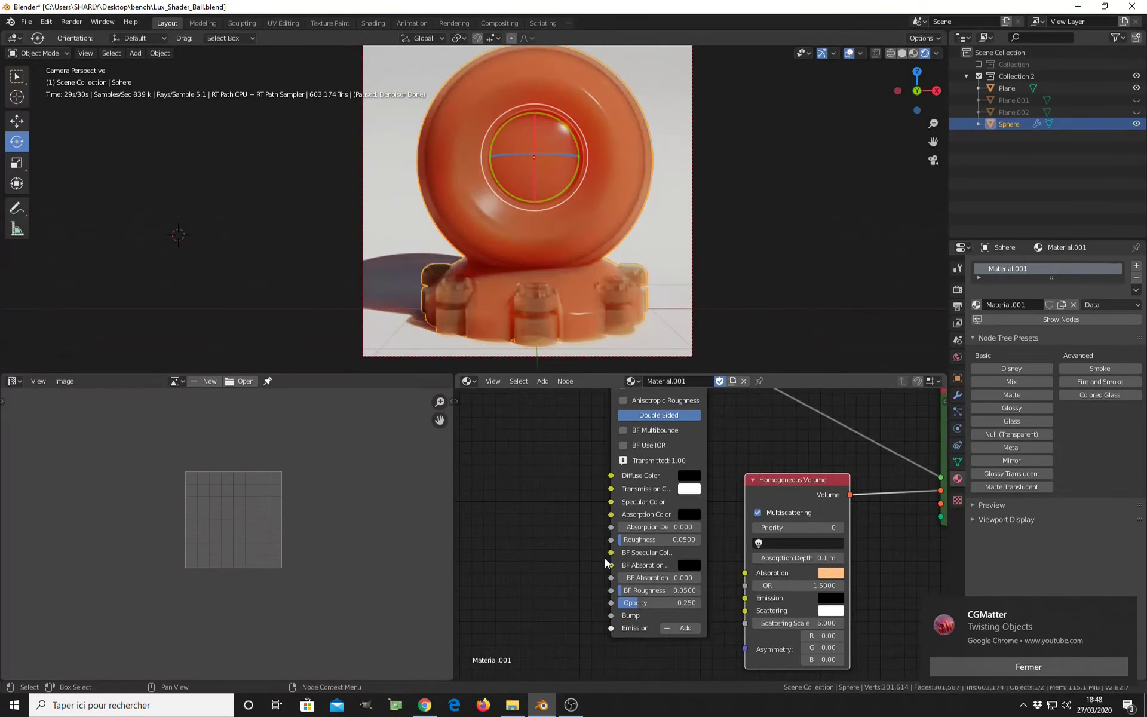
{"action": "key", "text": "shift+a"}
{"action": "mouse_move", "coordinate": [510, 517]}
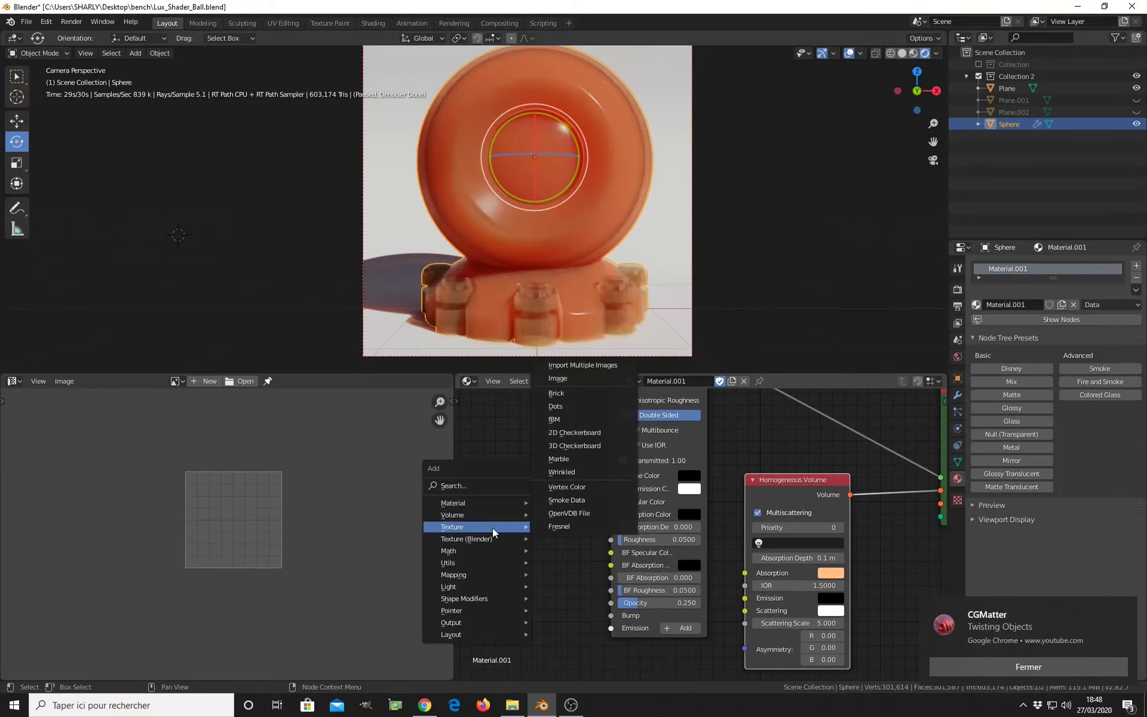
{"action": "mouse_move", "coordinate": [486, 552]}
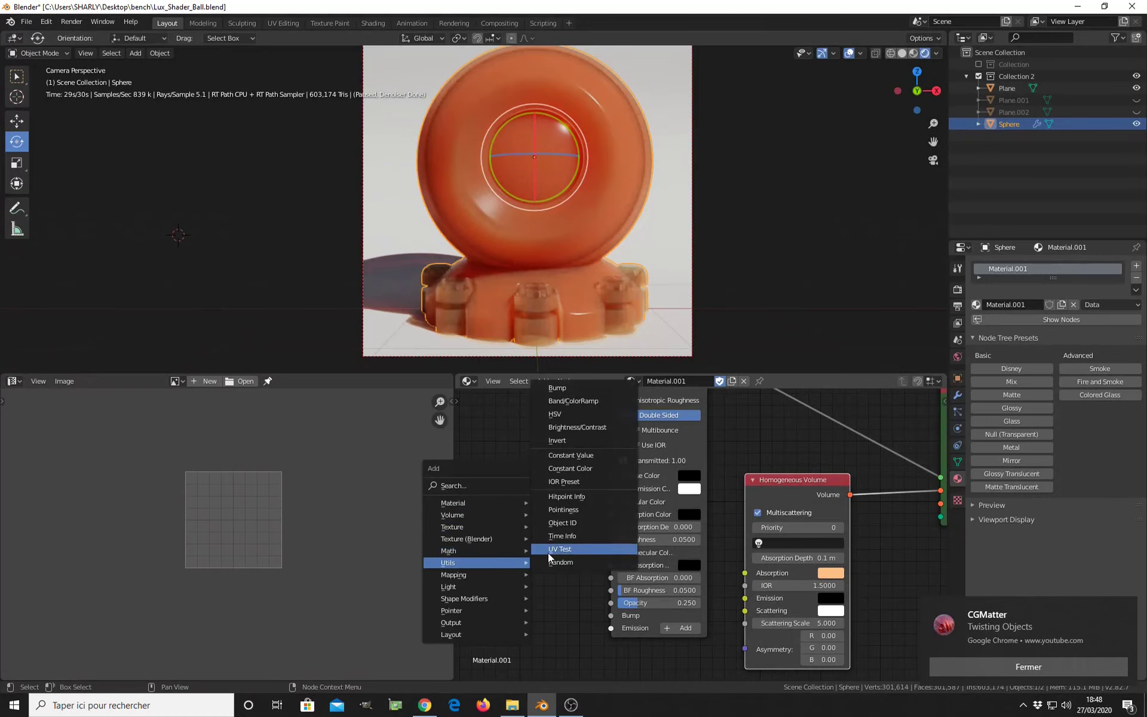
{"action": "left_click", "coordinate": [568, 468]}
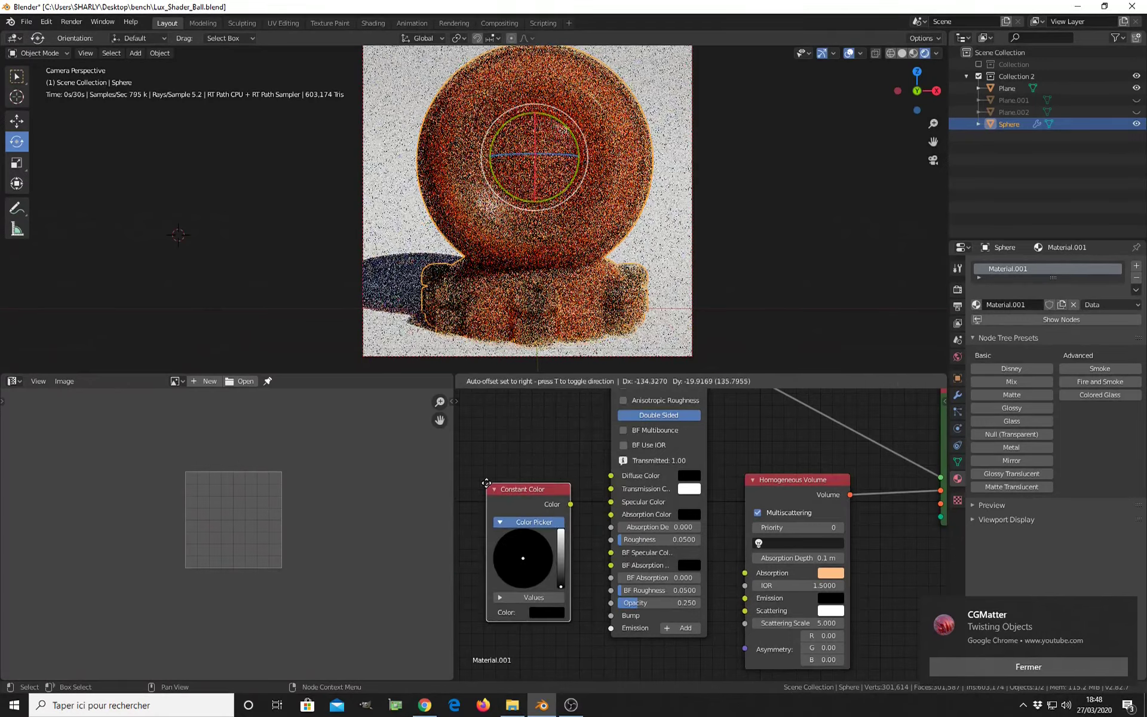
{"action": "left_click", "coordinate": [544, 530]}
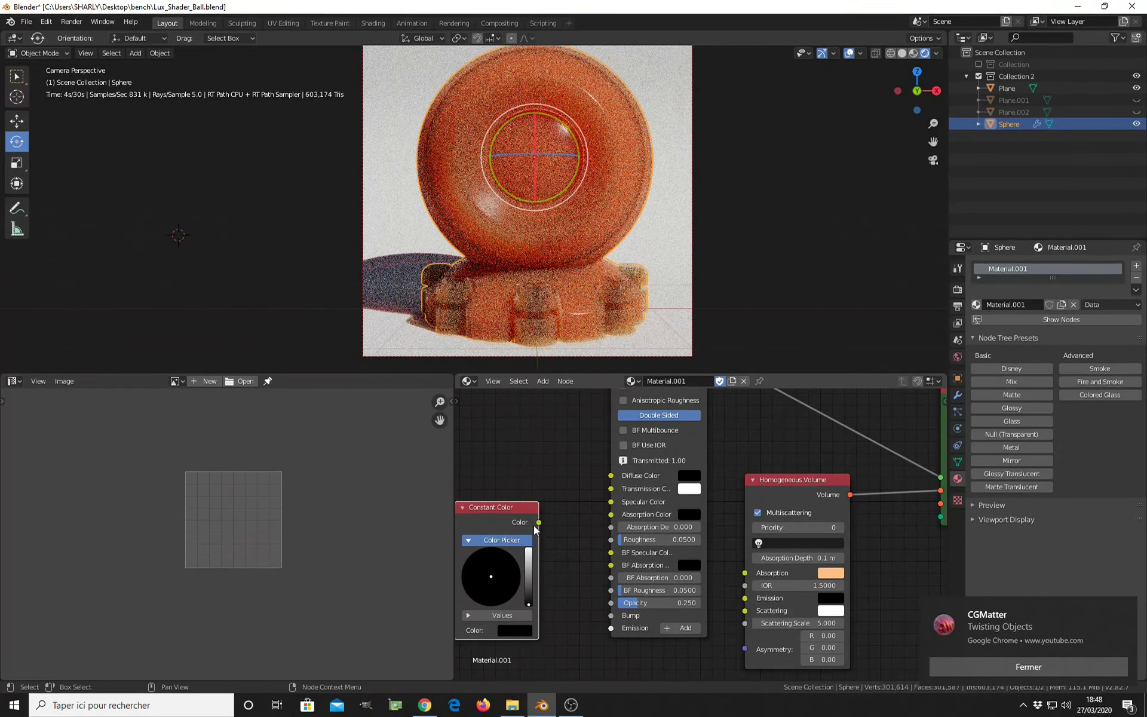
{"action": "left_click_drag", "start_coordinate": [538, 522], "coordinate": [610, 501]}
{"action": "left_click_drag", "start_coordinate": [538, 523], "coordinate": [610, 552]}
Step: Brighten the Constant Color node from black to a medium gray
{"action": "middle_click_drag", "start_coordinate": [470, 595], "coordinate": [568, 556]}
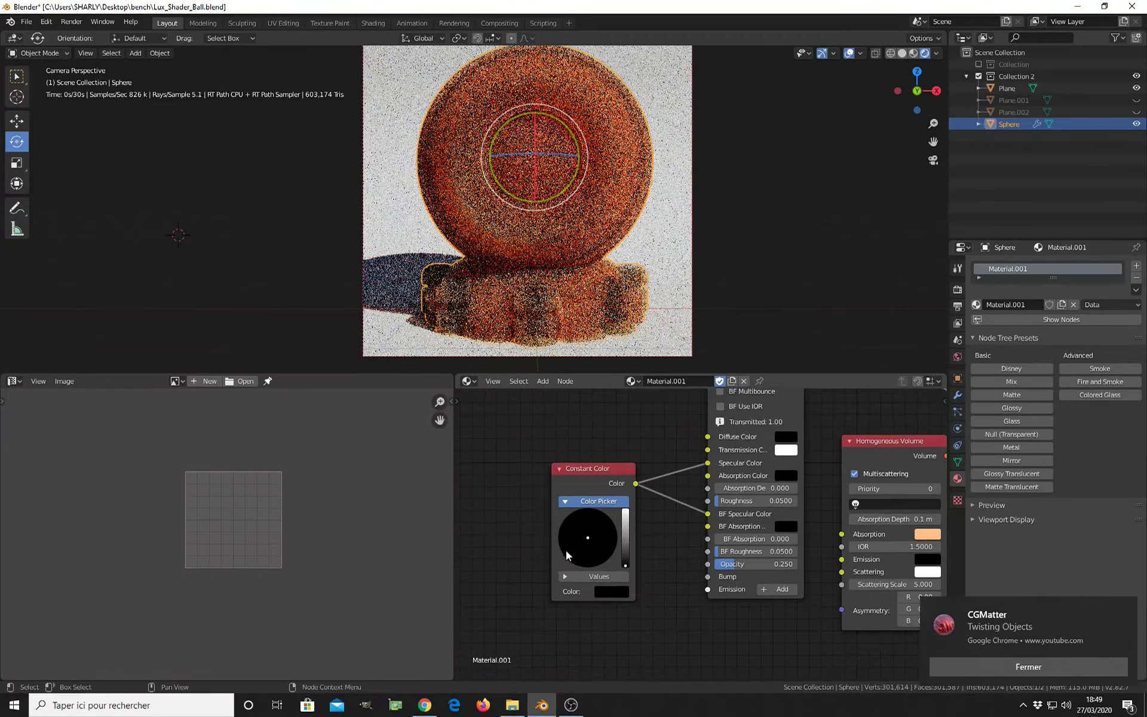
{"action": "scroll", "coordinate": [571, 551], "scroll_direction": "up", "scroll_amount": 2}
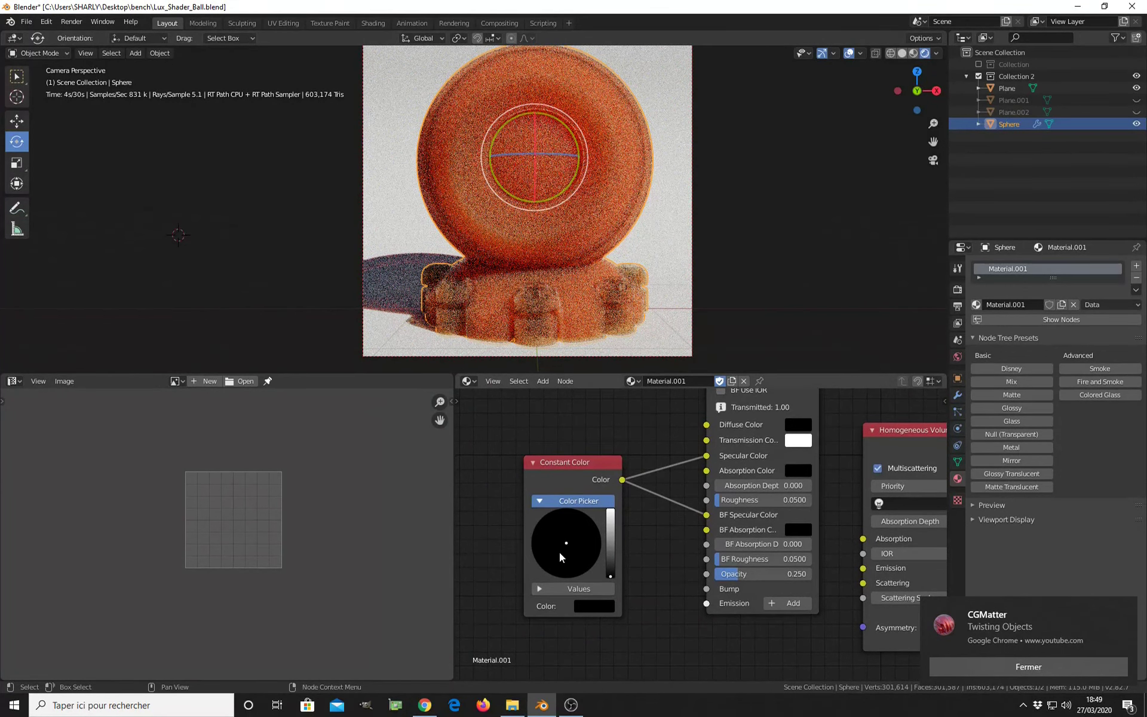
{"action": "left_click_drag", "start_coordinate": [610, 576], "coordinate": [610, 527]}
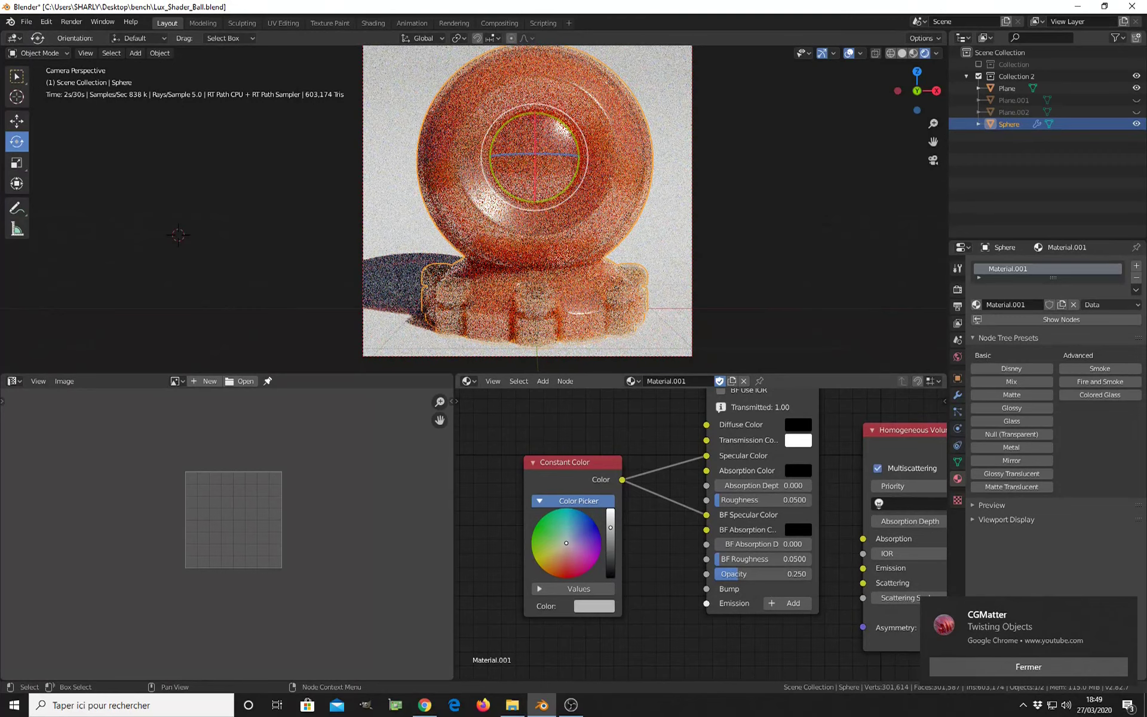
{"action": "left_click_drag", "start_coordinate": [609, 527], "coordinate": [610, 535]}
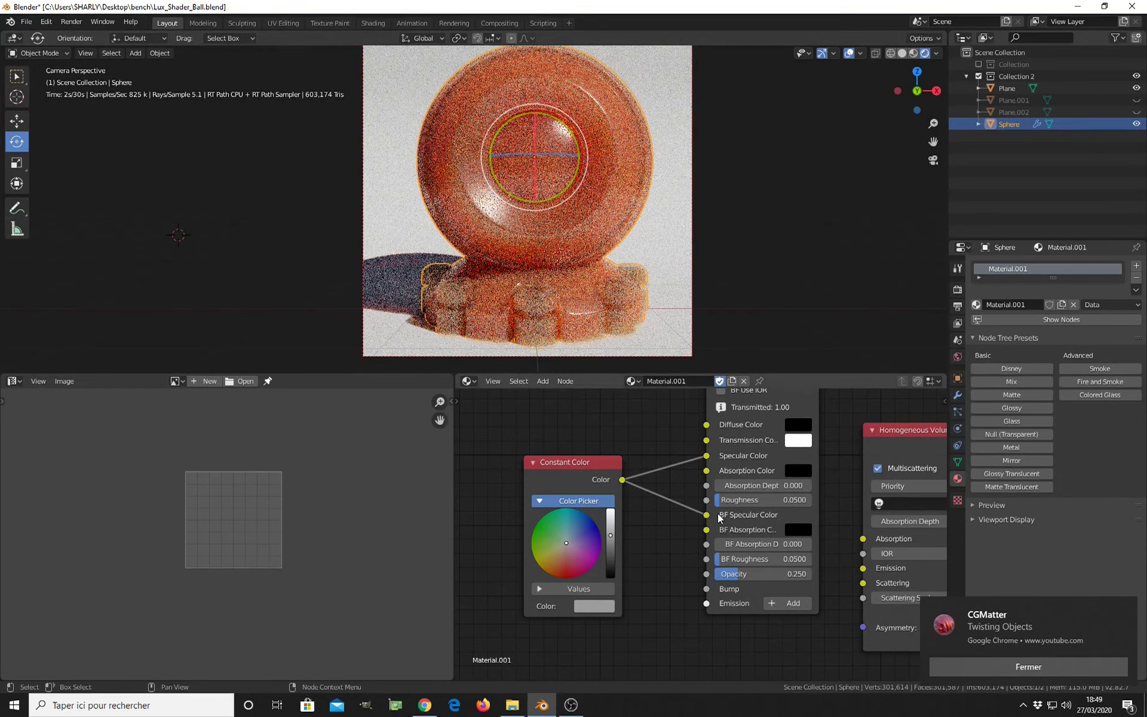
Step: Set the Homogeneous Volume node's scattering scale to 8
{"action": "middle_click_drag", "start_coordinate": [836, 609], "coordinate": [697, 610]}
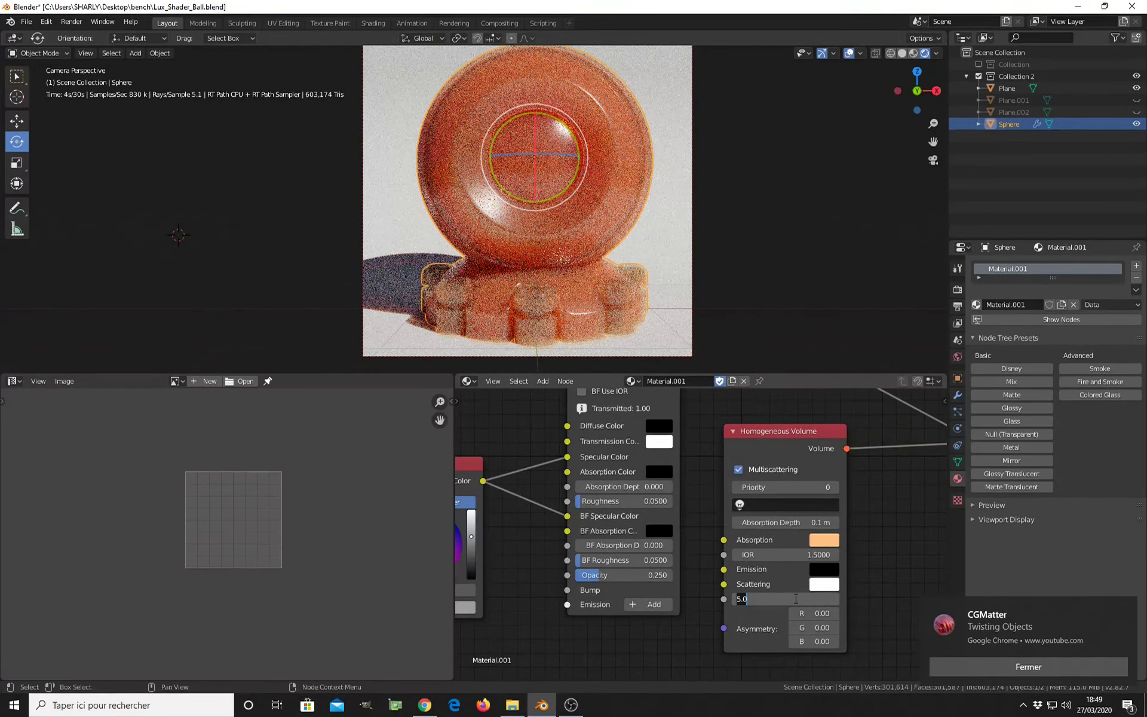
{"action": "key", "text": "Return"}
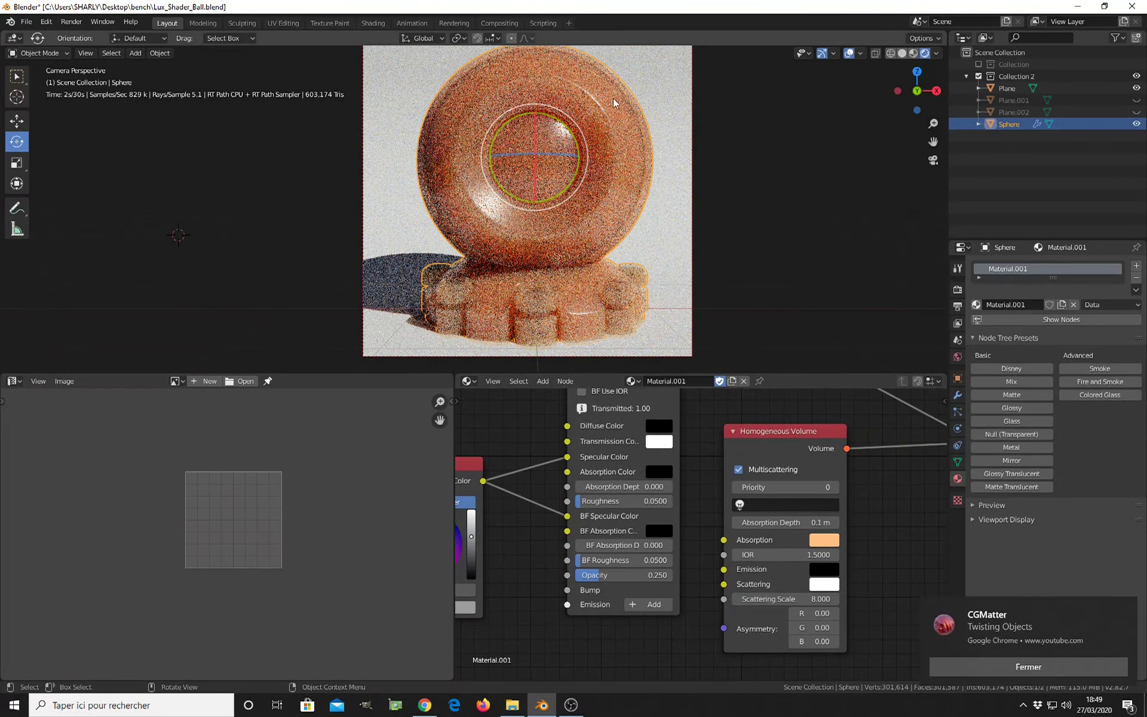
{"action": "middle_click_drag", "start_coordinate": [629, 594], "coordinate": [687, 585]}
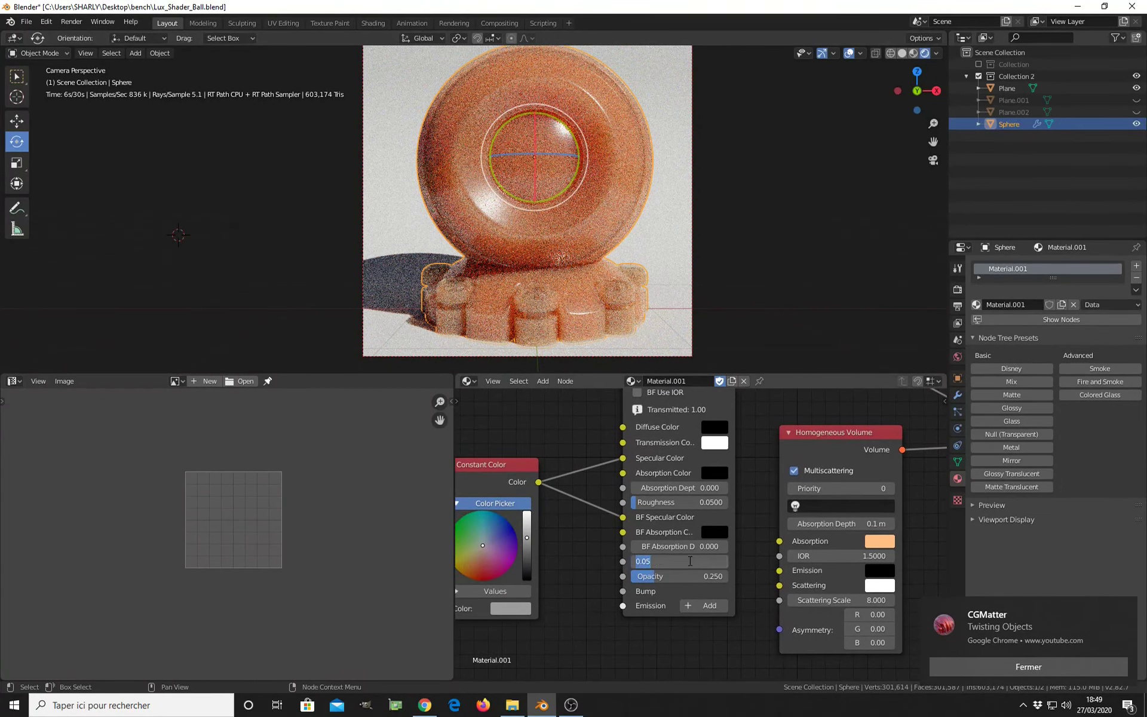
{"action": "key", "text": "Return"}
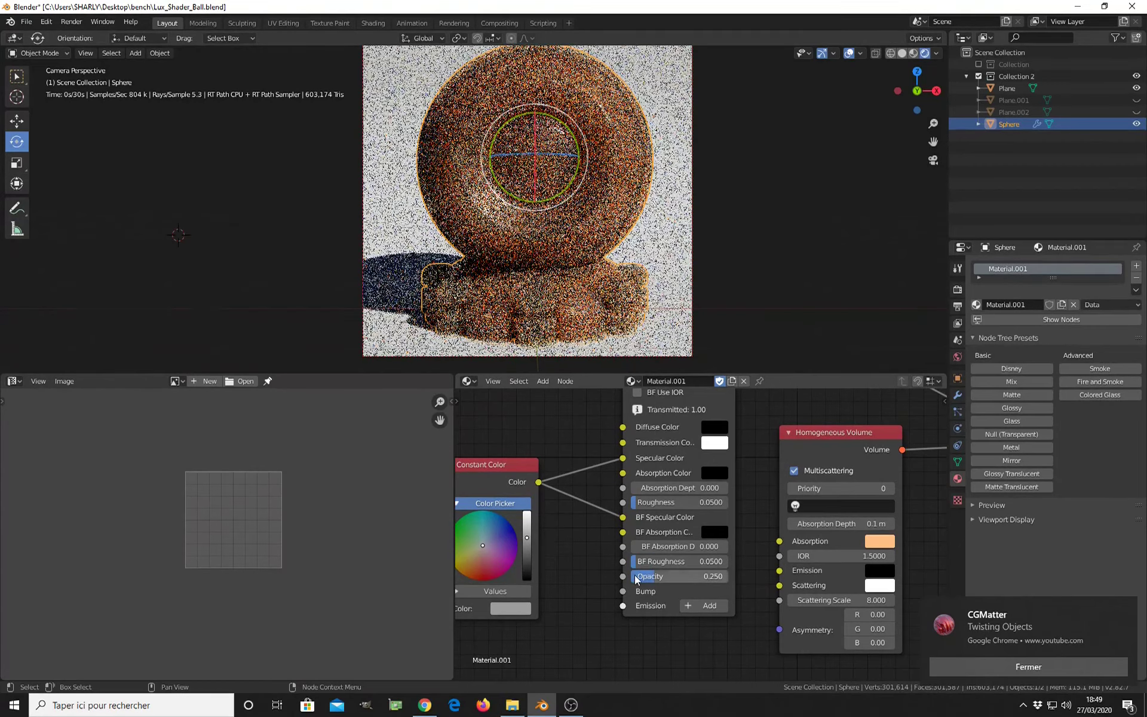
Step: Collapse the Constant Color node and move it closer to the Glossy Translucent material node
{"action": "middle_click_drag", "start_coordinate": [654, 494], "coordinate": [622, 443]}
{"action": "left_click", "coordinate": [591, 443]}
{"action": "left_click_drag", "start_coordinate": [593, 443], "coordinate": [655, 439]}
Step: Add a Constant Value node and connect it to the material's Roughness and BF Roughness inputs
{"action": "key", "text": "shift+a"}
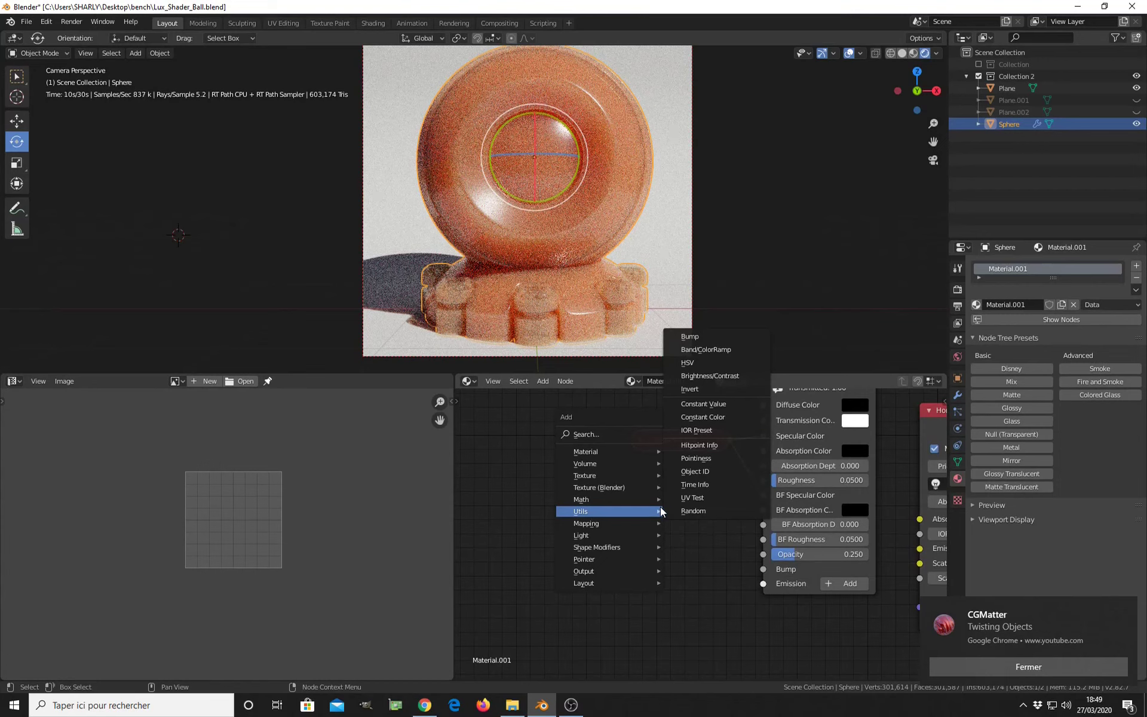
{"action": "left_click", "coordinate": [711, 405]}
{"action": "left_click", "coordinate": [580, 511]}
{"action": "left_click_drag", "start_coordinate": [683, 528], "coordinate": [760, 538]}
{"action": "left_click_drag", "start_coordinate": [684, 529], "coordinate": [762, 481]}
{"action": "middle_click_drag", "start_coordinate": [763, 480], "coordinate": [831, 472]}
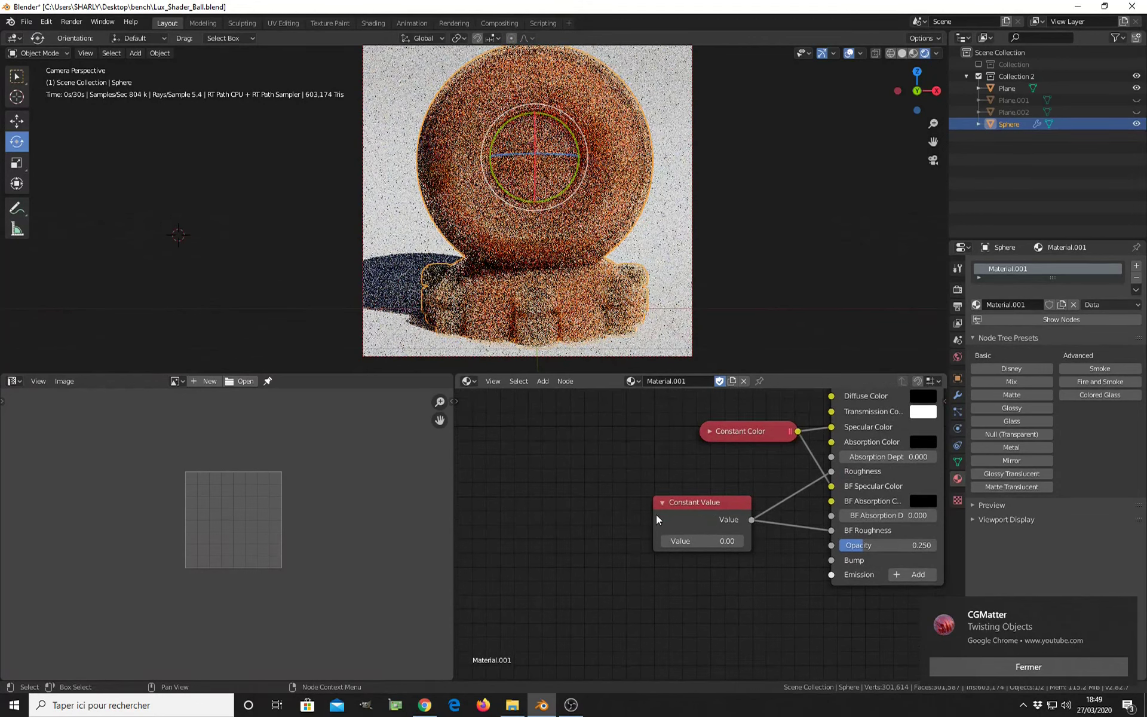
Step: Move the Constant Value node closer to the material node and set its value to 0.03
{"action": "left_click_drag", "start_coordinate": [700, 504], "coordinate": [745, 486]}
{"action": "scroll", "coordinate": [755, 559], "scroll_direction": "up", "scroll_amount": 3}
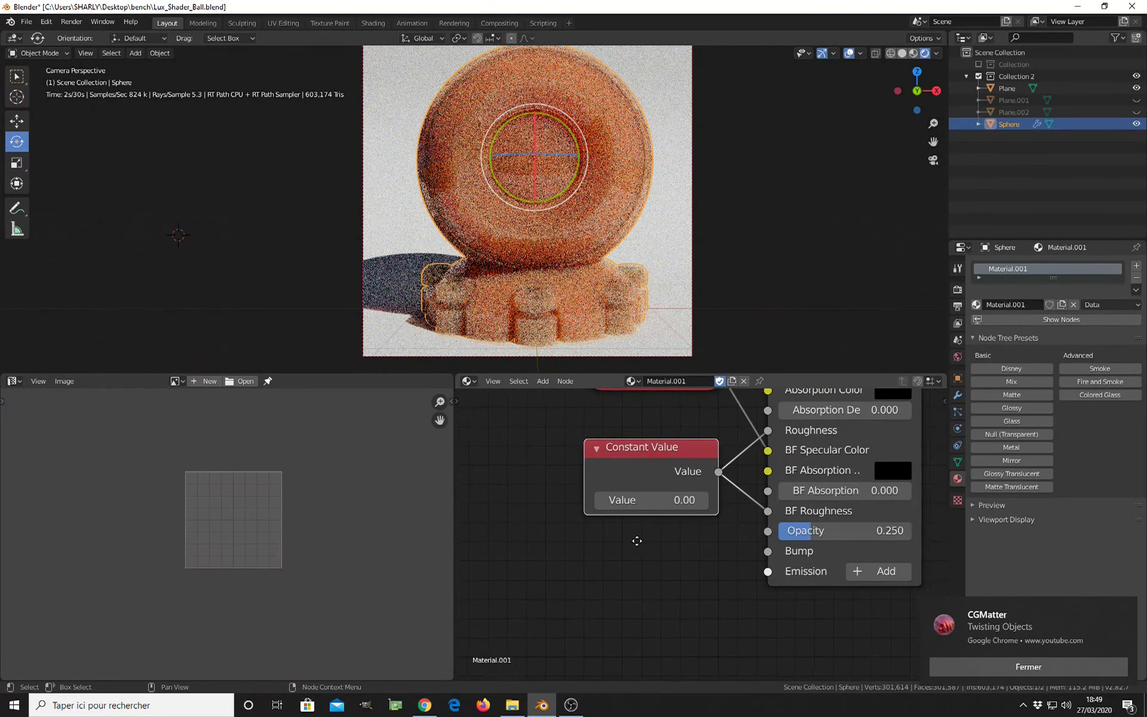
{"action": "left_click", "coordinate": [643, 493]}
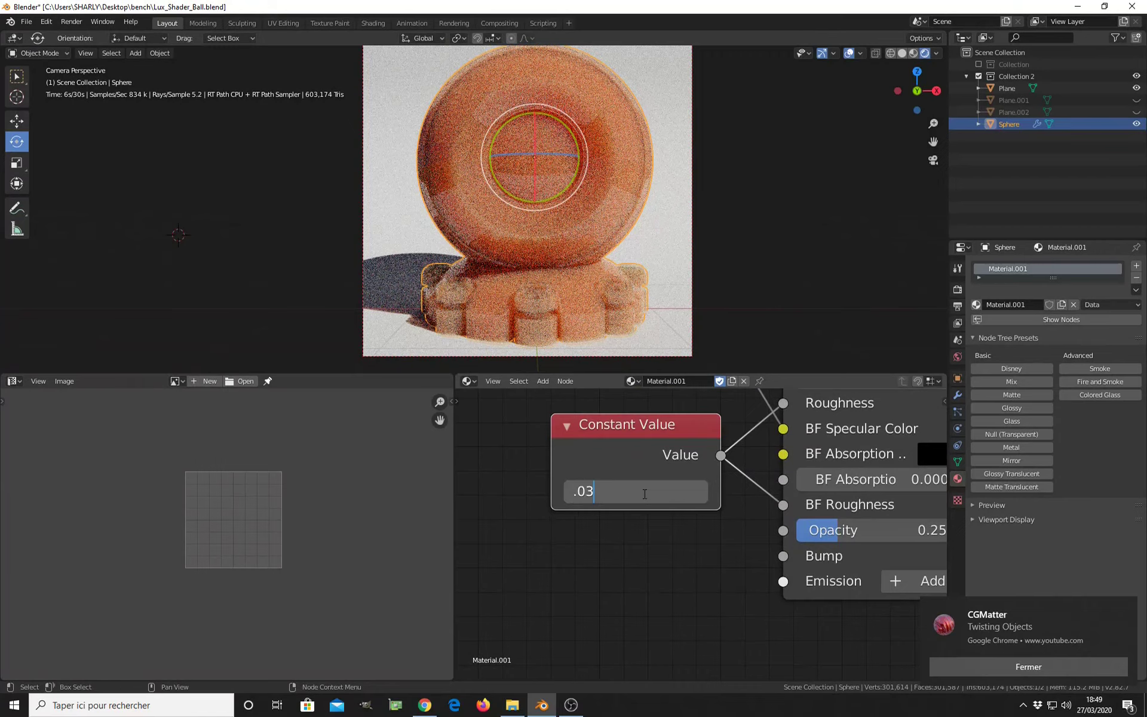
{"action": "key", "text": "Return"}
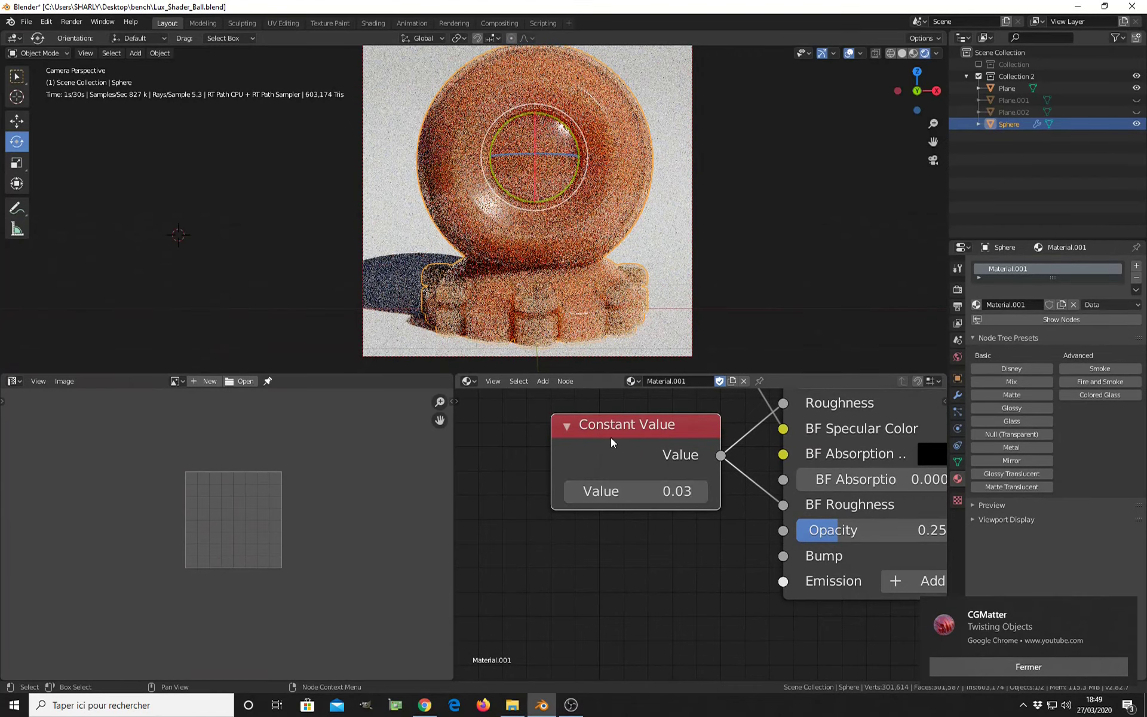
Step: Set the Homogeneous Volume node's scattering scale to 30
{"action": "scroll", "coordinate": [615, 478], "scroll_direction": "down", "scroll_amount": 6, "text": "ctrl"}
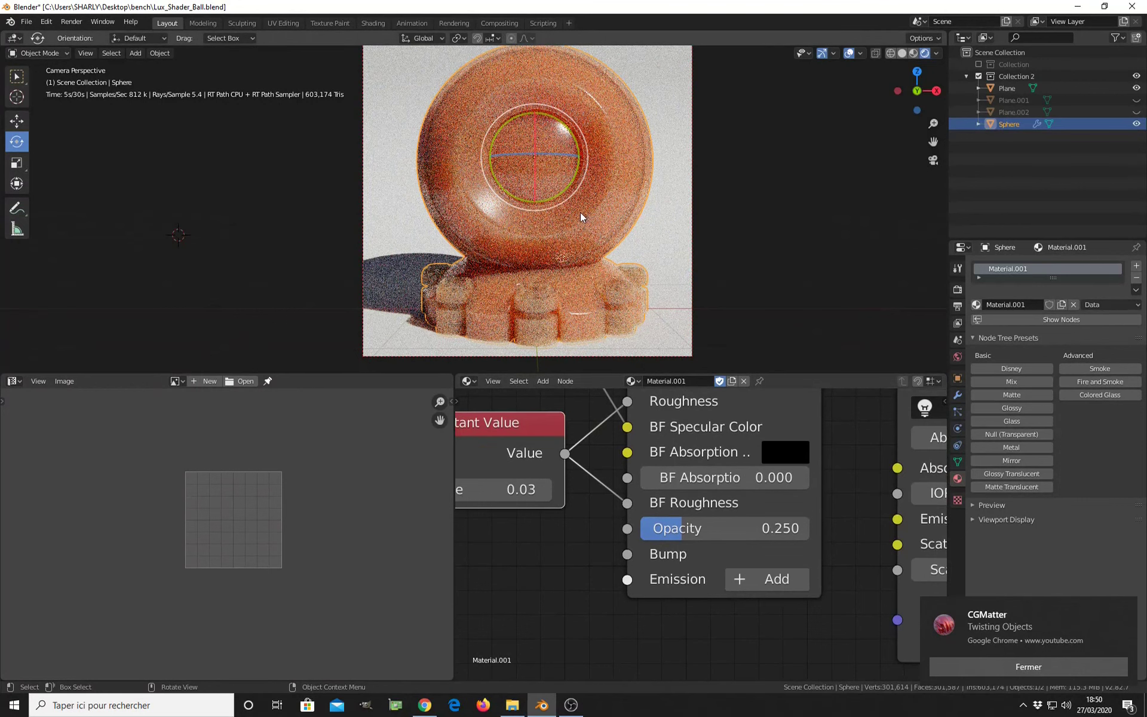
{"action": "scroll", "coordinate": [711, 494], "scroll_direction": "down", "scroll_amount": 12, "text": "ctrl"}
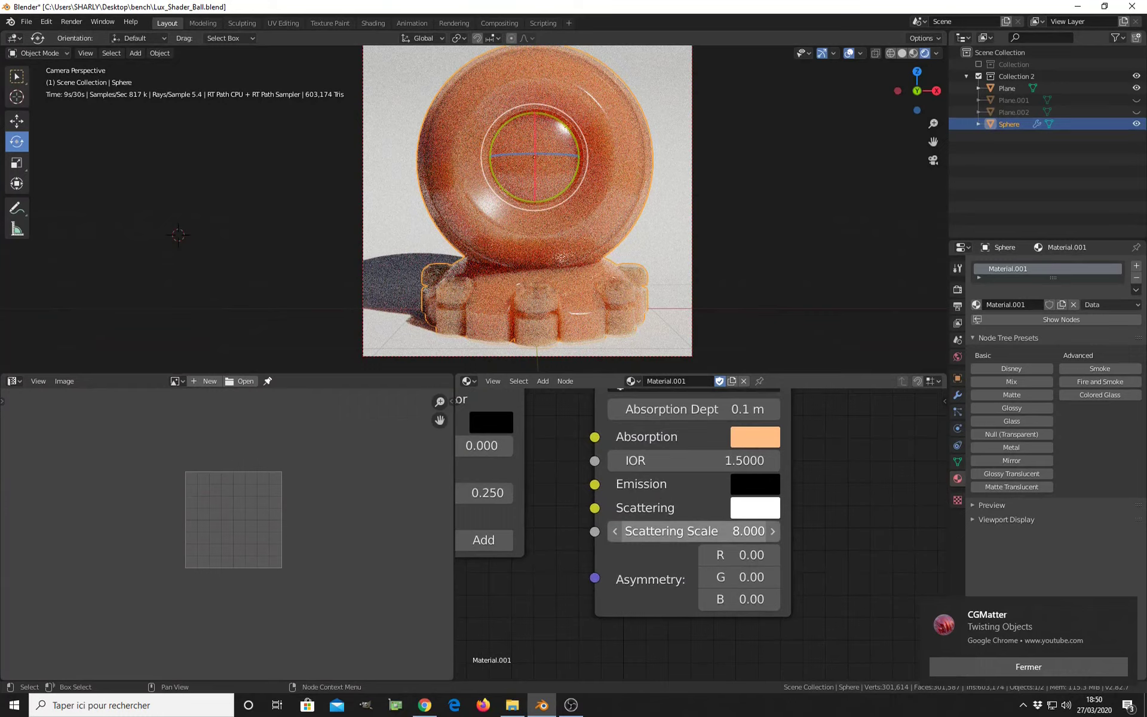
{"action": "left_click", "coordinate": [716, 531]}
{"action": "type", "text": "30"}
{"action": "key", "text": "Return"}
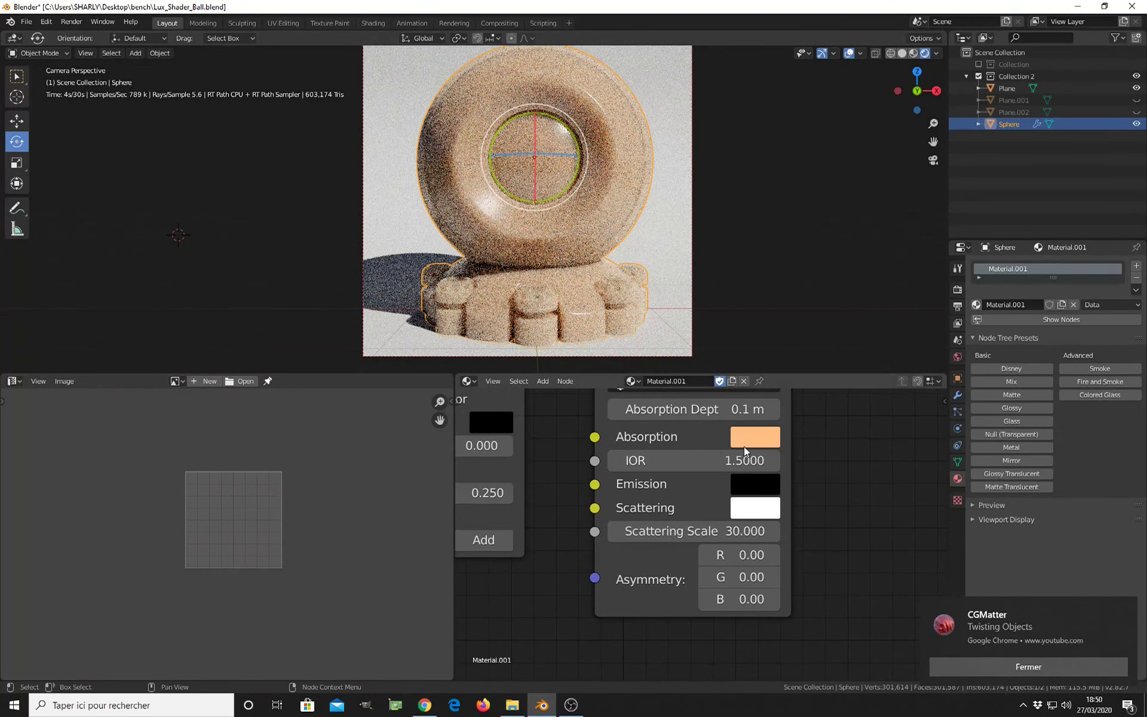
Step: Shift the Homogeneous Volume's absorption color to a golden yellow with hue 0.114 and saturation 0.603, keeping the shader ball selected
{"action": "middle_click_drag", "start_coordinate": [746, 451], "coordinate": [767, 470]}
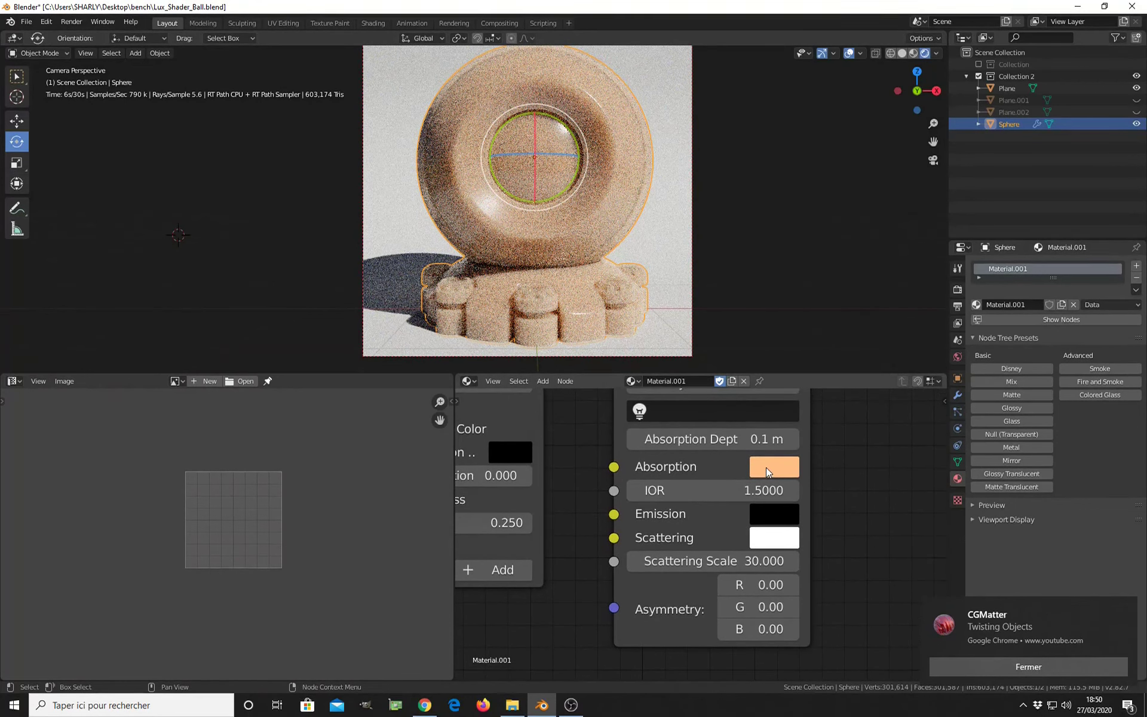
{"action": "left_click", "coordinate": [766, 468]}
{"action": "mouse_move", "coordinate": [826, 283]}
{"action": "left_mouse_down"}
{"action": "mouse_move", "coordinate": [815, 275]}
{"action": "mouse_move", "coordinate": [812, 288]}
{"action": "left_mouse_up"}
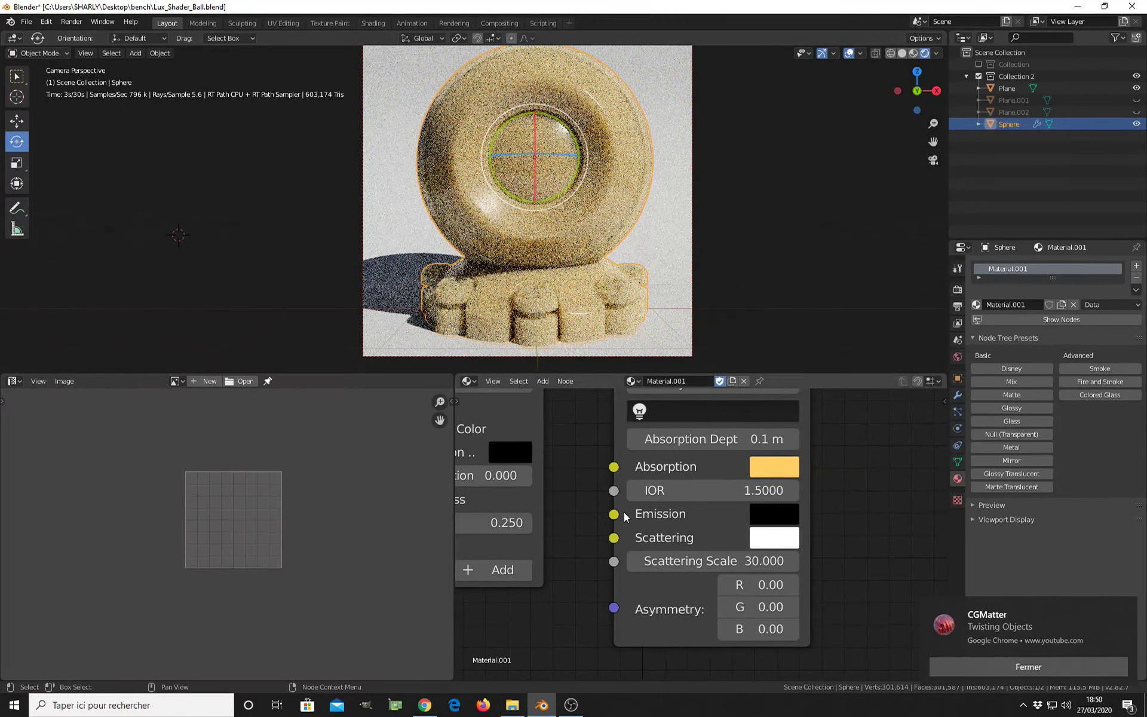
{"action": "left_click", "coordinate": [691, 247]}
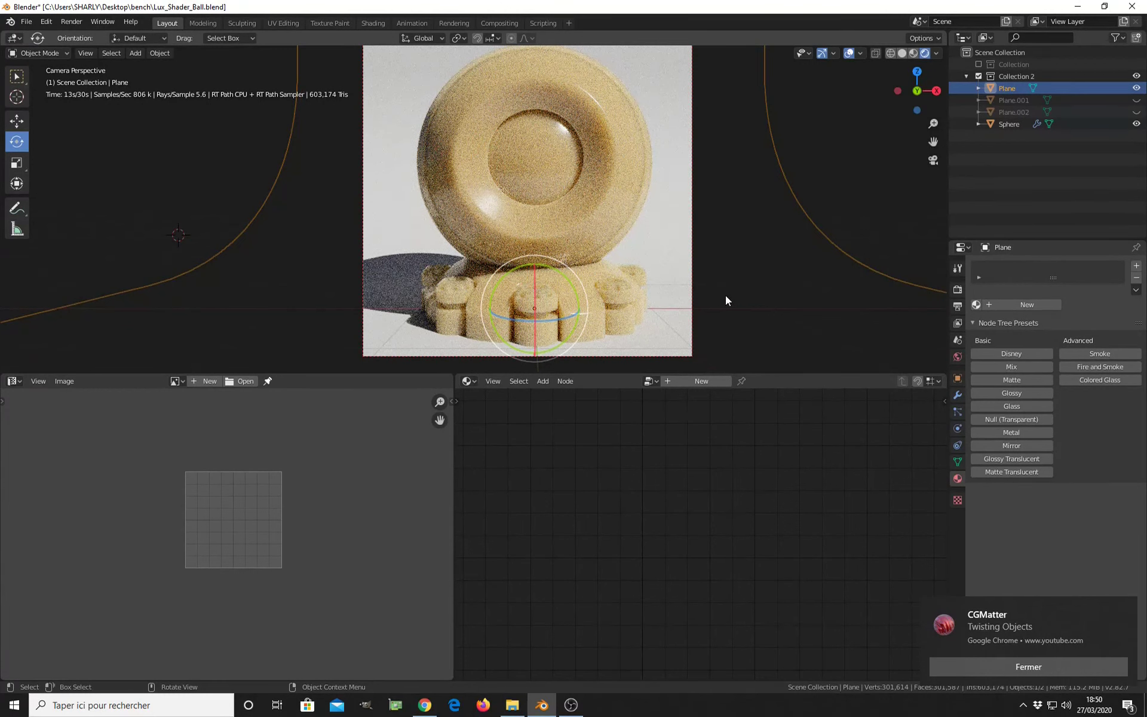
{"action": "left_click", "coordinate": [625, 181]}
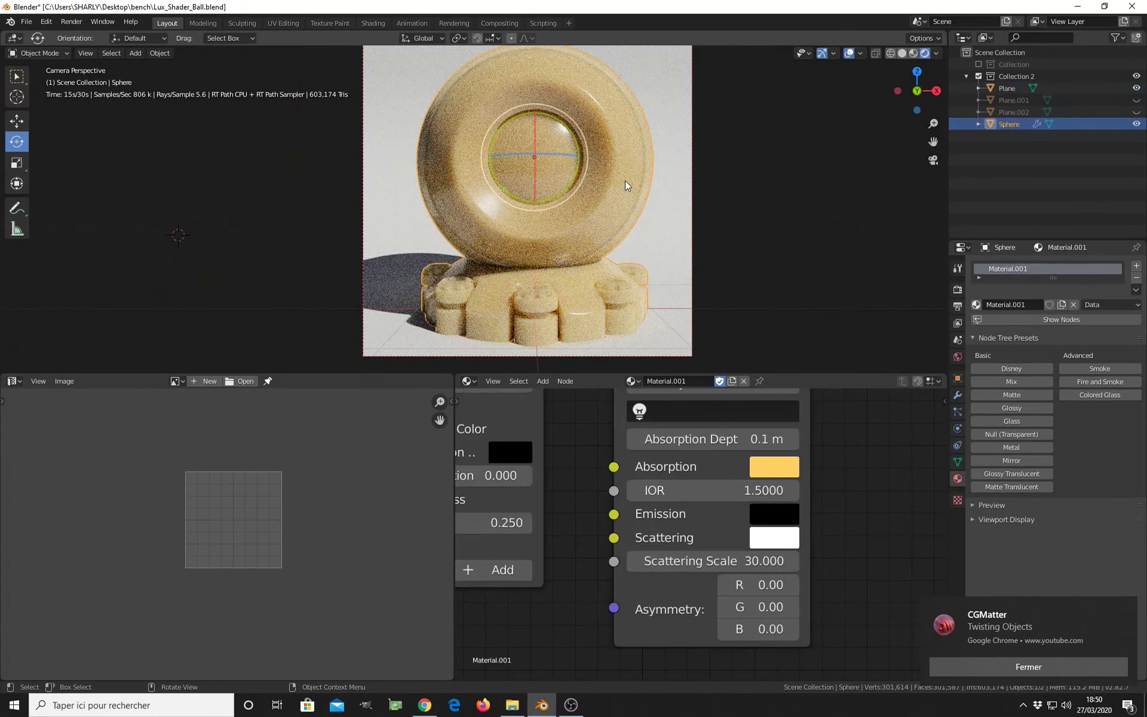
Step: Change the Homogeneous Volume's absorption color to a saturated red-orange with hue 0.023 and saturation 0.875
{"action": "left_click", "coordinate": [772, 469]}
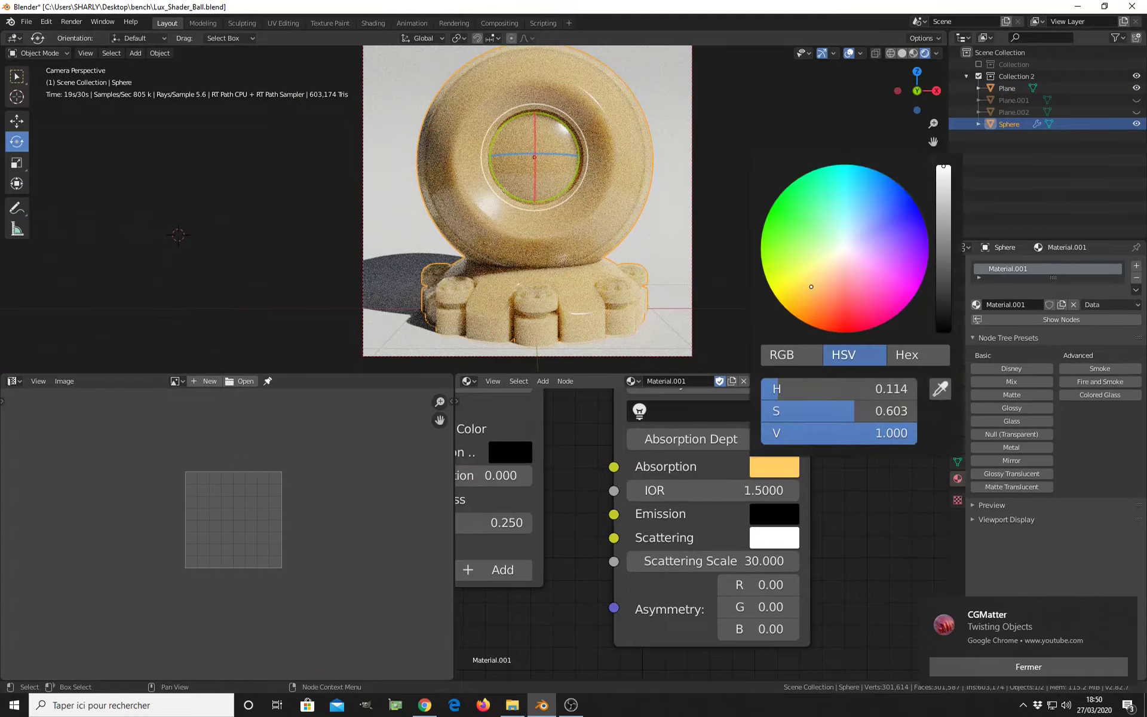
{"action": "mouse_move", "coordinate": [811, 291]}
{"action": "left_mouse_down"}
{"action": "mouse_move", "coordinate": [833, 287]}
{"action": "mouse_move", "coordinate": [829, 302]}
{"action": "left_mouse_up"}
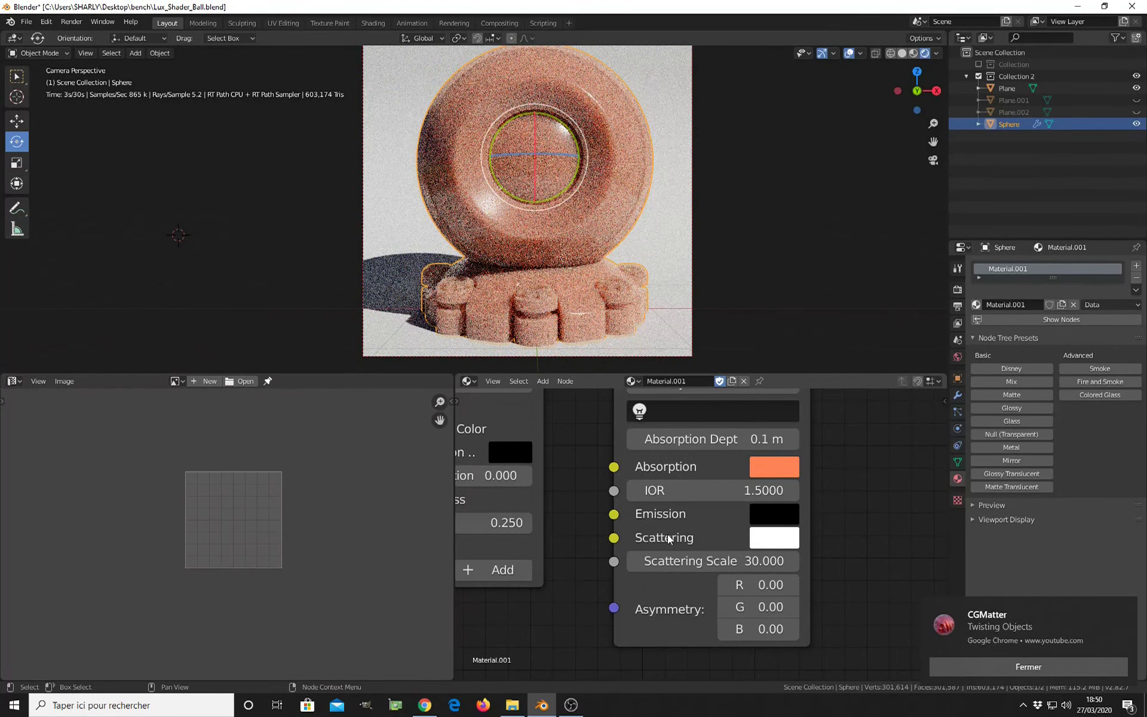
{"action": "left_click", "coordinate": [776, 466]}
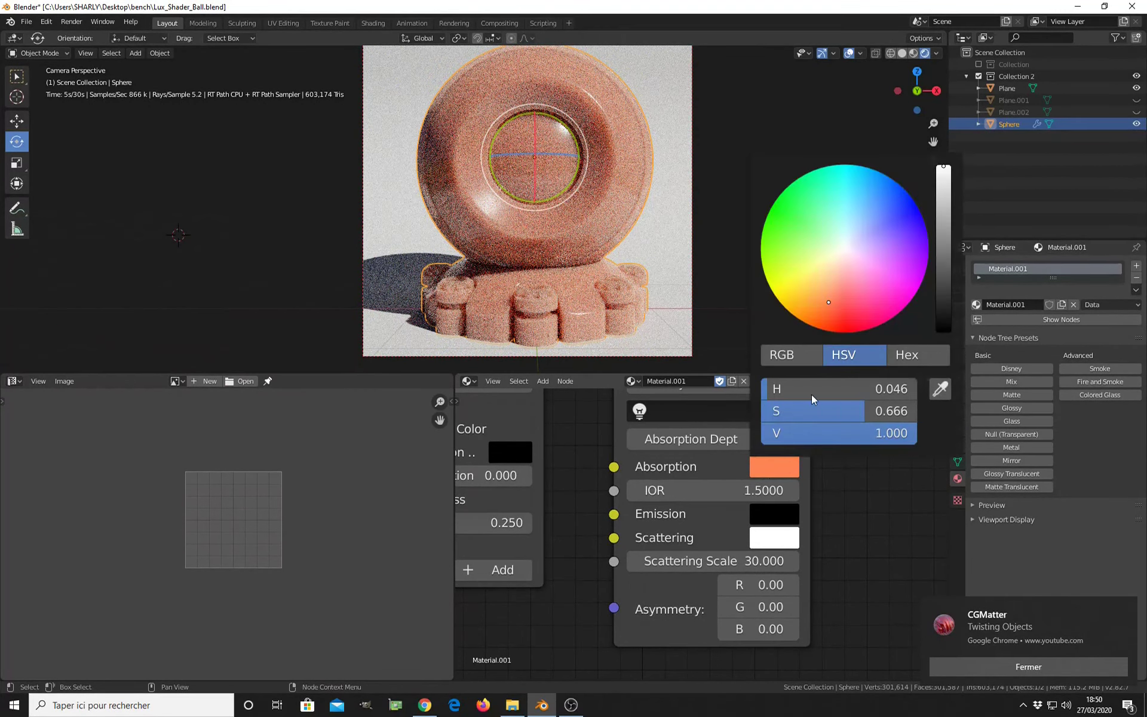
{"action": "left_click_drag", "start_coordinate": [829, 311], "coordinate": [834, 322]}
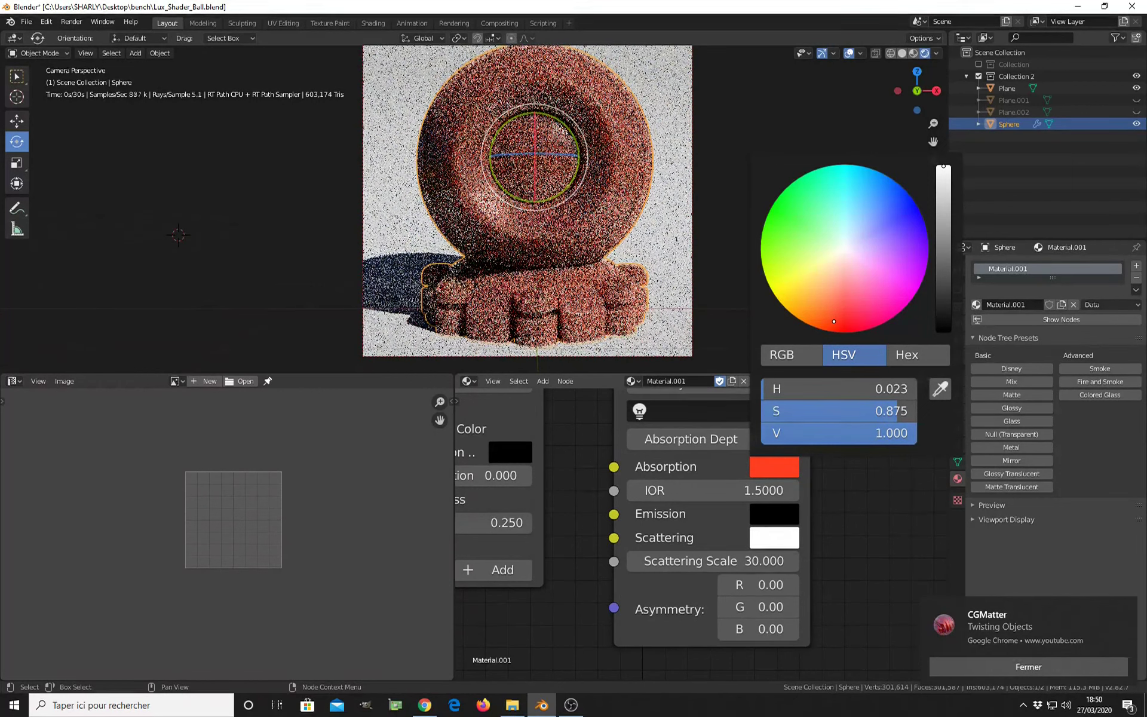
Step: Set the Homogeneous Volume node's scattering scale to 15
{"action": "left_click", "coordinate": [751, 565]}
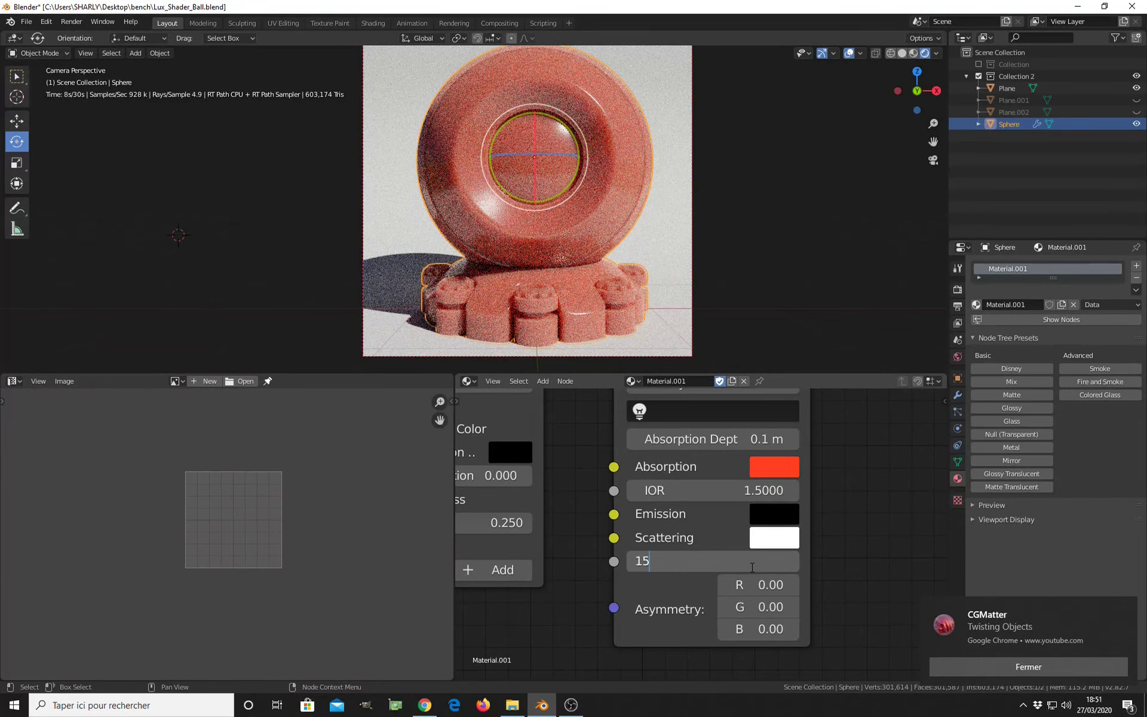
{"action": "key", "text": "Return"}
{"action": "scroll", "coordinate": [711, 538], "scroll_direction": "up", "scroll_amount": 1}
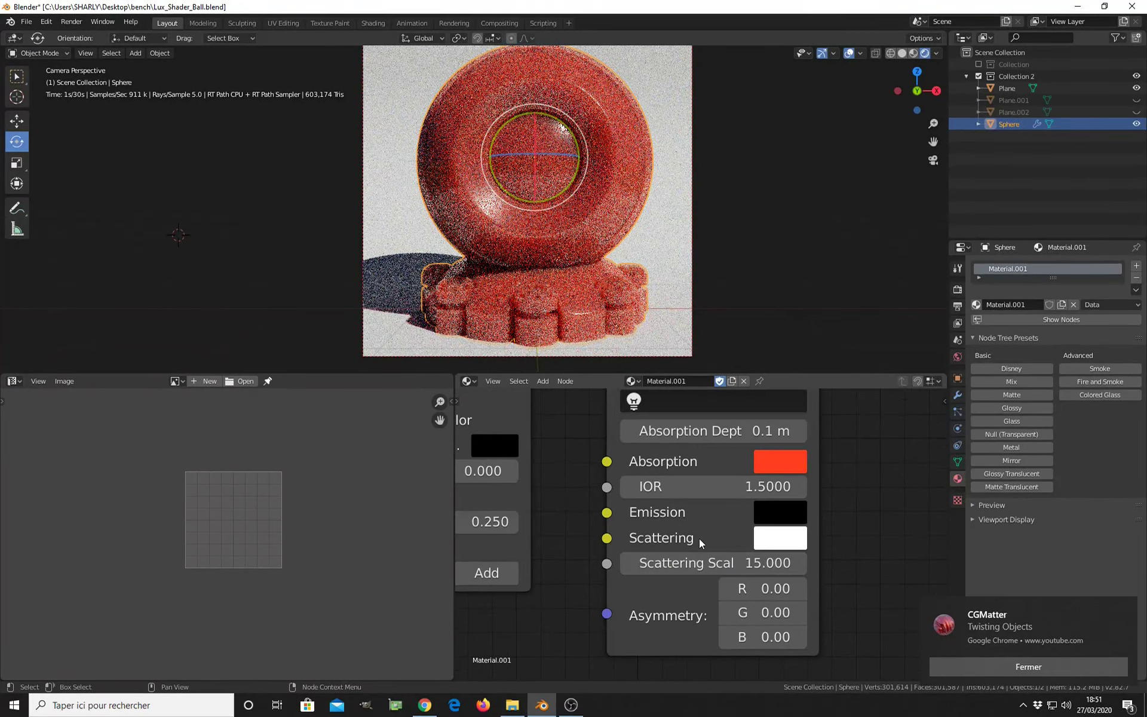
Step: Set the Glossy Translucent material's opacity to 0.150
{"action": "scroll", "coordinate": [721, 538], "scroll_direction": "down", "scroll_amount": 2}
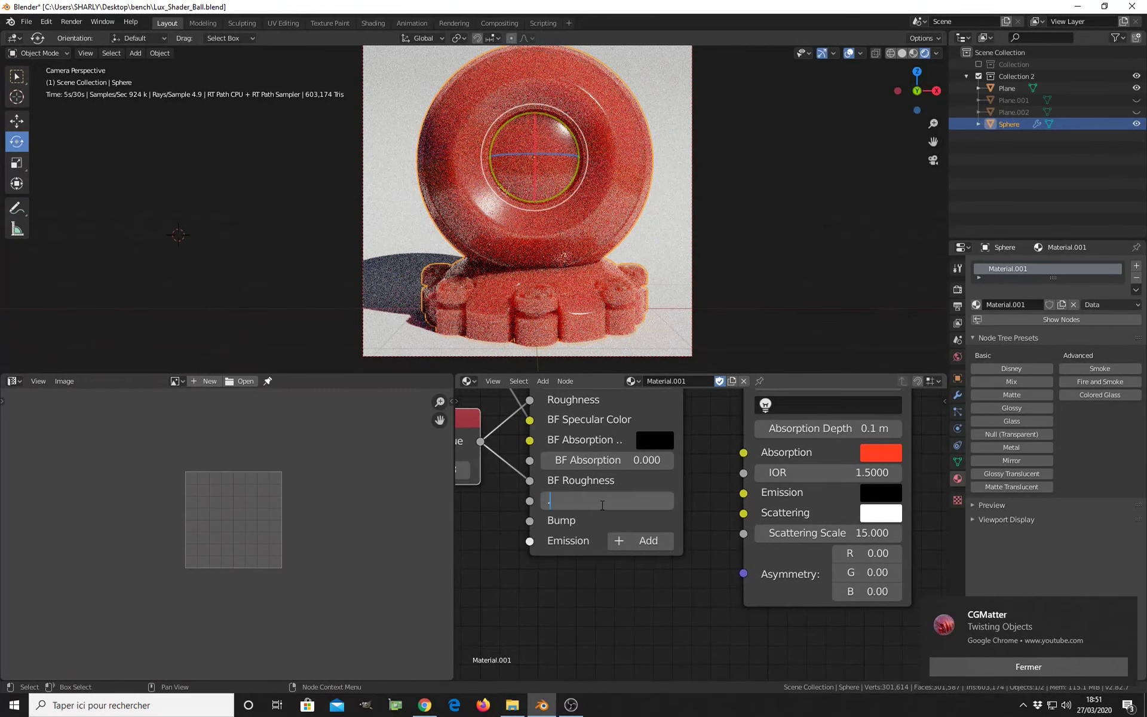
{"action": "key", "text": "Return"}
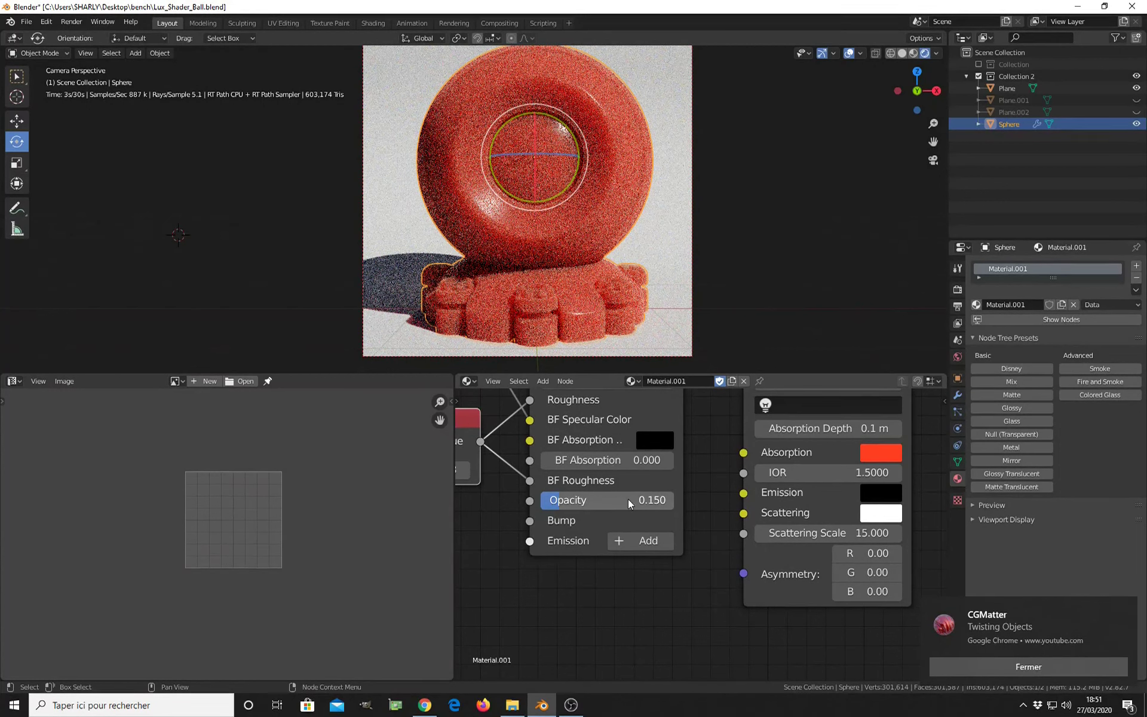
{"action": "scroll", "coordinate": [628, 500], "scroll_direction": "down", "scroll_amount": 3}
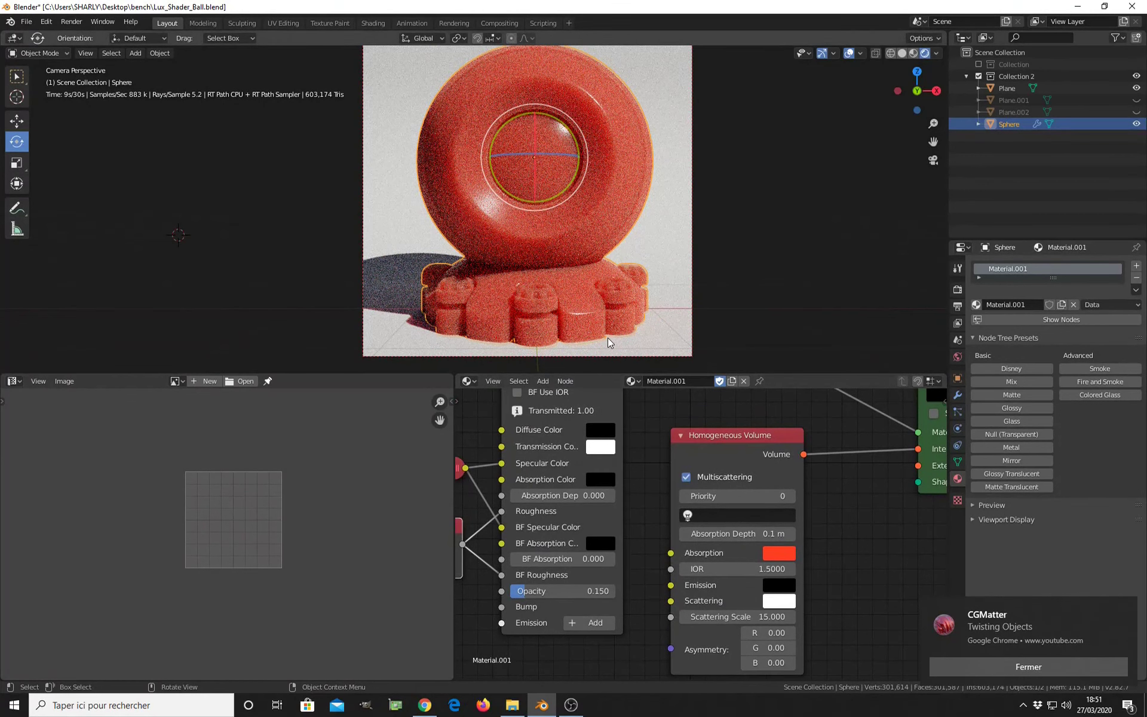
Step: Add an Image texture node beside the constant nodes and connect its Color output to the material's Diffuse Color
{"action": "scroll", "coordinate": [616, 482], "scroll_direction": "down", "scroll_amount": 1}
{"action": "middle_click_drag", "start_coordinate": [444, 464], "coordinate": [626, 503]}
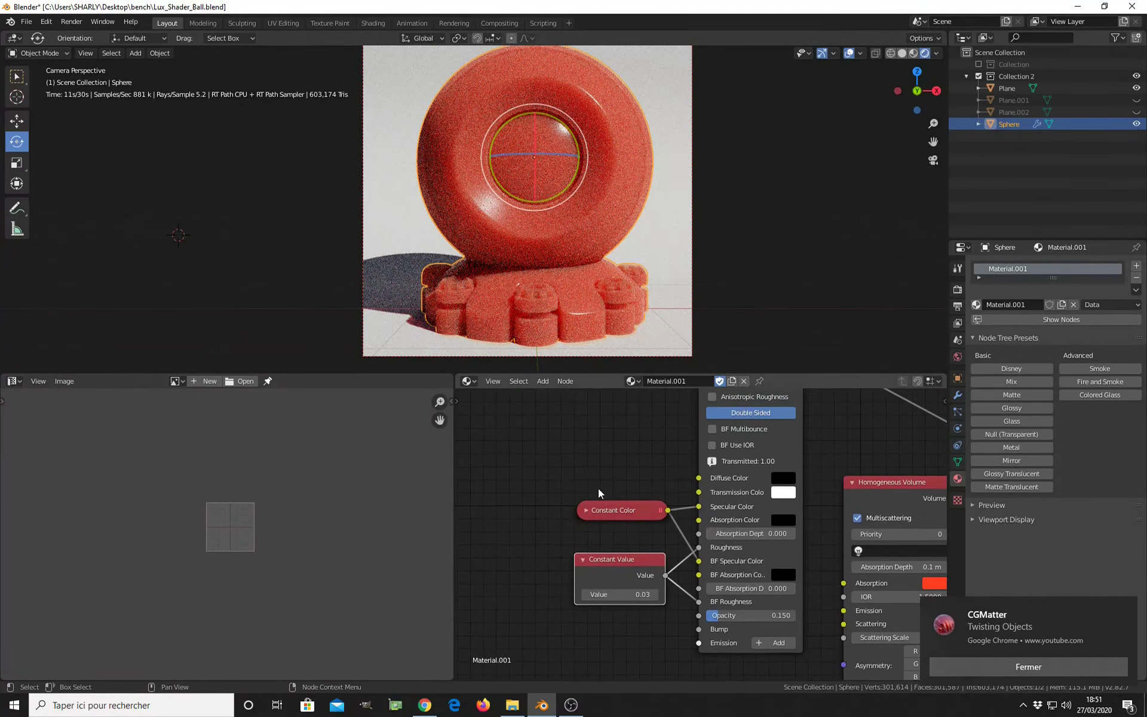
{"action": "key", "text": "shift+a"}
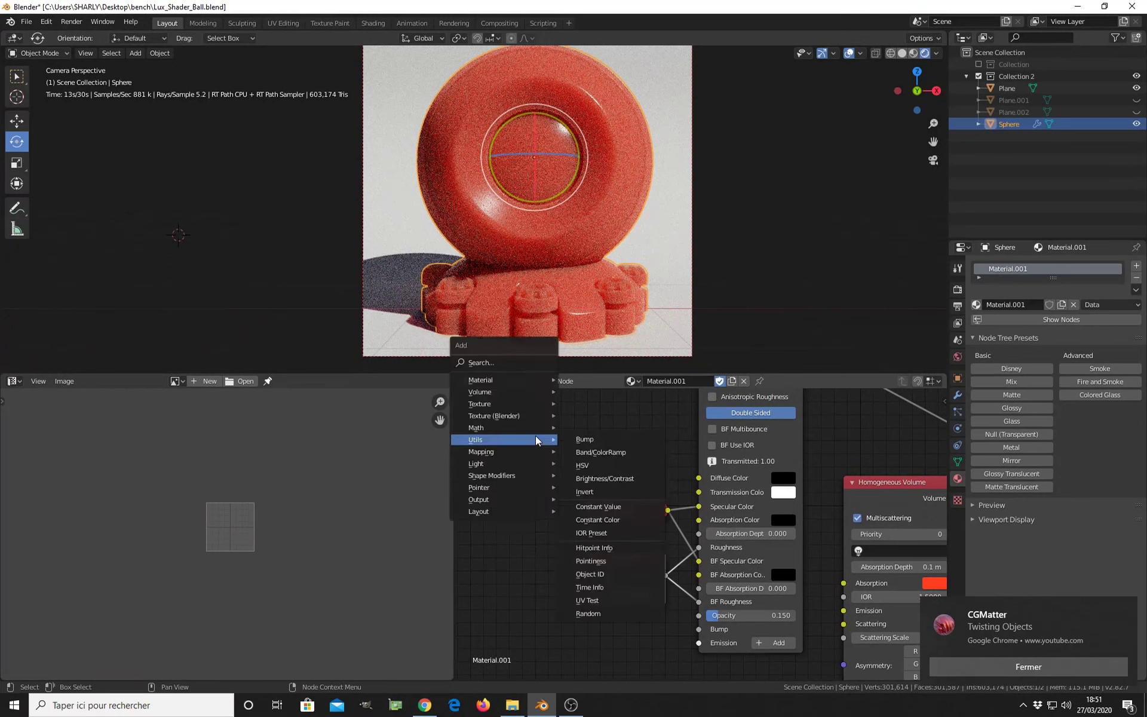
{"action": "mouse_move", "coordinate": [532, 409]}
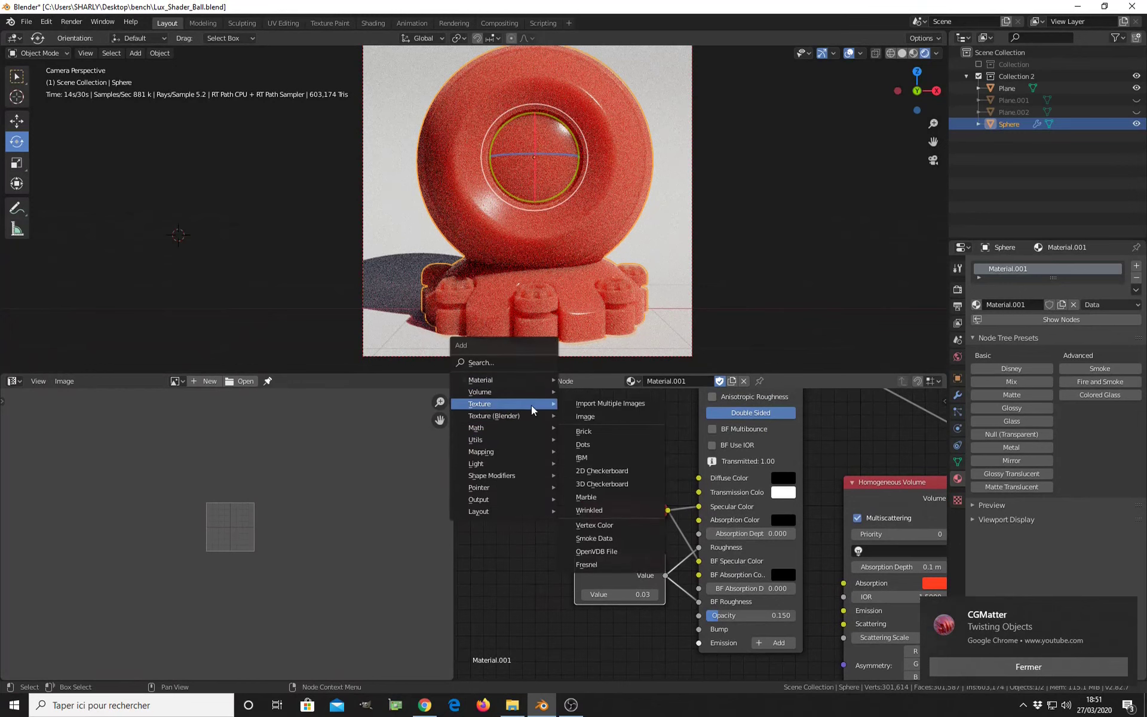
{"action": "left_click", "coordinate": [585, 416]}
{"action": "left_click", "coordinate": [511, 416]}
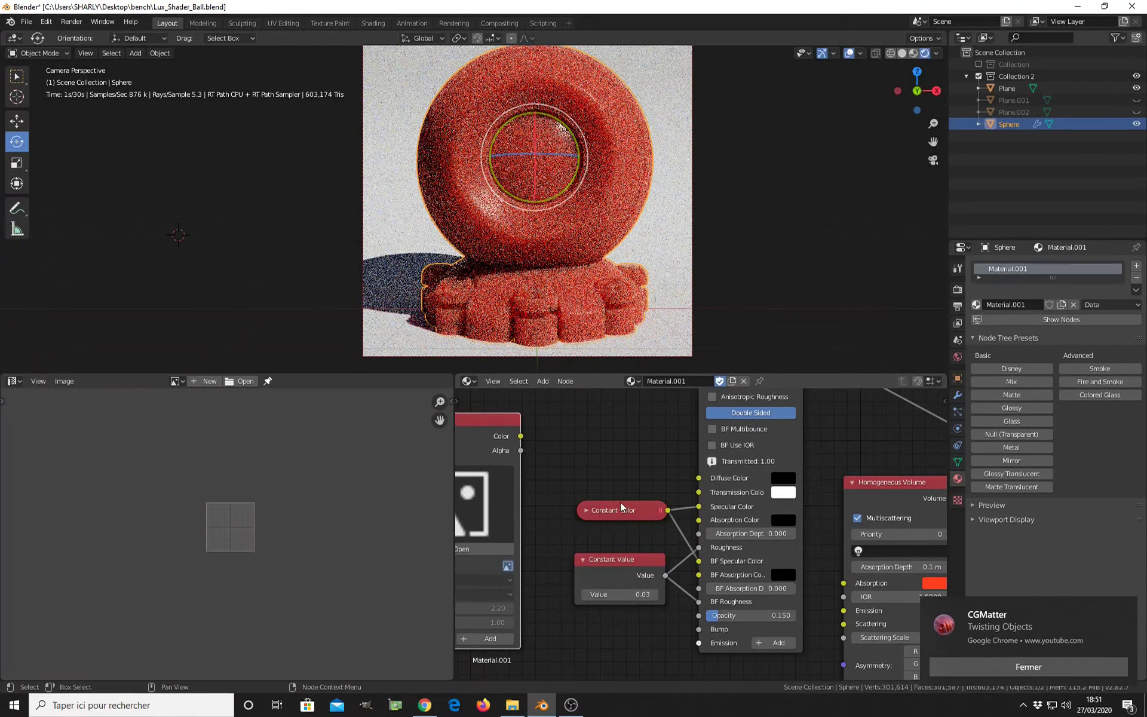
{"action": "left_click_drag", "start_coordinate": [521, 436], "coordinate": [699, 478]}
Step: Load 45439204-human-skin-texture-close-up.jpg from the Desktop folder into the image texture node
{"action": "middle_click_drag", "start_coordinate": [478, 548], "coordinate": [656, 523]}
{"action": "left_click", "coordinate": [656, 524]}
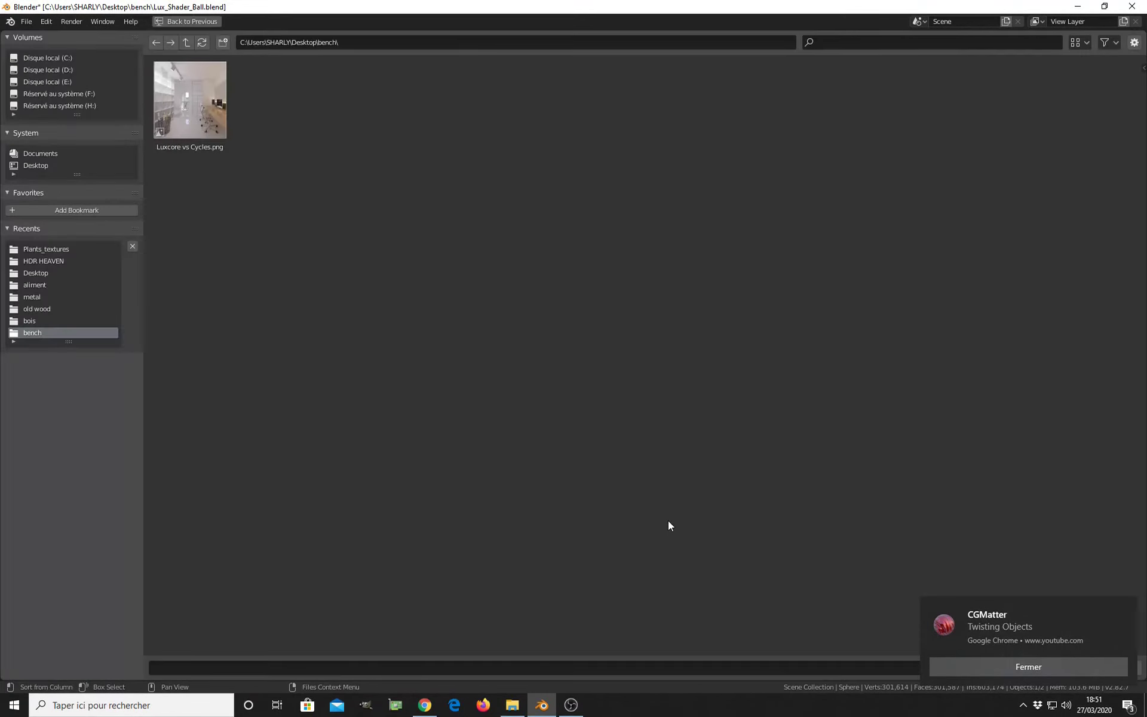
{"action": "left_click", "coordinate": [54, 274]}
{"action": "left_click", "coordinate": [575, 112]}
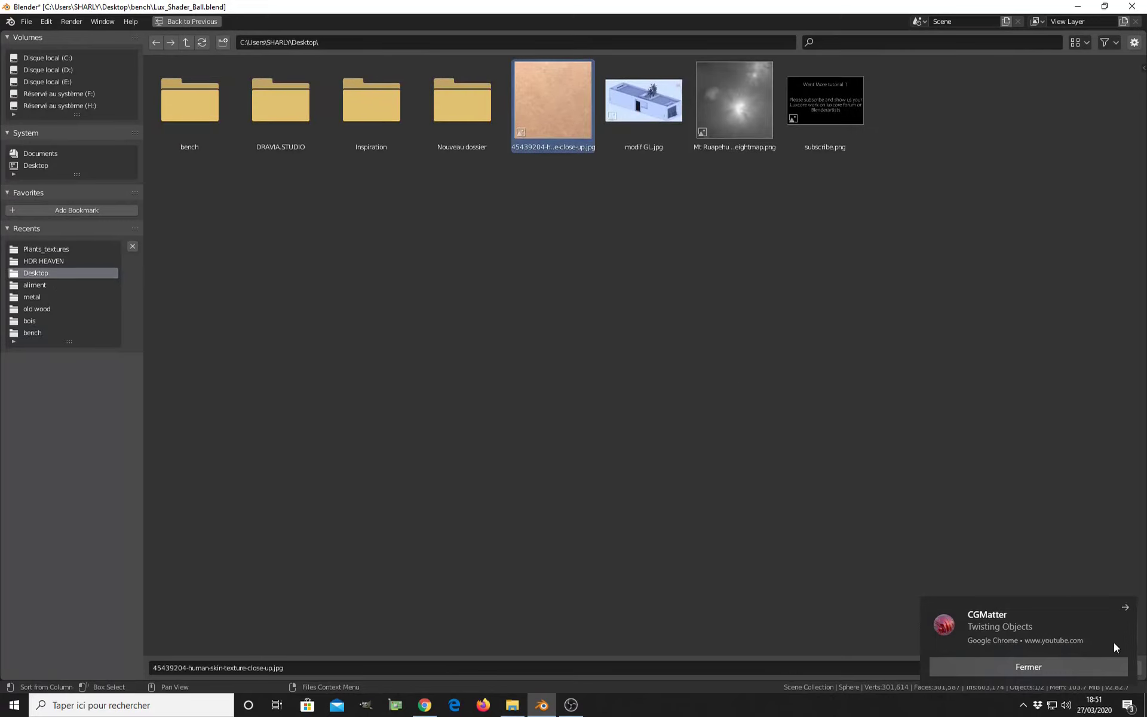
{"action": "left_click", "coordinate": [1099, 668]}
{"action": "left_click", "coordinate": [1037, 668]}
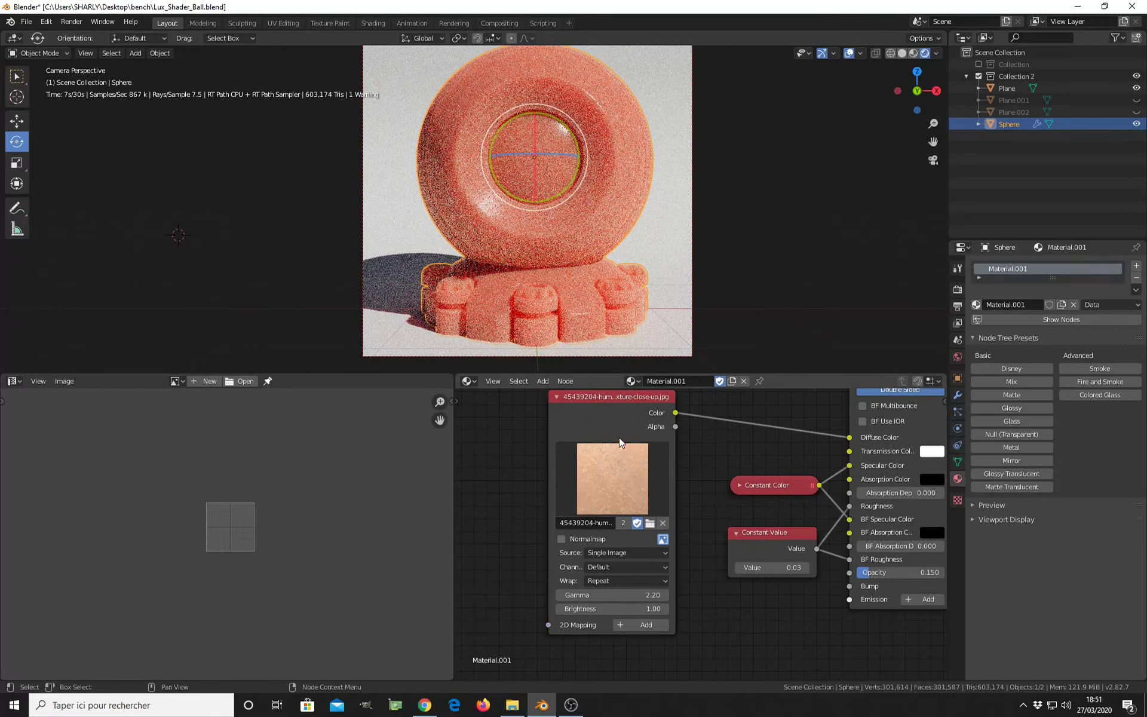
Step: Disconnect the Homogeneous Volume from the Material Output's Interior Volume and raise the Glossy Translucent material's opacity to 1.000
{"action": "middle_click_drag", "start_coordinate": [703, 497], "coordinate": [487, 505]}
{"action": "scroll", "coordinate": [753, 502], "scroll_direction": "down", "scroll_amount": 2}
{"action": "middle_click_drag", "start_coordinate": [751, 497], "coordinate": [710, 518]}
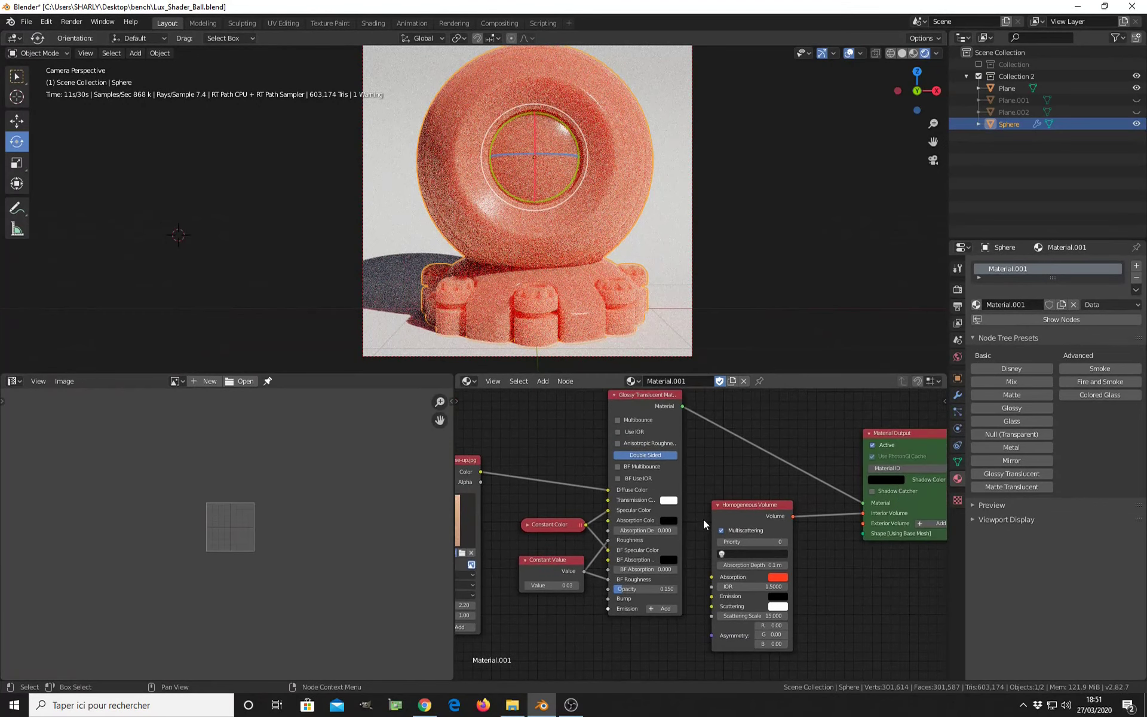
{"action": "left_click_drag", "start_coordinate": [866, 514], "coordinate": [837, 522]}
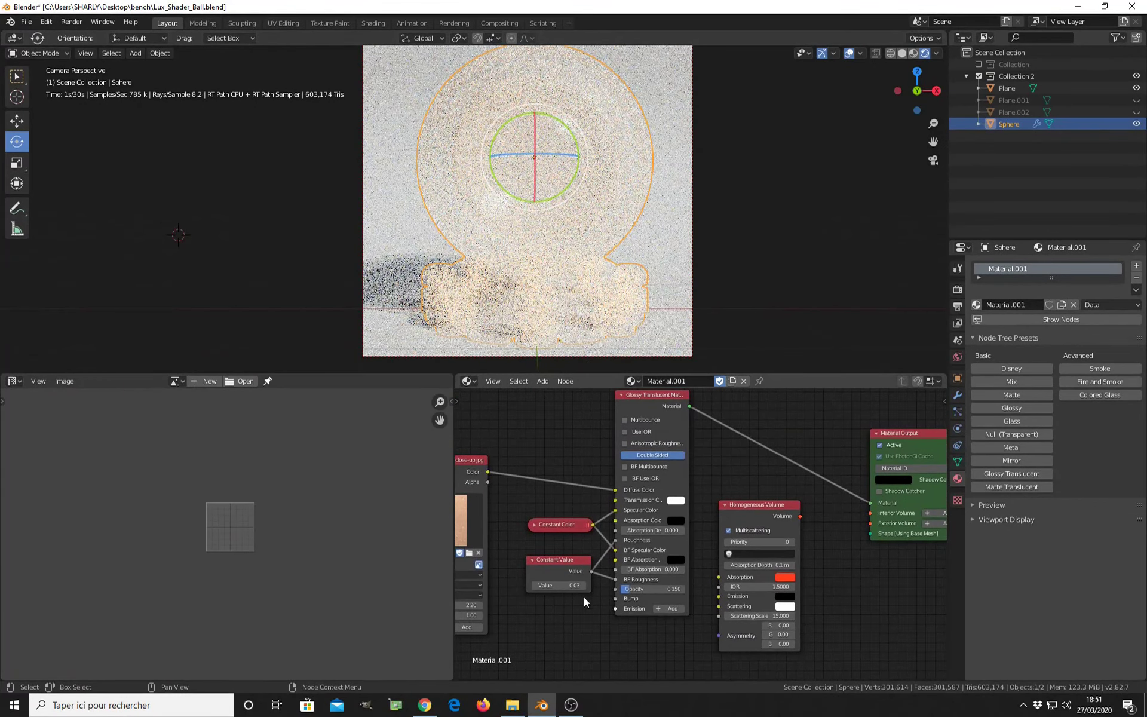
{"action": "left_click_drag", "start_coordinate": [636, 594], "coordinate": [681, 593]}
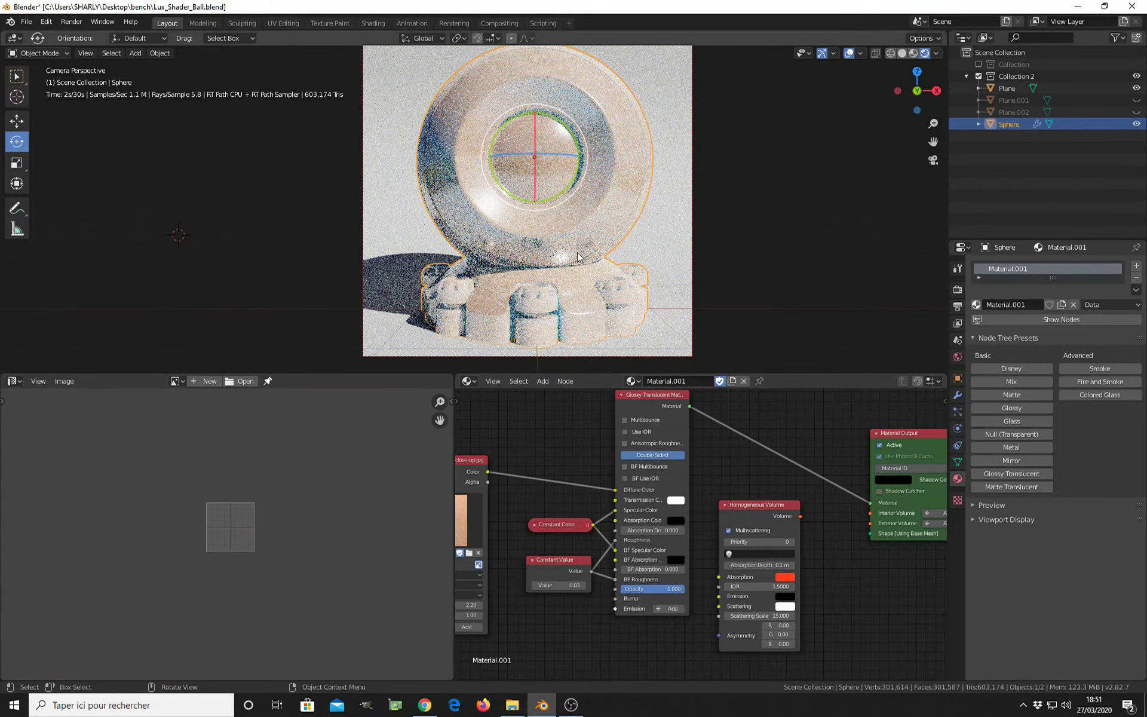
Step: Expand the Constant Color node and darken its color to almost black
{"action": "scroll", "coordinate": [651, 586], "scroll_direction": "up", "scroll_amount": 2}
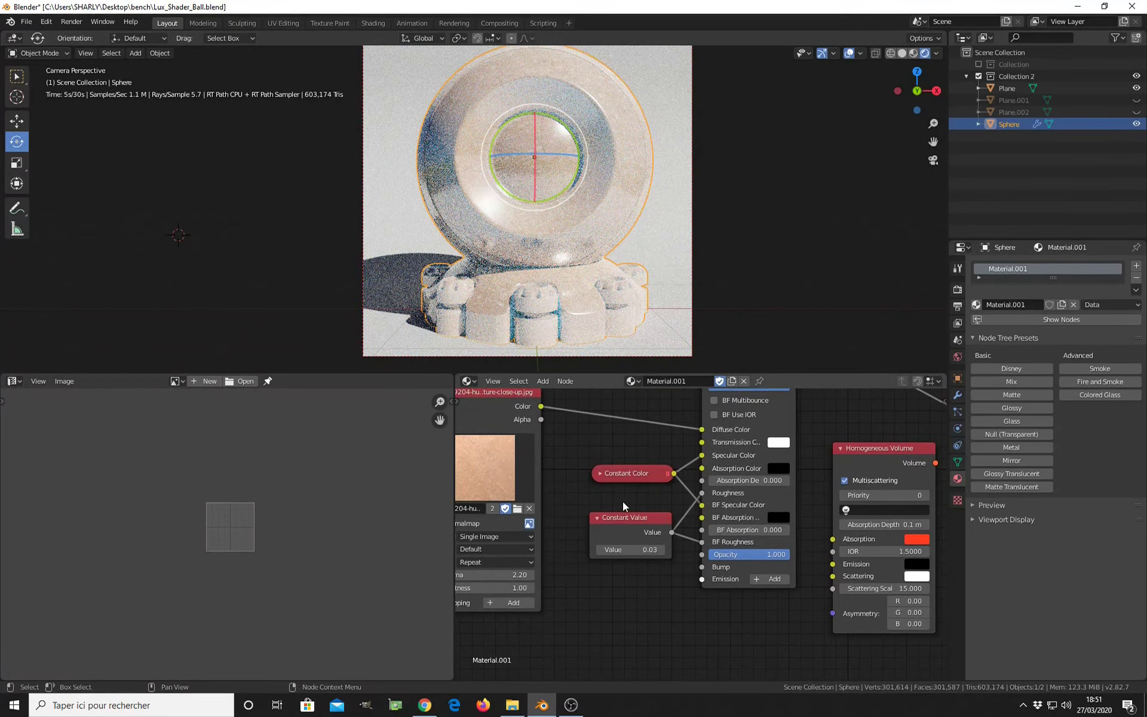
{"action": "left_click", "coordinate": [600, 473]}
{"action": "left_click_drag", "start_coordinate": [662, 545], "coordinate": [664, 562]}
Step: Add a 2D Mapping node to the skin image texture's 2D Mapping input and set its UV Scale to 10
{"action": "middle_click_drag", "start_coordinate": [604, 335], "coordinate": [474, 206]}
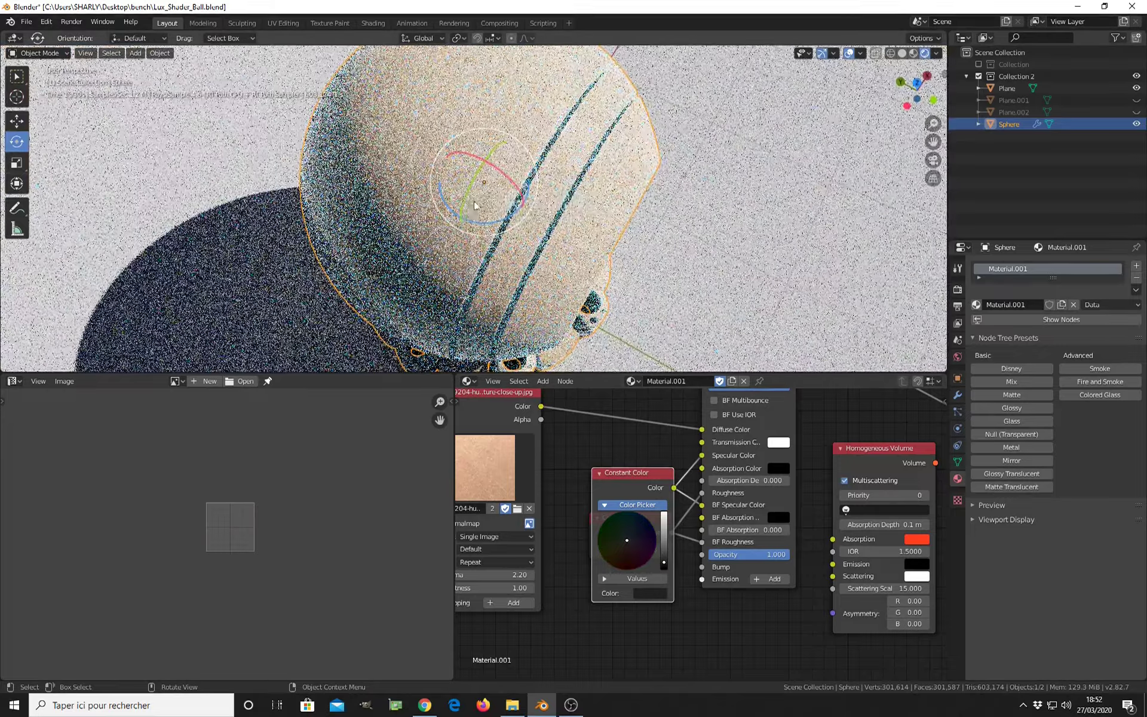
{"action": "scroll", "coordinate": [474, 206], "scroll_direction": "up", "scroll_amount": 3}
{"action": "scroll", "coordinate": [473, 218], "scroll_direction": "up", "scroll_amount": 3}
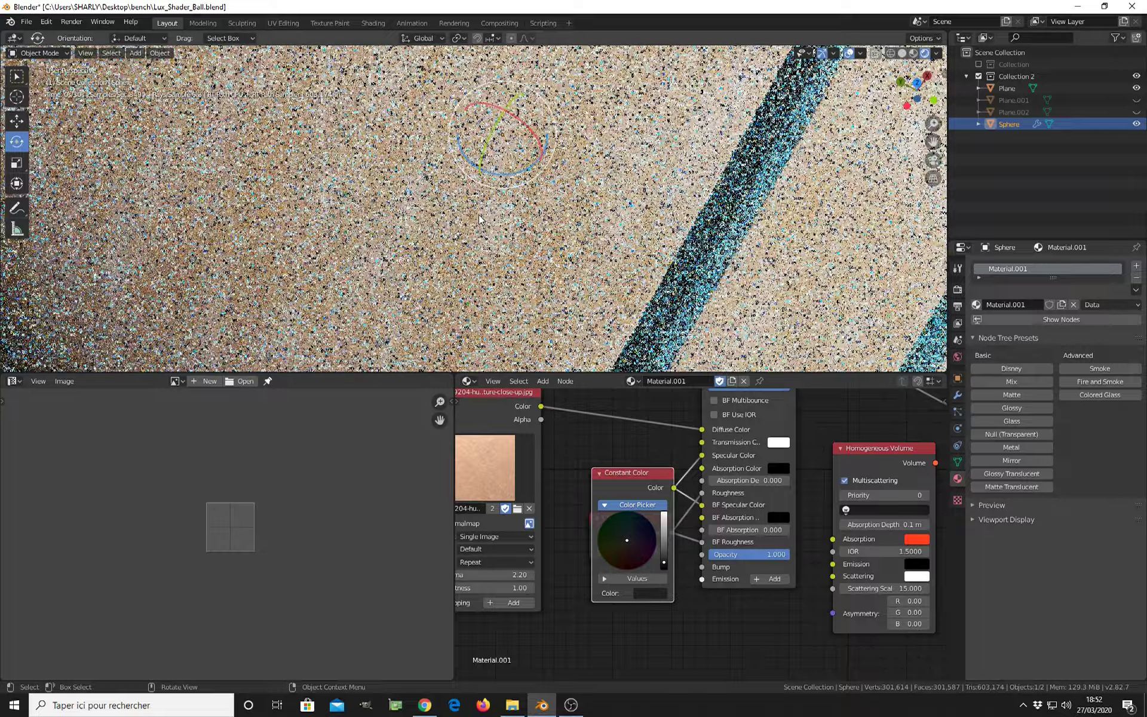
{"action": "scroll", "coordinate": [536, 477], "scroll_direction": "down", "scroll_amount": 2}
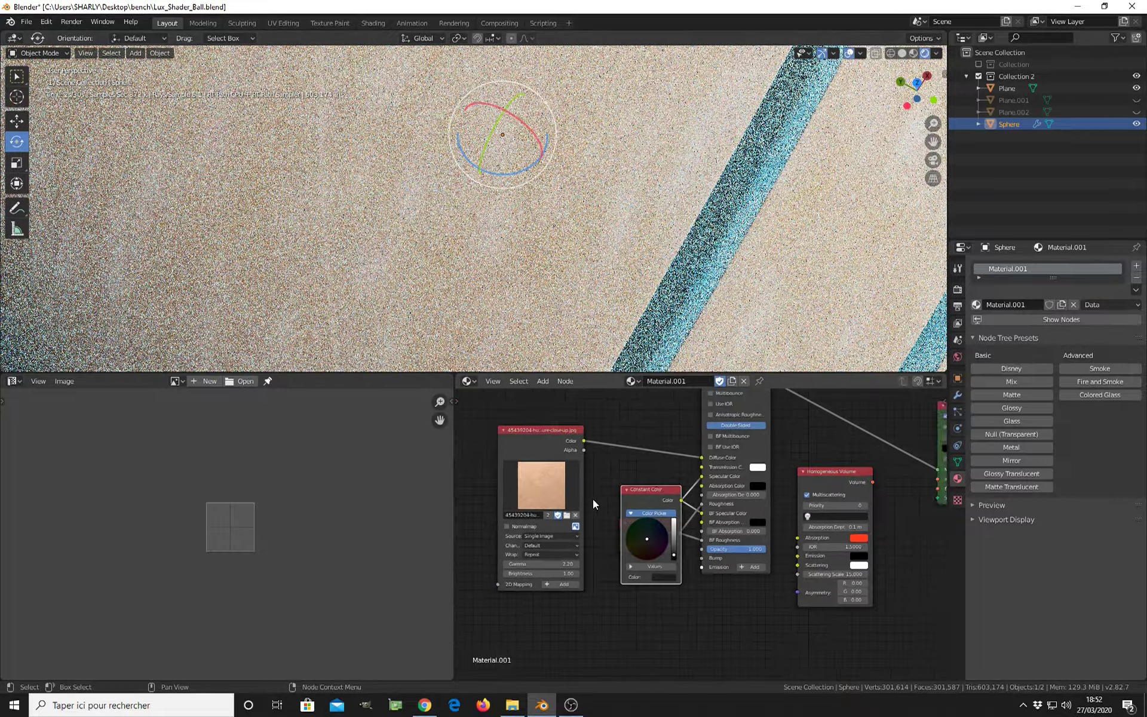
{"action": "middle_click_drag", "start_coordinate": [594, 505], "coordinate": [777, 491]}
{"action": "scroll", "coordinate": [610, 522], "scroll_direction": "down", "scroll_amount": 1}
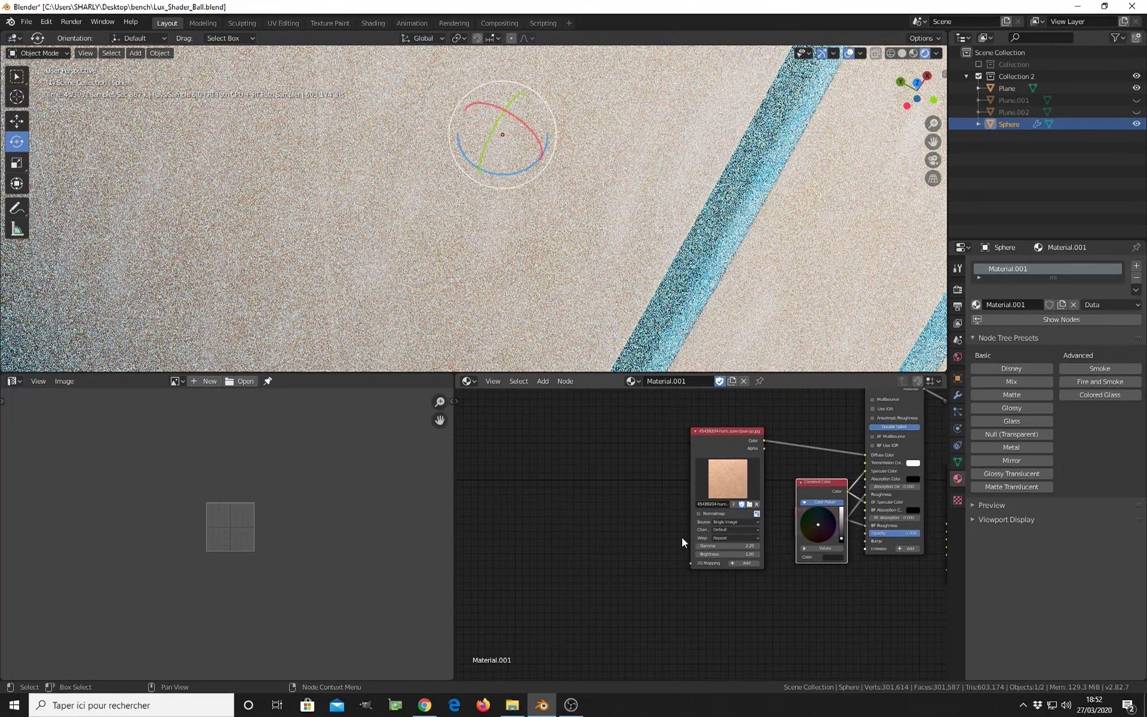
{"action": "left_click", "coordinate": [739, 563]}
{"action": "scroll", "coordinate": [622, 497], "scroll_direction": "up", "scroll_amount": 3}
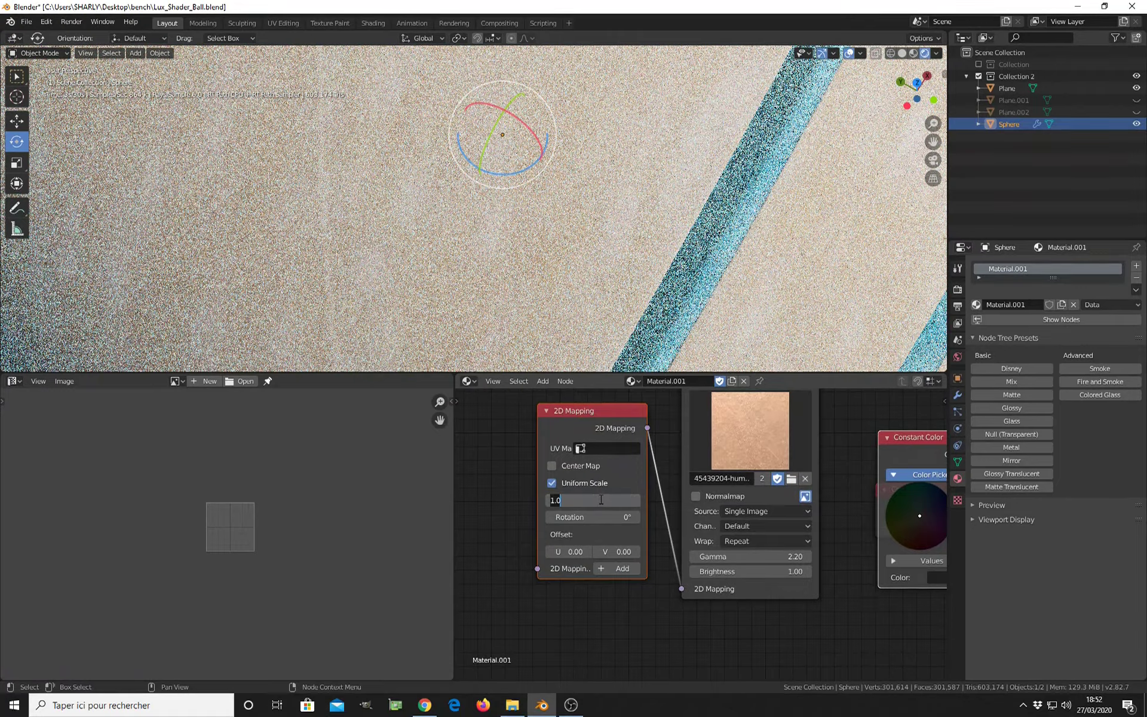
{"action": "key", "text": "Return"}
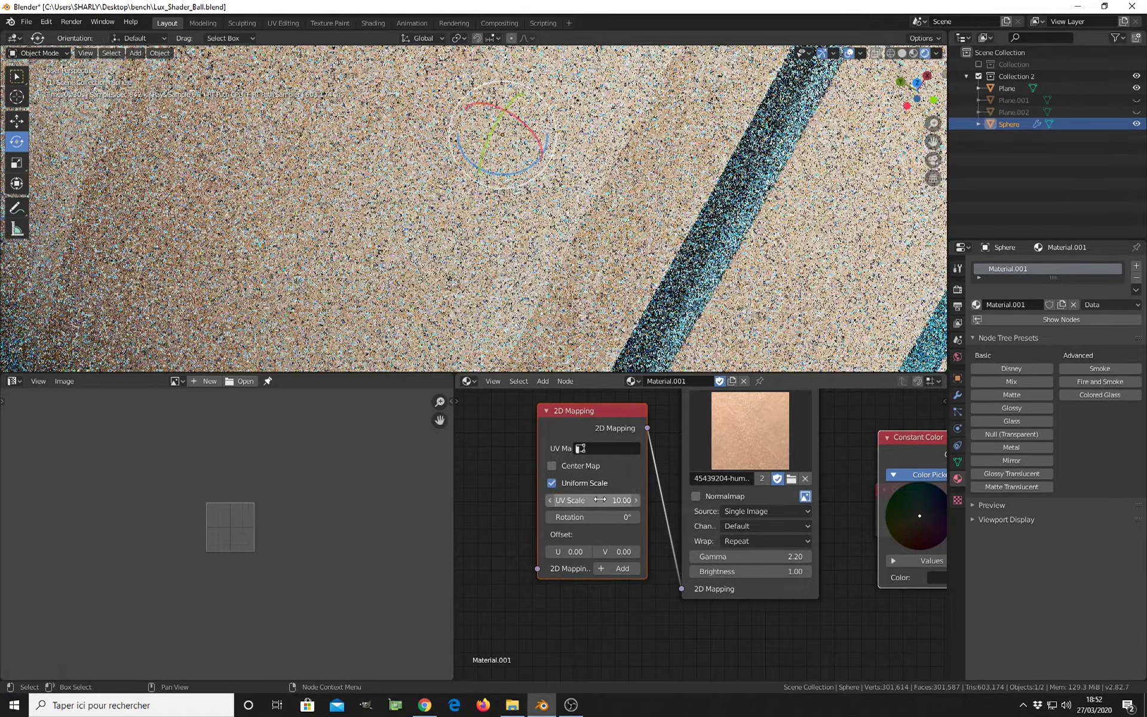
Step: Return the viewport to the camera view and open the World light settings
{"action": "middle_click_drag", "start_coordinate": [651, 321], "coordinate": [614, 244]}
{"action": "key", "text": "KP_0"}
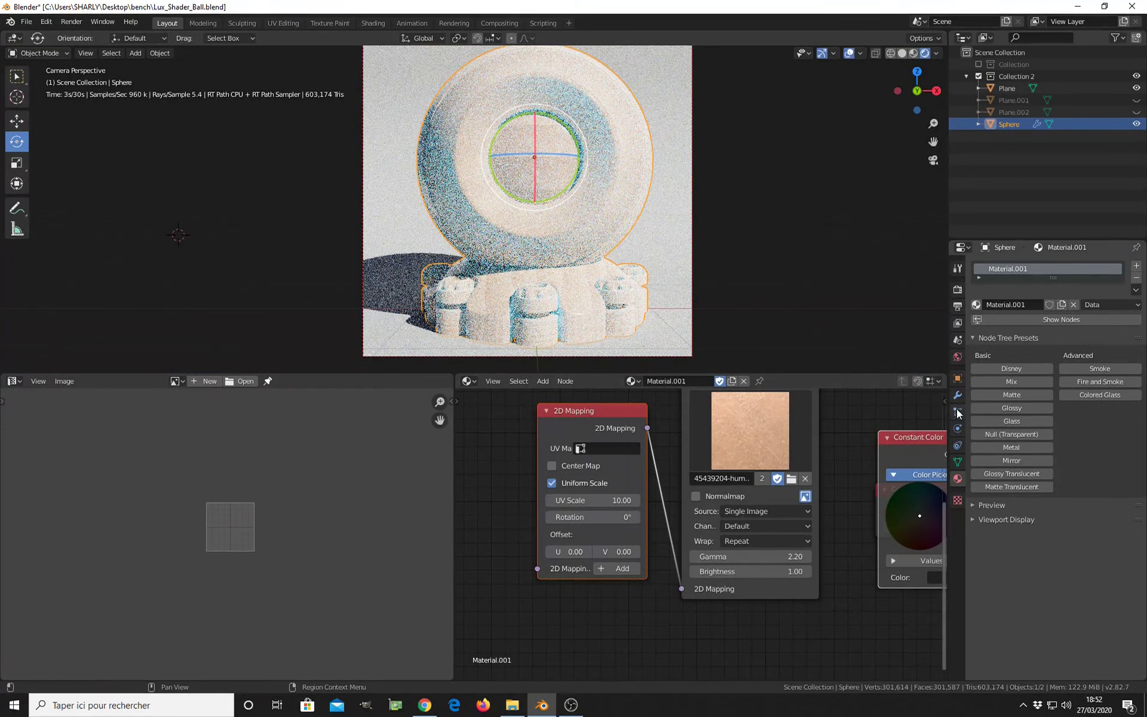
{"action": "left_click", "coordinate": [958, 358]}
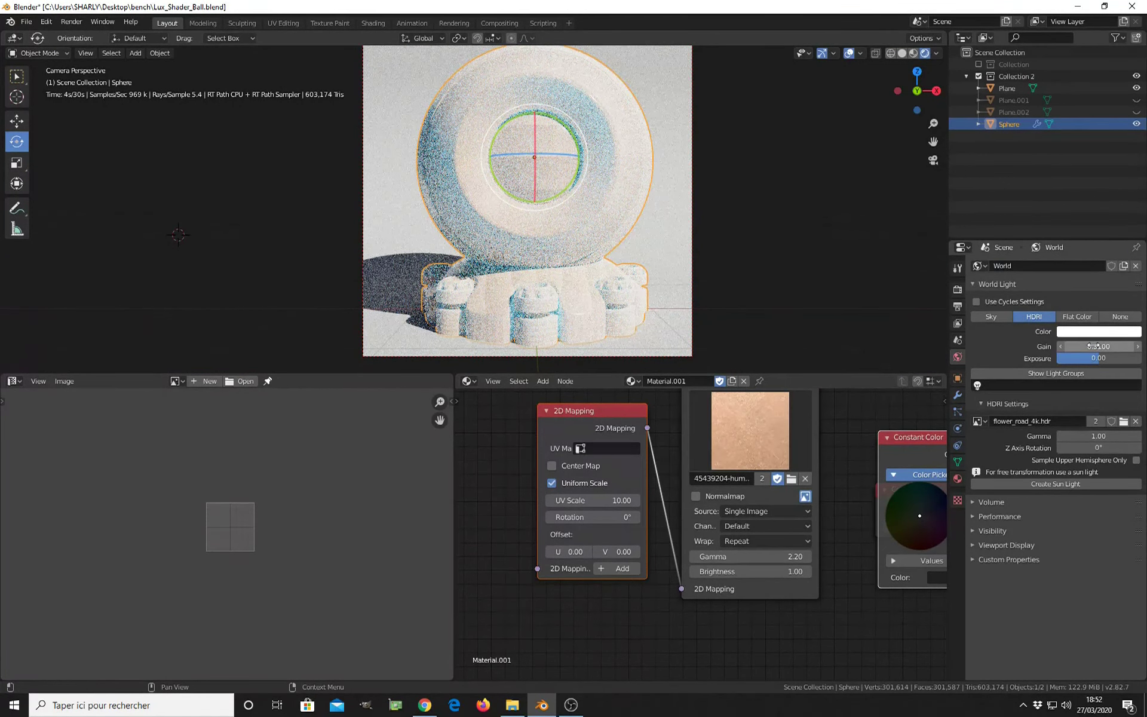
Step: Connect the image texture's Color to the material's Transmission Color and the Homogeneous Volume to the Material Output's Interior Volume
{"action": "scroll", "coordinate": [744, 525], "scroll_direction": "down", "scroll_amount": 3}
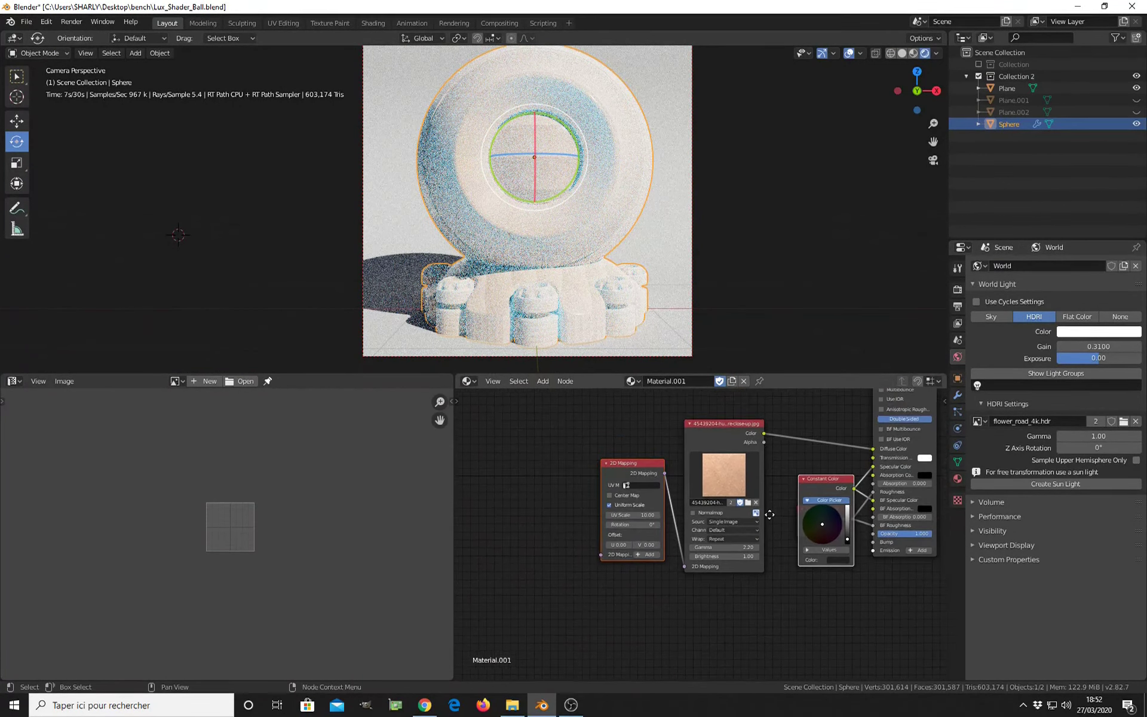
{"action": "middle_click_drag", "start_coordinate": [770, 514], "coordinate": [679, 538]}
{"action": "scroll", "coordinate": [722, 523], "scroll_direction": "up", "scroll_amount": 2}
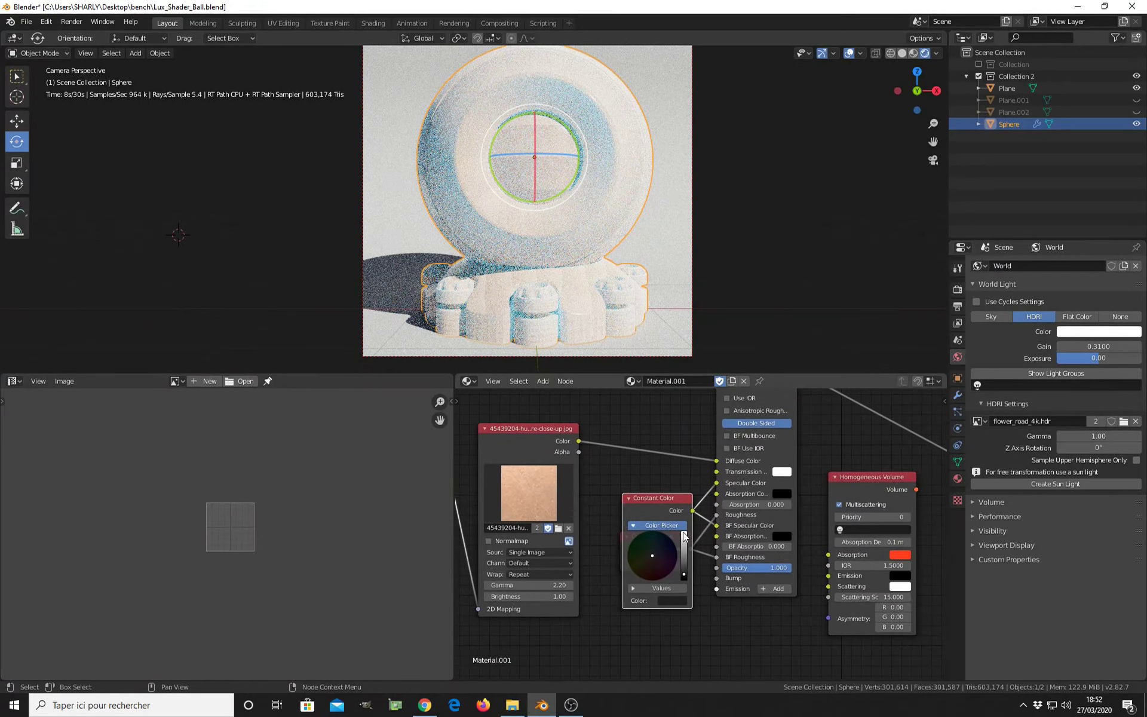
{"action": "left_click_drag", "start_coordinate": [579, 441], "coordinate": [716, 471]}
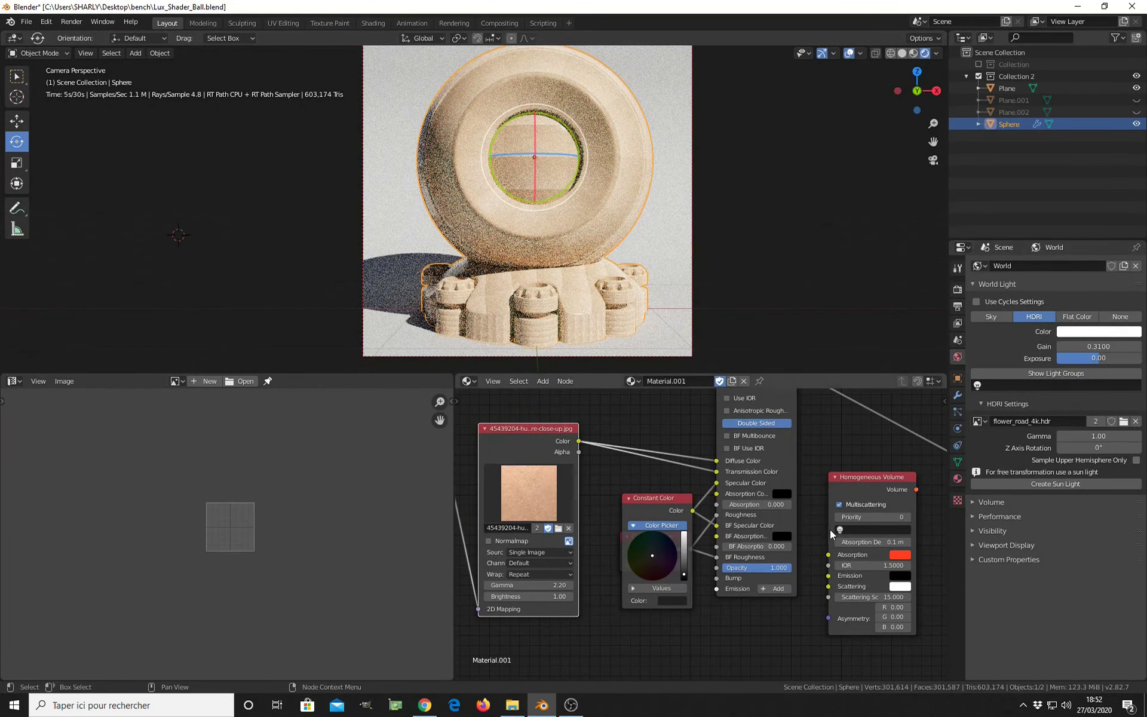
{"action": "middle_click_drag", "start_coordinate": [830, 529], "coordinate": [712, 543]}
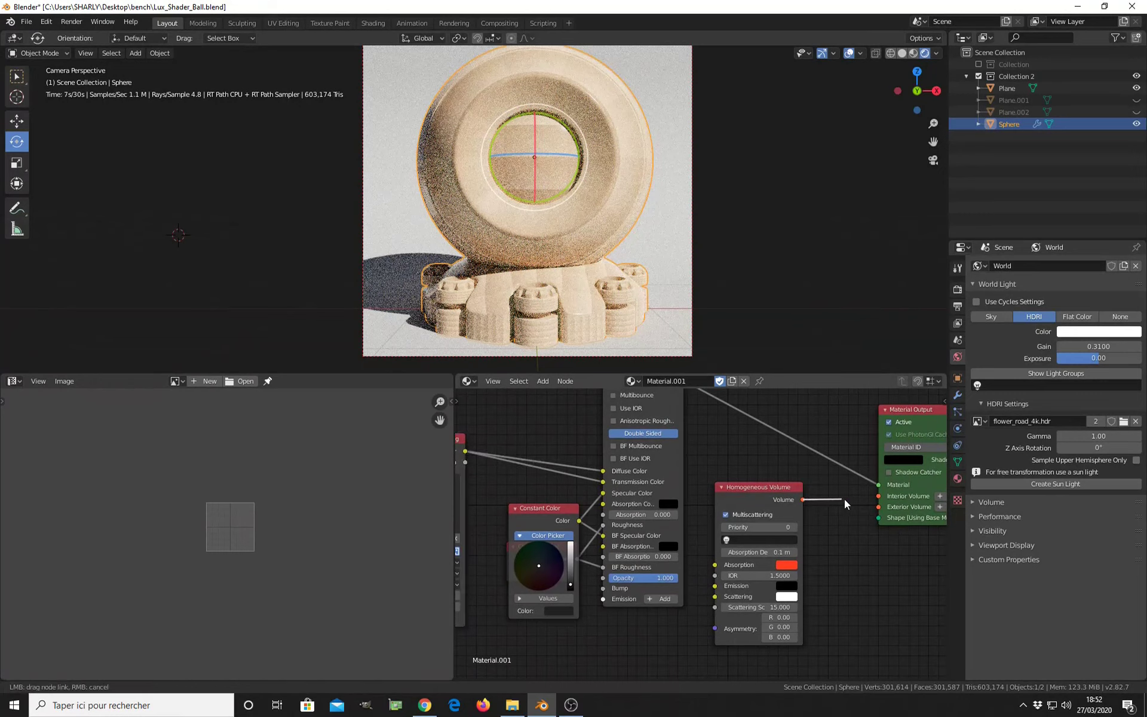
{"action": "left_click_drag", "start_coordinate": [873, 502], "coordinate": [876, 499]}
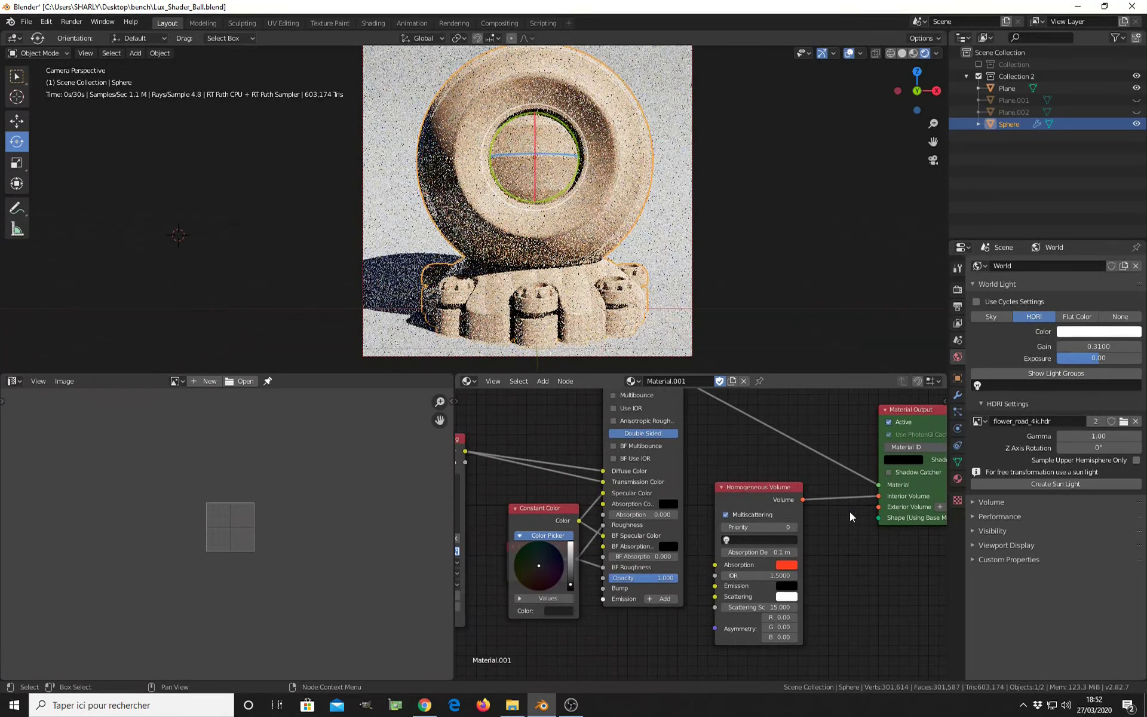
Step: Try the material with the image texture disconnected from Diffuse Color and restore that connection
{"action": "middle_click_drag", "start_coordinate": [509, 469], "coordinate": [629, 491]}
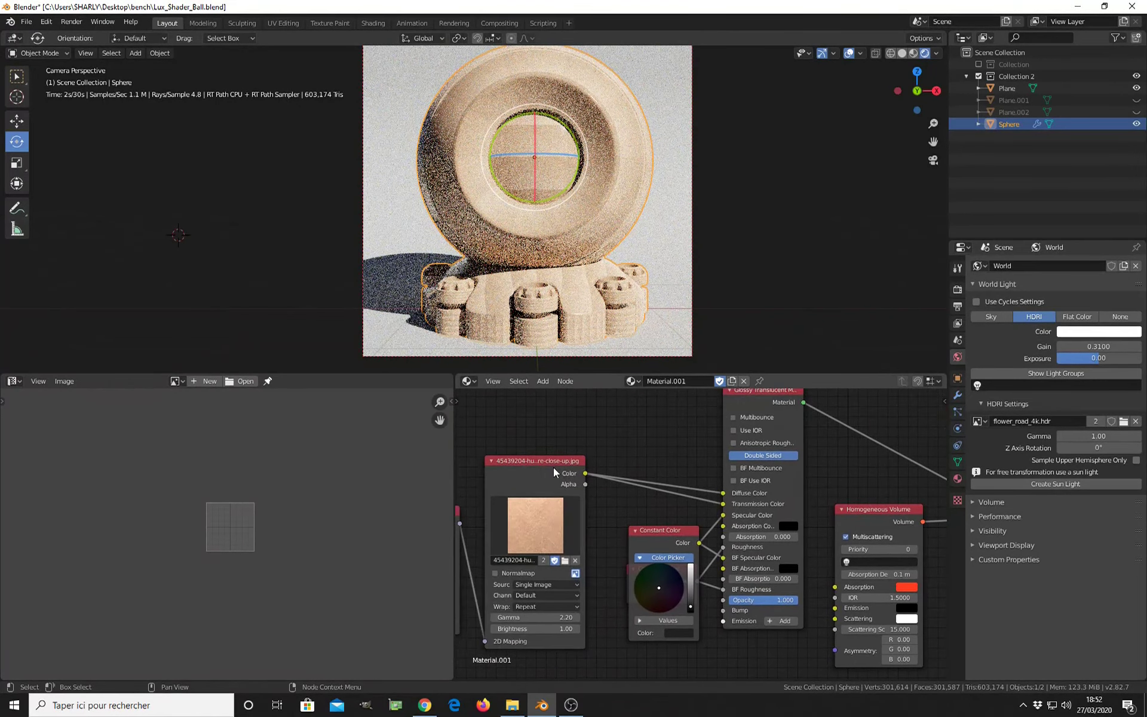
{"action": "middle_click_drag", "start_coordinate": [555, 473], "coordinate": [683, 457]}
{"action": "left_click_drag", "start_coordinate": [543, 501], "coordinate": [508, 526]}
{"action": "left_click_drag", "start_coordinate": [649, 472], "coordinate": [641, 441]}
{"action": "middle_click_drag", "start_coordinate": [761, 496], "coordinate": [679, 496]}
{"action": "left_click_drag", "start_coordinate": [767, 481], "coordinate": [736, 467]}
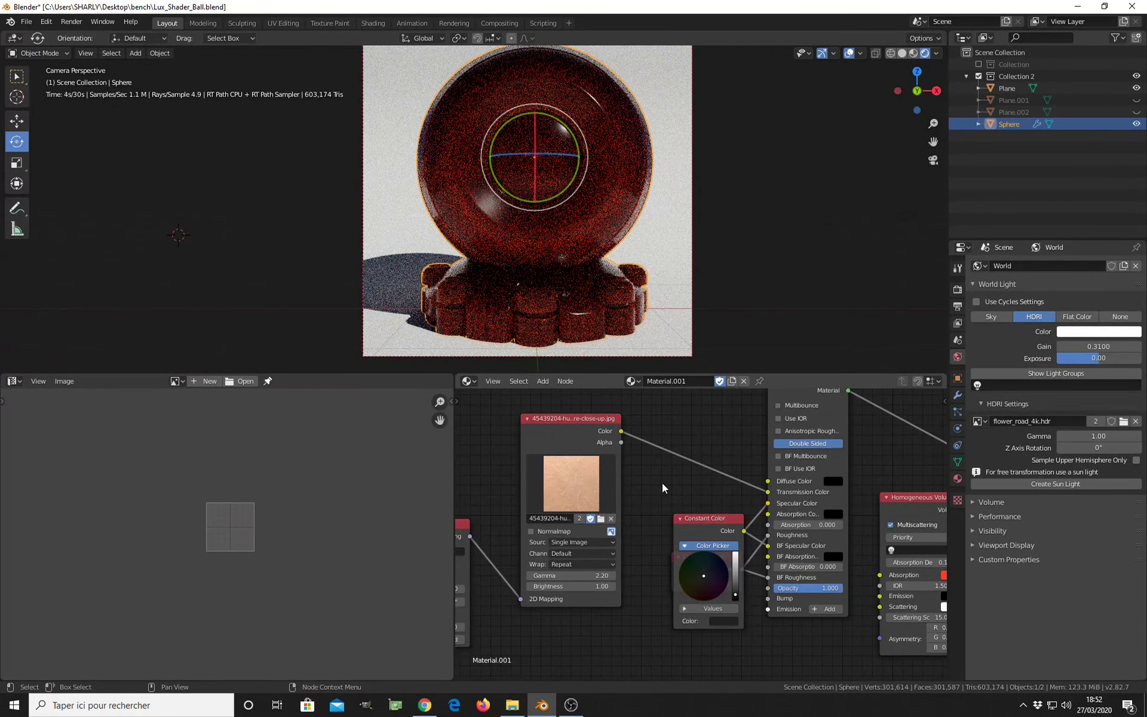
{"action": "left_click_drag", "start_coordinate": [620, 429], "coordinate": [765, 485]}
{"action": "middle_click_drag", "start_coordinate": [765, 485], "coordinate": [729, 447]}
{"action": "mouse_move", "coordinate": [728, 444]}
{"action": "left_mouse_down"}
{"action": "mouse_move", "coordinate": [681, 431]}
{"action": "mouse_move", "coordinate": [727, 443]}
{"action": "left_mouse_up"}
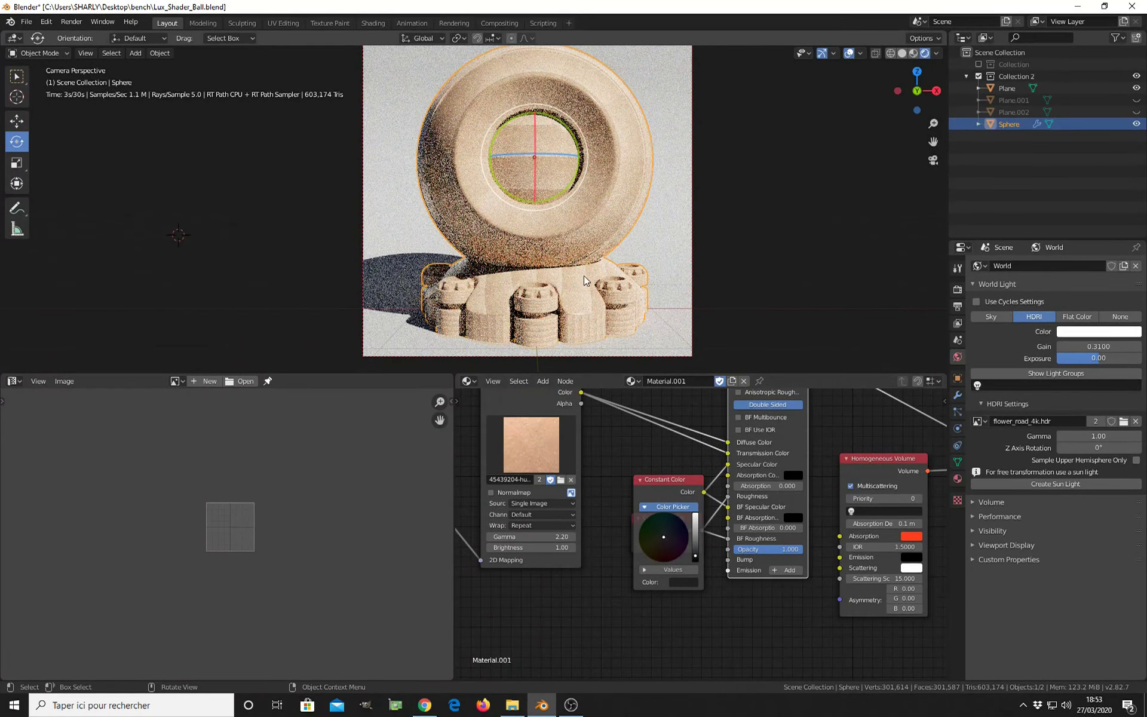
Step: Lower the Glossy Translucent material's Opacity to 0.400
{"action": "middle_click_drag", "start_coordinate": [792, 552], "coordinate": [785, 528]}
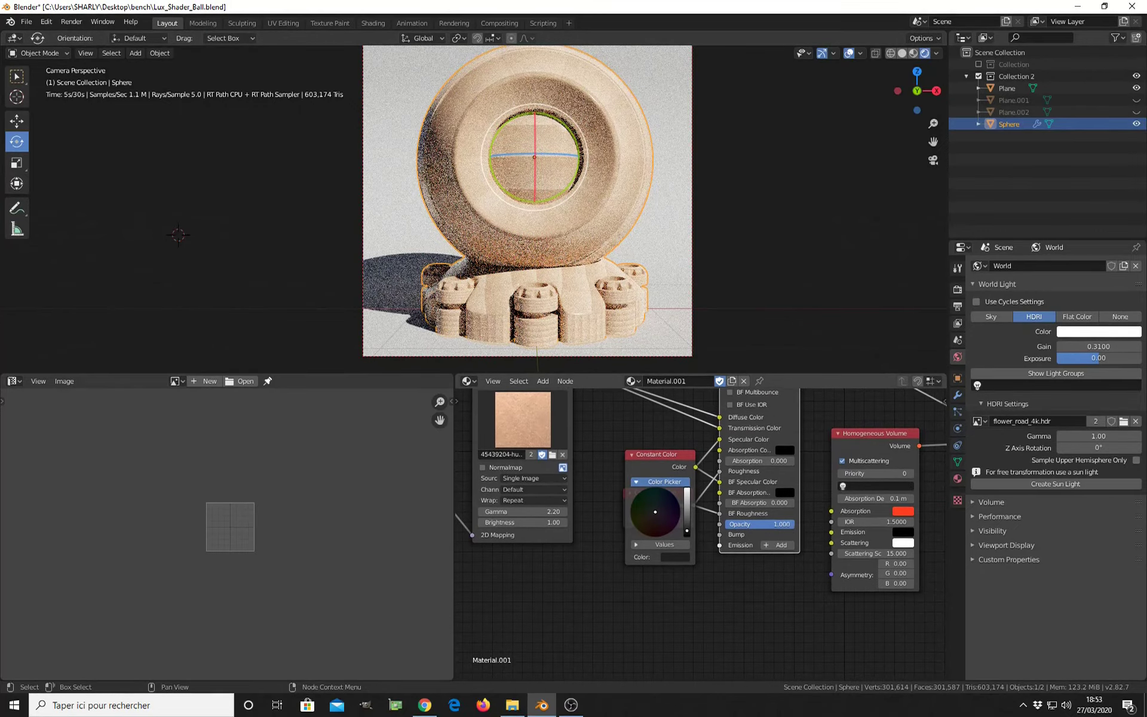
{"action": "left_click_drag", "start_coordinate": [786, 526], "coordinate": [757, 527]}
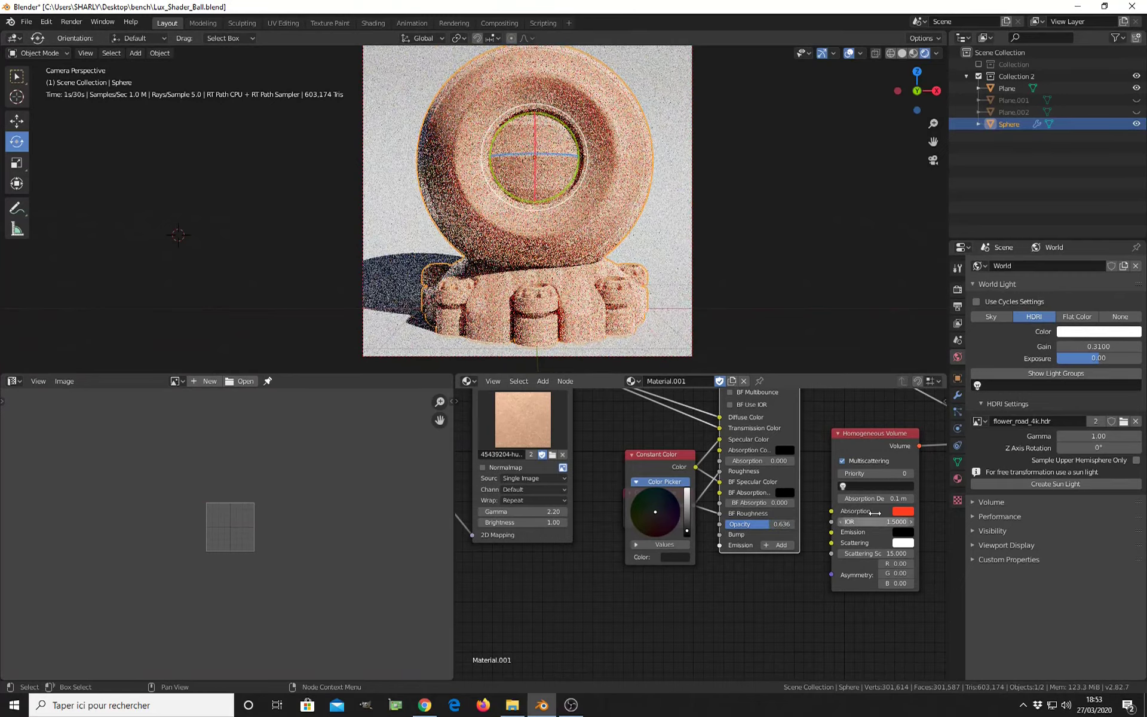
{"action": "middle_click_drag", "start_coordinate": [874, 494], "coordinate": [762, 548]}
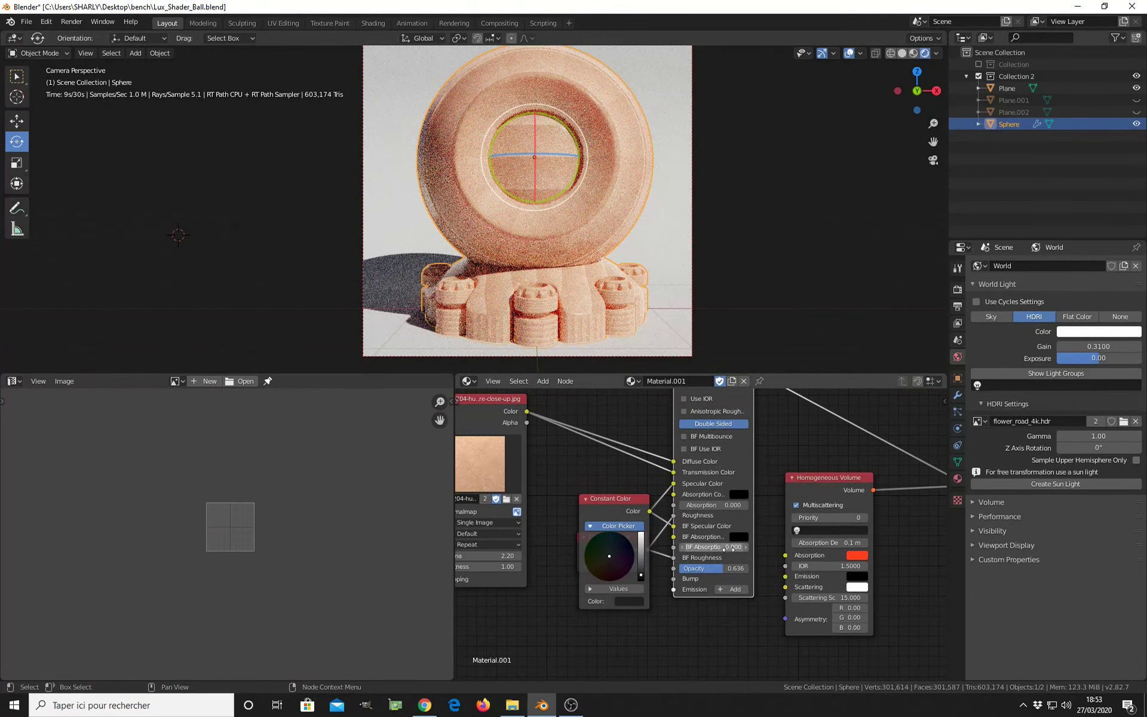
{"action": "left_click_drag", "start_coordinate": [714, 569], "coordinate": [703, 568], "text": "ctrl"}
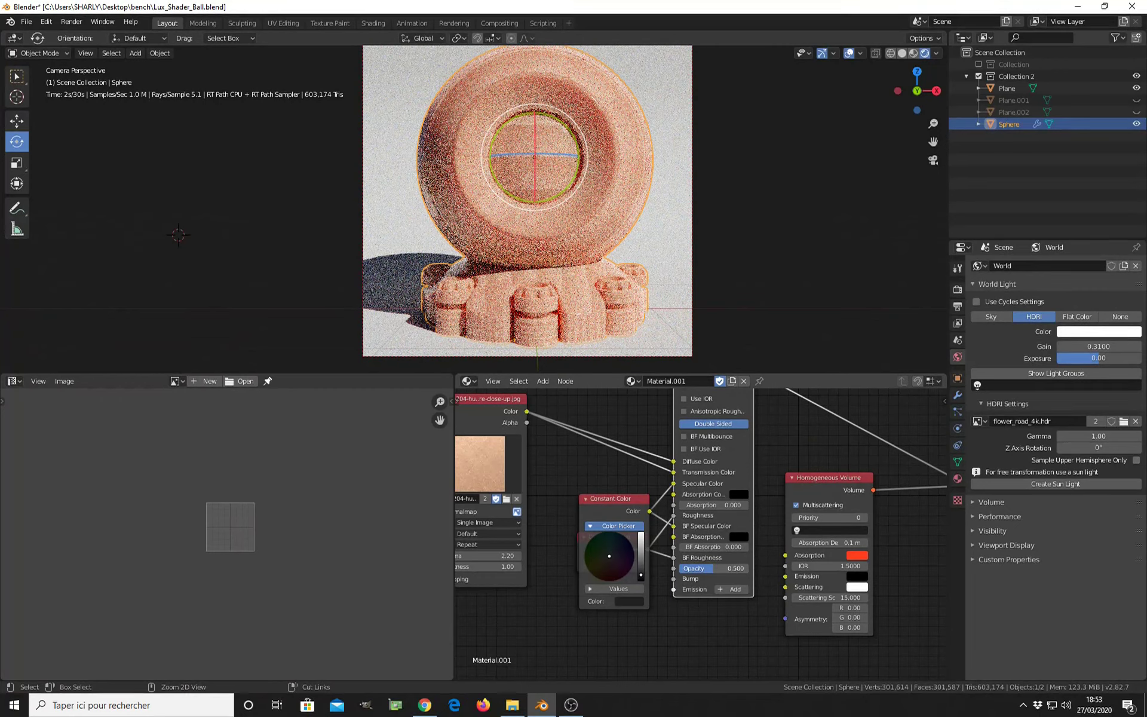
{"action": "left_click_drag", "start_coordinate": [709, 568], "coordinate": [708, 568], "text": "ctrl"}
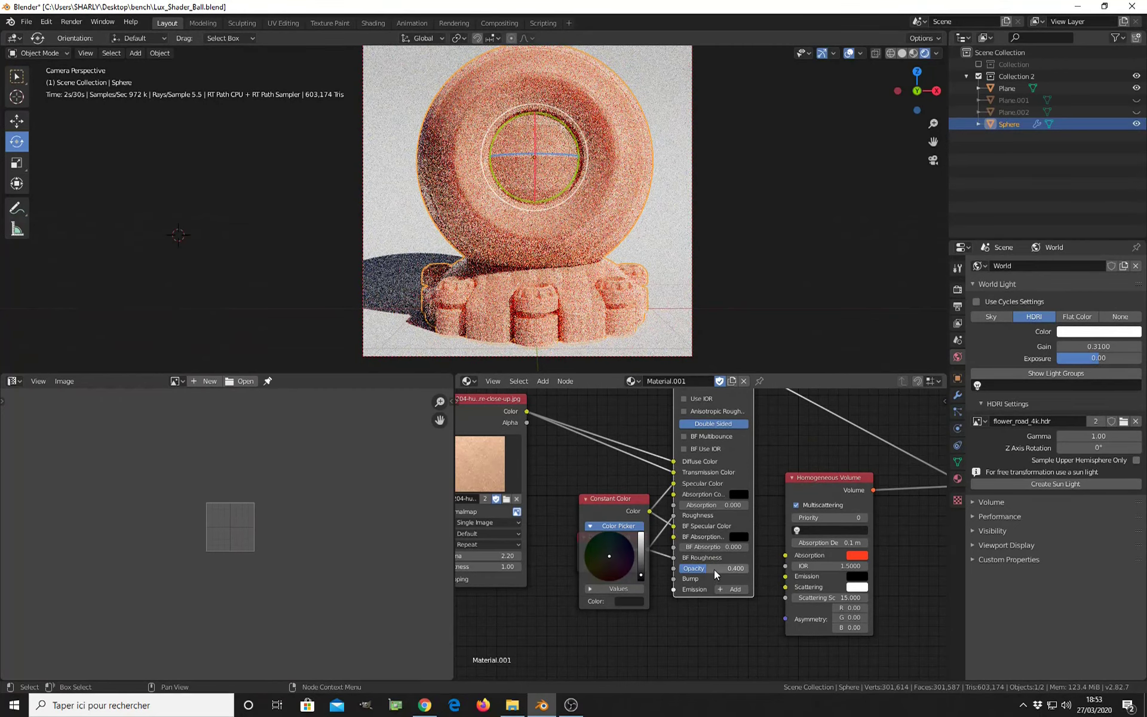
Step: Change the Homogeneous Volume's Absorption color to a light orange
{"action": "middle_click_drag", "start_coordinate": [714, 569], "coordinate": [660, 549]}
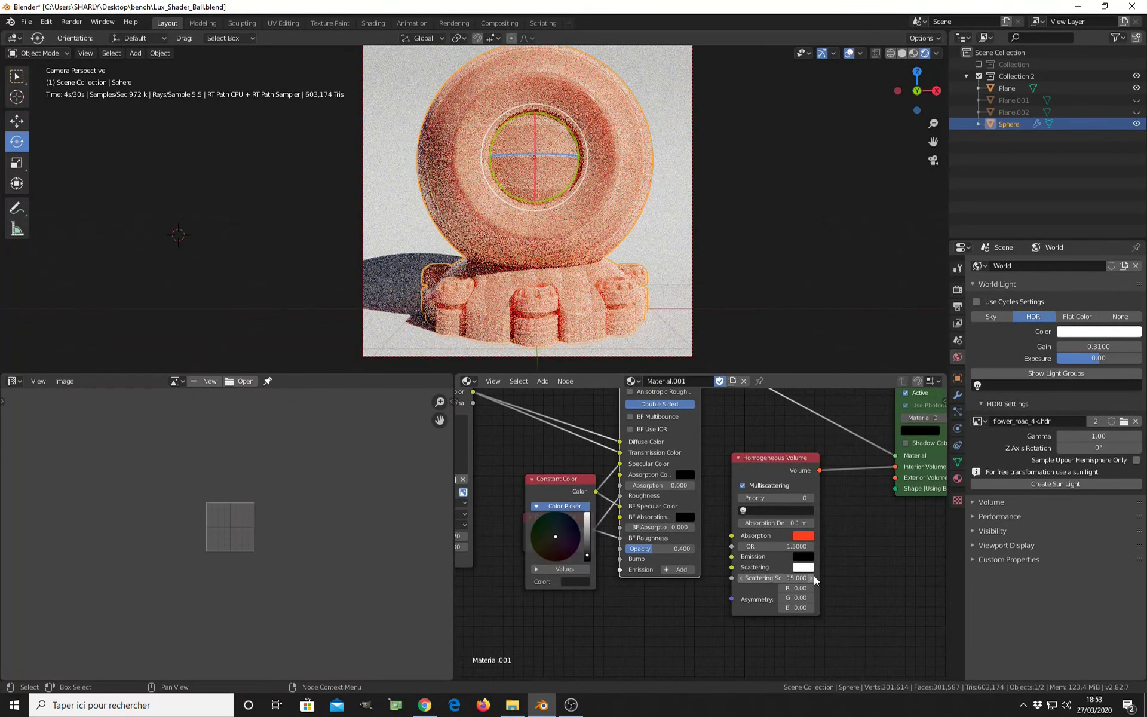
{"action": "scroll", "coordinate": [776, 546], "scroll_direction": "up", "scroll_amount": 2}
{"action": "left_click", "coordinate": [827, 541]}
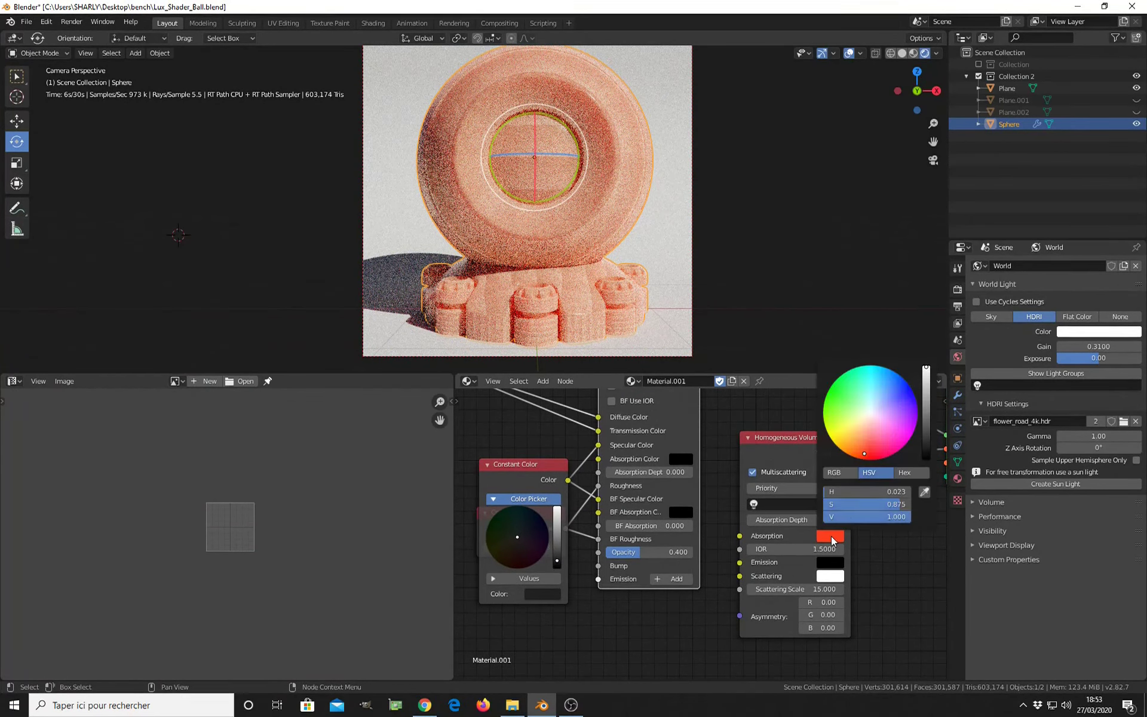
{"action": "left_click", "coordinate": [860, 438]}
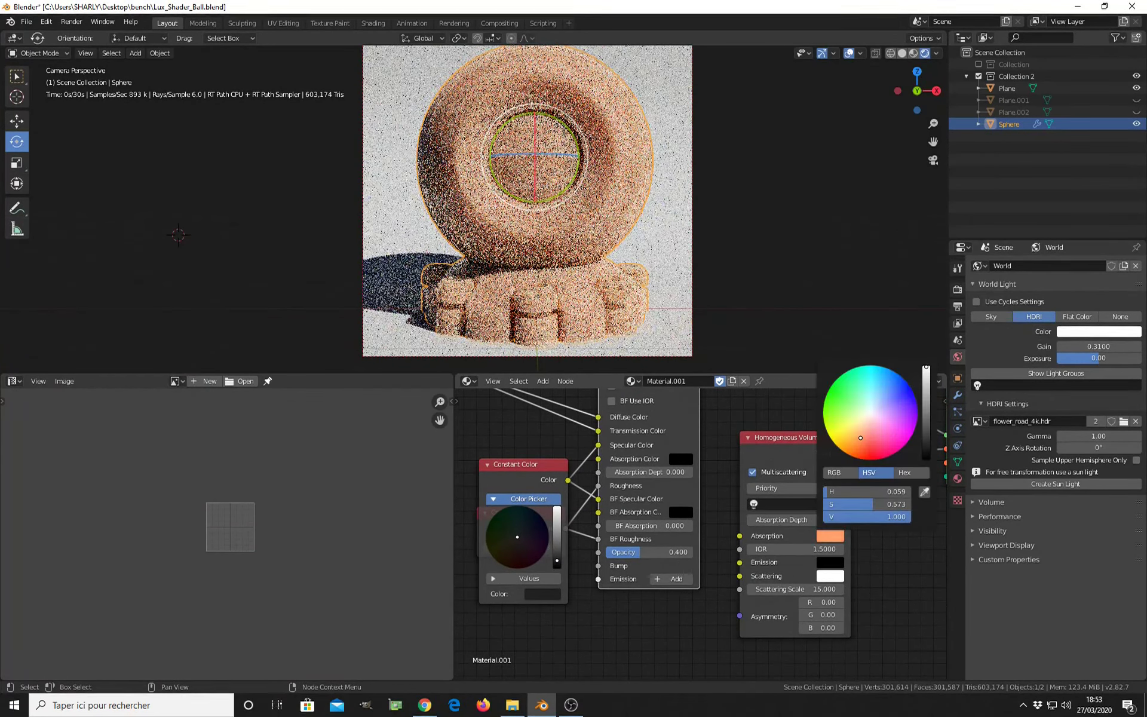
{"action": "left_click", "coordinate": [851, 439]}
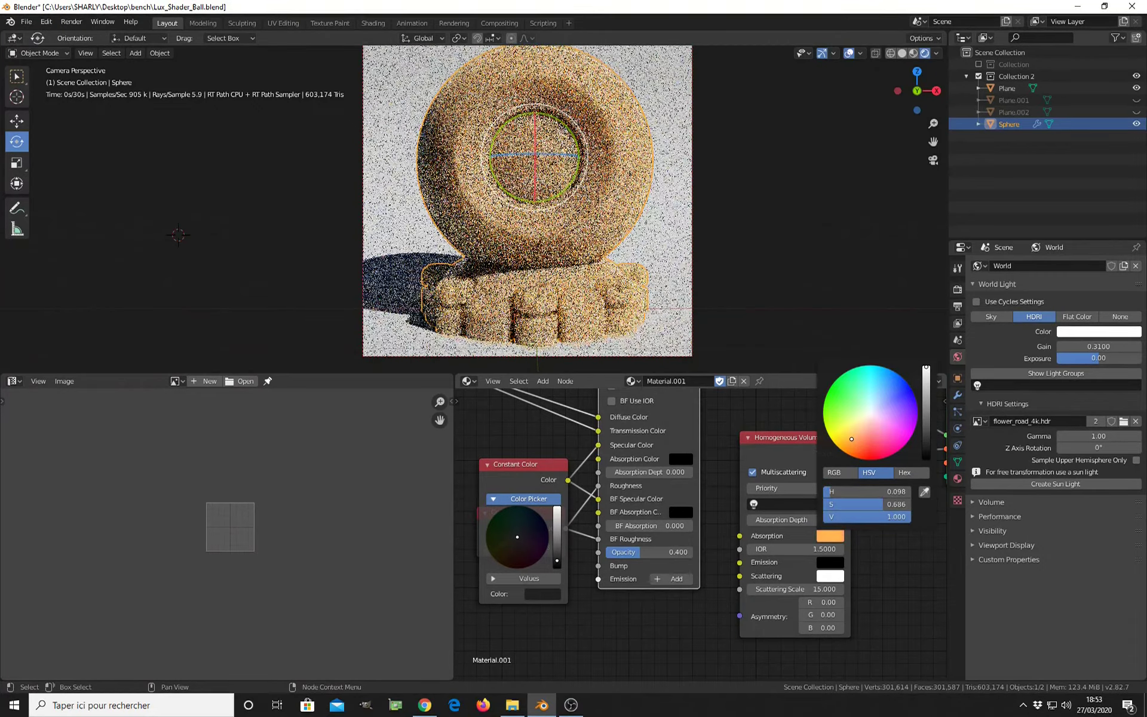
{"action": "left_click", "coordinate": [853, 439]}
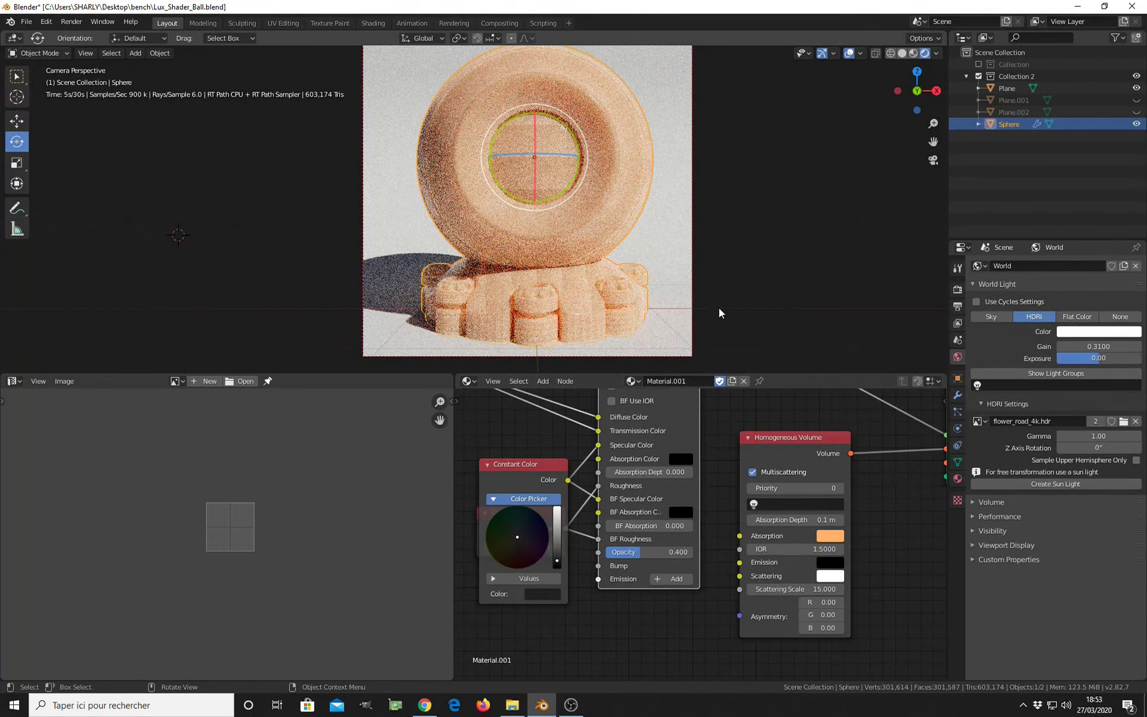
Step: Set the World Light to None, light the scene with the unhidden Plane.001 and Plane.002, and restart the rendered preview
{"action": "left_click", "coordinate": [1121, 317]}
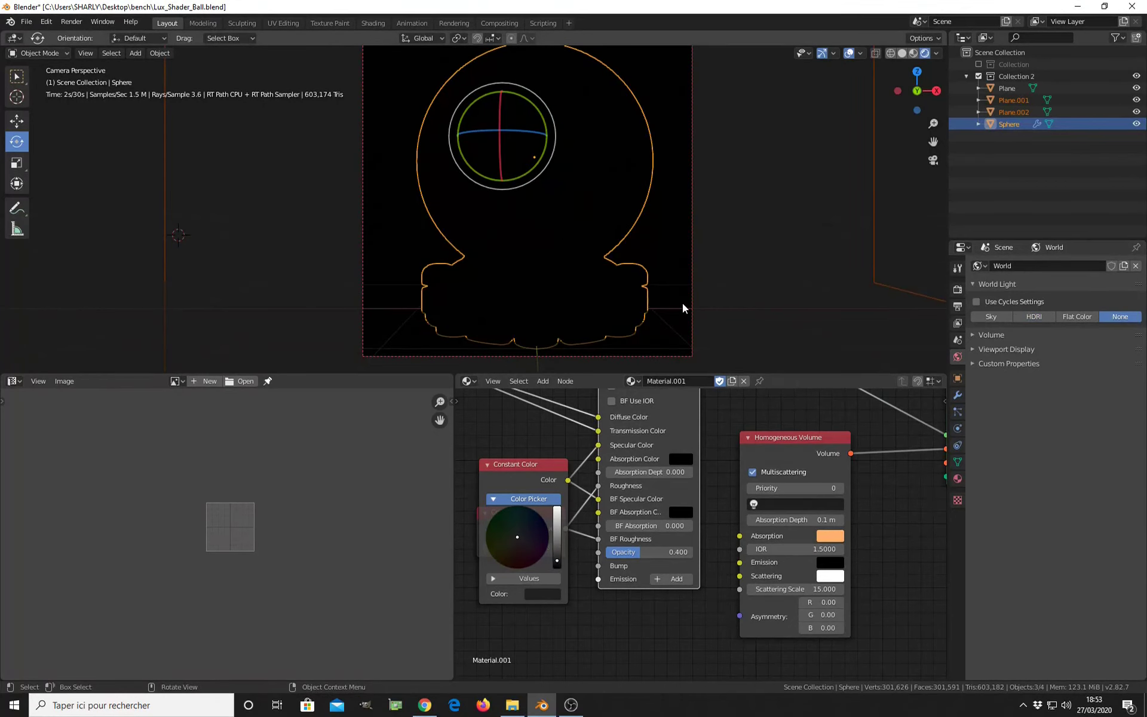
{"action": "left_click", "coordinate": [902, 53]}
{"action": "left_click", "coordinate": [925, 54]}
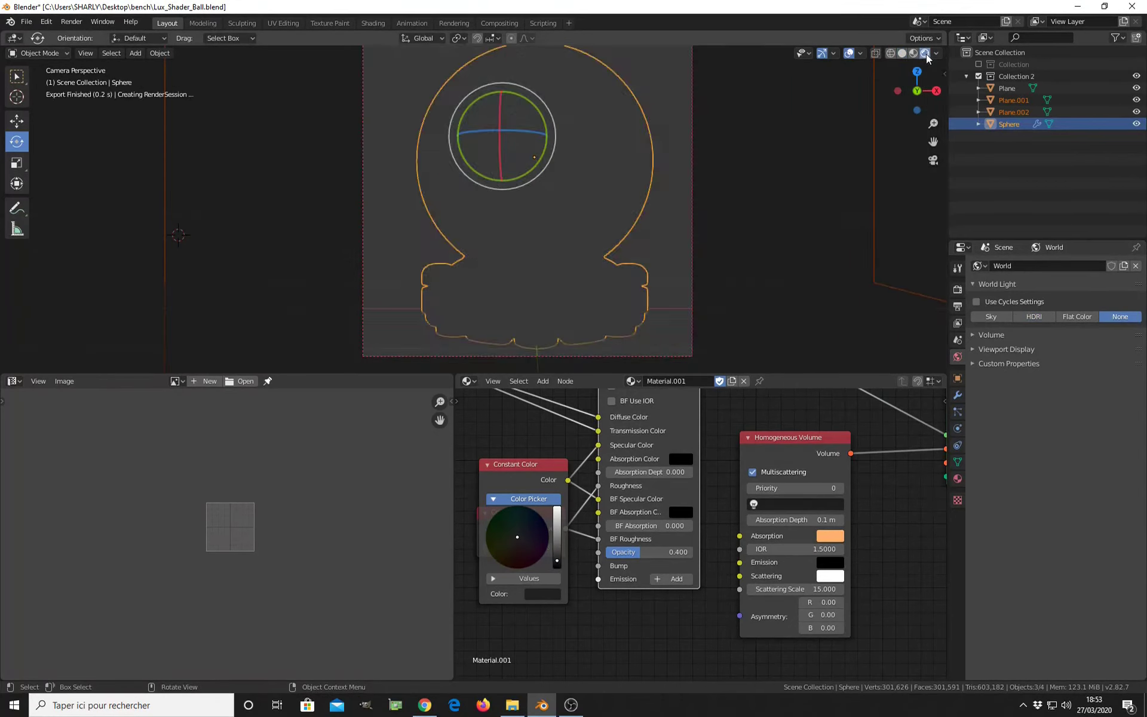
{"action": "left_click", "coordinate": [754, 272]}
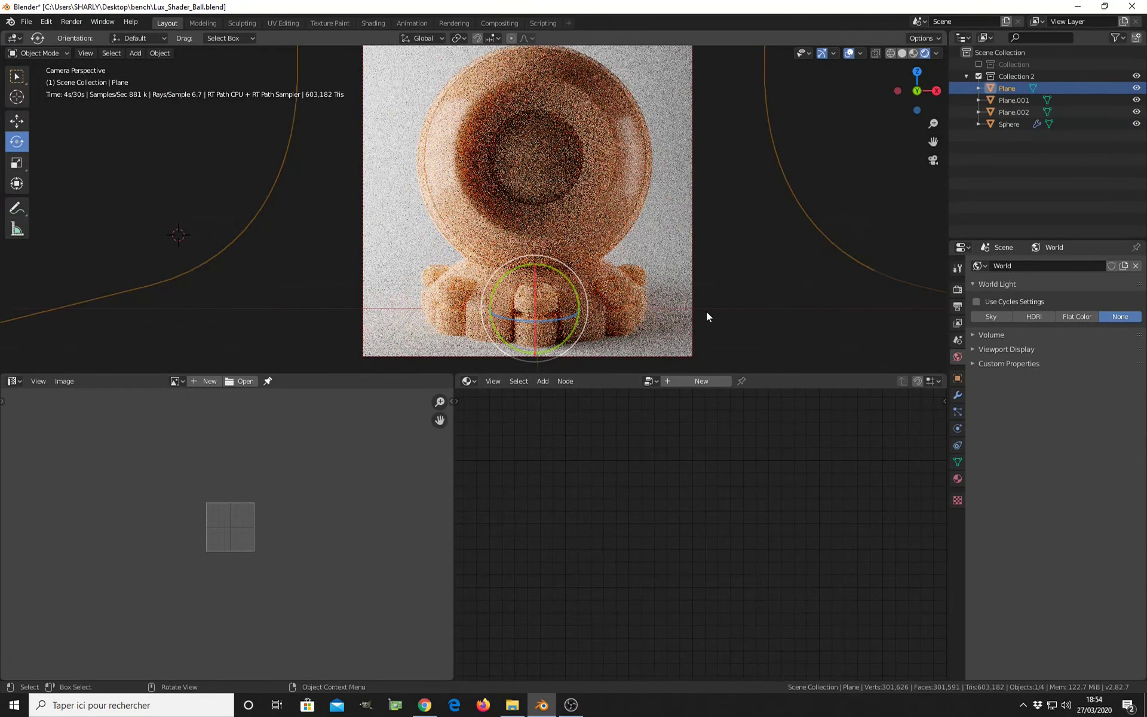
{"action": "left_click", "coordinate": [805, 296]}
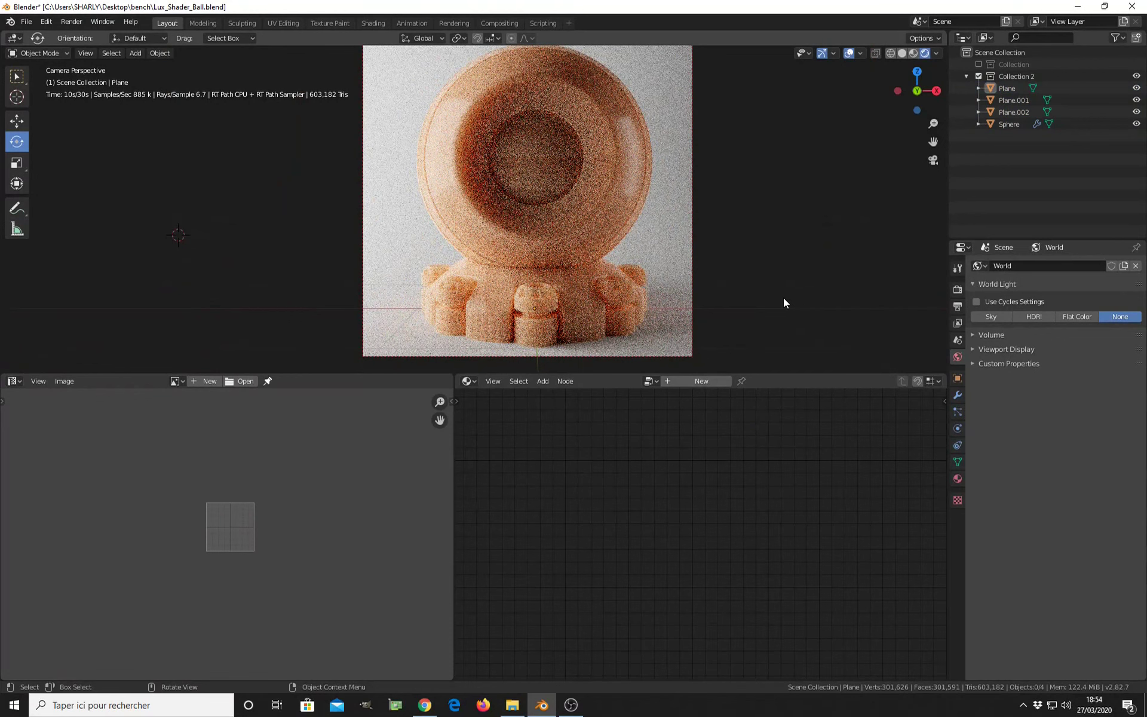
Step: Brighten the sphere material's Constant Color to a dark gray for stronger speculars and collapse the node
{"action": "left_click", "coordinate": [614, 286]}
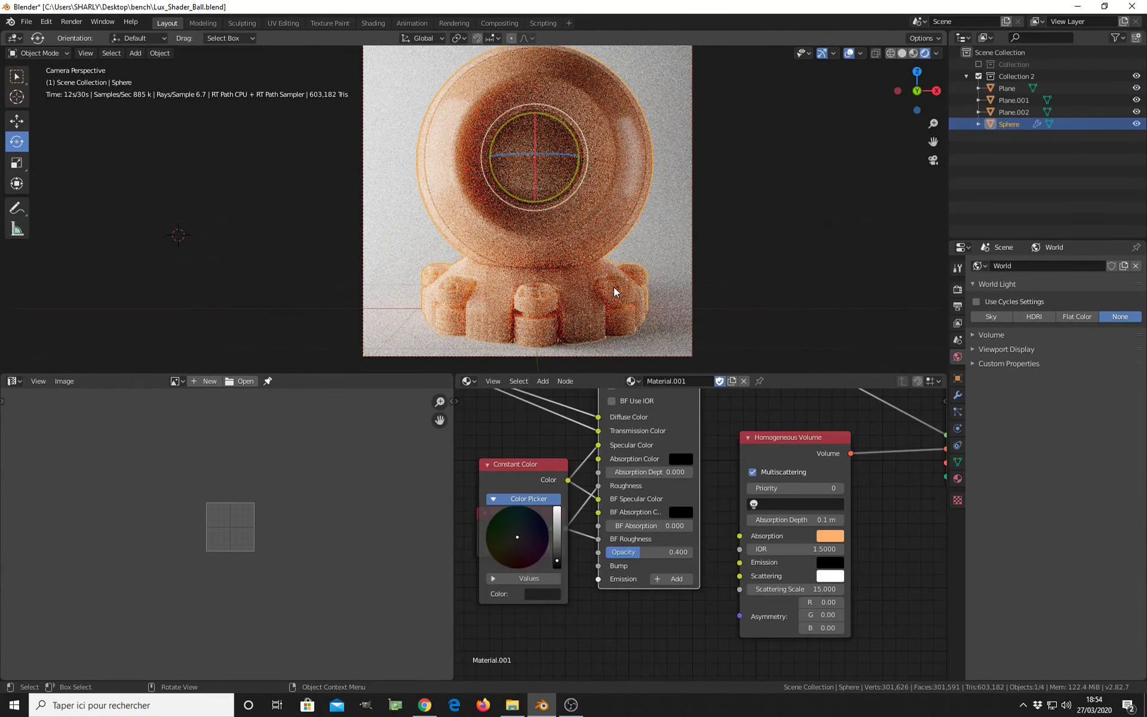
{"action": "middle_click_drag", "start_coordinate": [683, 443], "coordinate": [738, 436]}
{"action": "middle_click_drag", "start_coordinate": [625, 557], "coordinate": [739, 577]}
{"action": "left_click_drag", "start_coordinate": [716, 506], "coordinate": [686, 489]}
{"action": "middle_click_drag", "start_coordinate": [721, 499], "coordinate": [796, 501]}
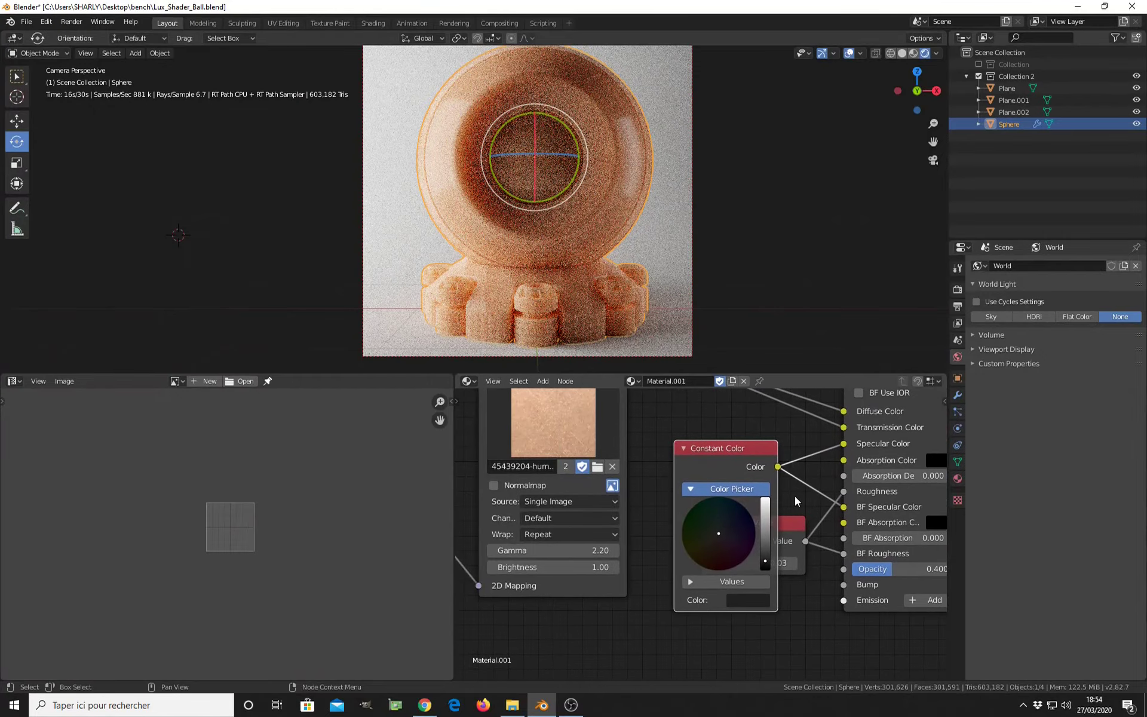
{"action": "left_click_drag", "start_coordinate": [766, 565], "coordinate": [765, 547]}
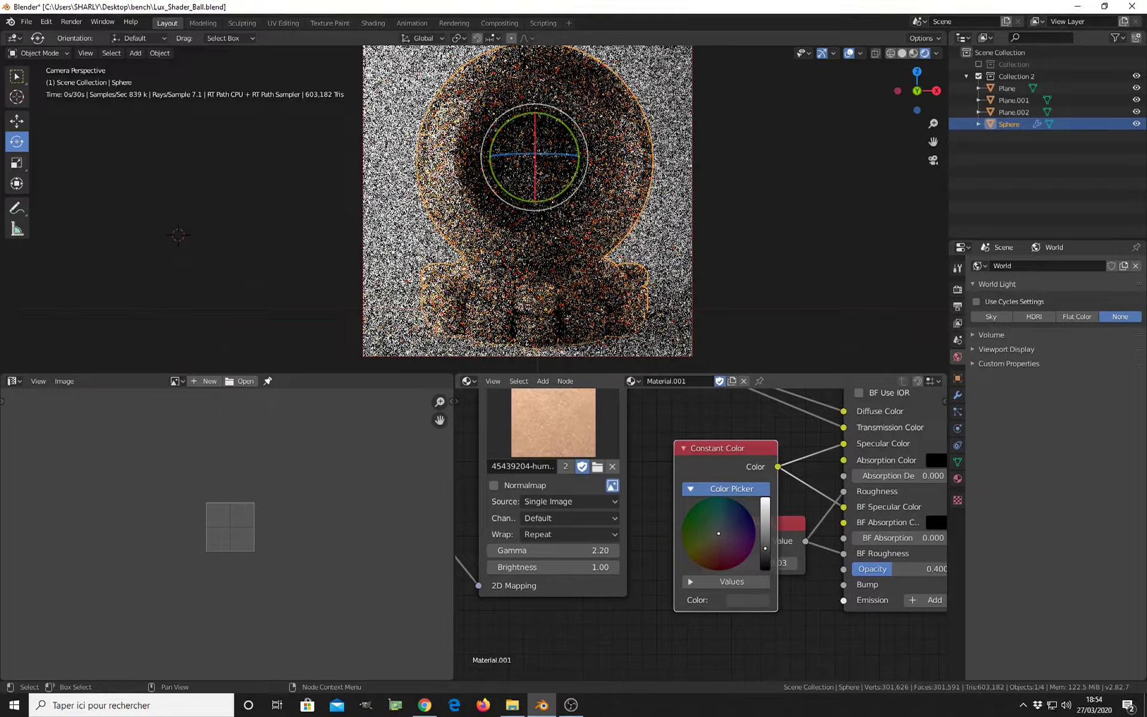
{"action": "left_click", "coordinate": [683, 448]}
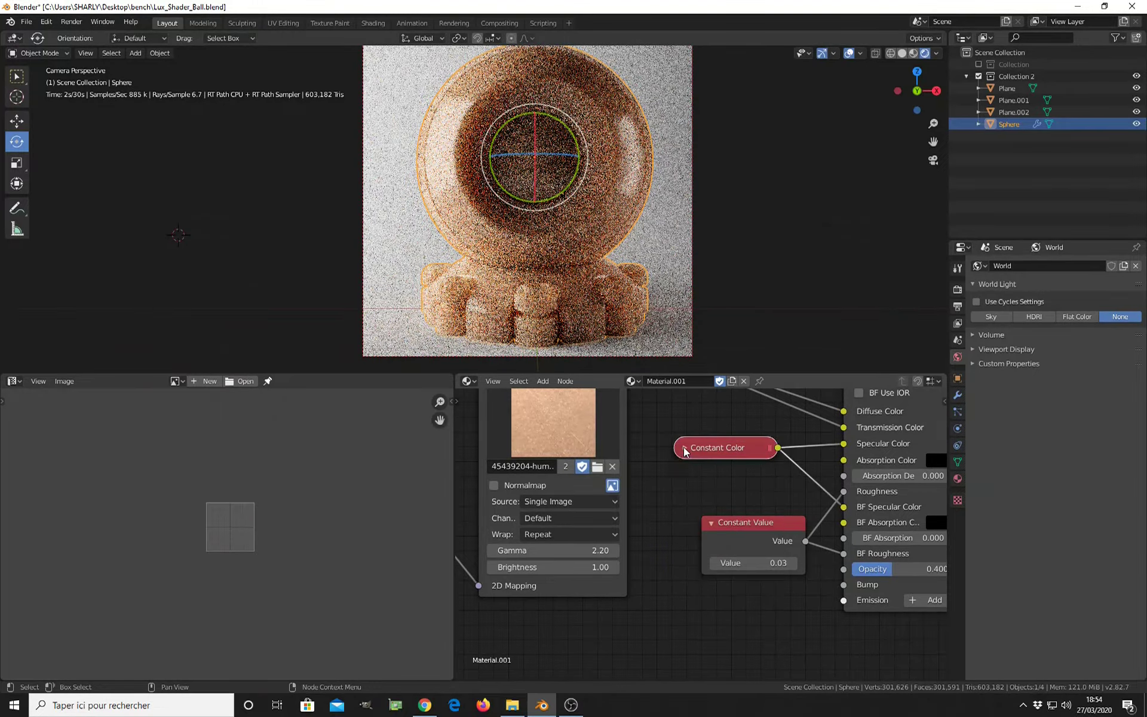
{"action": "left_click", "coordinate": [742, 332]}
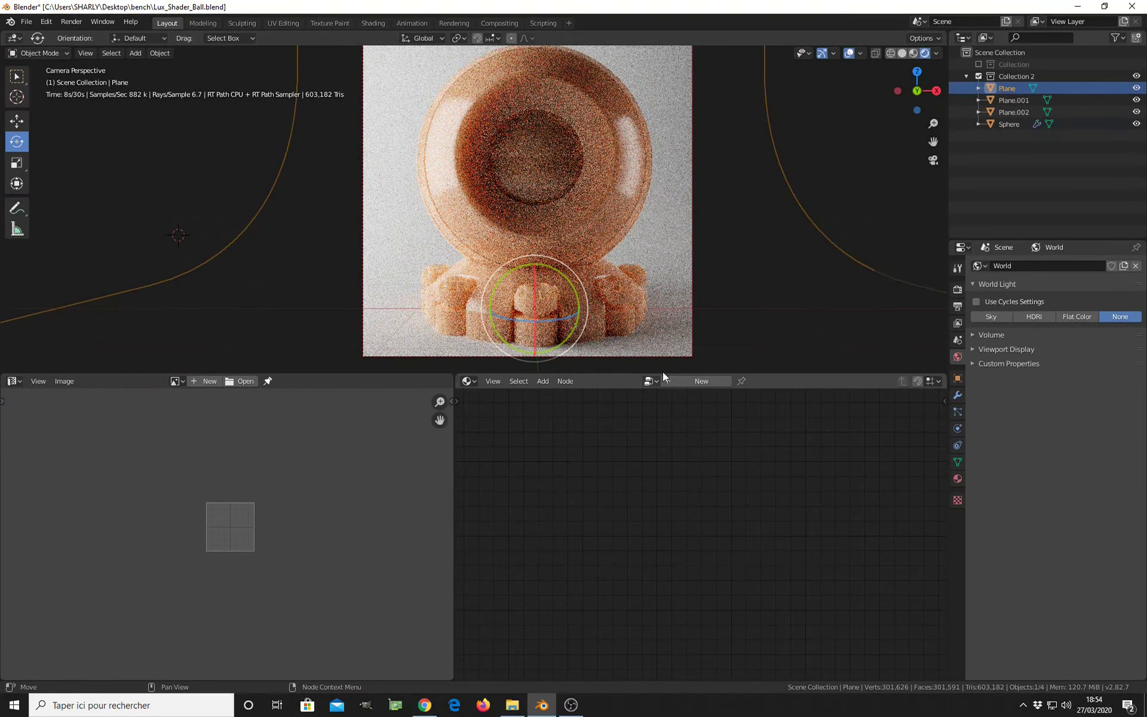
Step: Select the shader ball and bring its skin image texture and 2D Mapping nodes into view
{"action": "left_click", "coordinate": [618, 242]}
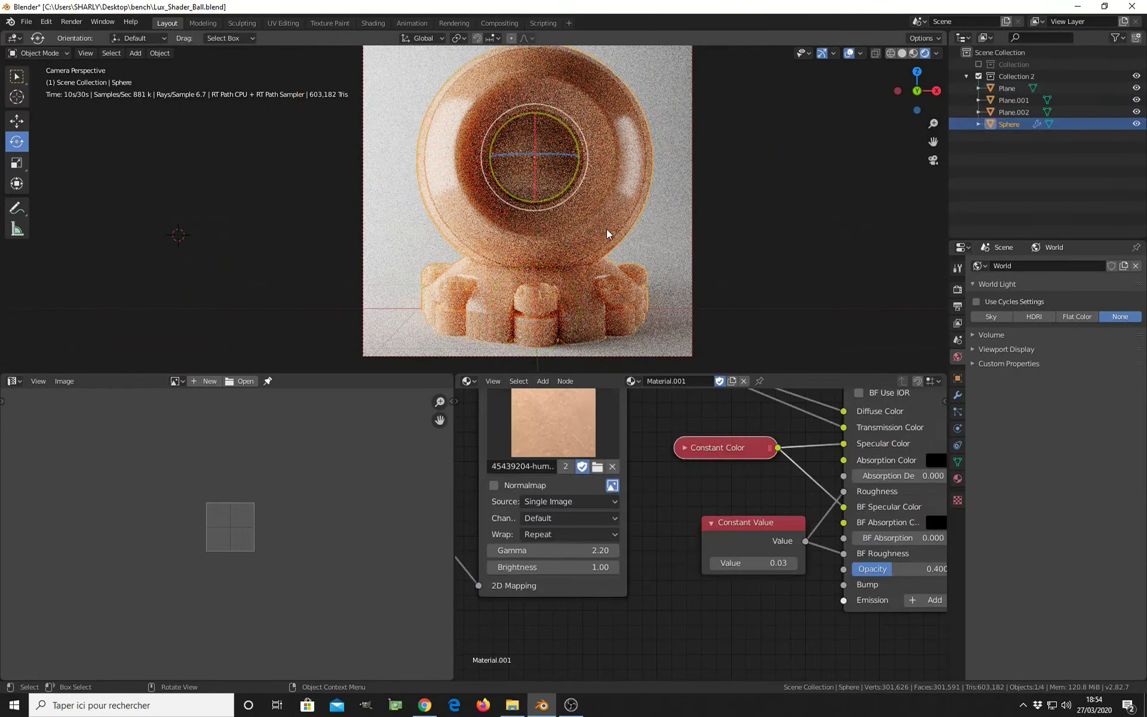
{"action": "middle_click_drag", "start_coordinate": [645, 463], "coordinate": [800, 526]}
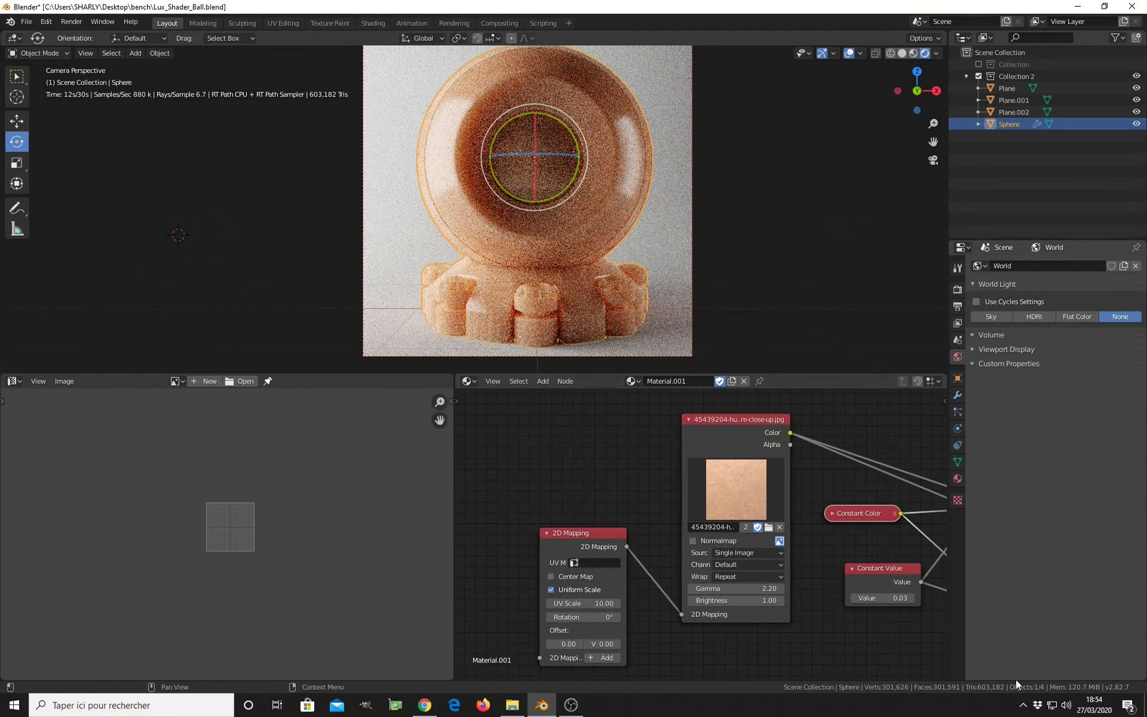
Step: Disable the f.lux screen tint for an hour
{"action": "left_click", "coordinate": [1023, 707]}
{"action": "right_click", "coordinate": [999, 656]}
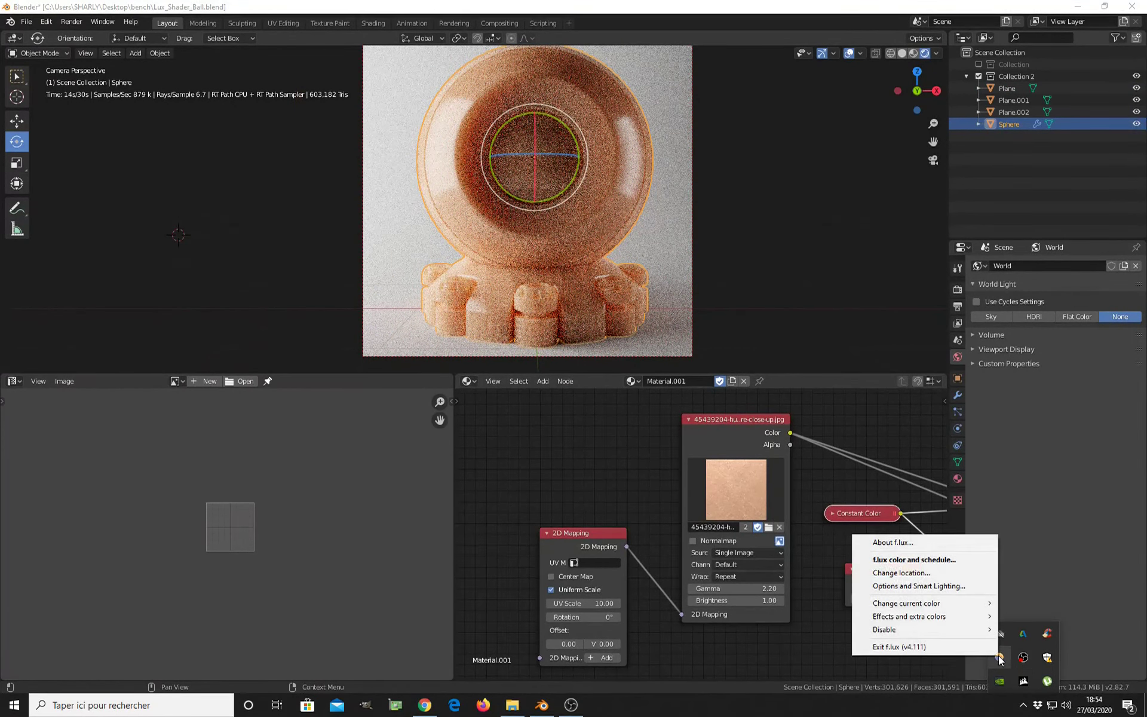
{"action": "mouse_move", "coordinate": [974, 632]}
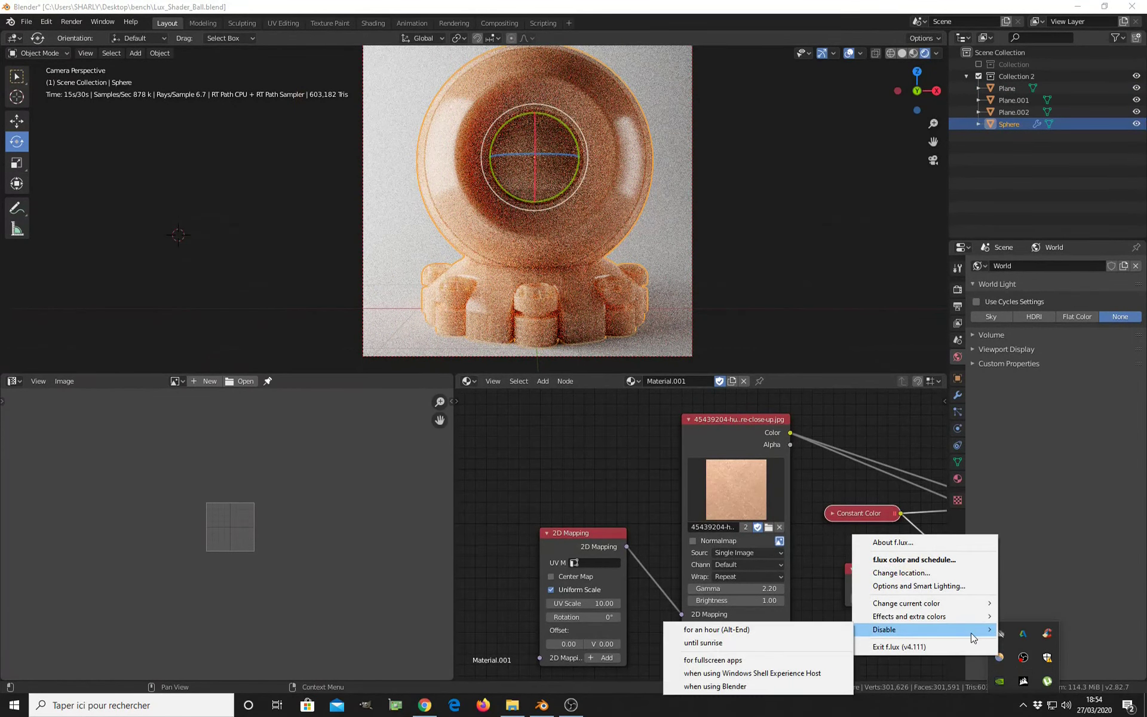
{"action": "left_click", "coordinate": [785, 632]}
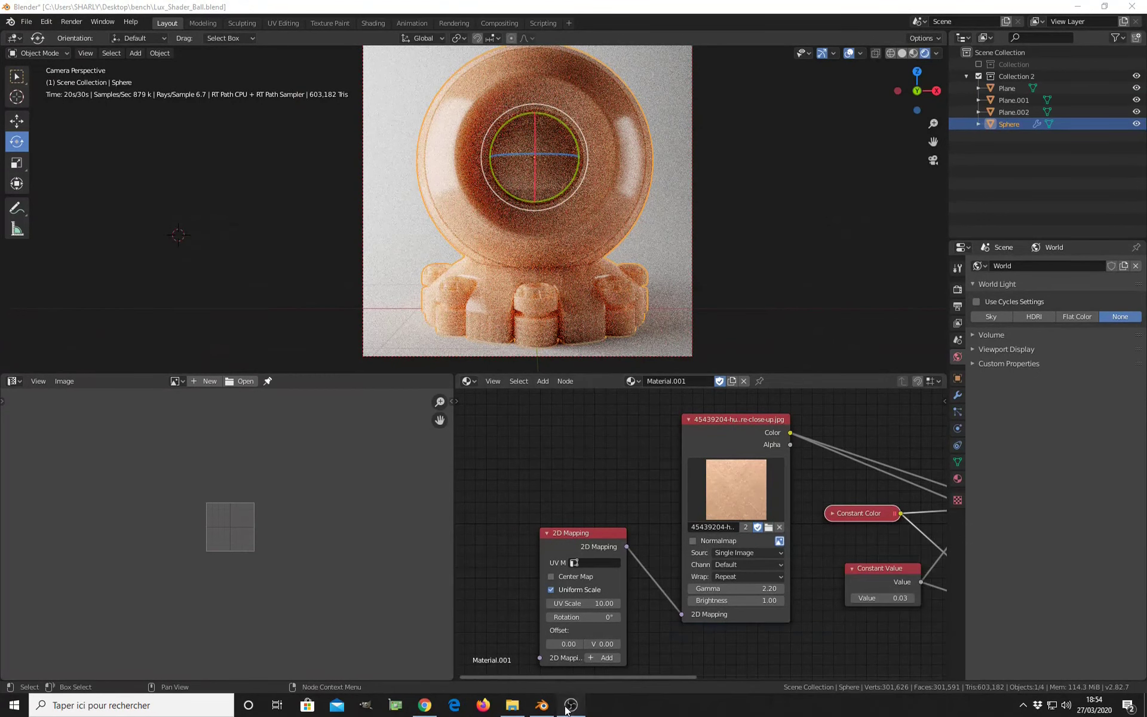
{"action": "left_click", "coordinate": [570, 705]}
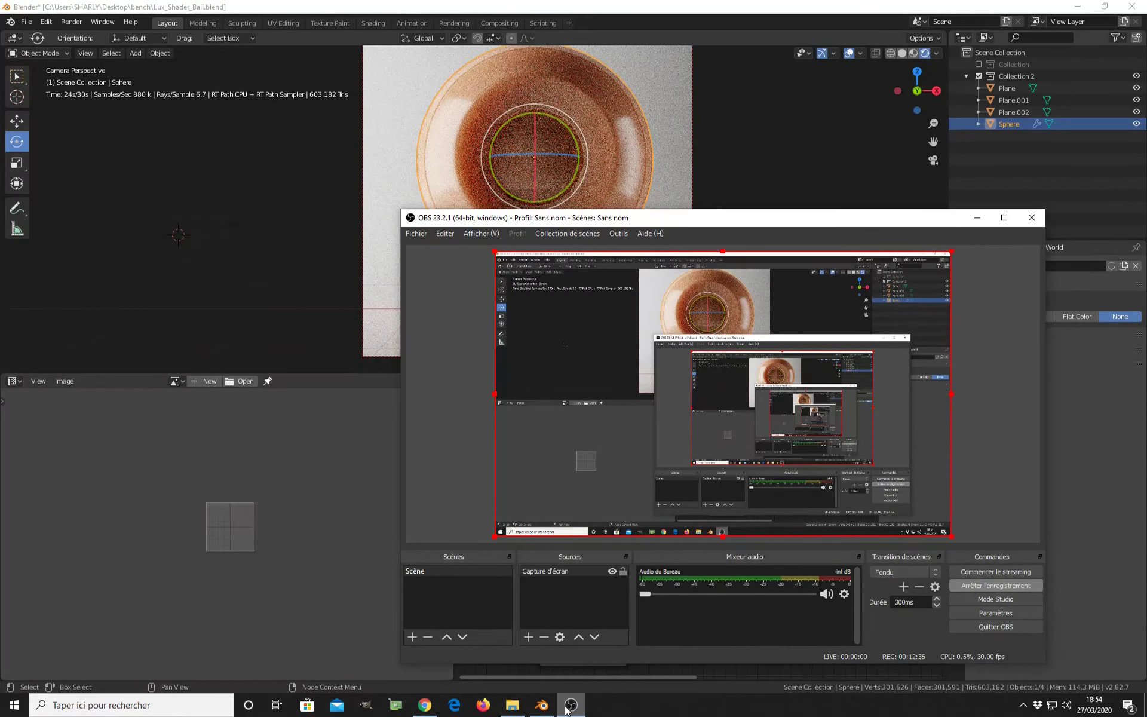
{"action": "left_click", "coordinate": [569, 705]}
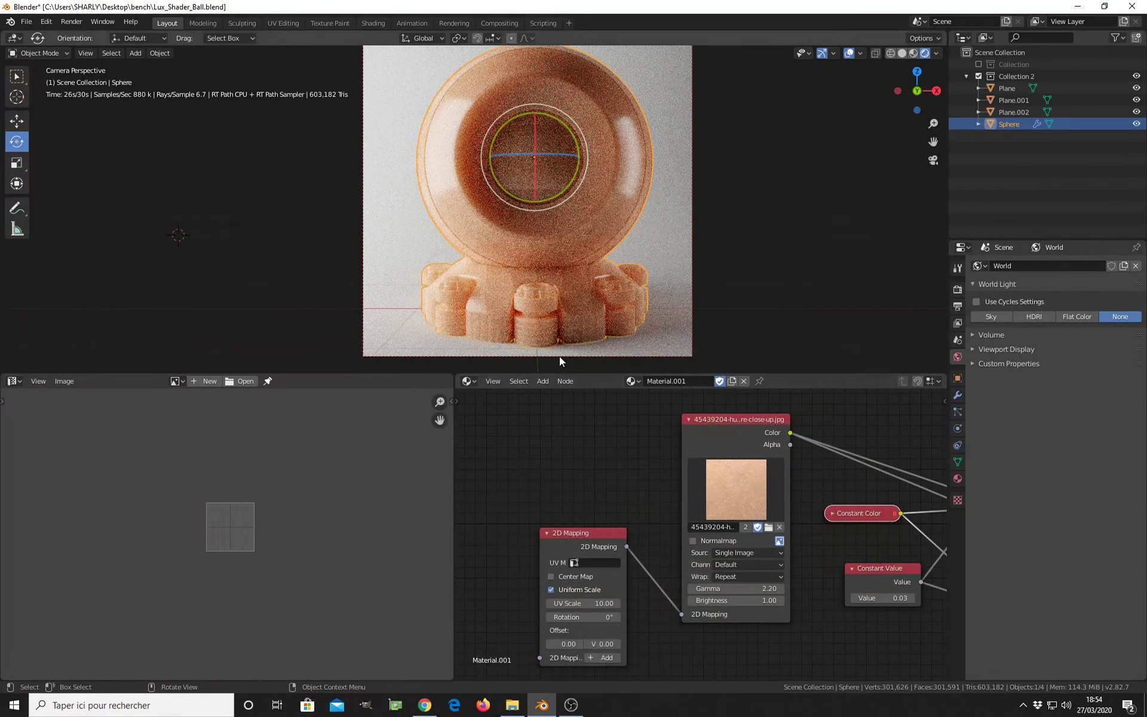
Step: Spread out the material nodes by moving the 2D Mapping and skin image texture nodes away from the Glossy Translucent node
{"action": "scroll", "coordinate": [590, 441], "scroll_direction": "down", "scroll_amount": 2}
{"action": "middle_click_drag", "start_coordinate": [661, 479], "coordinate": [622, 456]}
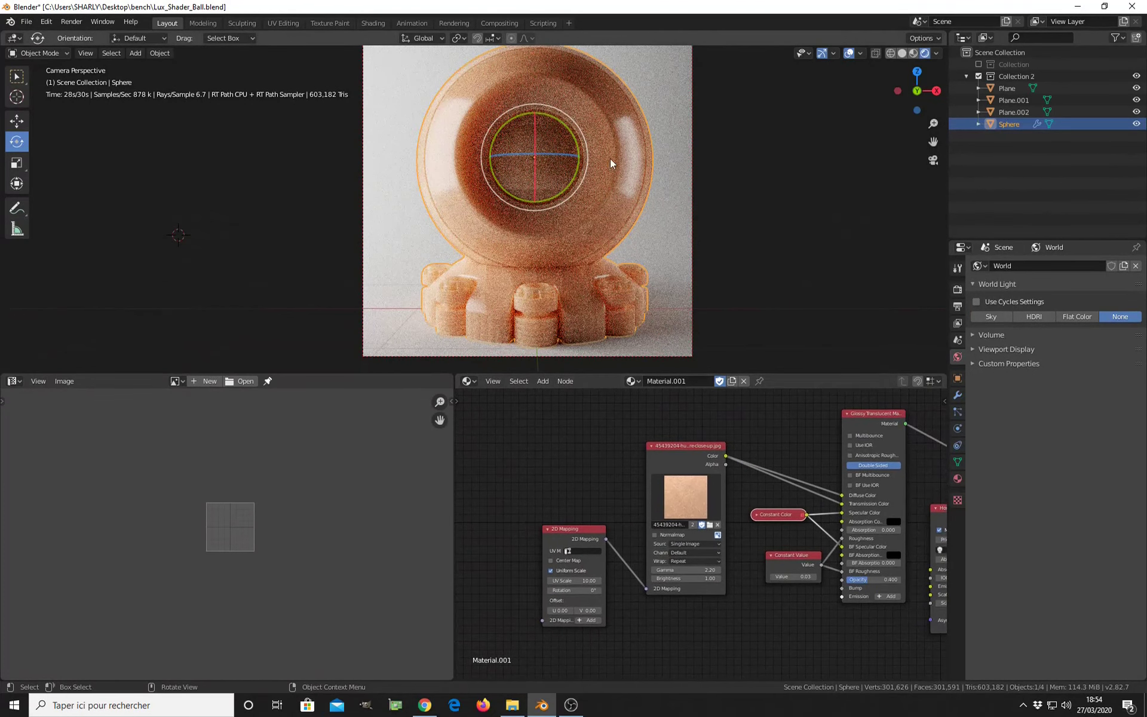
{"action": "middle_click_drag", "start_coordinate": [699, 544], "coordinate": [610, 537]}
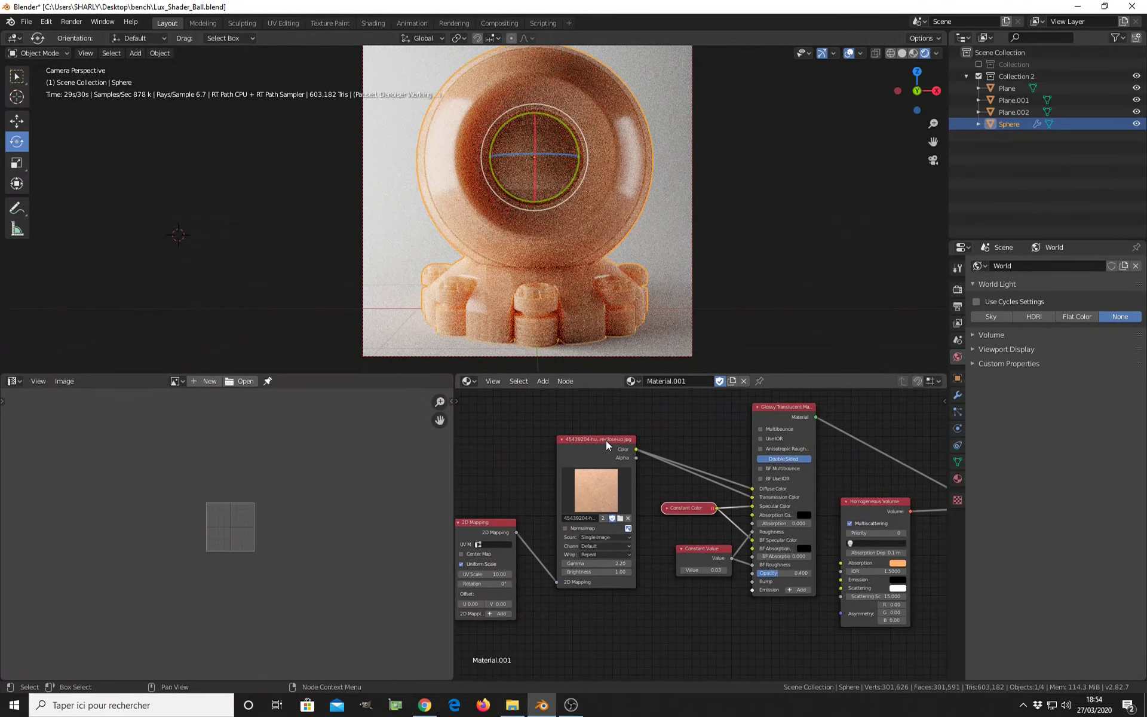
{"action": "middle_click_drag", "start_coordinate": [514, 527], "coordinate": [708, 504]}
{"action": "left_click_drag", "start_coordinate": [707, 503], "coordinate": [585, 485]}
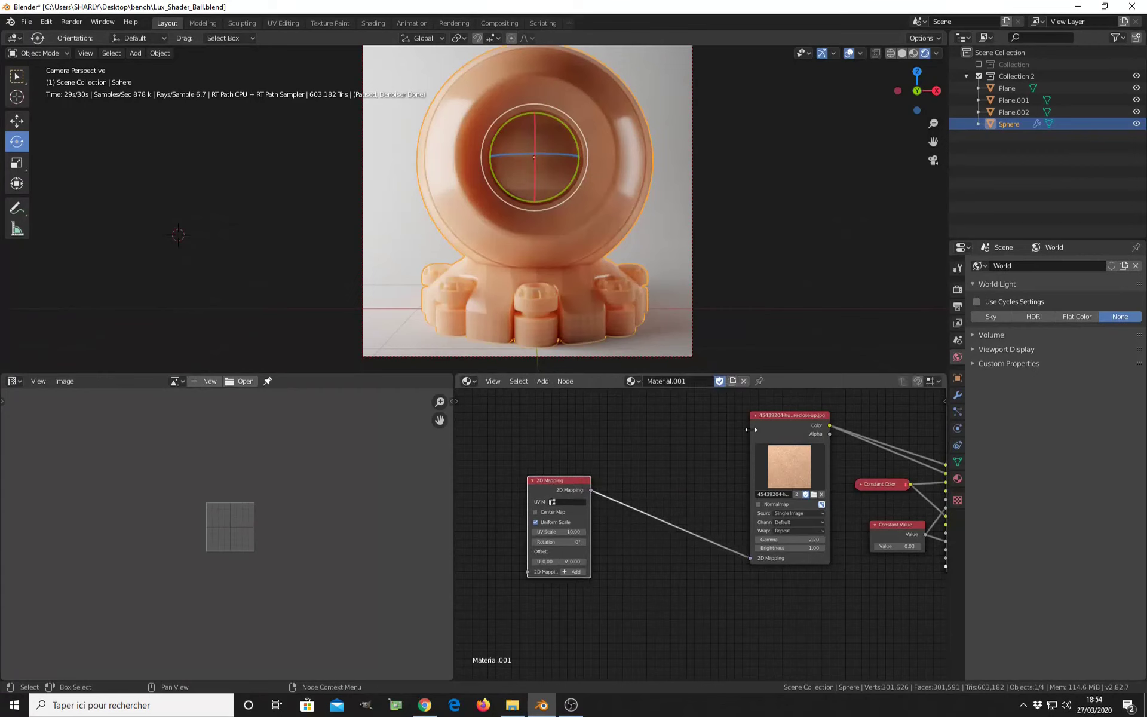
{"action": "left_click_drag", "start_coordinate": [751, 429], "coordinate": [661, 445]}
{"action": "middle_click_drag", "start_coordinate": [738, 436], "coordinate": [583, 429]}
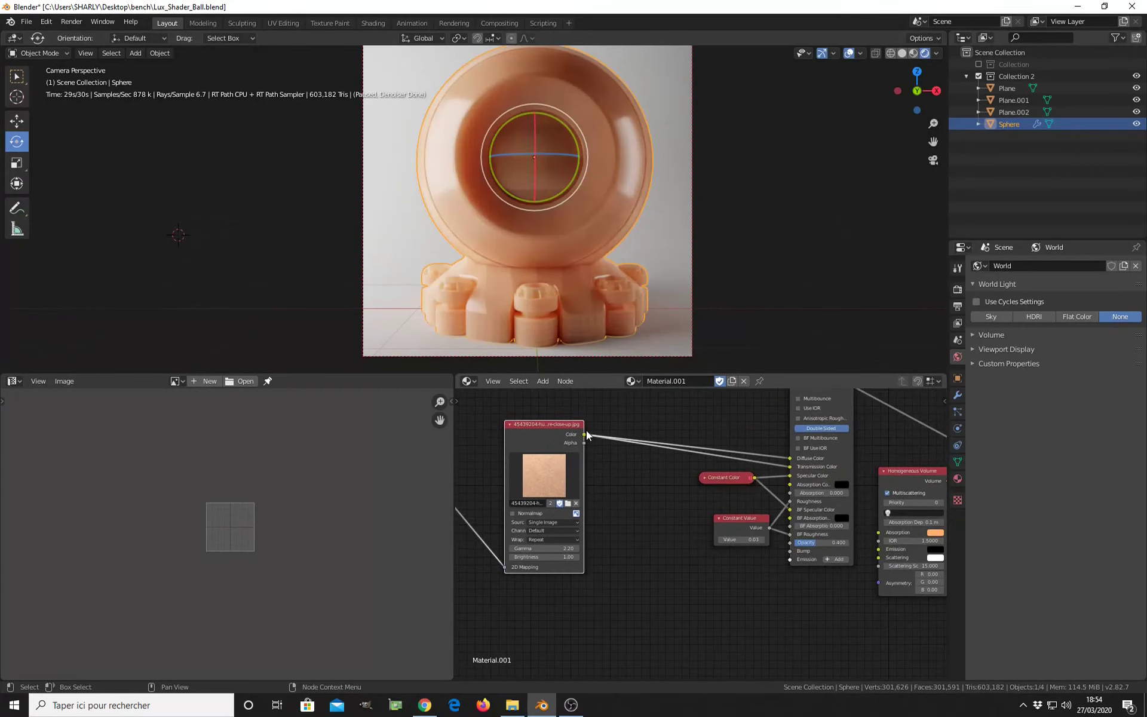
Step: Try feeding the skin image's Color output into the Glossy Translucent material's Bump input, with the Constant Value node moved aside
{"action": "left_click_drag", "start_coordinate": [584, 438], "coordinate": [789, 558]}
{"action": "left_click_drag", "start_coordinate": [747, 518], "coordinate": [717, 481]}
{"action": "scroll", "coordinate": [723, 575], "scroll_direction": "up", "scroll_amount": 2}
{"action": "key", "text": "shift+a"}
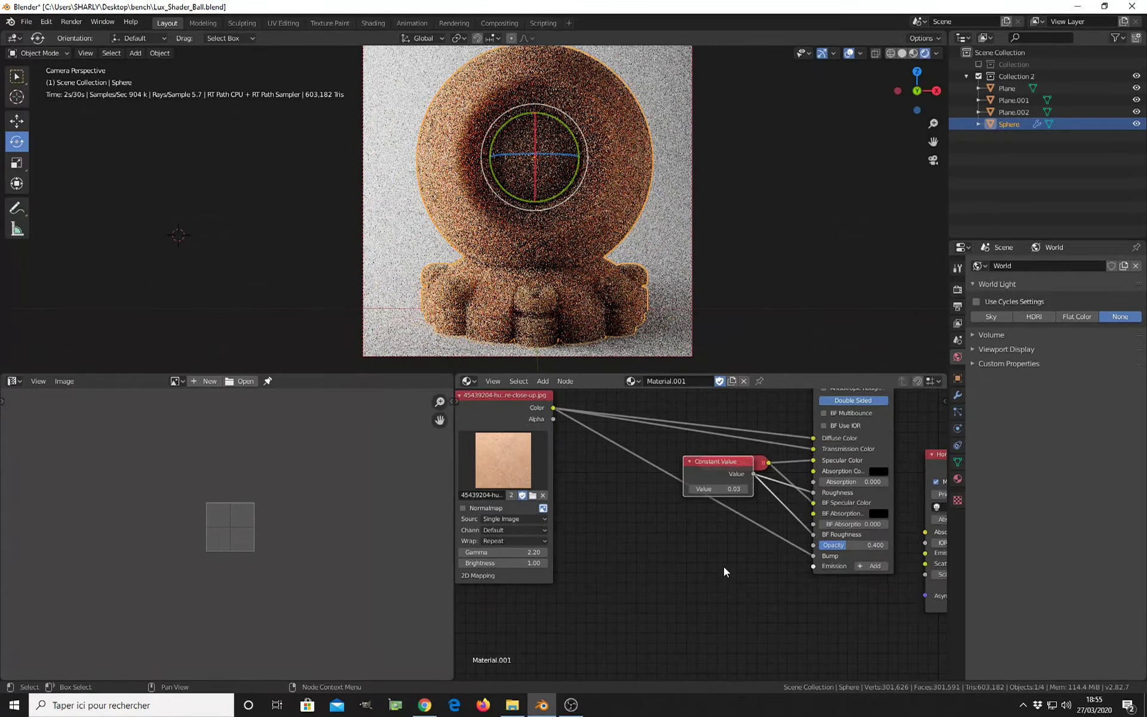
{"action": "mouse_move", "coordinate": [723, 566]}
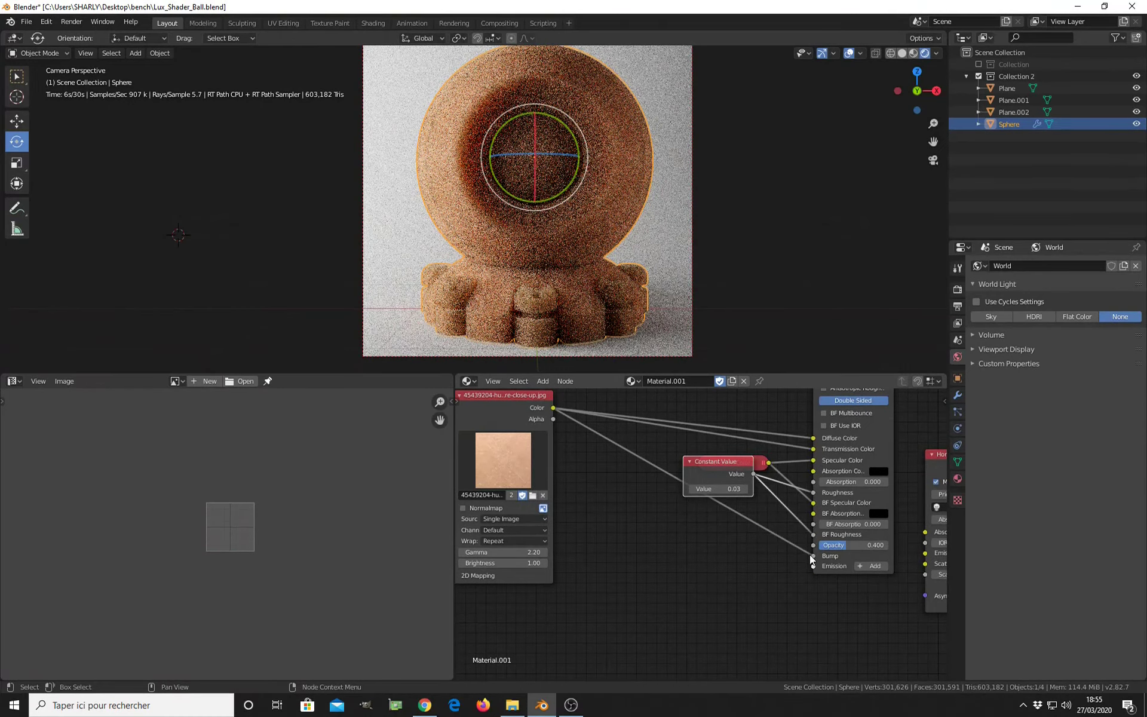
Step: Add a second image texture node and load the coffee normal map ending in gordi_NRM.png from the aliment folder
{"action": "key", "text": "shift+a"}
{"action": "mouse_move", "coordinate": [644, 566]}
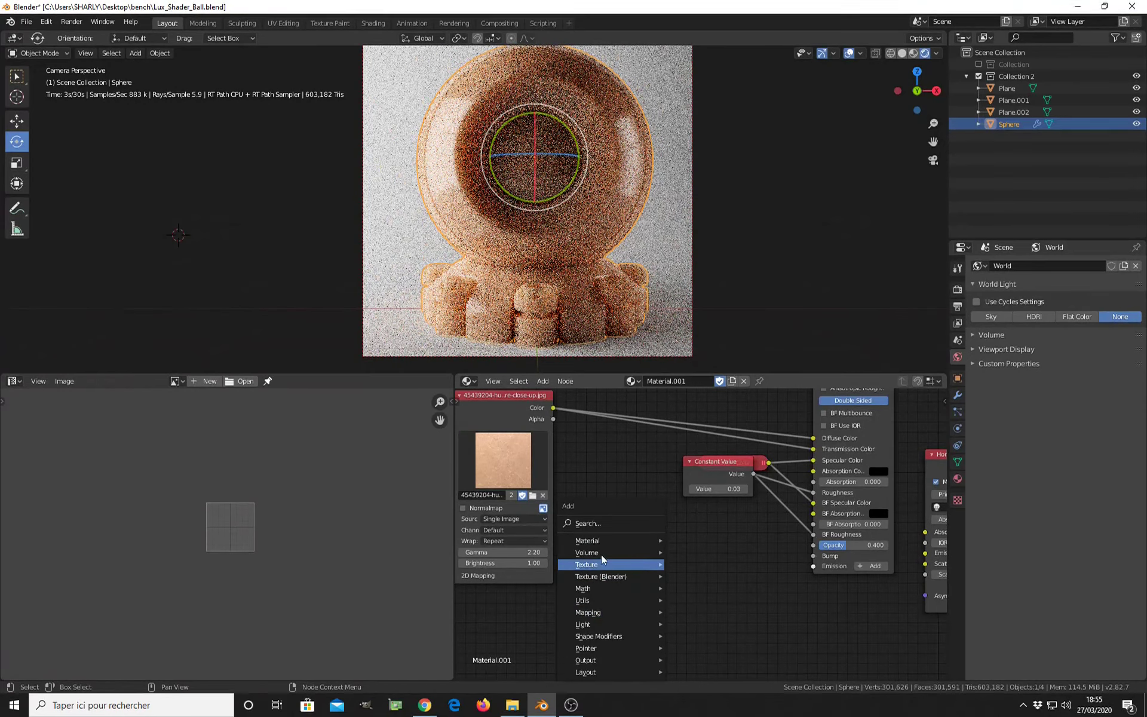
{"action": "mouse_move", "coordinate": [601, 562]}
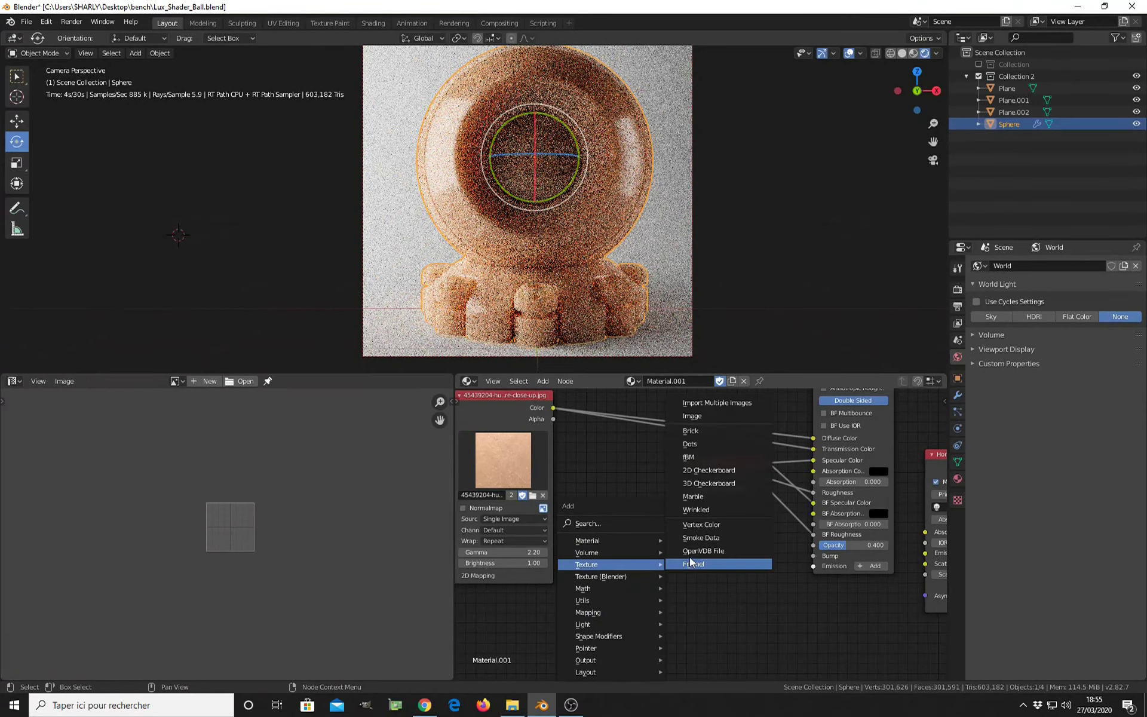
{"action": "left_click", "coordinate": [707, 418]}
{"action": "left_click", "coordinate": [660, 630]}
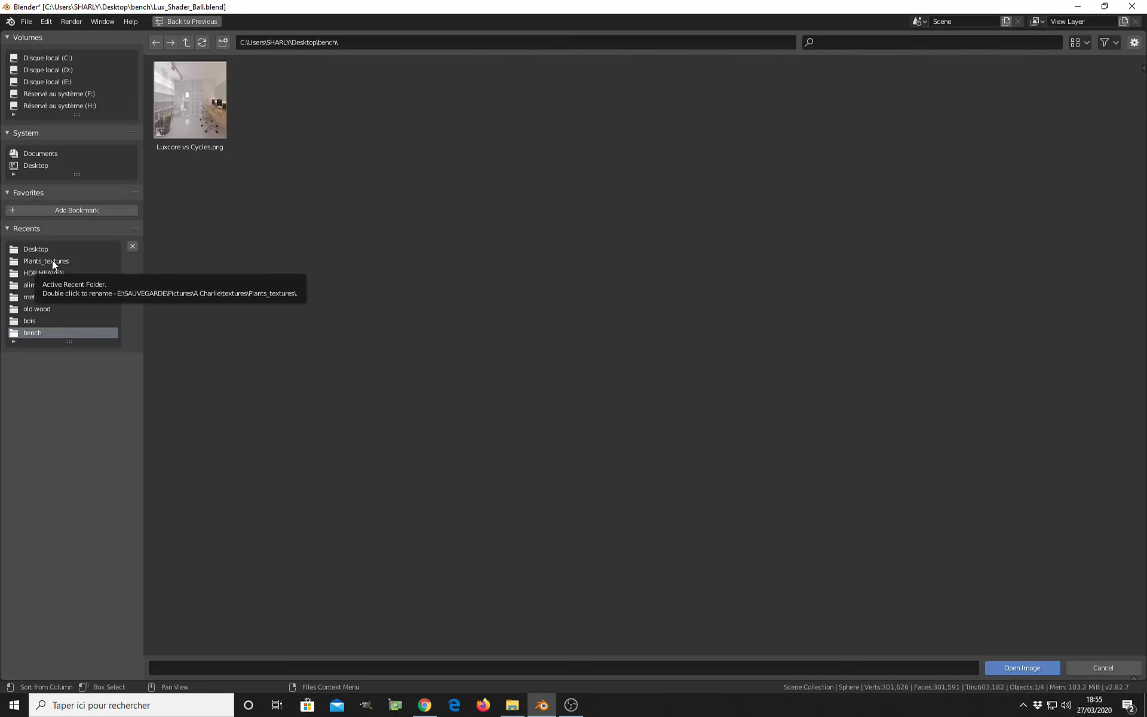
{"action": "left_click", "coordinate": [45, 284]}
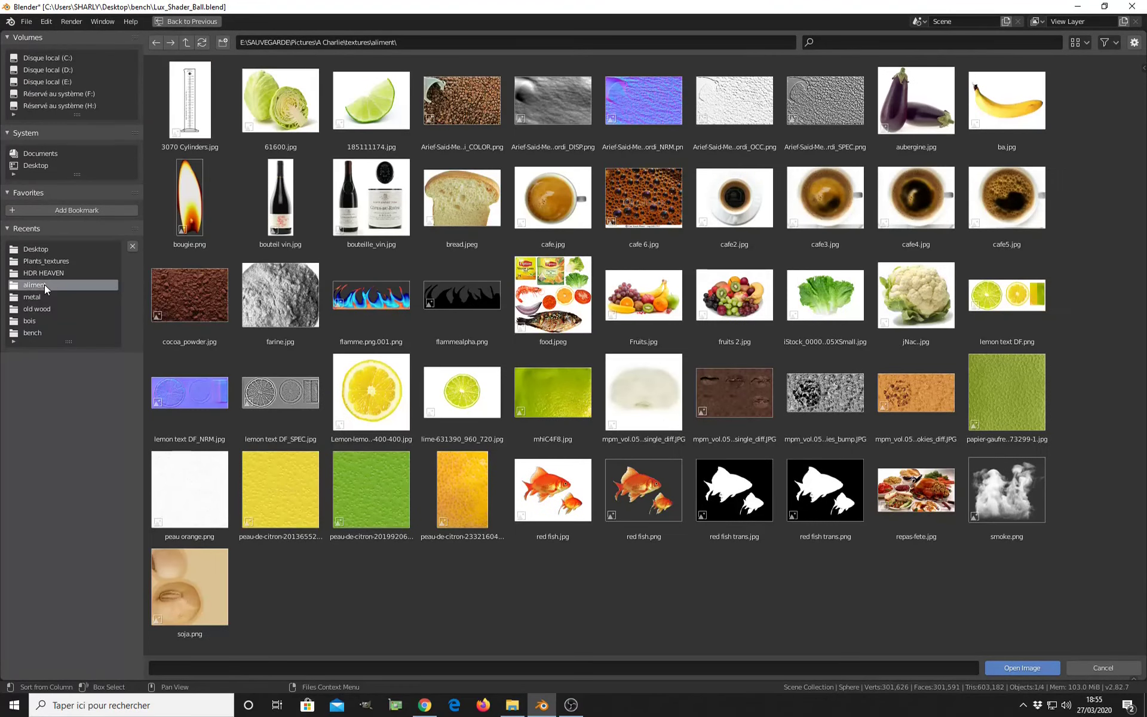
{"action": "left_click", "coordinate": [651, 107]}
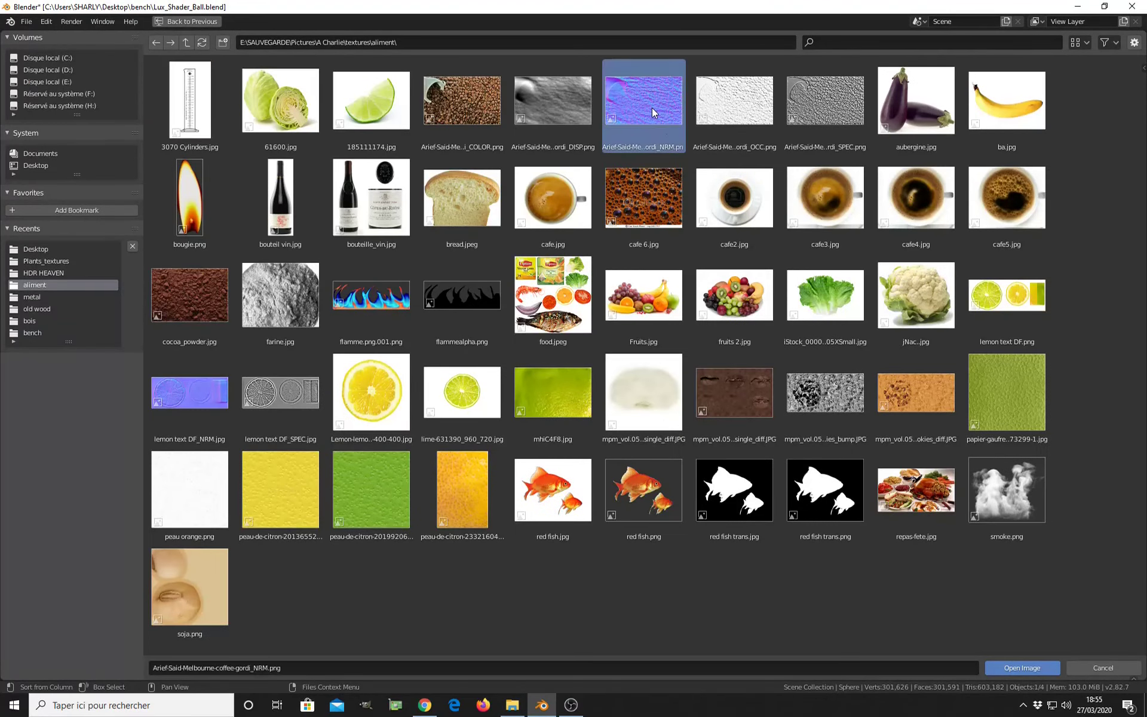
{"action": "left_click", "coordinate": [1013, 665]}
Step: Enable Normalmap on the new image node and connect its Bump output to the Glossy Translucent material's Bump input
{"action": "scroll", "coordinate": [690, 550], "scroll_direction": "up", "scroll_amount": 2}
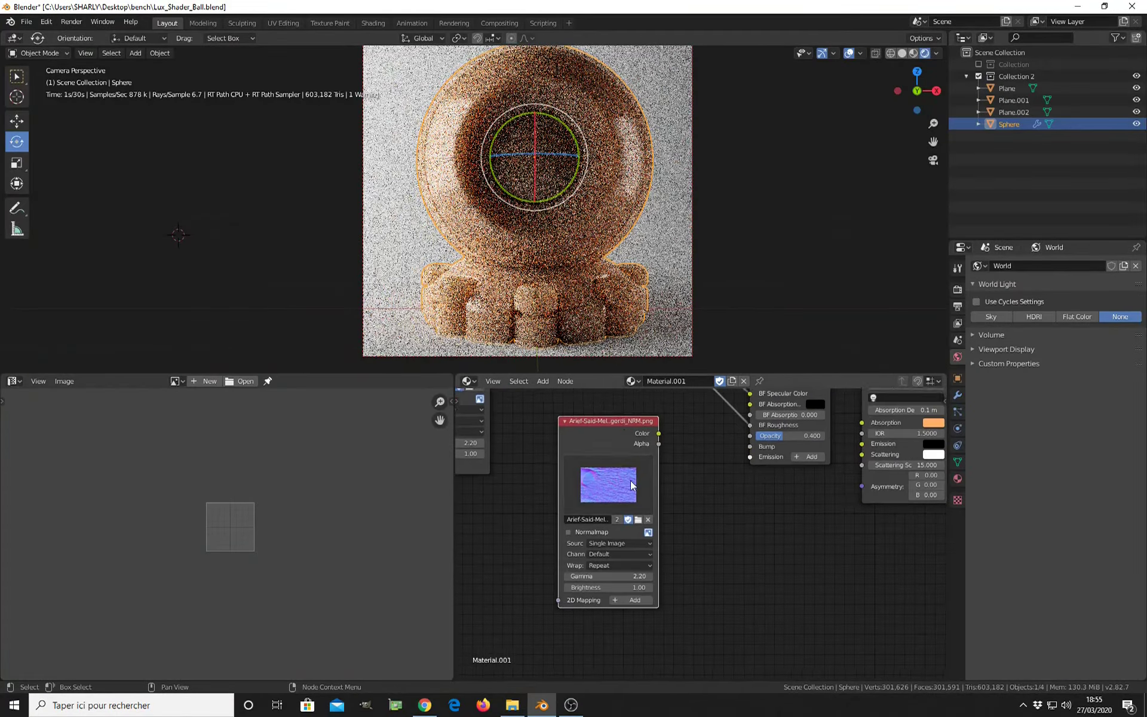
{"action": "left_click", "coordinate": [536, 529]}
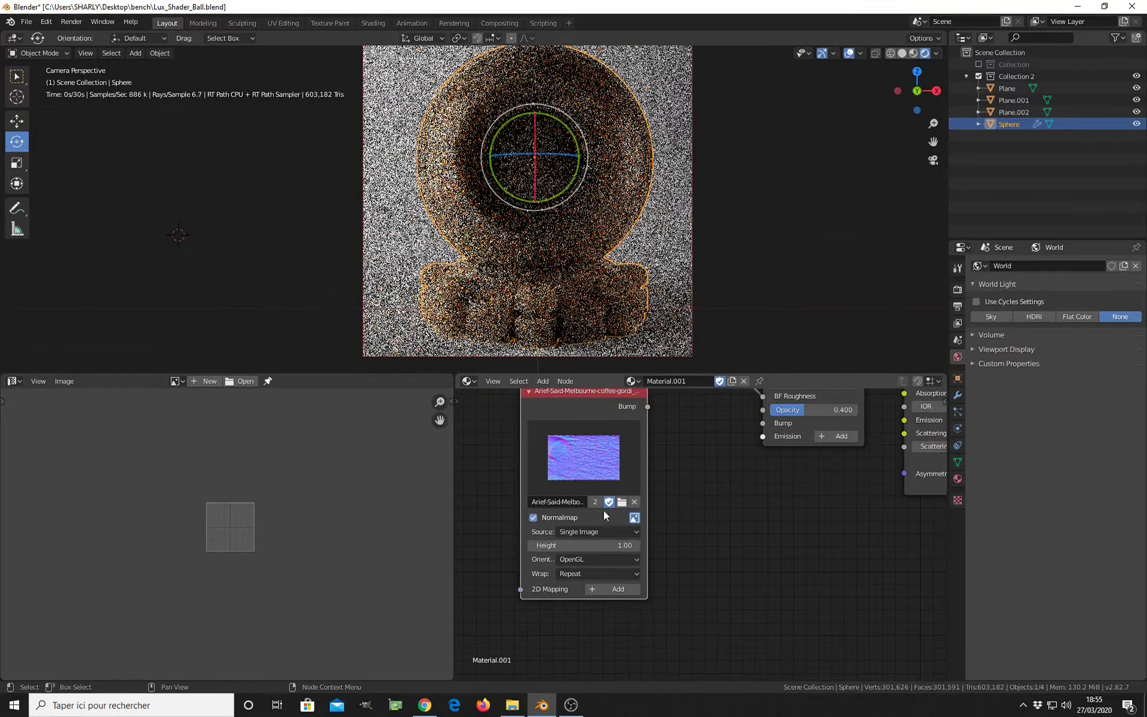
{"action": "middle_click_drag", "start_coordinate": [603, 510], "coordinate": [592, 584]}
{"action": "left_click_drag", "start_coordinate": [637, 482], "coordinate": [752, 497]}
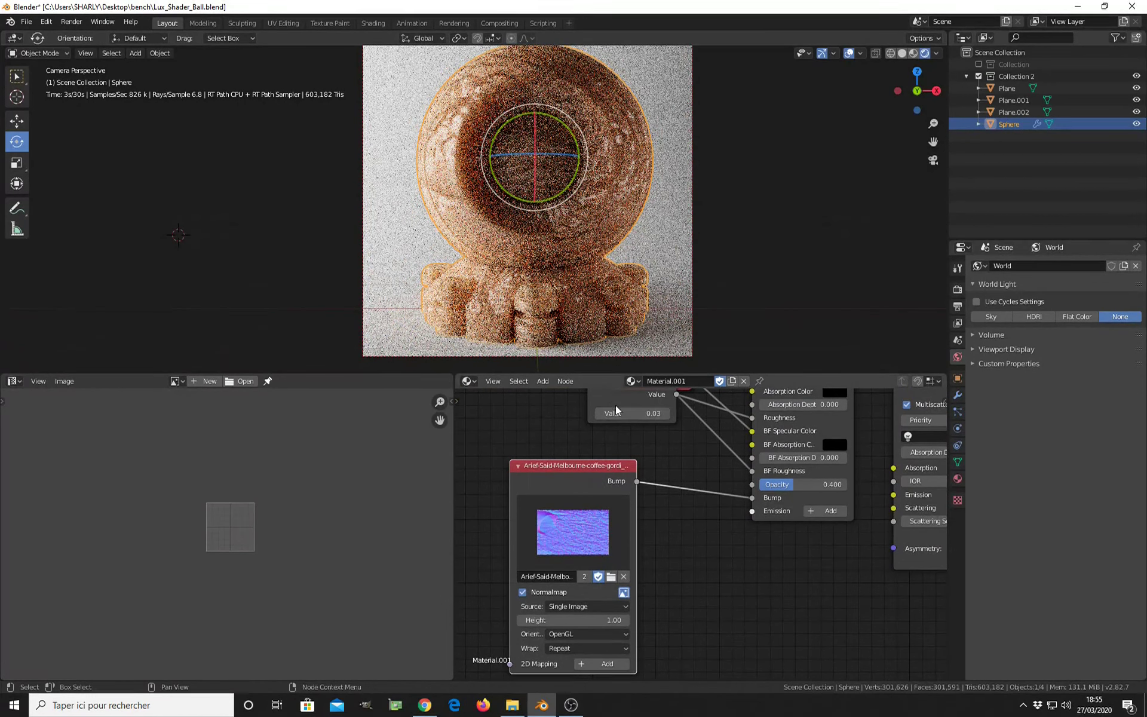
Step: Set the normal map's Height to 0.10
{"action": "middle_click_drag", "start_coordinate": [608, 393], "coordinate": [687, 319]}
{"action": "left_click", "coordinate": [663, 545]}
{"action": "type", "text": ".1"}
{"action": "key", "text": "Return"}
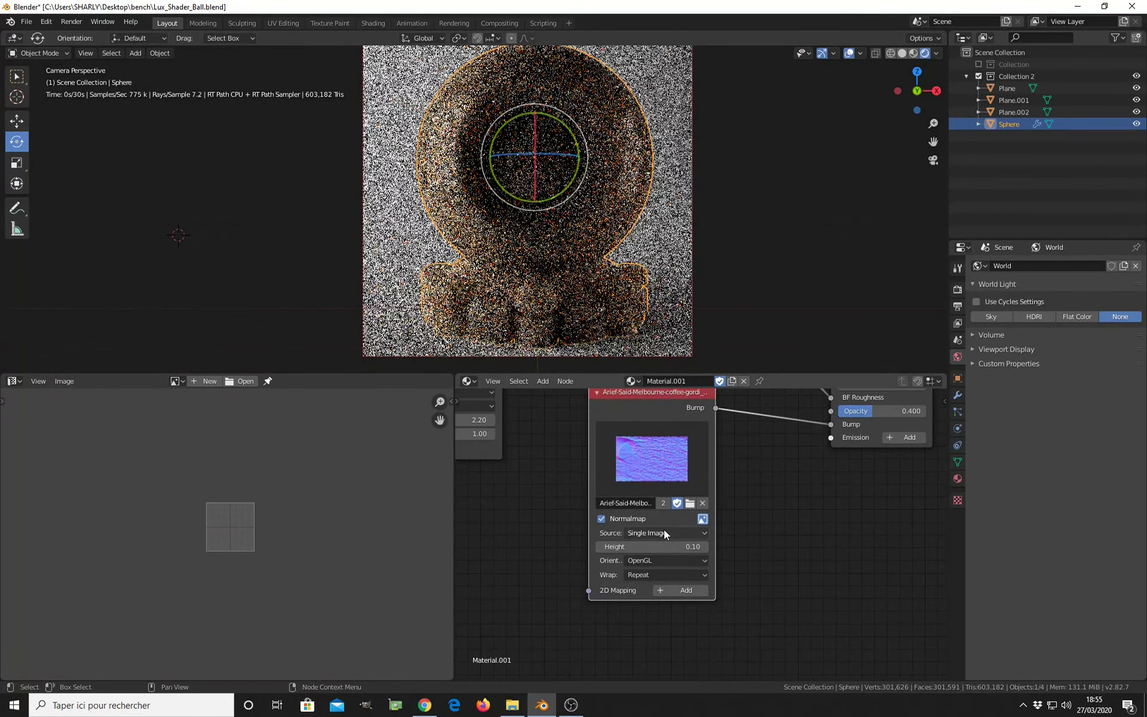
Step: Connect the existing 2D Mapping node to the normal map's 2D Mapping input so both images share the same tiling
{"action": "middle_click_drag", "start_coordinate": [689, 524], "coordinate": [771, 513]}
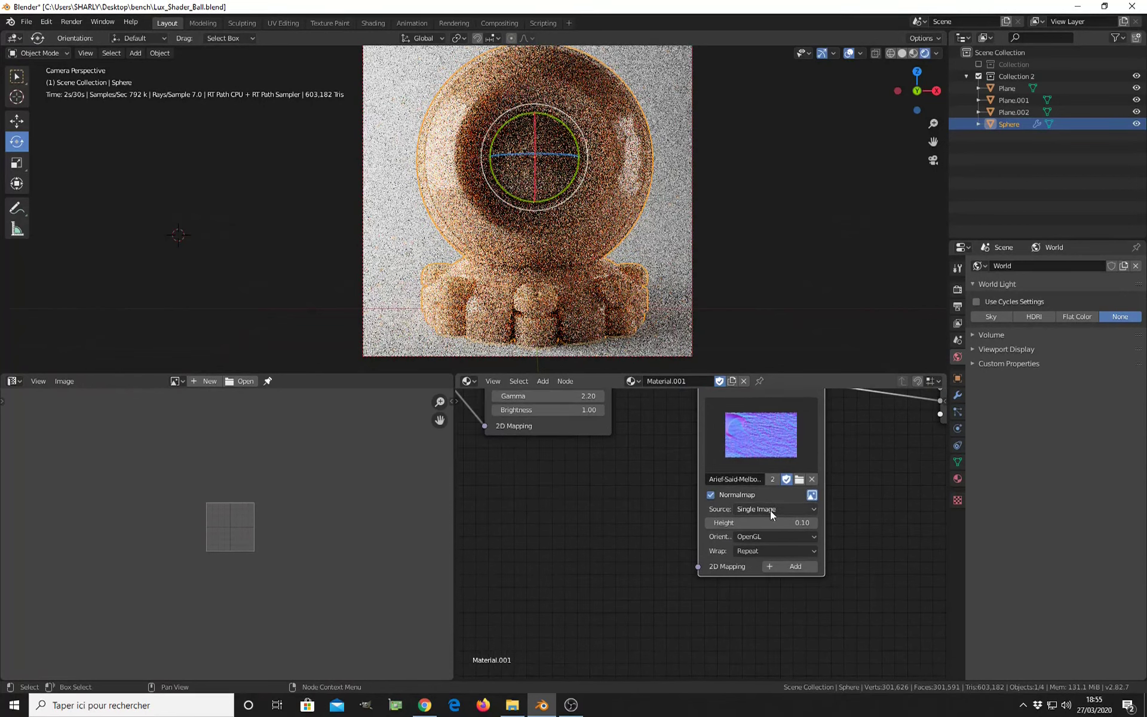
{"action": "middle_click_drag", "start_coordinate": [717, 539], "coordinate": [790, 541]}
{"action": "scroll", "coordinate": [630, 568], "scroll_direction": "down", "scroll_amount": 1}
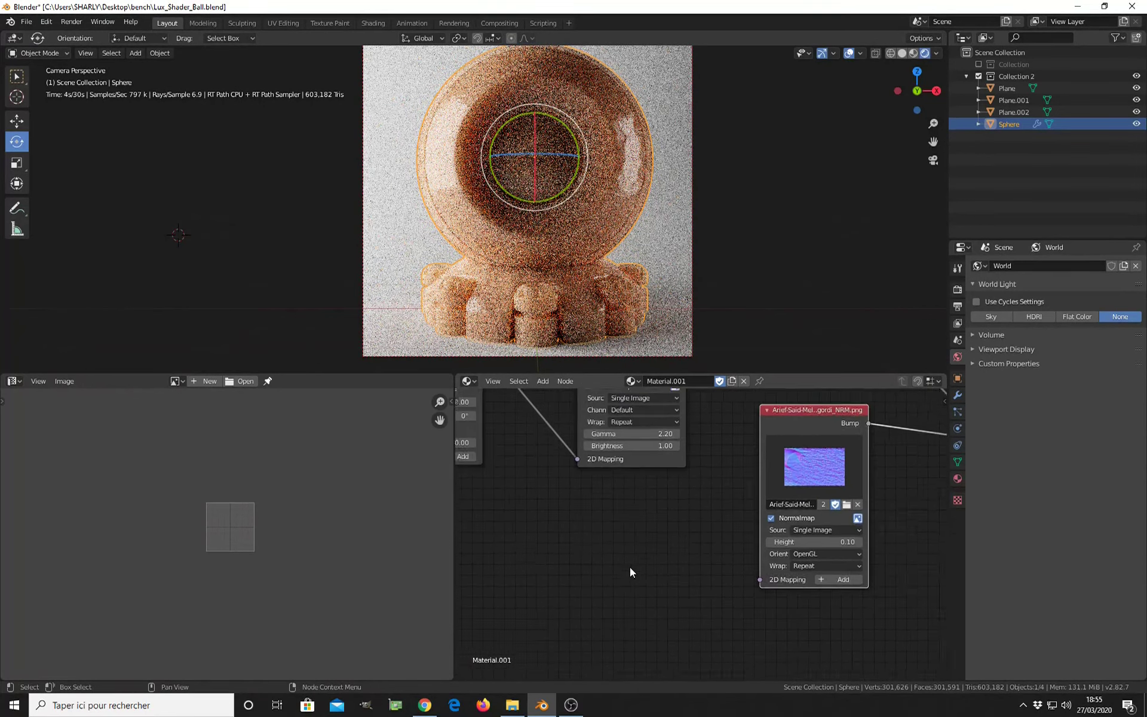
{"action": "middle_click_drag", "start_coordinate": [630, 567], "coordinate": [715, 540]}
{"action": "scroll", "coordinate": [709, 537], "scroll_direction": "down", "scroll_amount": 2}
{"action": "left_click_drag", "start_coordinate": [568, 393], "coordinate": [816, 588]}
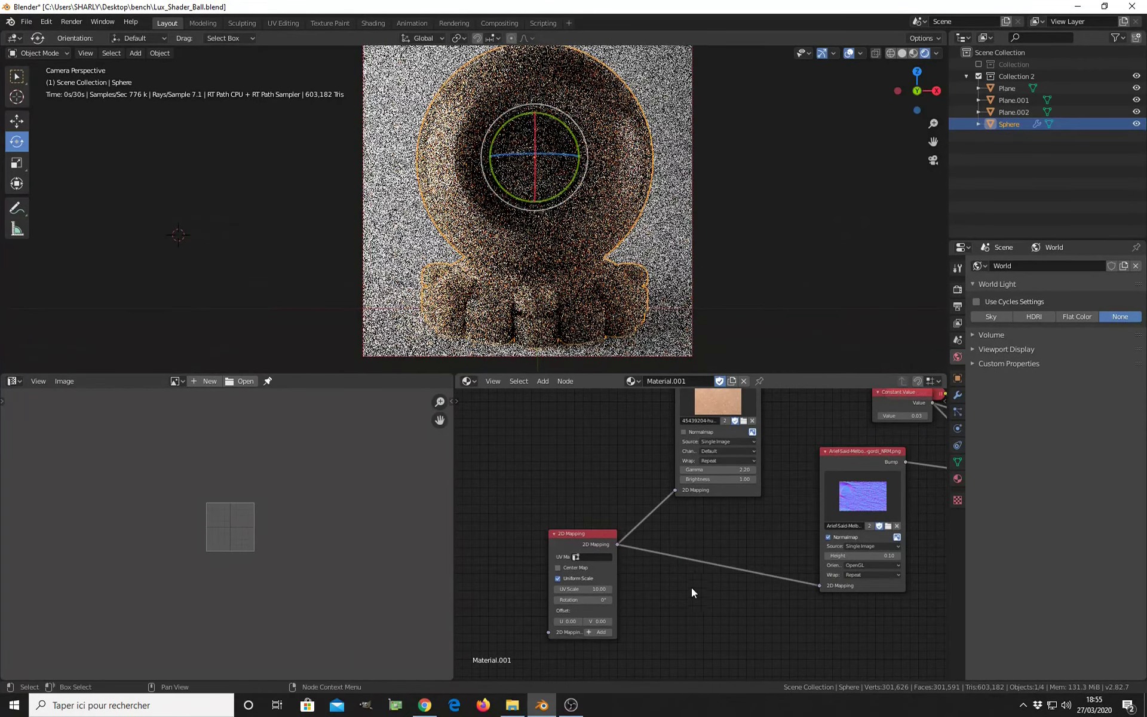
Step: Set the normal map's Height to 0.3
{"action": "middle_click_drag", "start_coordinate": [761, 548], "coordinate": [684, 527]}
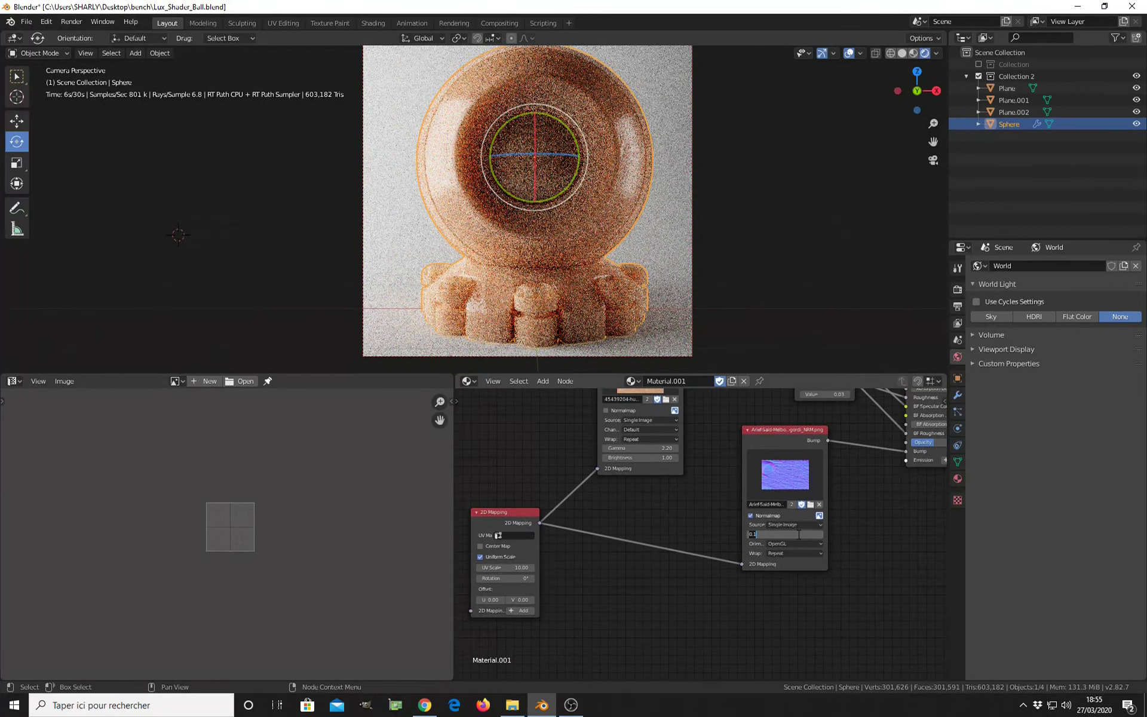
{"action": "type", "text": "0.3"}
{"action": "key", "text": "Return"}
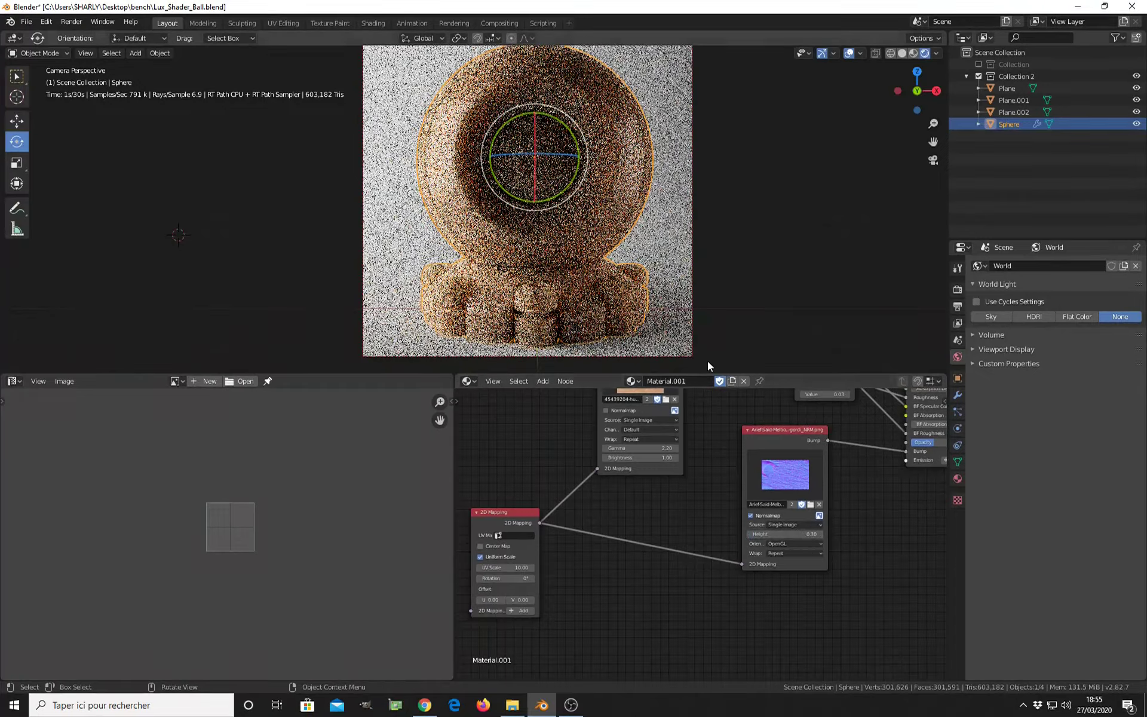
Step: Examine the bump detail on the side of the shader ball with nothing selected, and return to the camera view
{"action": "middle_click_drag", "start_coordinate": [643, 336], "coordinate": [524, 255]}
{"action": "middle_click_drag", "start_coordinate": [534, 243], "coordinate": [502, 176]}
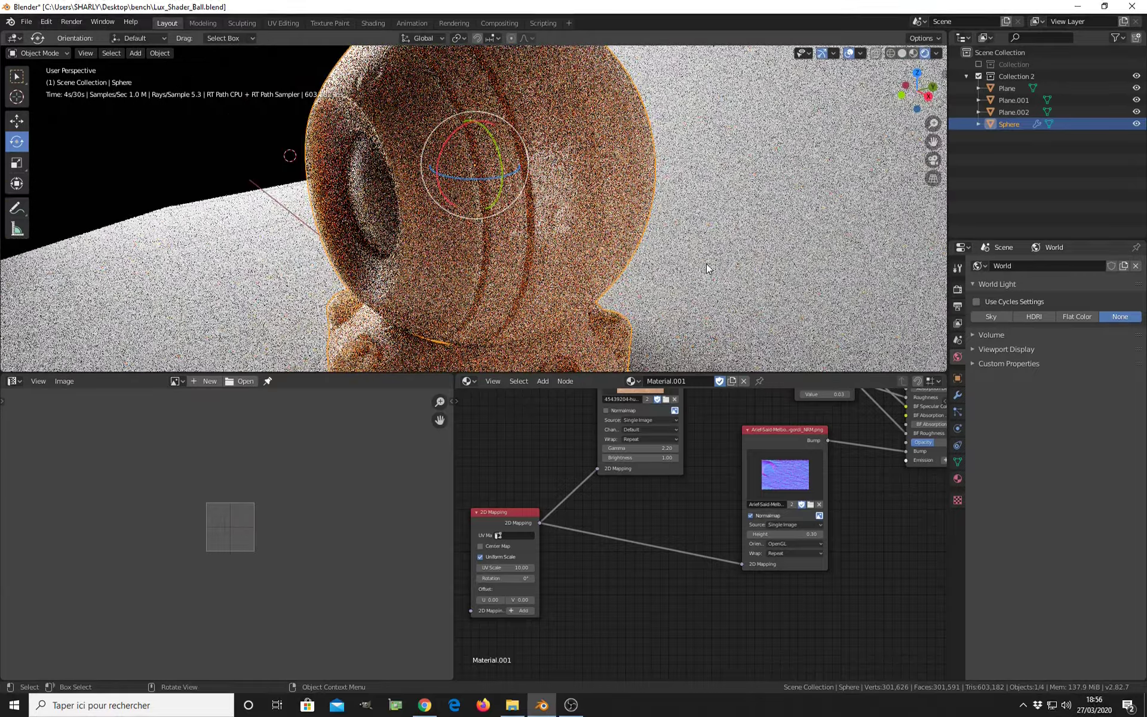
{"action": "left_click", "coordinate": [740, 276]}
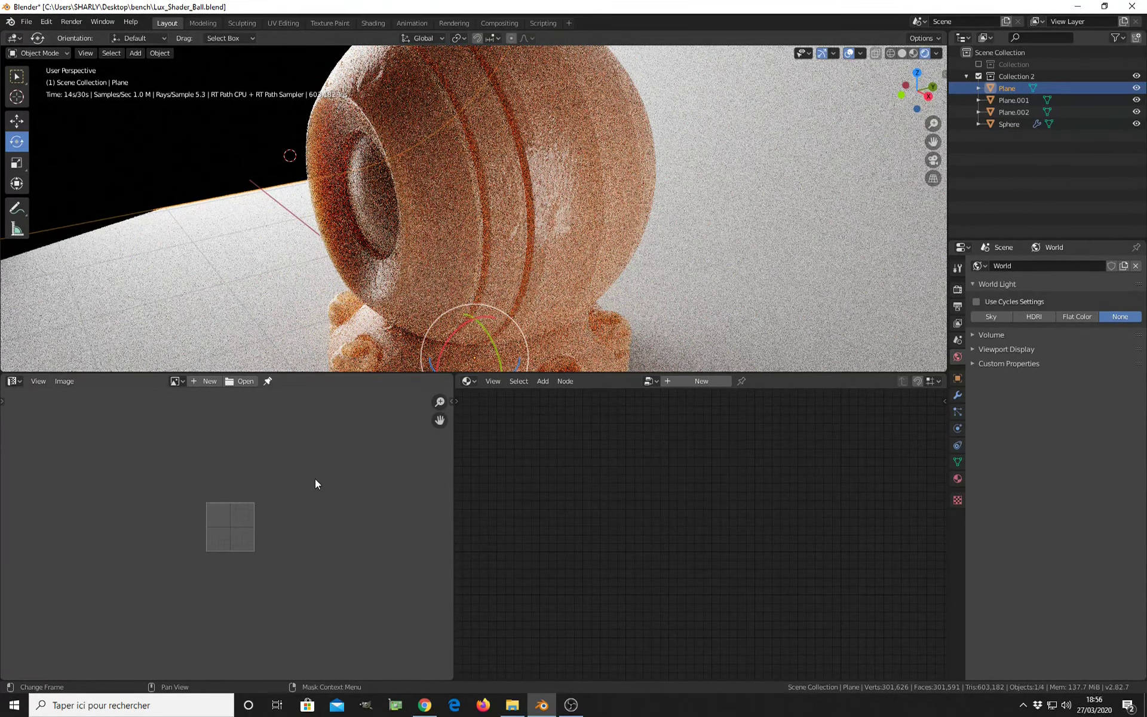
{"action": "left_click", "coordinate": [316, 205]}
{"action": "key", "text": "alt+a"}
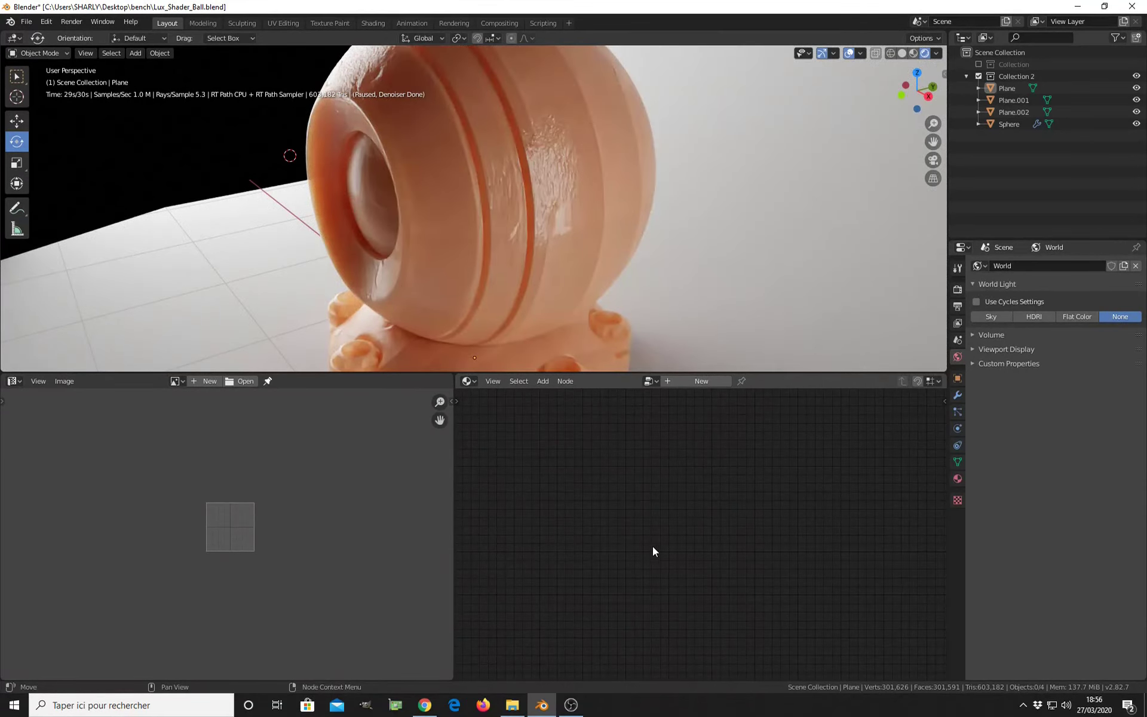
{"action": "key", "text": "KP_0"}
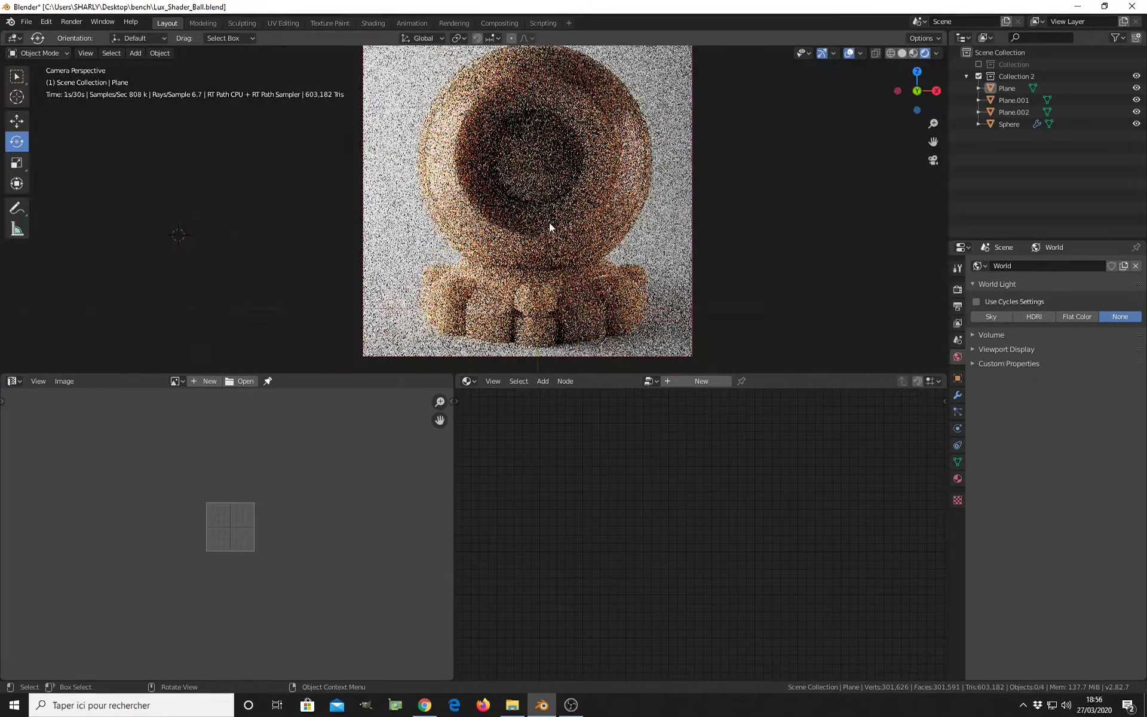
Step: Delete the shader ball material's 2D Mapping, image texture, Constant Value and Constant Color nodes
{"action": "left_click", "coordinate": [550, 222]}
{"action": "middle_click_drag", "start_coordinate": [711, 551], "coordinate": [694, 591]}
{"action": "scroll", "coordinate": [647, 540], "scroll_direction": "up", "scroll_amount": 2}
{"action": "left_click_drag", "start_coordinate": [597, 493], "coordinate": [613, 431]}
{"action": "scroll", "coordinate": [649, 456], "scroll_direction": "down", "scroll_amount": 2}
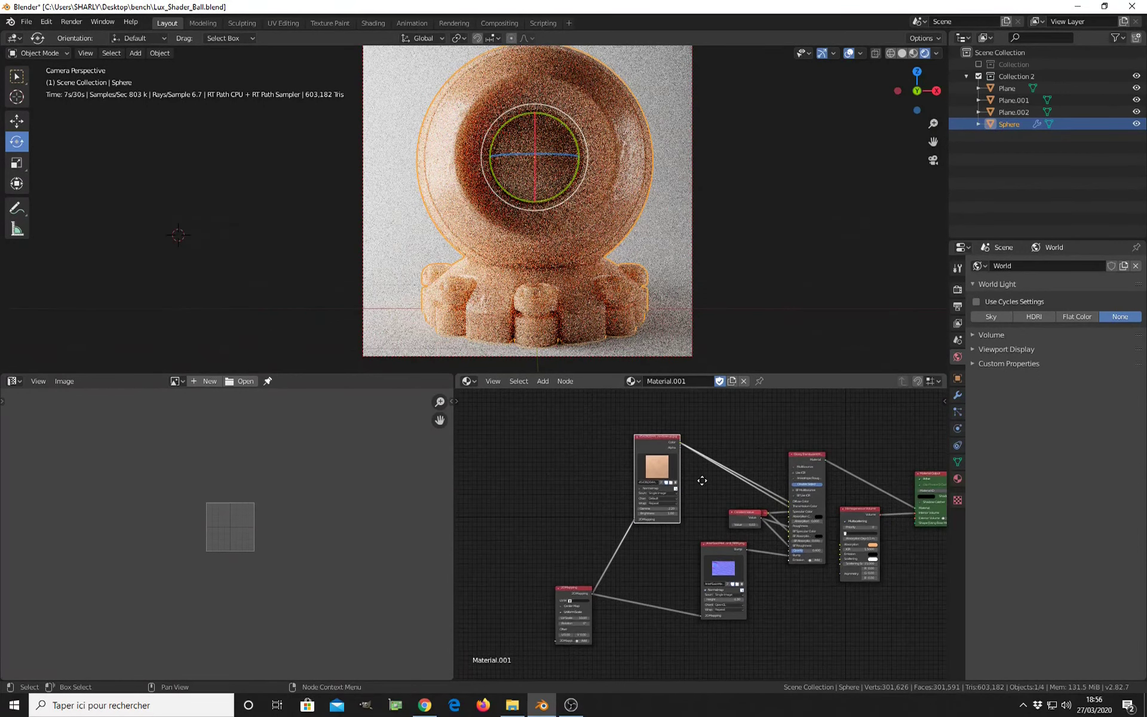
{"action": "key", "text": "b"}
{"action": "left_click_drag", "start_coordinate": [522, 403], "coordinate": [776, 643]}
{"action": "key", "text": "x"}
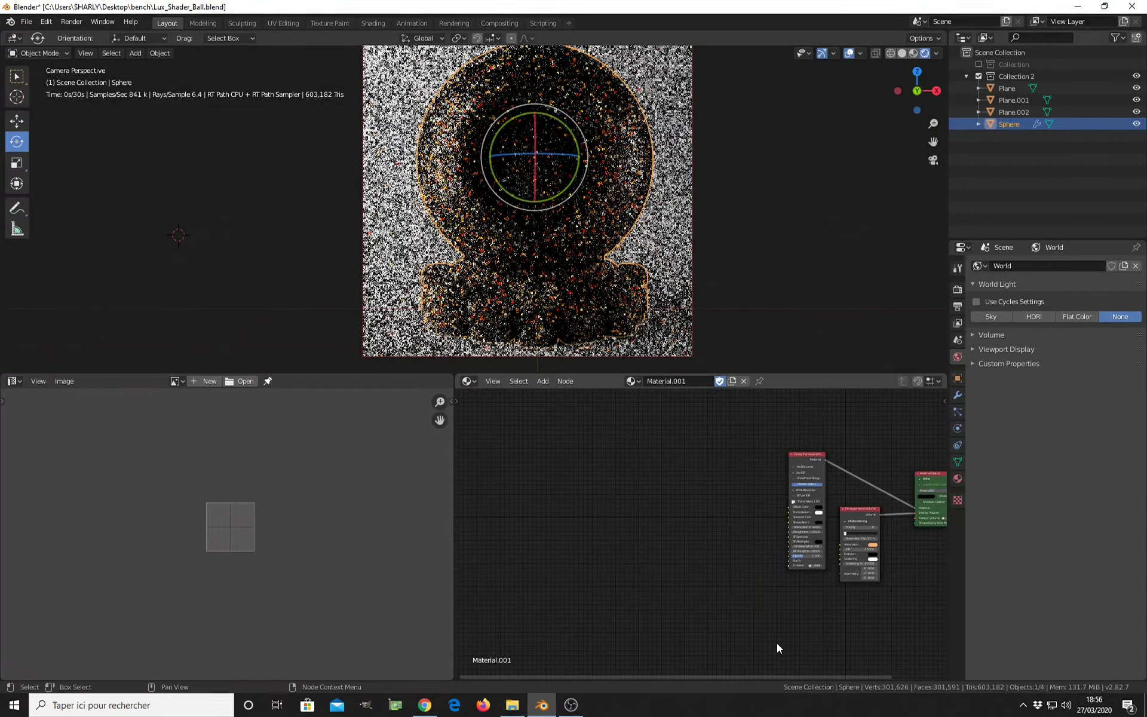
Step: Delete the Glossy Translucent and Homogeneous Volume nodes, leaving only the Material Output
{"action": "middle_click_drag", "start_coordinate": [787, 596], "coordinate": [679, 594]}
{"action": "left_click", "coordinate": [708, 461]}
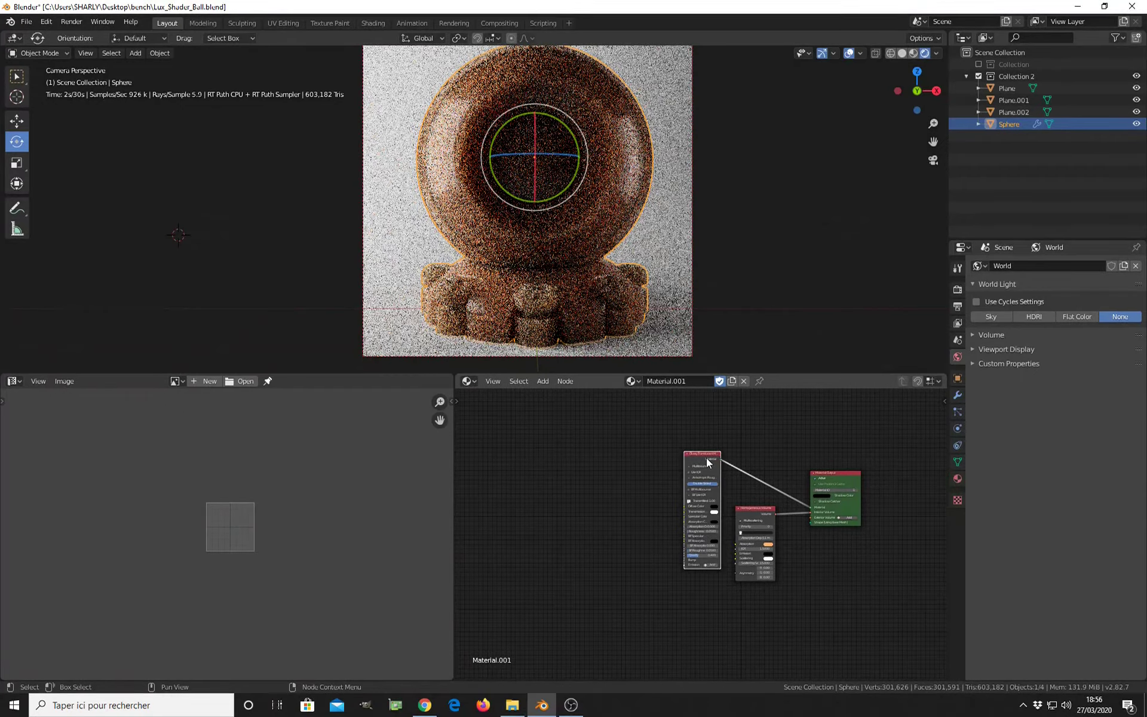
{"action": "key", "text": "x"}
{"action": "left_click", "coordinate": [752, 510]}
{"action": "key", "text": "x"}
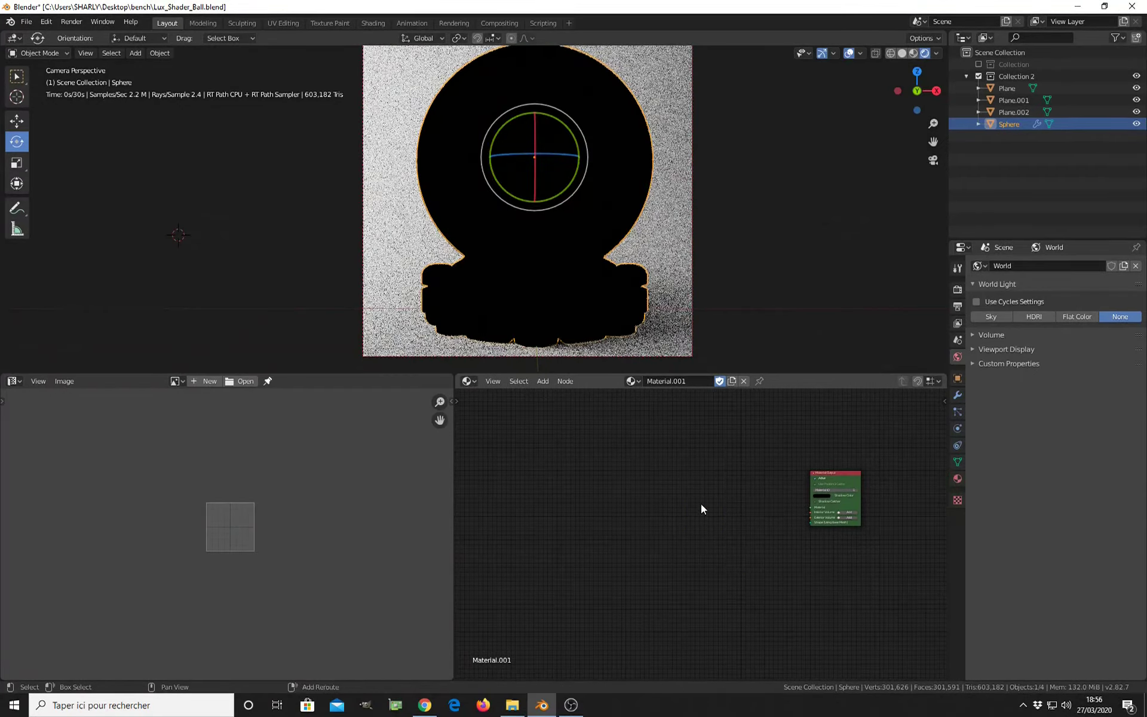
{"action": "key", "text": "shift+a"}
{"action": "mouse_move", "coordinate": [701, 506]}
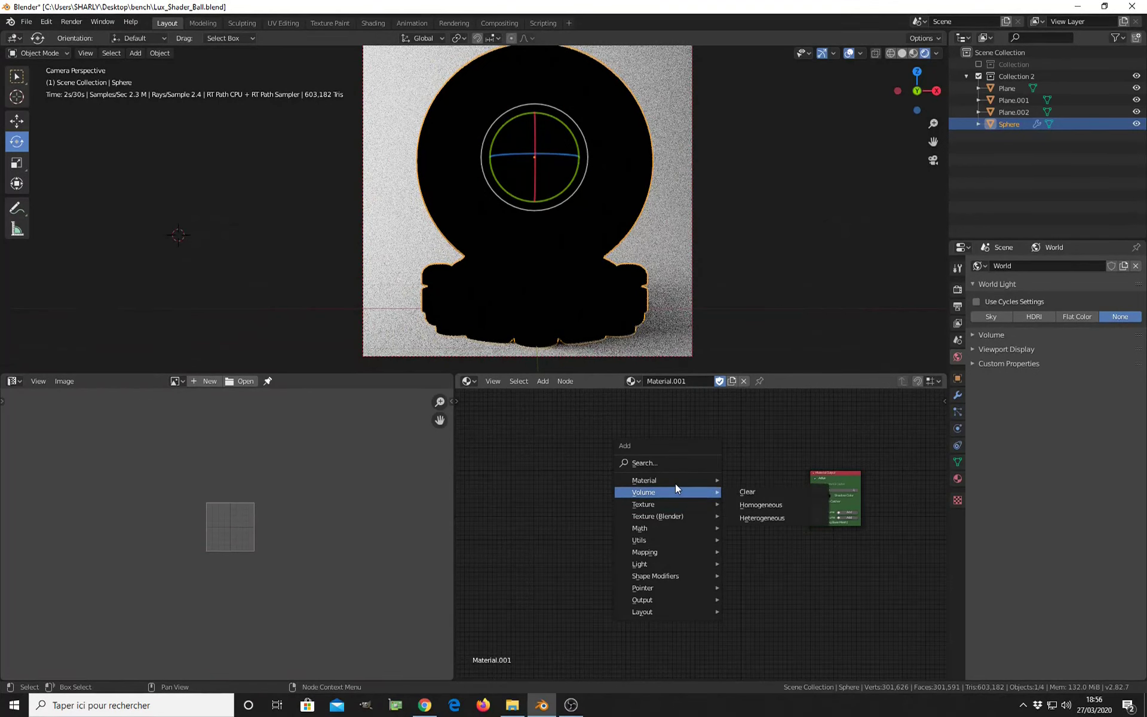
{"action": "mouse_move", "coordinate": [673, 479]}
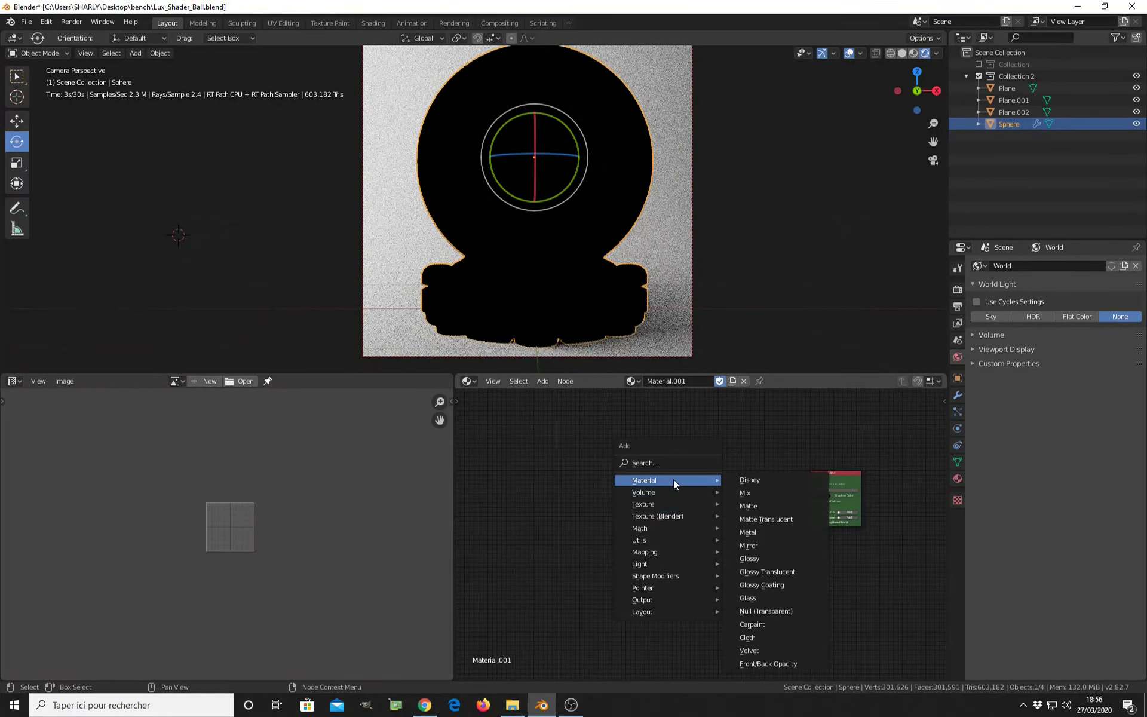
{"action": "left_click", "coordinate": [735, 518]}
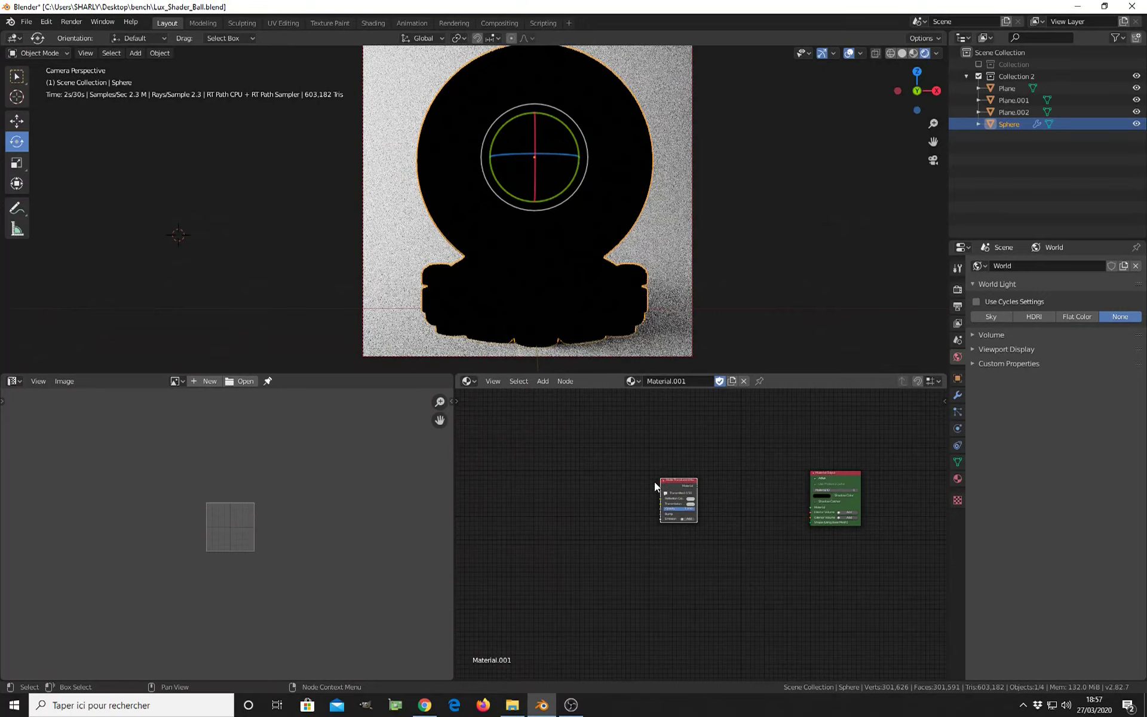
{"action": "key", "text": "x"}
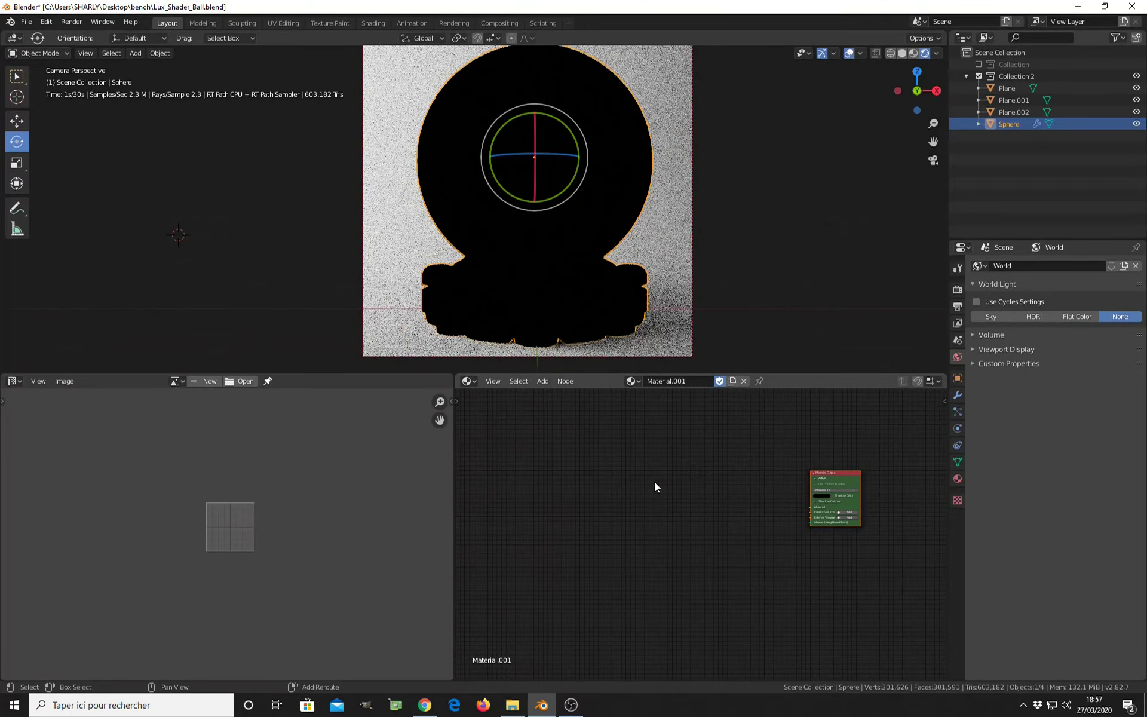
{"action": "key", "text": "shift+a"}
{"action": "mouse_move", "coordinate": [654, 481]}
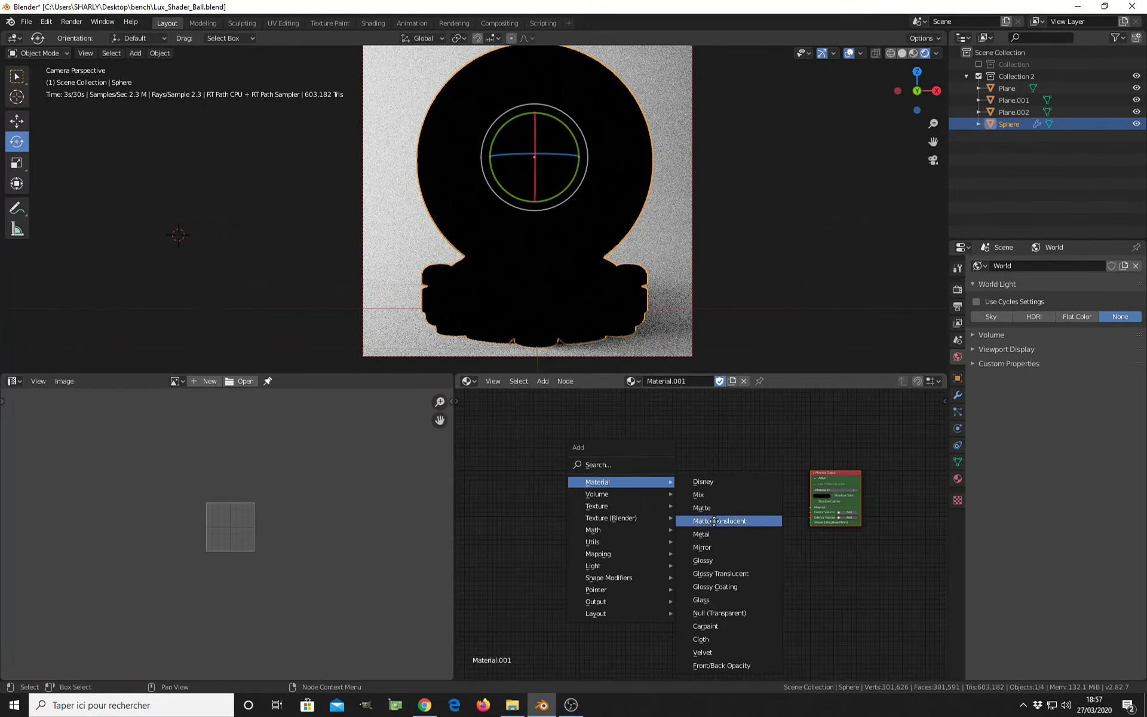
{"action": "left_click", "coordinate": [715, 521]}
{"action": "right_click", "coordinate": [649, 483]}
Step: Add a Glossy Translucent material node and connect it to the Material input of the Material Output
{"action": "key", "text": "shift+a"}
{"action": "mouse_move", "coordinate": [642, 482]}
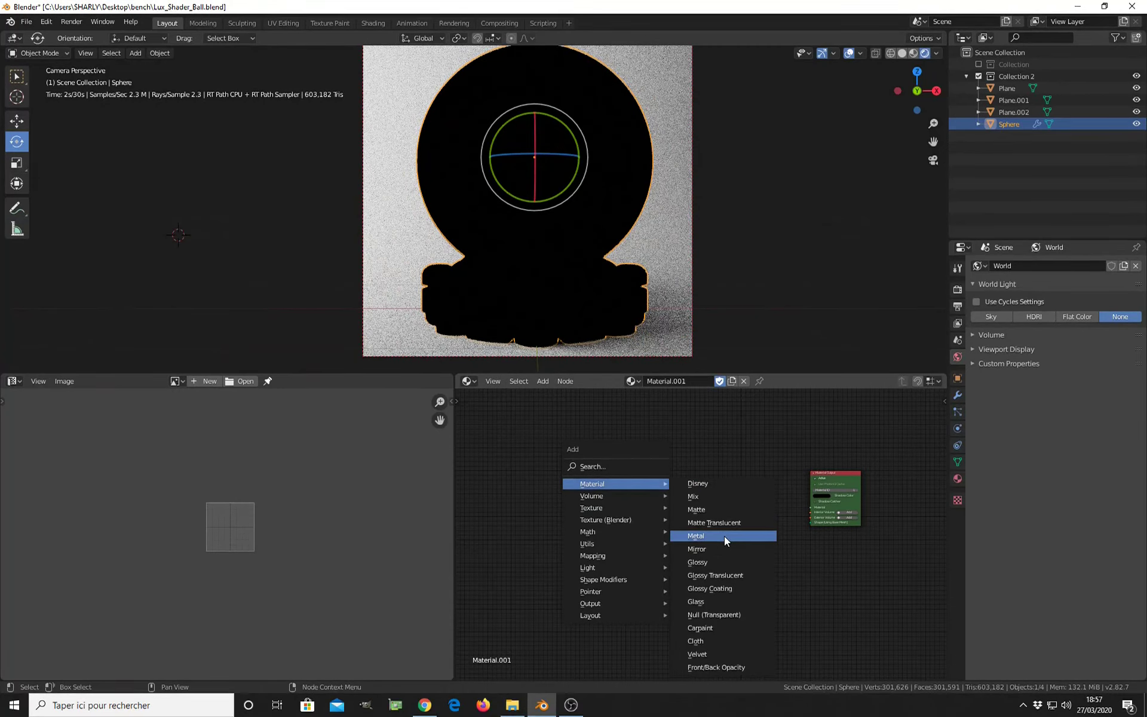
{"action": "left_click", "coordinate": [715, 575]}
{"action": "left_click", "coordinate": [658, 478]}
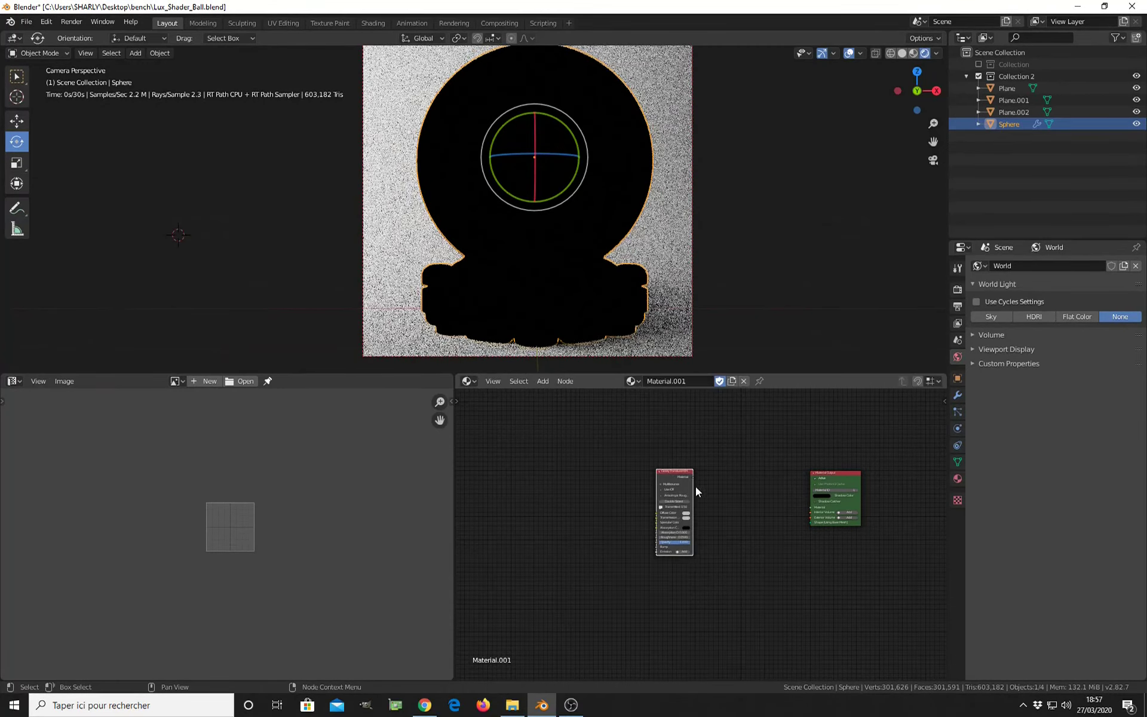
{"action": "left_click_drag", "start_coordinate": [693, 478], "coordinate": [800, 505]}
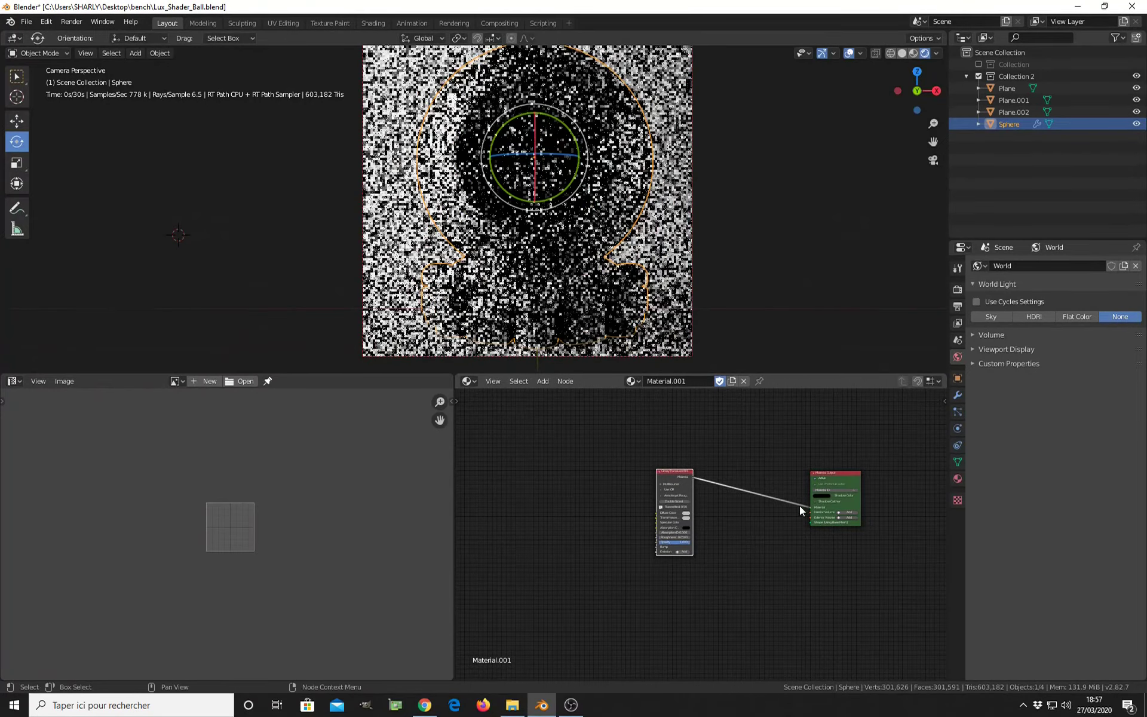
{"action": "left_click_drag", "start_coordinate": [674, 478], "coordinate": [705, 465]}
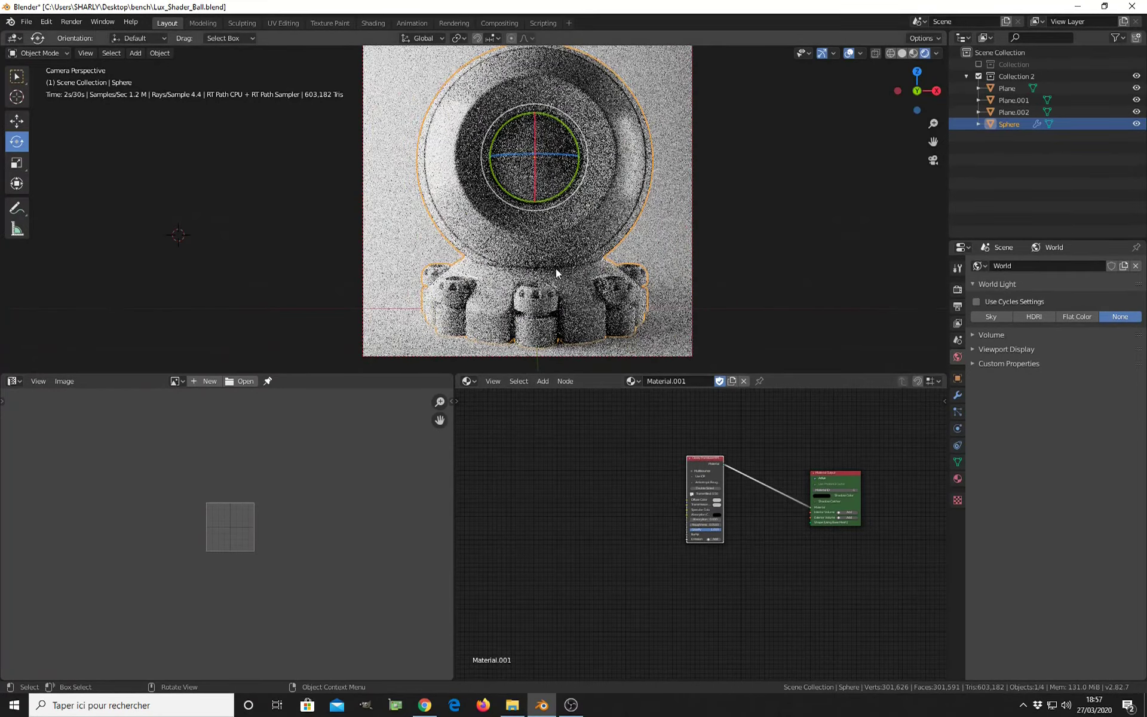
Step: Set the Glossy Translucent node's Diffuse Color to black and its Transmission Color to white
{"action": "scroll", "coordinate": [752, 526], "scroll_direction": "up", "scroll_amount": 3}
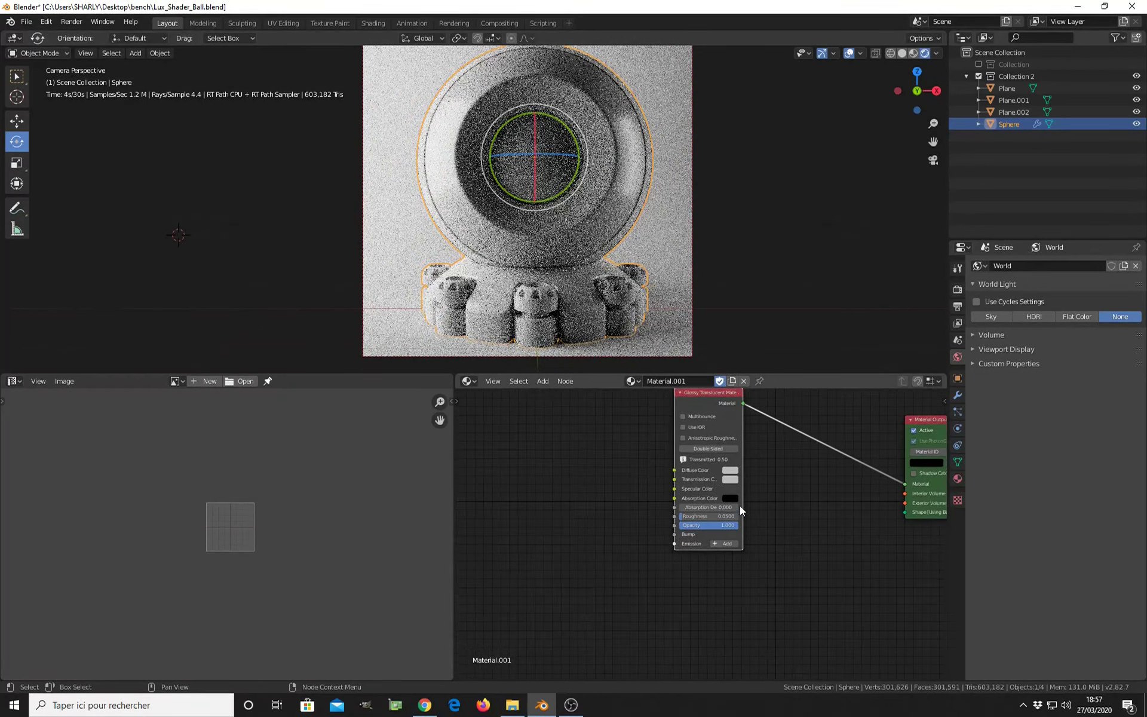
{"action": "scroll", "coordinate": [739, 506], "scroll_direction": "up", "scroll_amount": 1}
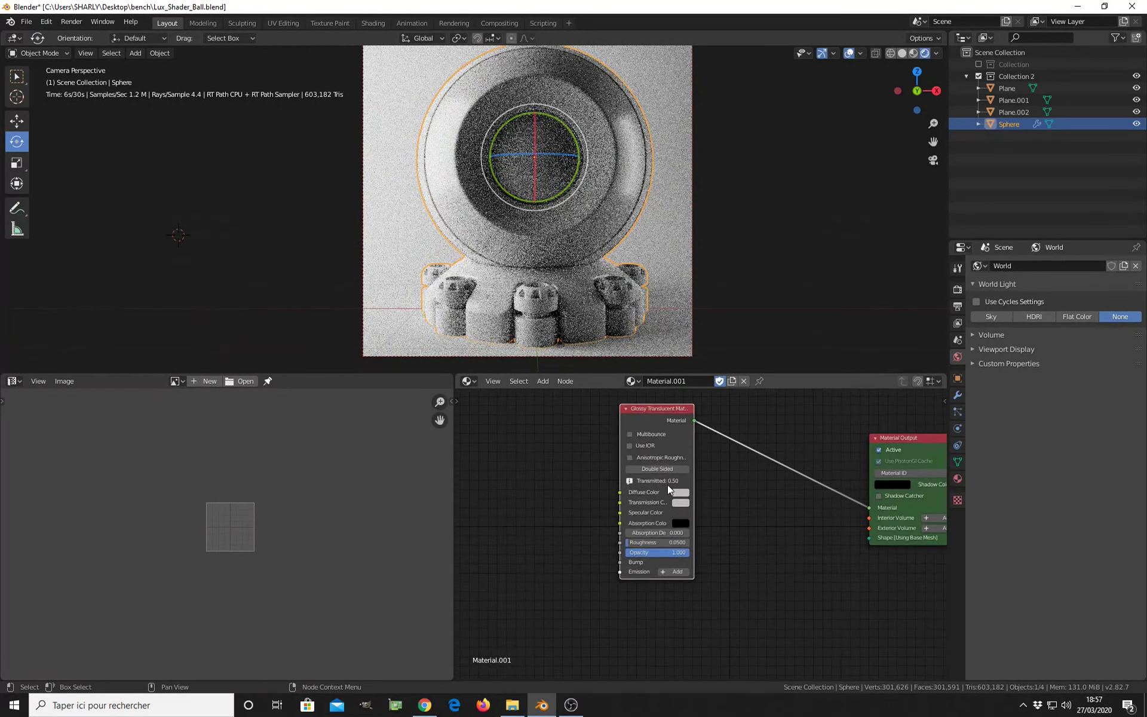
{"action": "scroll", "coordinate": [668, 486], "scroll_direction": "up", "scroll_amount": 1}
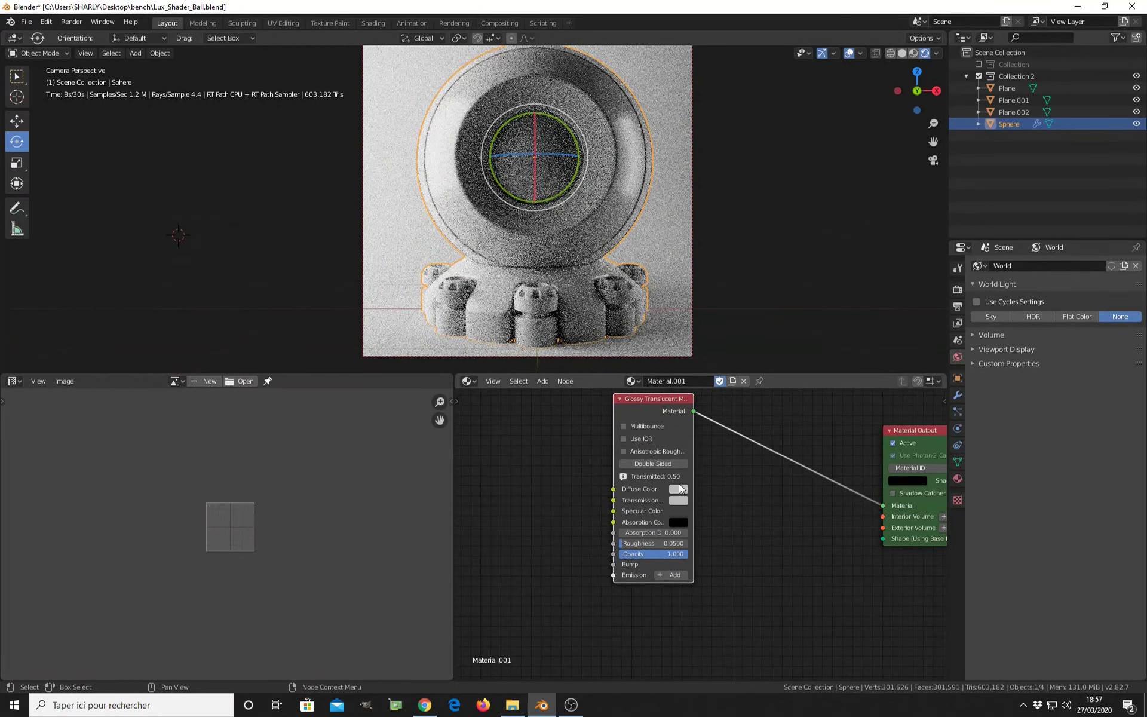
{"action": "left_click", "coordinate": [679, 489]}
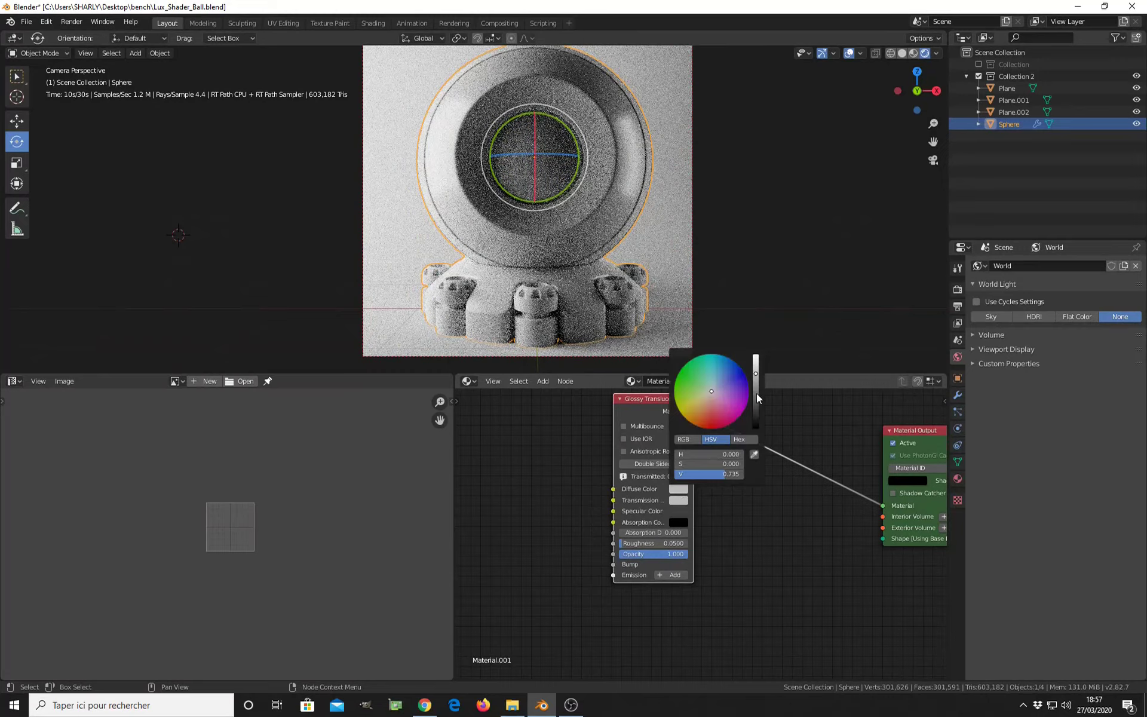
{"action": "left_click_drag", "start_coordinate": [757, 373], "coordinate": [758, 428]}
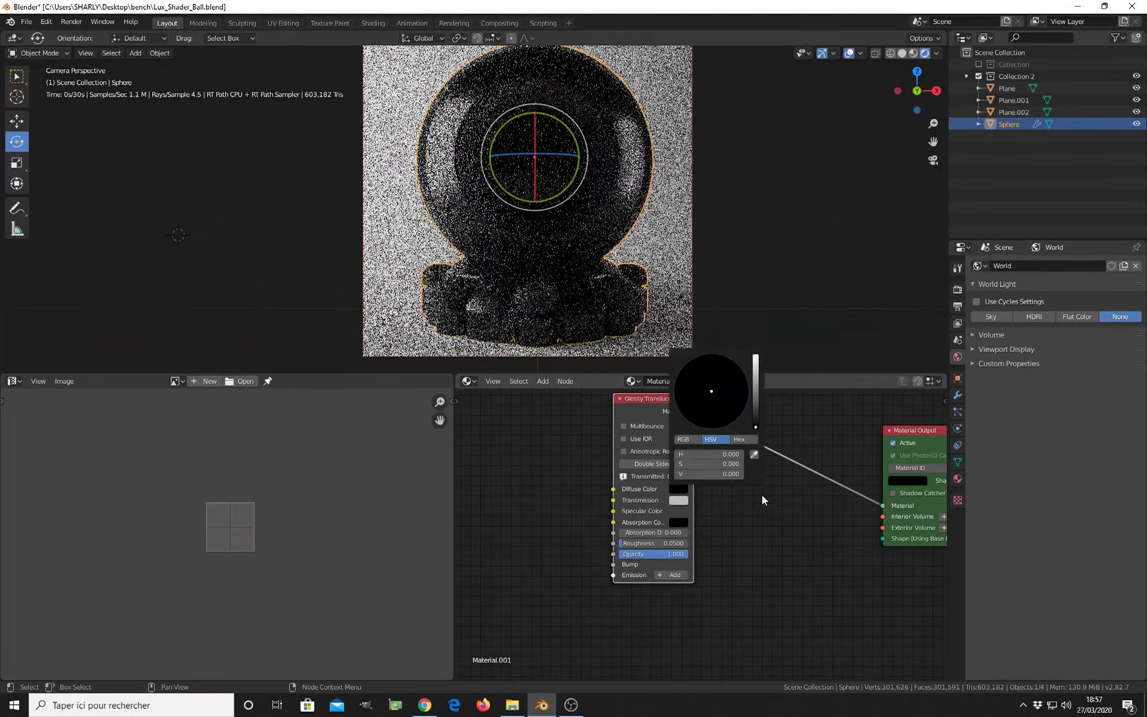
{"action": "left_click", "coordinate": [680, 501]}
{"action": "scroll", "coordinate": [738, 418], "scroll_direction": "up", "scroll_amount": 6}
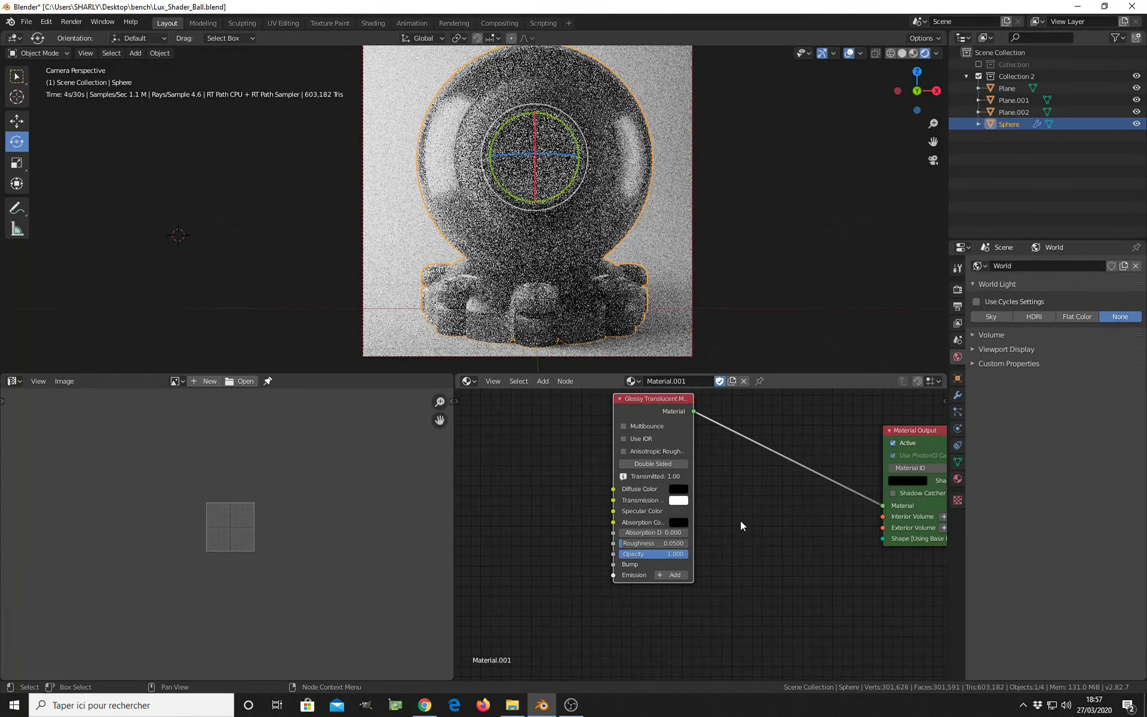
Step: Enable Double Sided on the Glossy Translucent node and move the node farther from the Material Output
{"action": "scroll", "coordinate": [740, 522], "scroll_direction": "down", "scroll_amount": 1}
{"action": "middle_click_drag", "start_coordinate": [739, 522], "coordinate": [799, 525]}
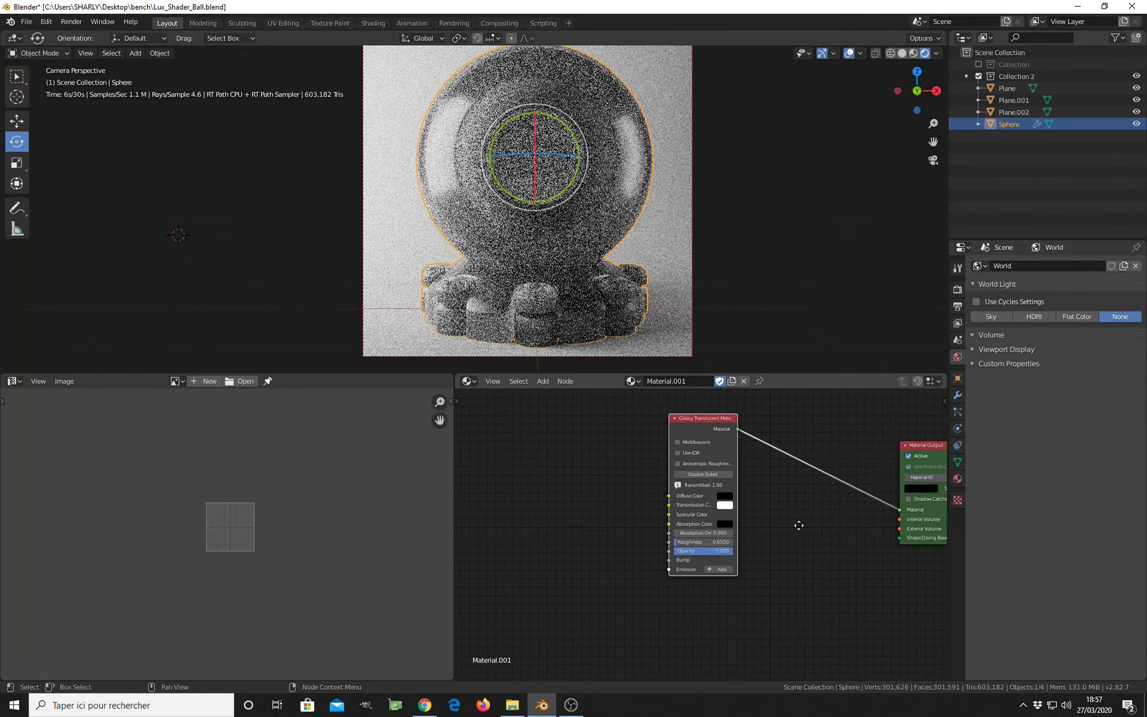
{"action": "left_click_drag", "start_coordinate": [719, 432], "coordinate": [687, 433]}
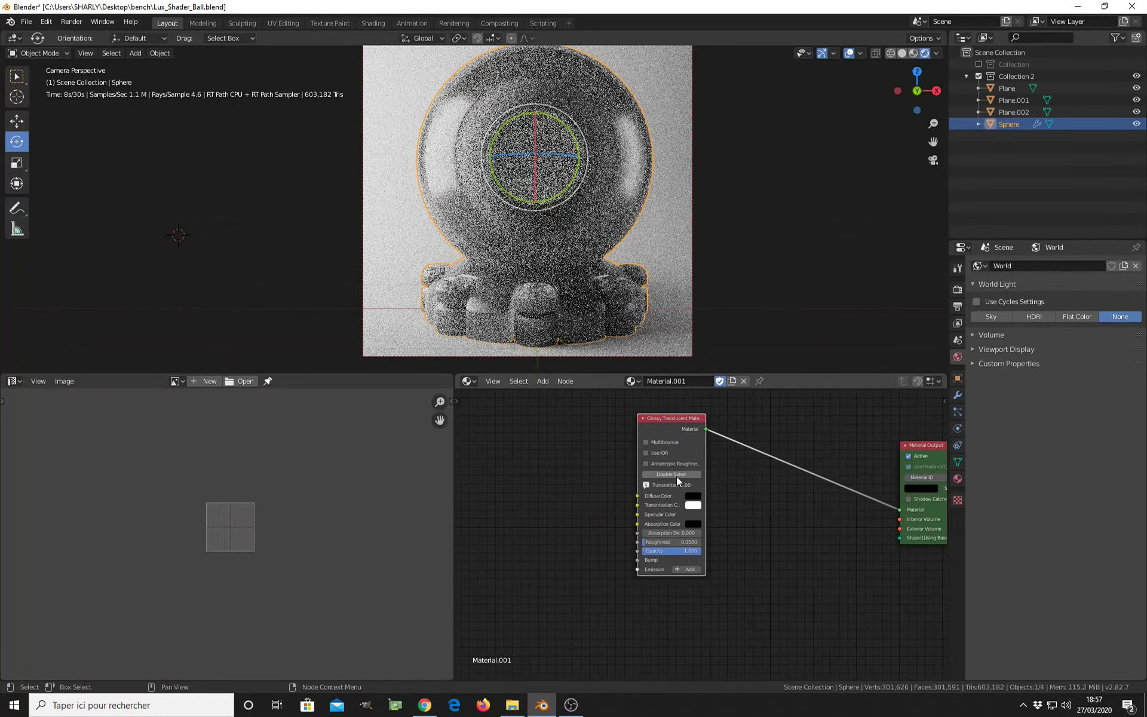
{"action": "left_click", "coordinate": [676, 475]}
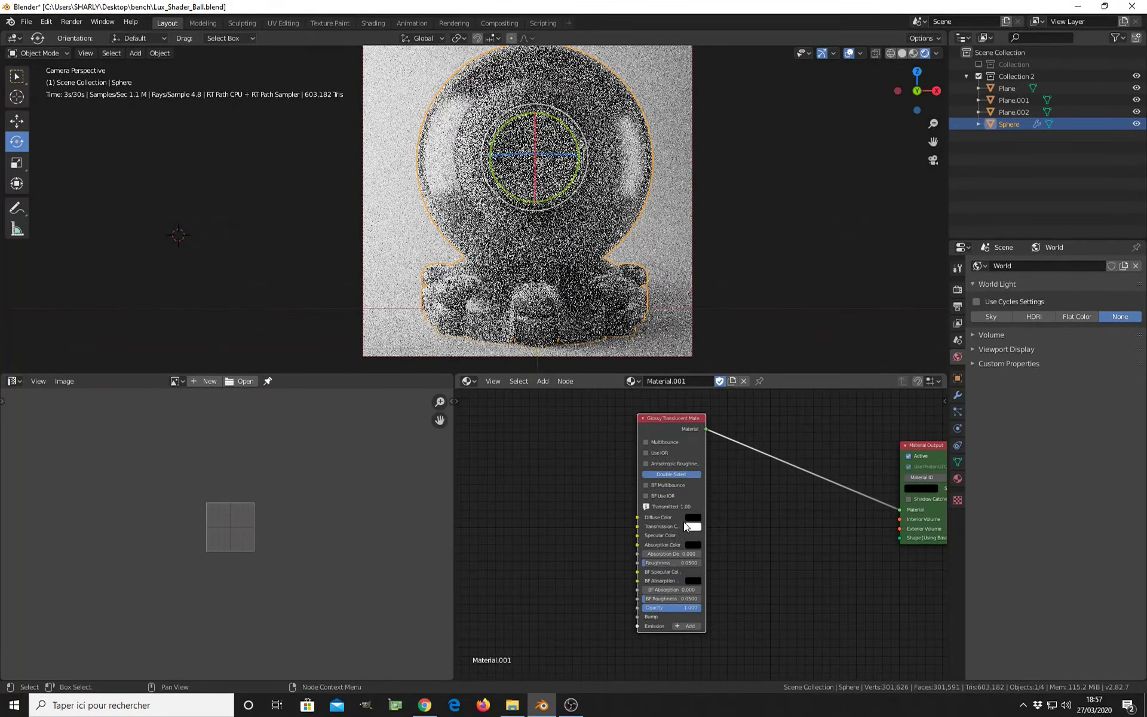
{"action": "left_click_drag", "start_coordinate": [684, 441], "coordinate": [644, 425]}
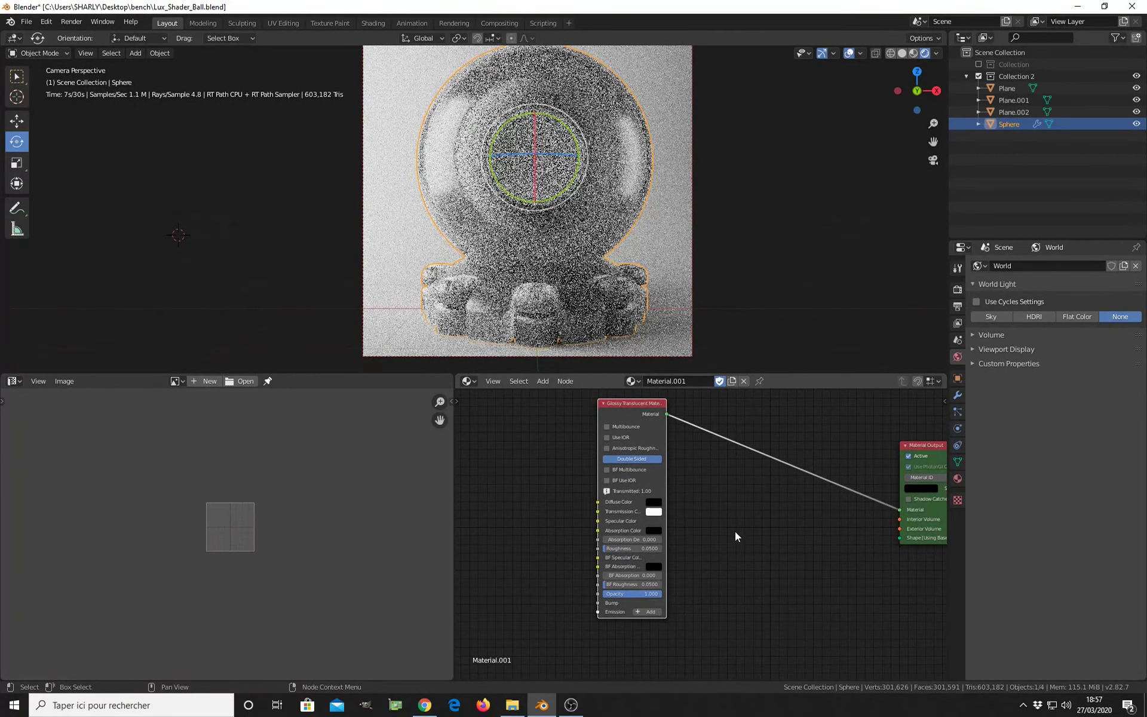
Step: Add a Homogeneous Volume node, connect it to the Material Output's Interior Volume, and enable Multiscattering
{"action": "key", "text": "shift+a"}
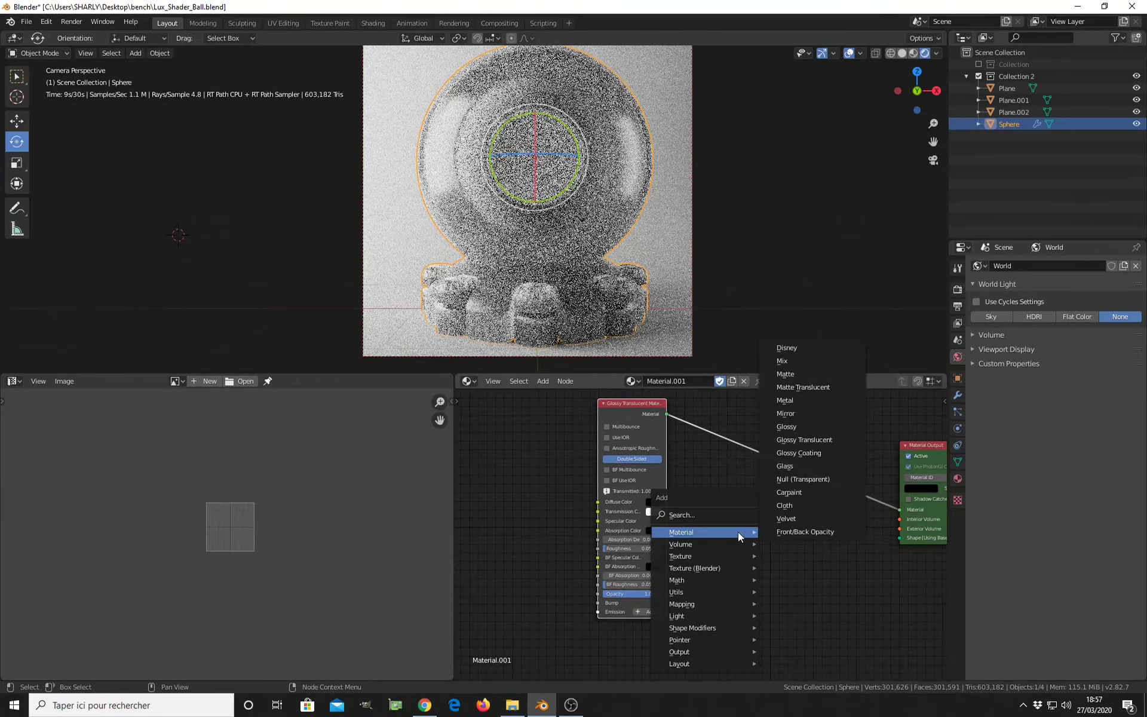
{"action": "mouse_move", "coordinate": [730, 547]}
{"action": "left_click", "coordinate": [798, 556]}
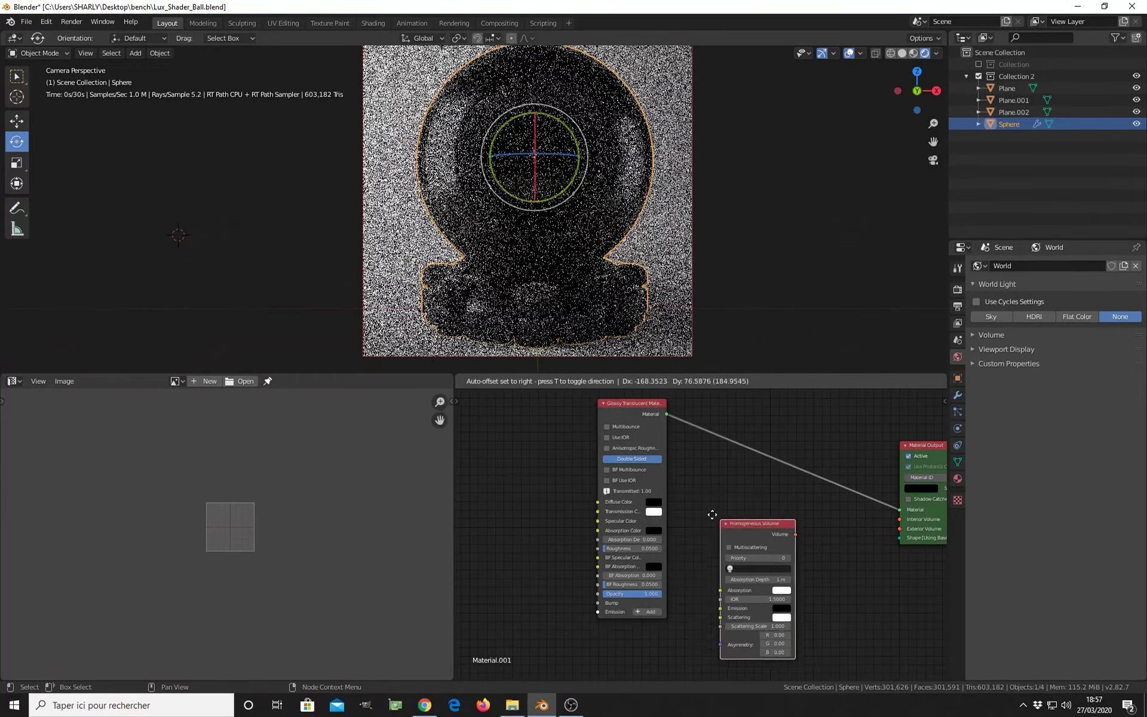
{"action": "left_click_drag", "start_coordinate": [776, 524], "coordinate": [900, 519]}
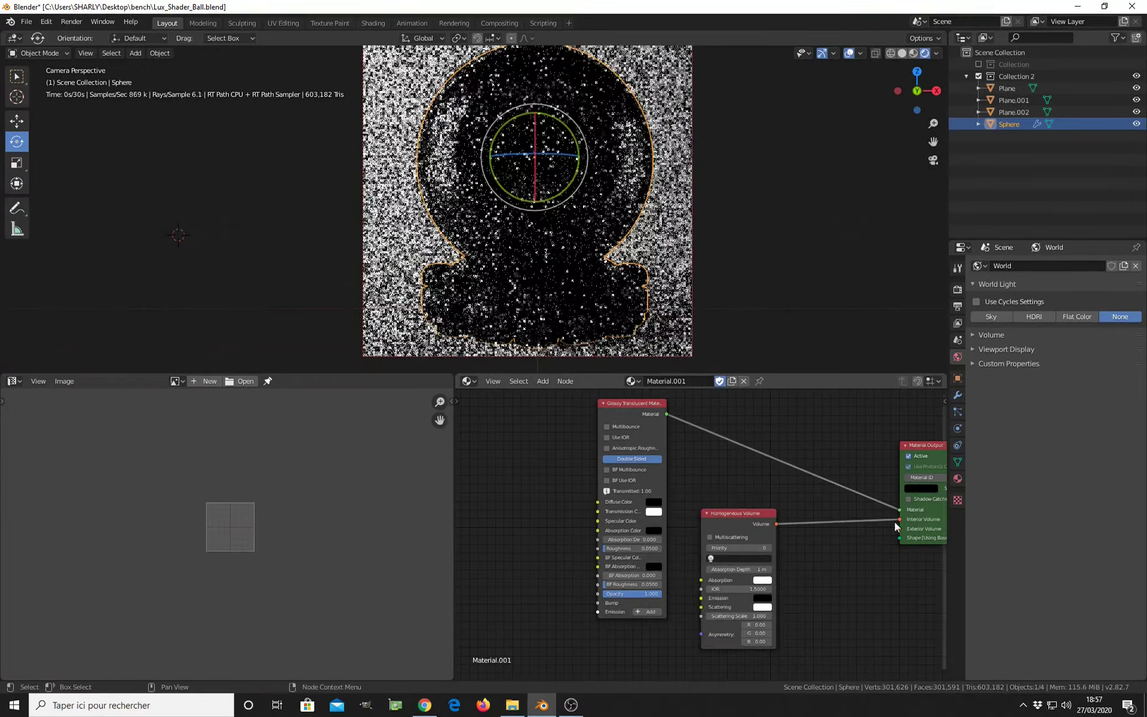
{"action": "left_click", "coordinate": [709, 537]}
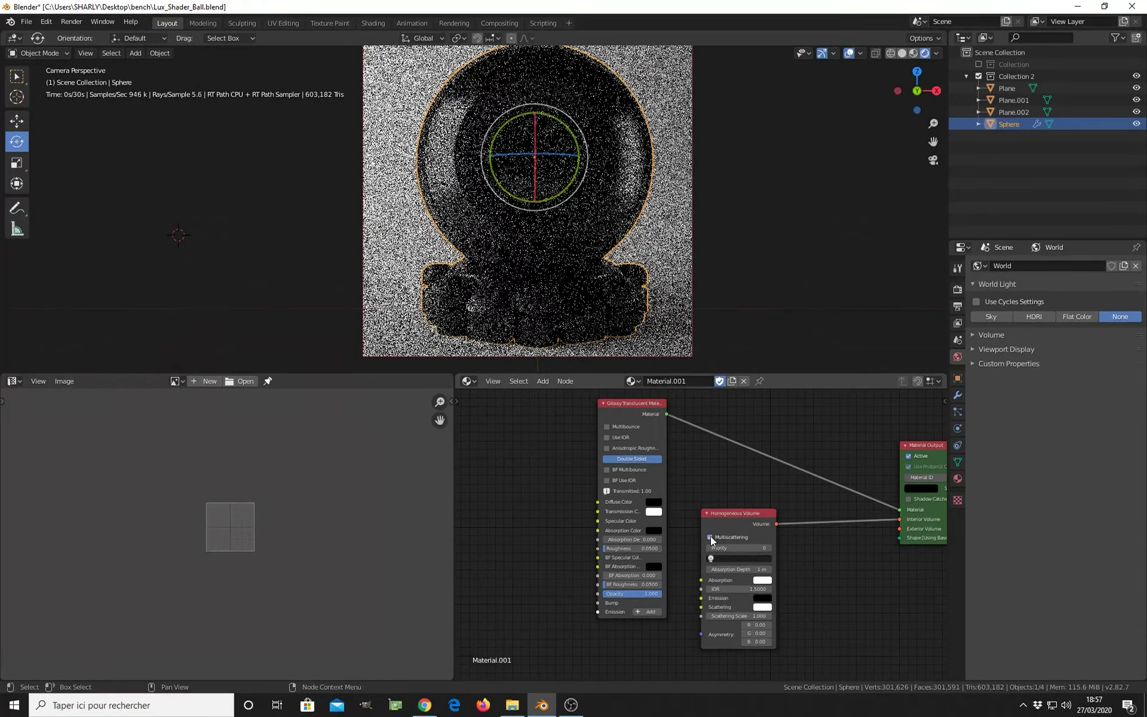
Step: Set the Homogeneous Volume's Absorption color to a light orange, about H 0.10, S 0.52 and V 1
{"action": "middle_click_drag", "start_coordinate": [767, 617], "coordinate": [774, 554]}
{"action": "scroll", "coordinate": [773, 554], "scroll_direction": "up", "scroll_amount": 2}
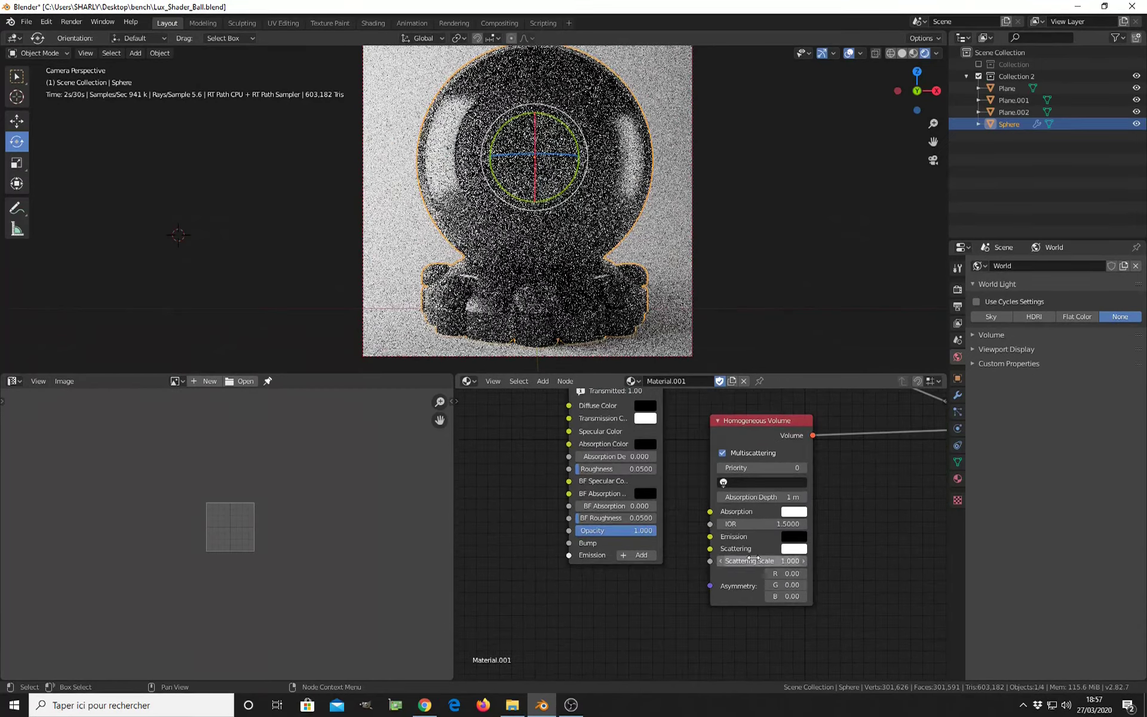
{"action": "left_click", "coordinate": [792, 512]}
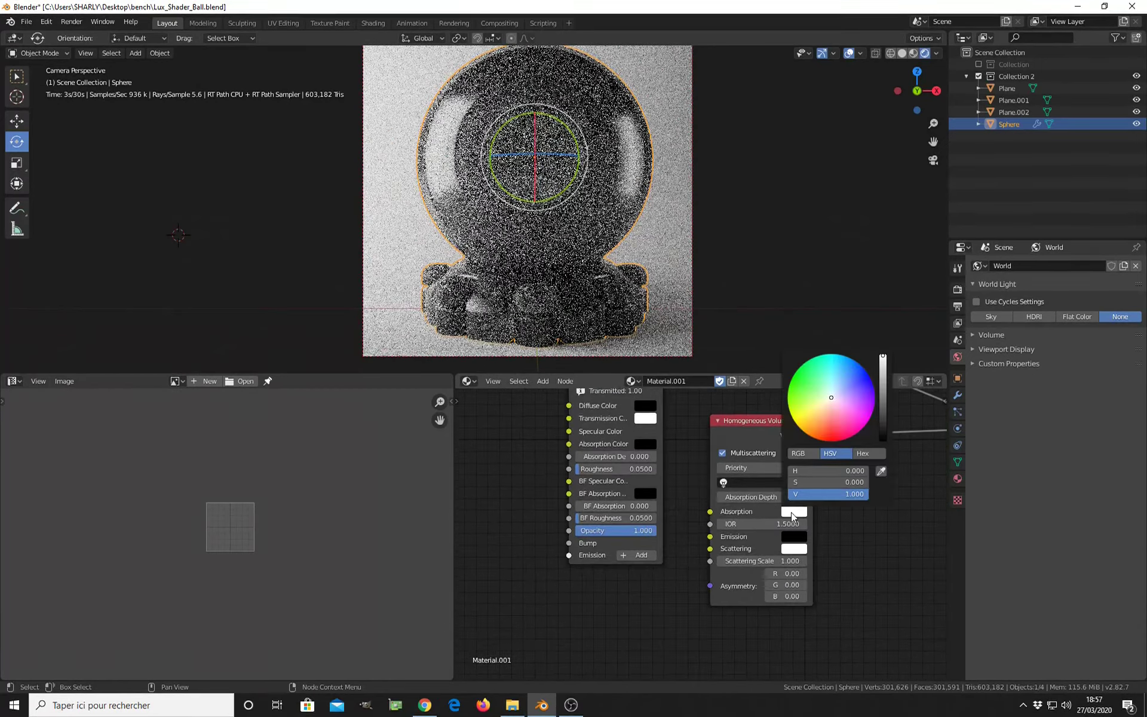
{"action": "left_click", "coordinate": [818, 415]}
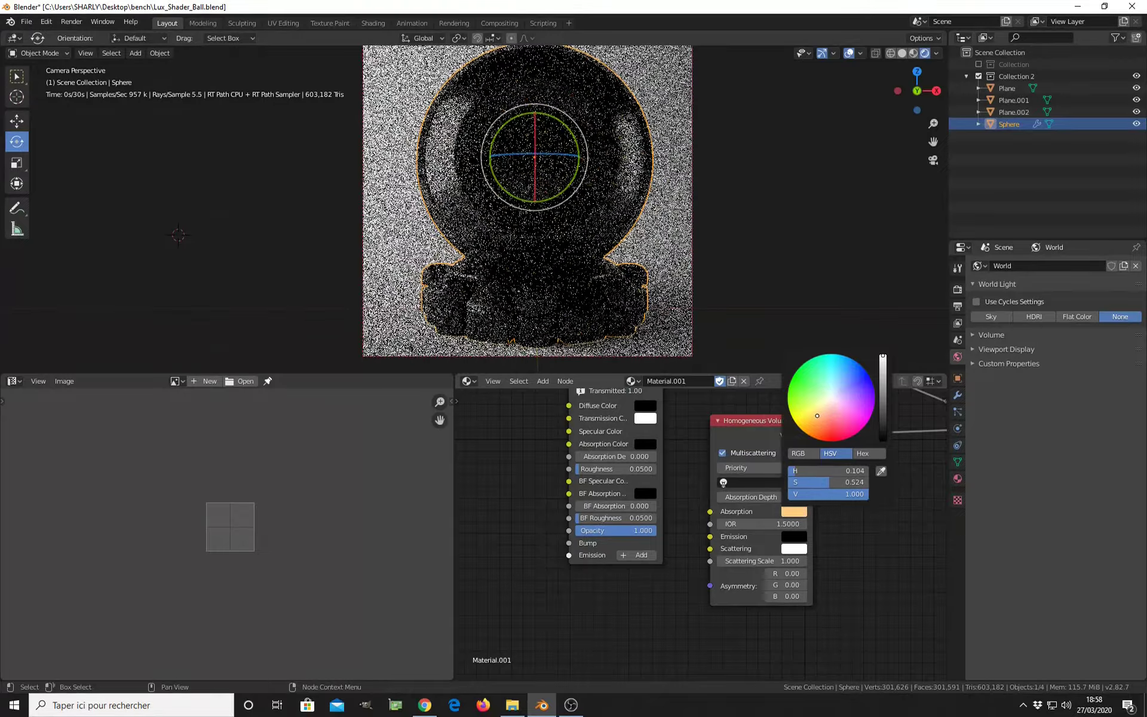
{"action": "left_click", "coordinate": [817, 417]}
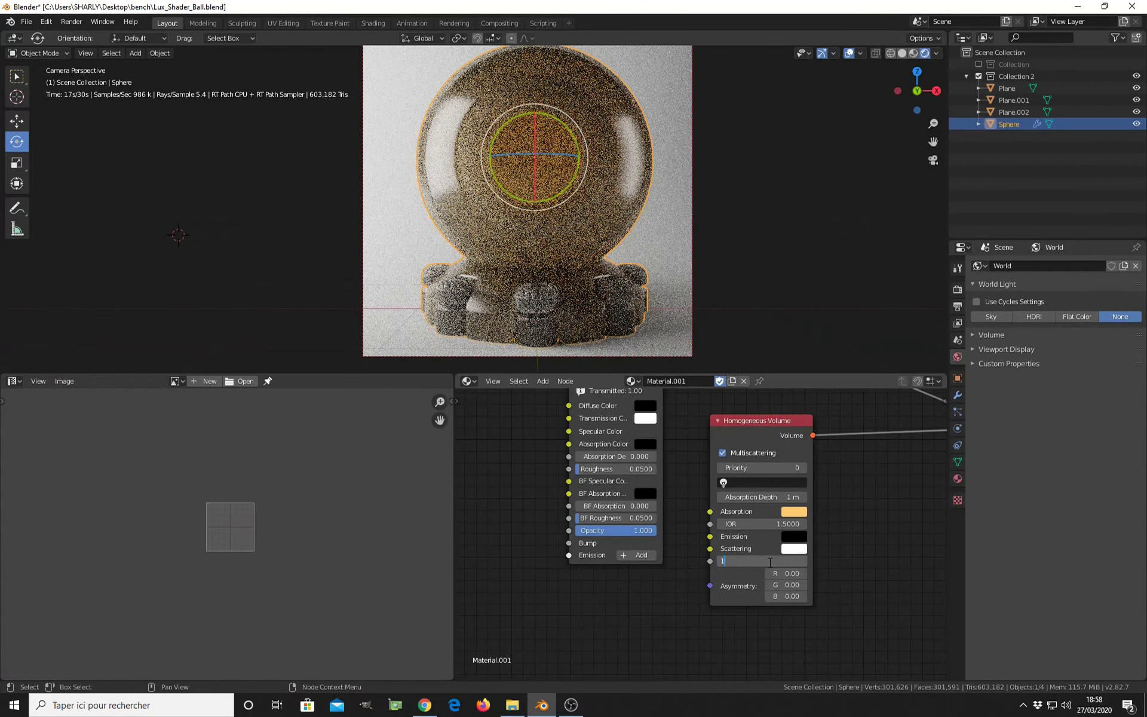
Step: Set the Homogeneous Volume's Scattering Scale to 10 and its Absorption Depth to 0.1 m
{"action": "type", "text": "10"}
{"action": "key", "text": "Return"}
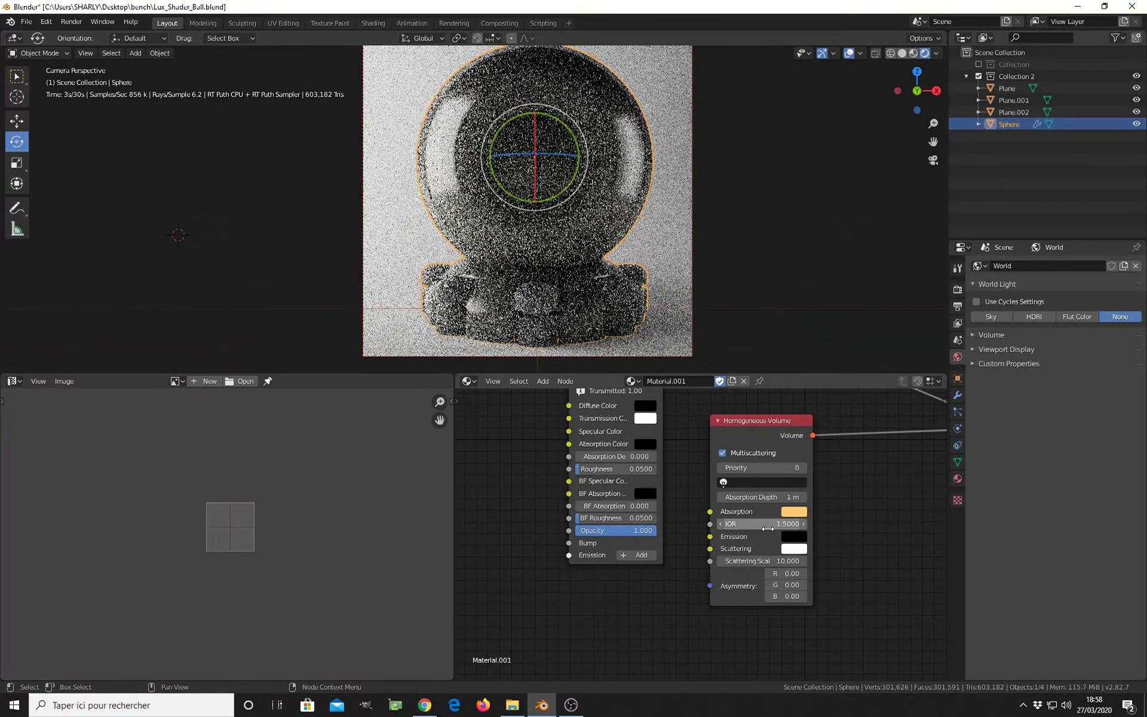
{"action": "scroll", "coordinate": [729, 541], "scroll_direction": "down", "scroll_amount": 1}
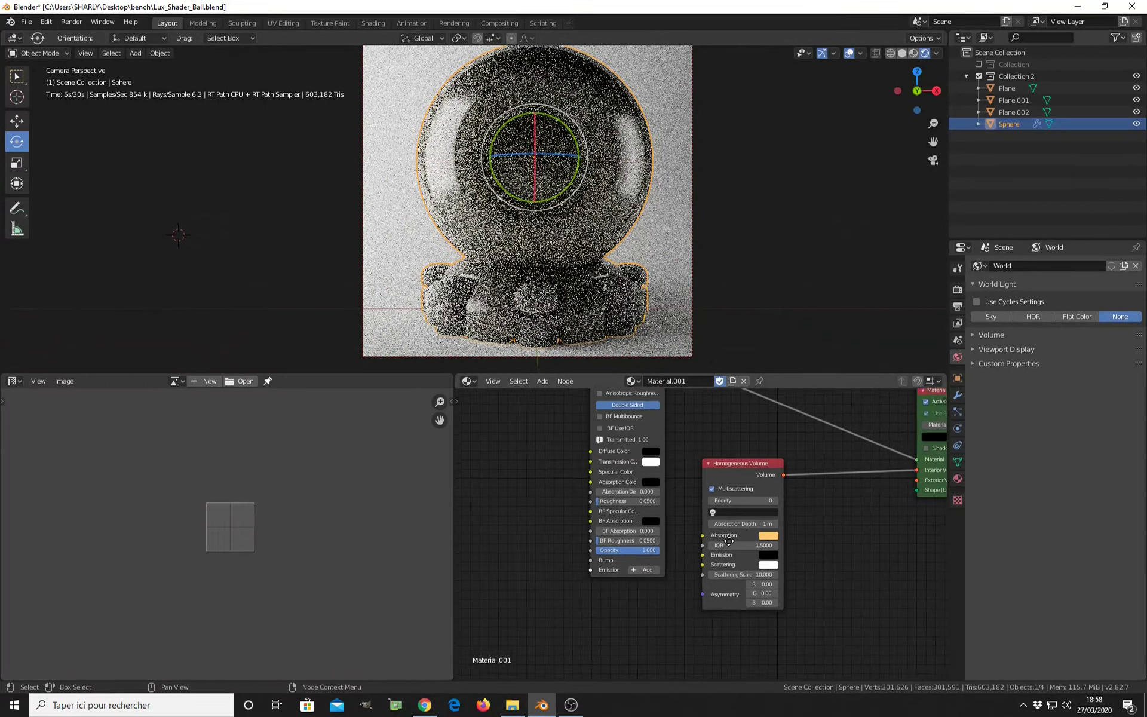
{"action": "middle_click_drag", "start_coordinate": [729, 541], "coordinate": [726, 543]}
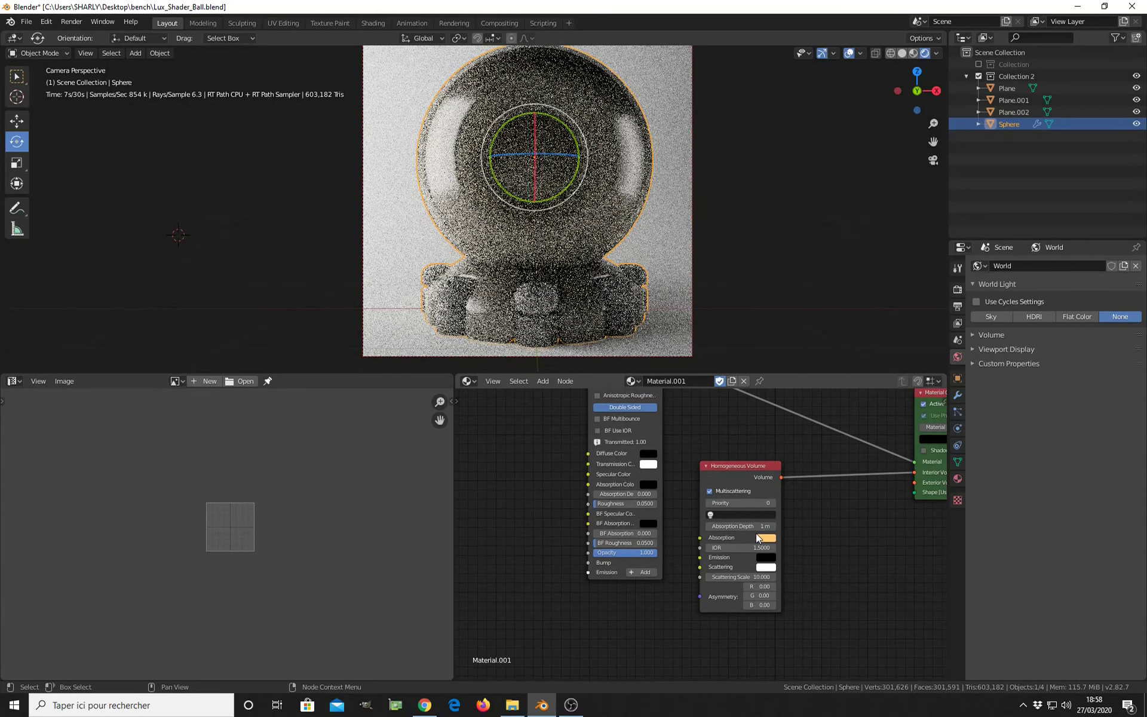
{"action": "scroll", "coordinate": [744, 526], "scroll_direction": "up", "scroll_amount": 2}
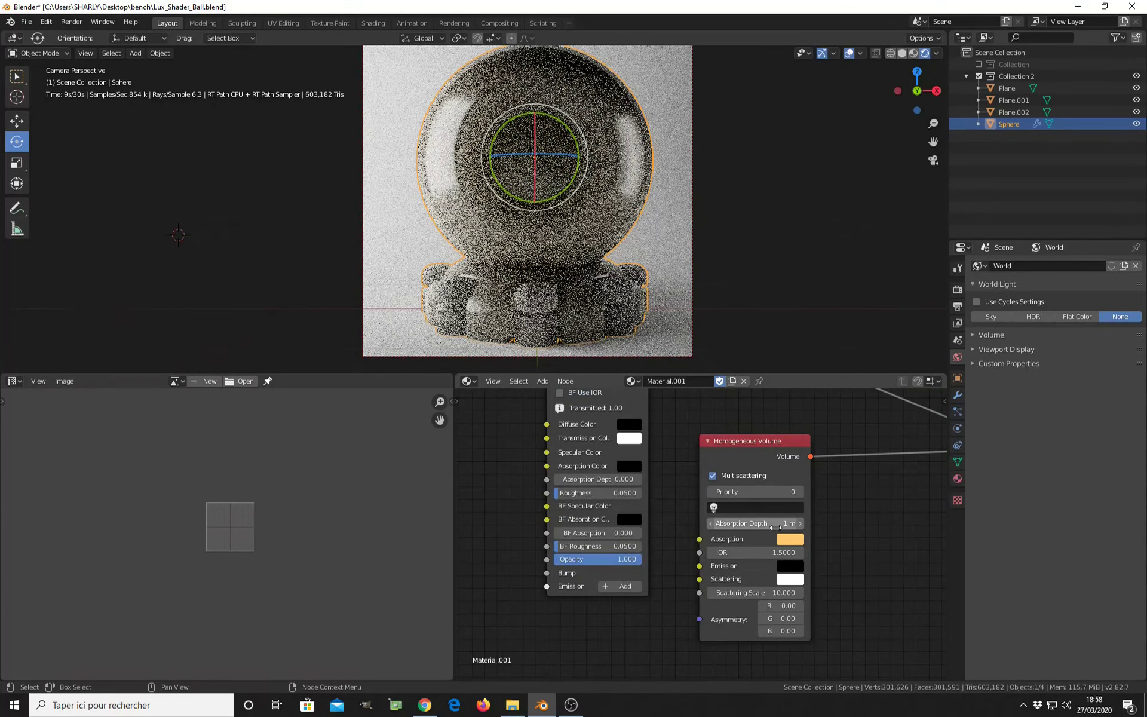
{"action": "left_click", "coordinate": [775, 524]}
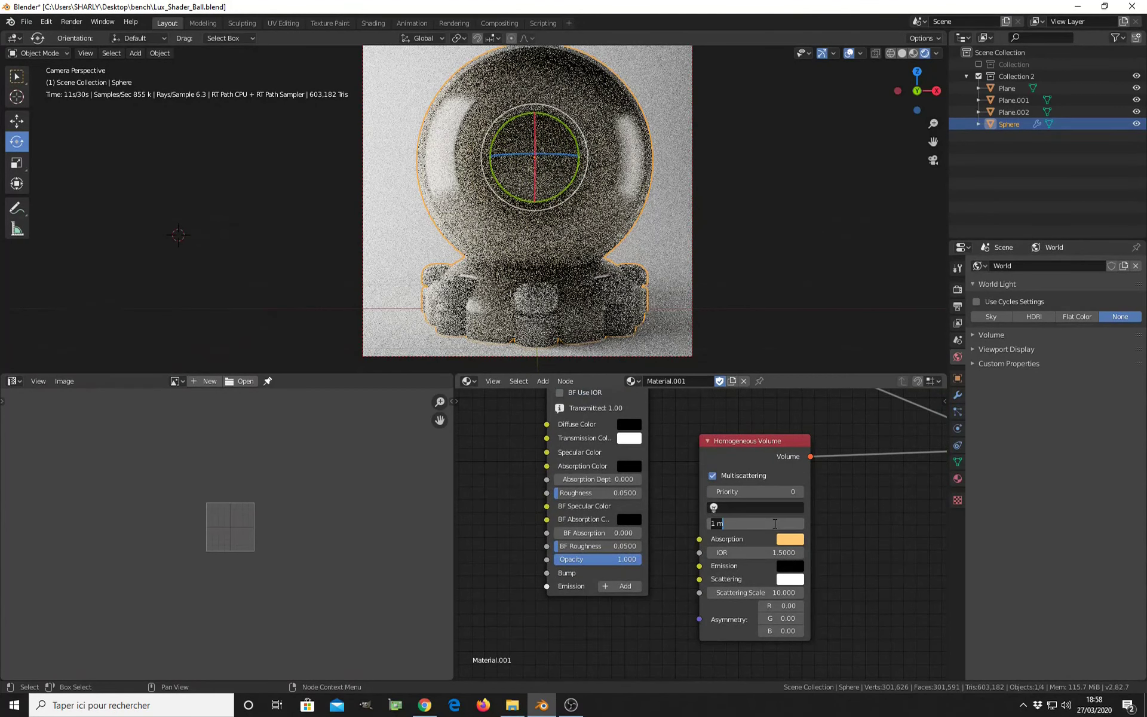
{"action": "type", "text": "0.1"}
{"action": "key", "text": "Return"}
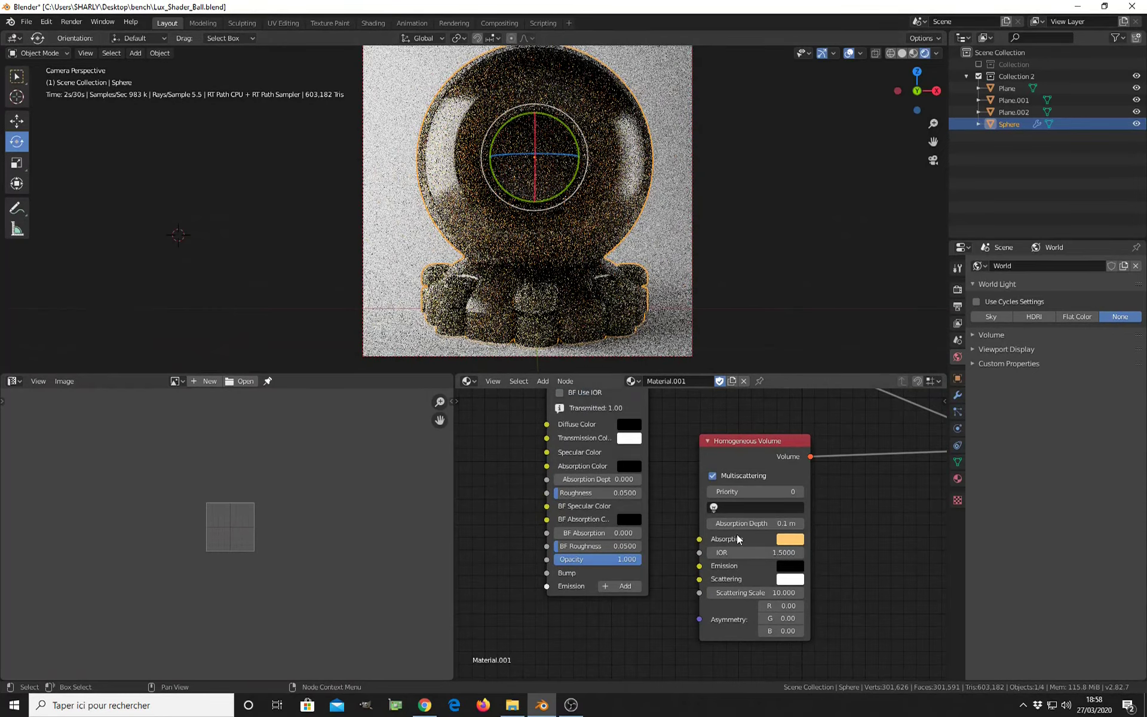
Step: Move the Homogeneous Volume node away from the Glossy Translucent node and set the latter's Opacity to 0.6
{"action": "scroll", "coordinate": [730, 526], "scroll_direction": "down", "scroll_amount": 1}
{"action": "middle_click_drag", "start_coordinate": [730, 526], "coordinate": [672, 523]}
{"action": "left_click_drag", "start_coordinate": [690, 461], "coordinate": [770, 468]}
{"action": "scroll", "coordinate": [612, 515], "scroll_direction": "up", "scroll_amount": 2}
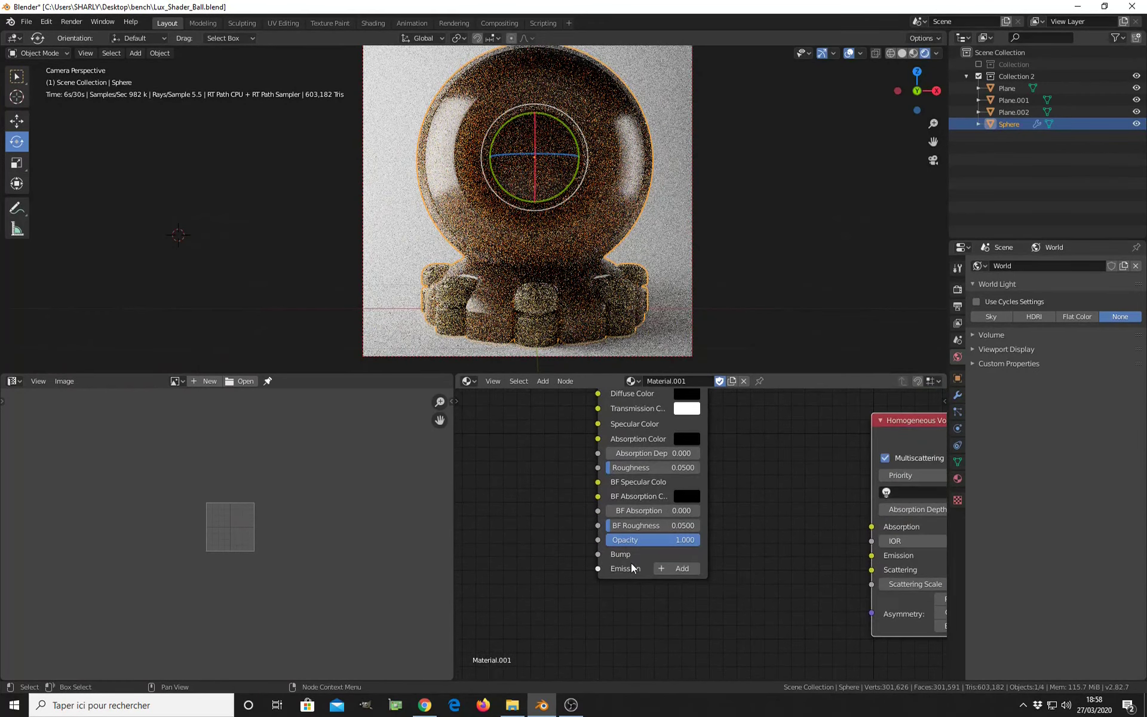
{"action": "left_click_drag", "start_coordinate": [687, 540], "coordinate": [649, 540]}
{"action": "scroll", "coordinate": [568, 645], "scroll_direction": "down", "scroll_amount": 2}
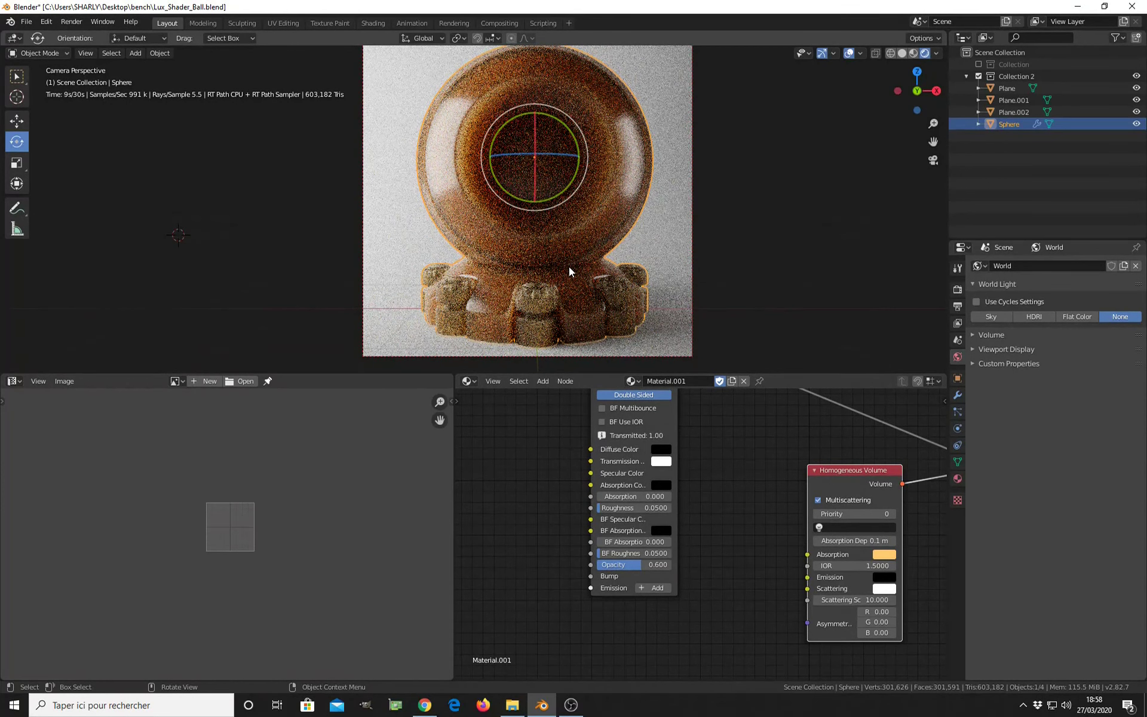
{"action": "scroll", "coordinate": [620, 533], "scroll_direction": "down", "scroll_amount": 2}
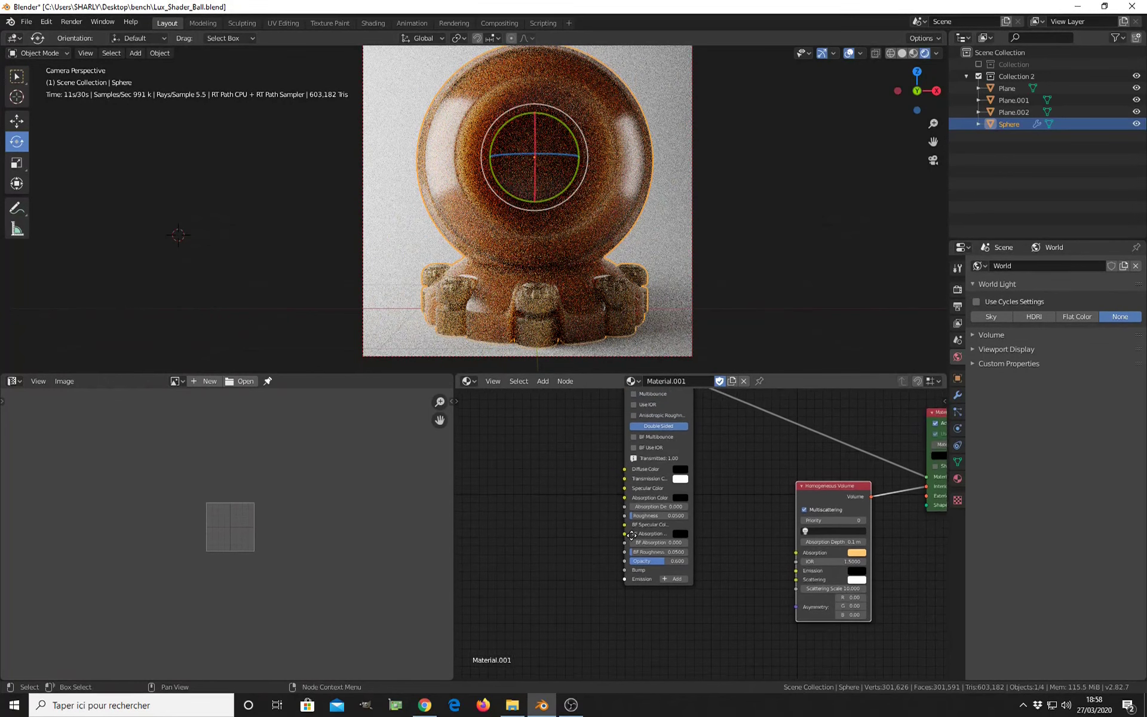
{"action": "middle_click_drag", "start_coordinate": [631, 535], "coordinate": [622, 502]}
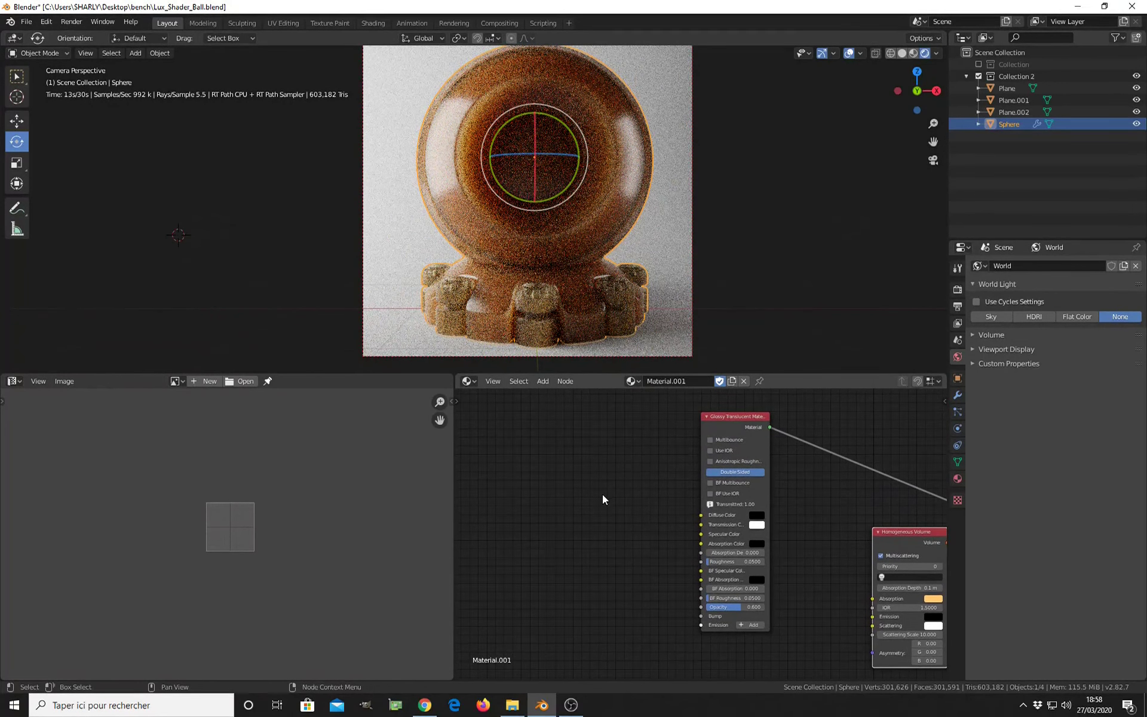
{"action": "key", "text": "shift+a"}
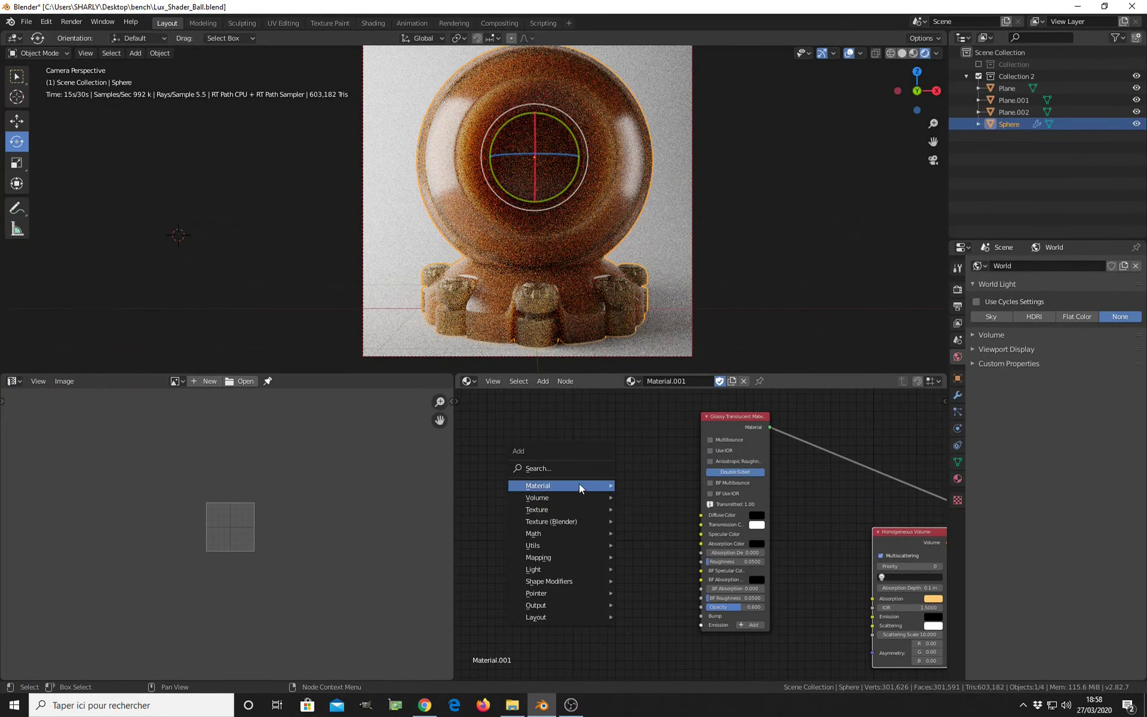
{"action": "mouse_move", "coordinate": [607, 510]}
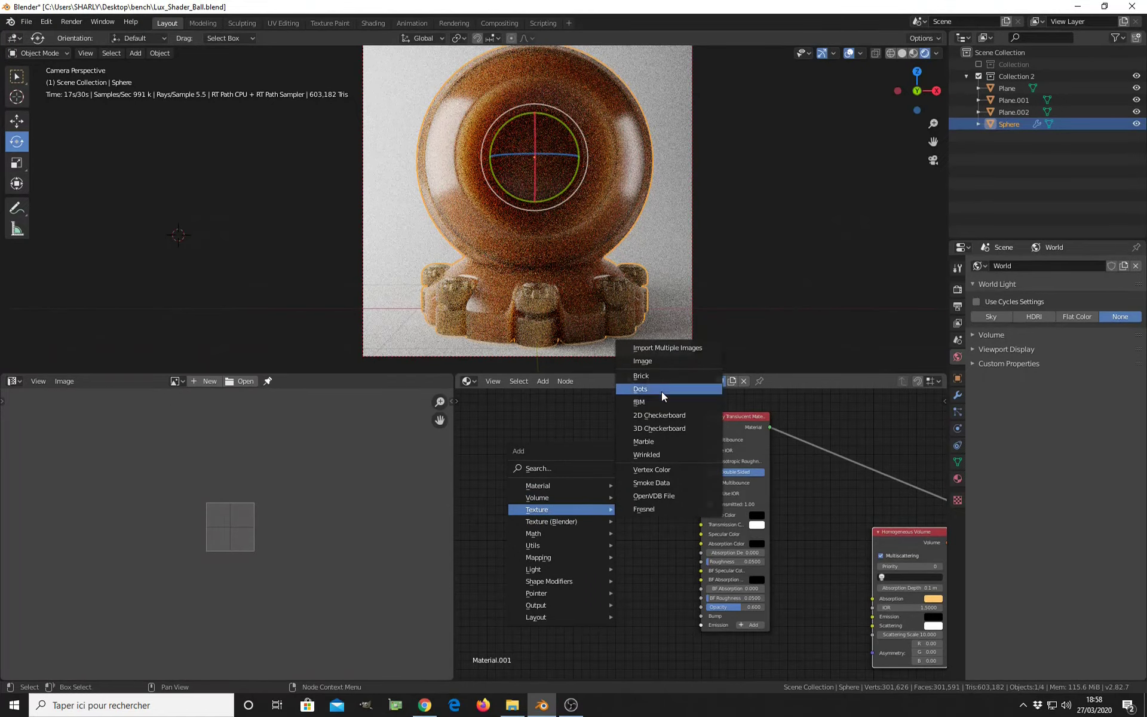
{"action": "left_click", "coordinate": [643, 361]}
{"action": "left_click_drag", "start_coordinate": [602, 478], "coordinate": [701, 515]}
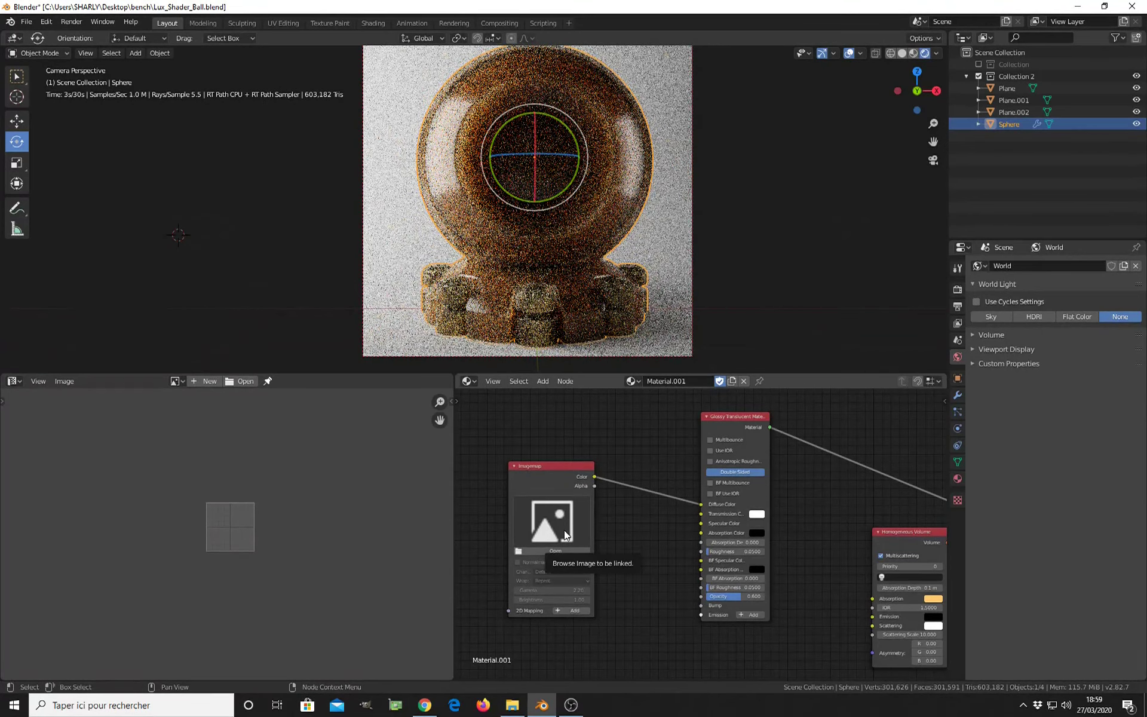
{"action": "key", "text": "x"}
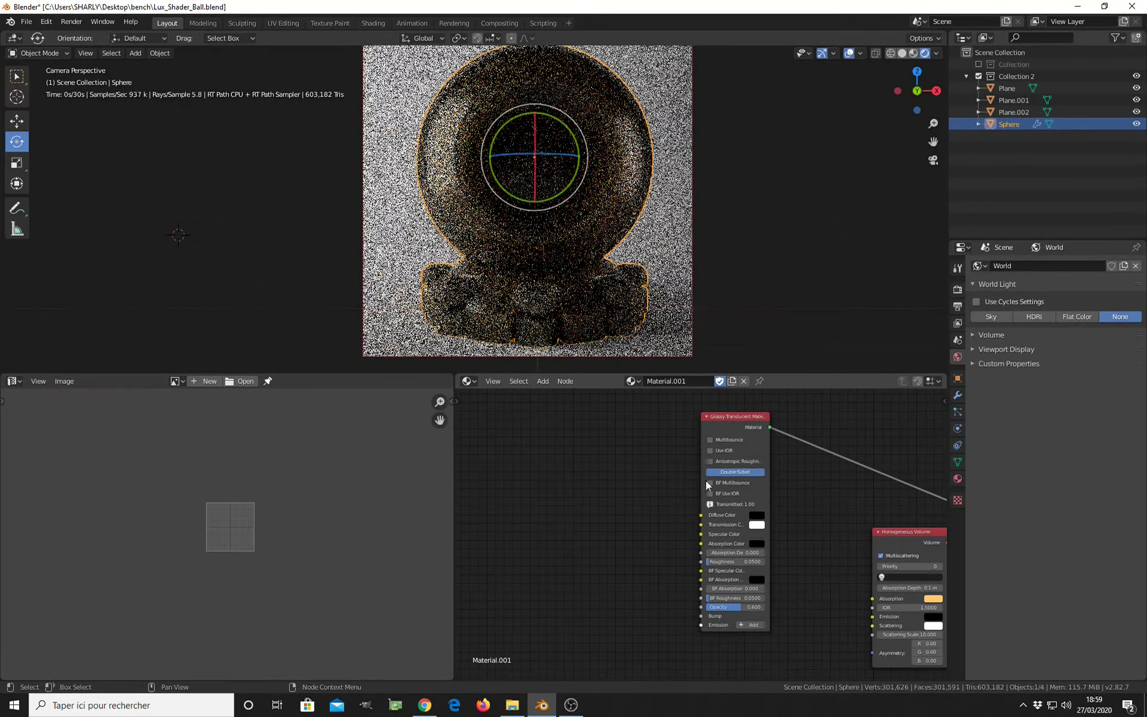
Step: Delete the Glossy Translucent and Homogeneous Volume nodes, leaving only the Material Output
{"action": "key", "text": "Home"}
{"action": "left_click", "coordinate": [647, 463]}
{"action": "key", "text": "x"}
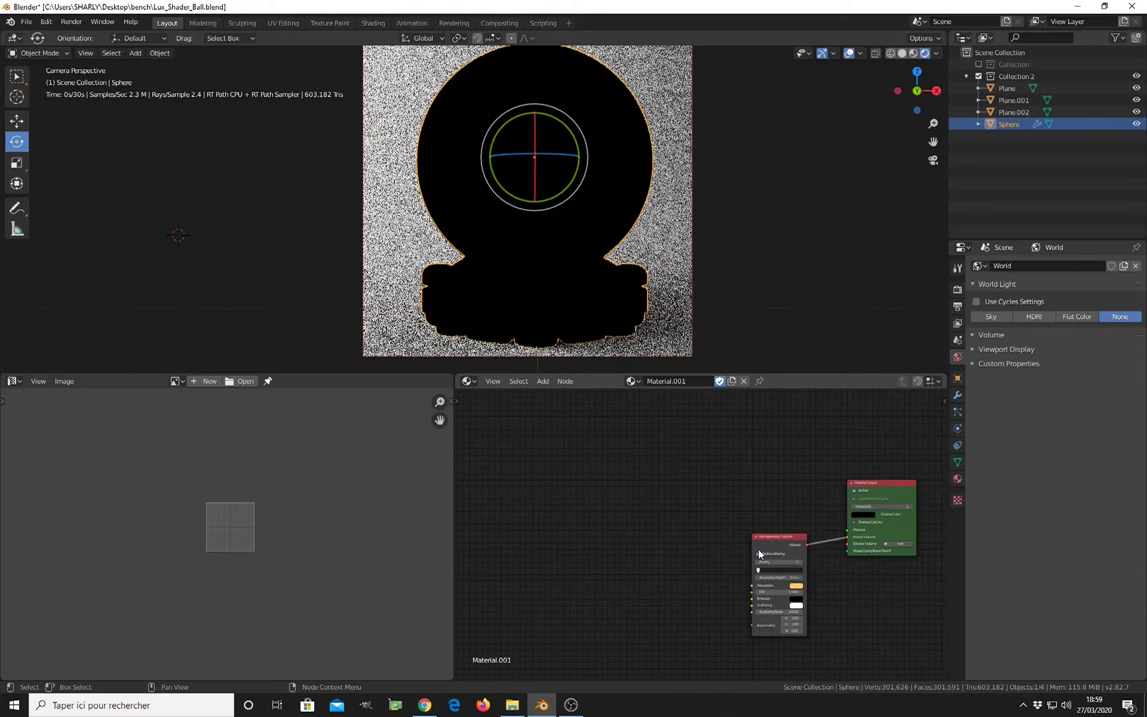
{"action": "left_click", "coordinate": [779, 543]}
{"action": "key", "text": "x"}
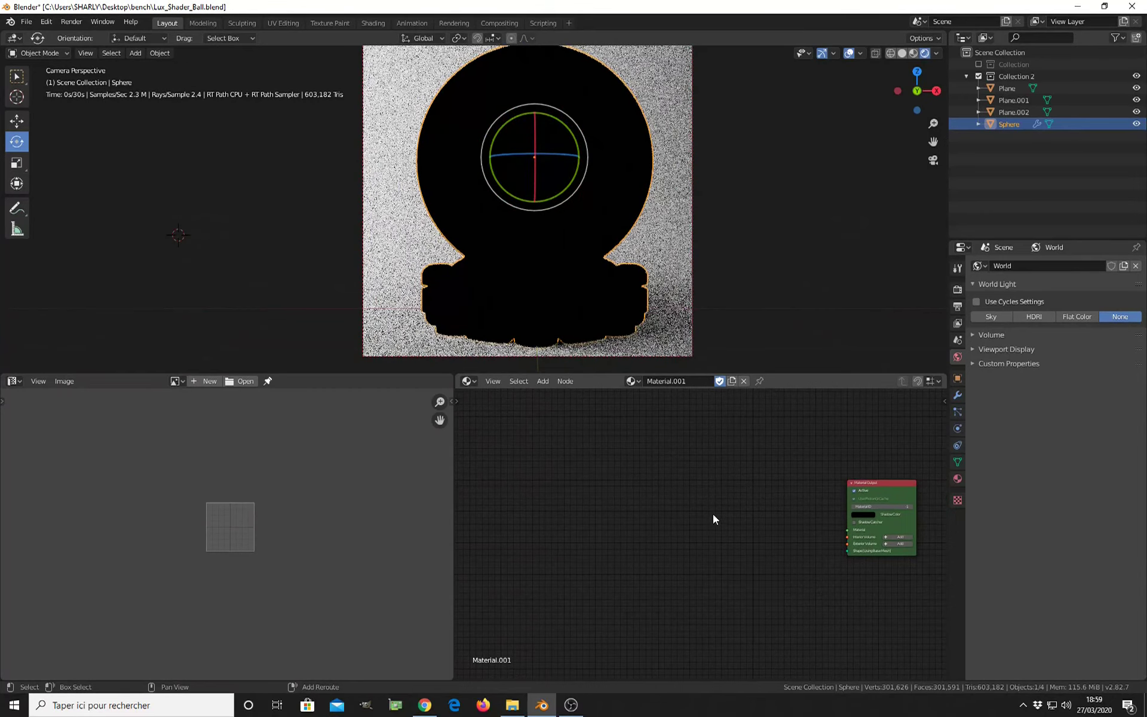
Step: Add a Matte Translucent material node and connect it to the Material Output's Material input
{"action": "key", "text": "shift+a"}
{"action": "mouse_move", "coordinate": [714, 517]}
{"action": "mouse_move", "coordinate": [683, 490]}
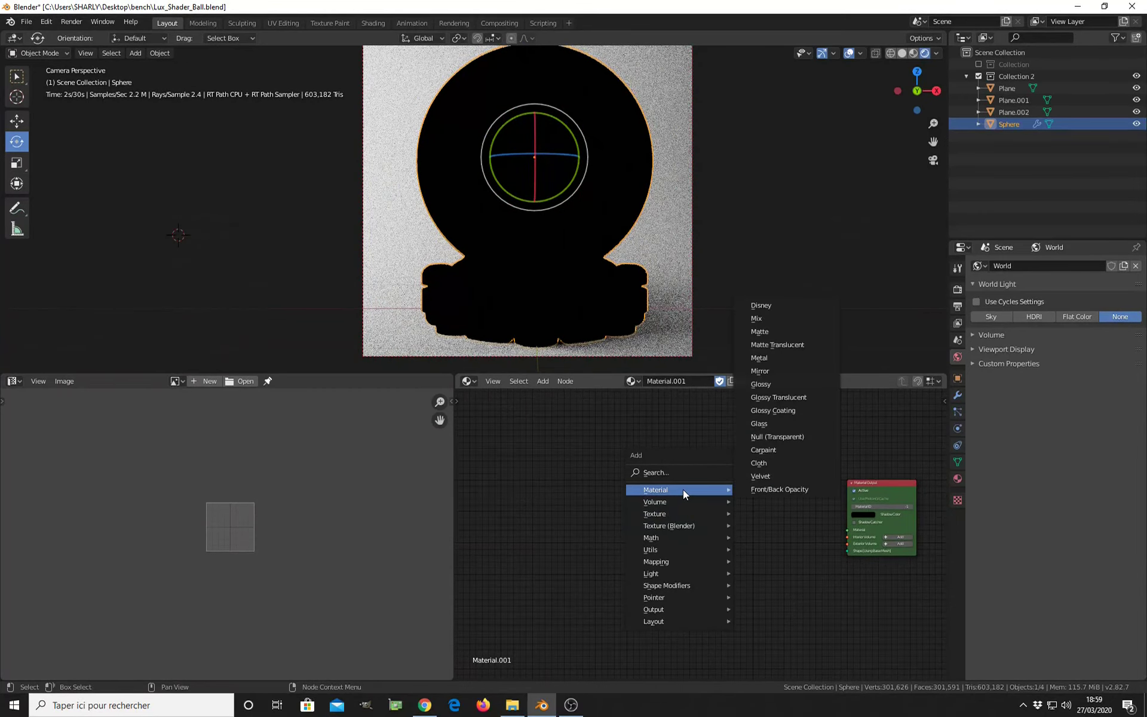
{"action": "left_click", "coordinate": [776, 345]}
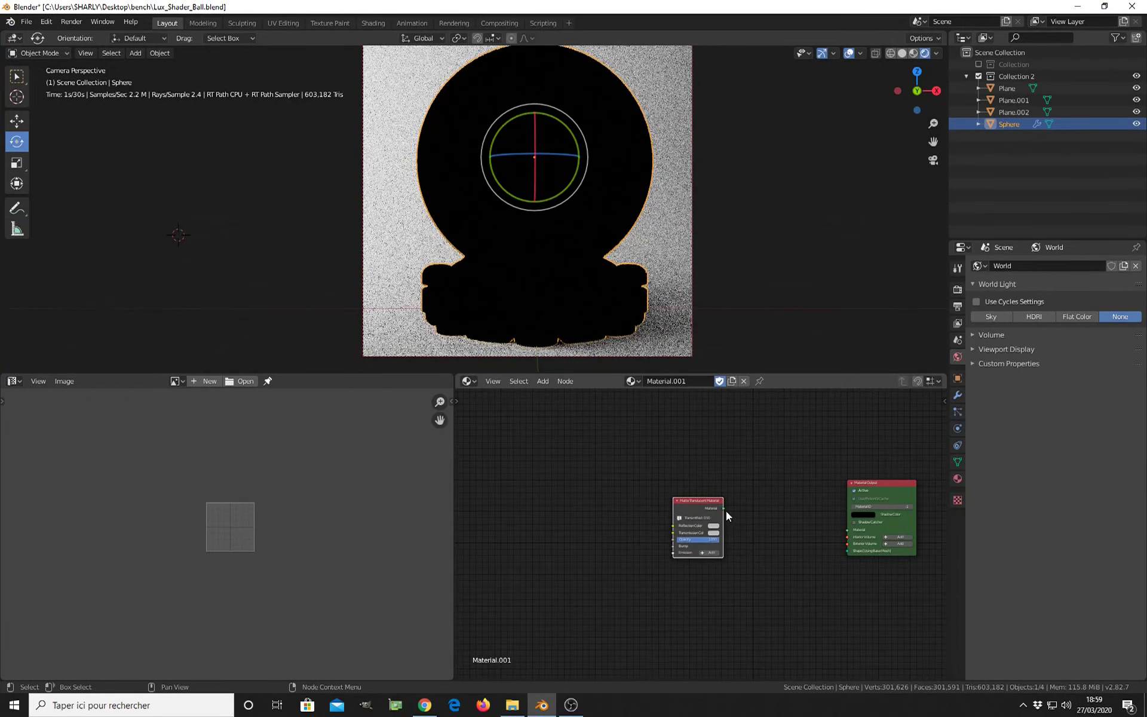
{"action": "left_click_drag", "start_coordinate": [723, 508], "coordinate": [847, 530]}
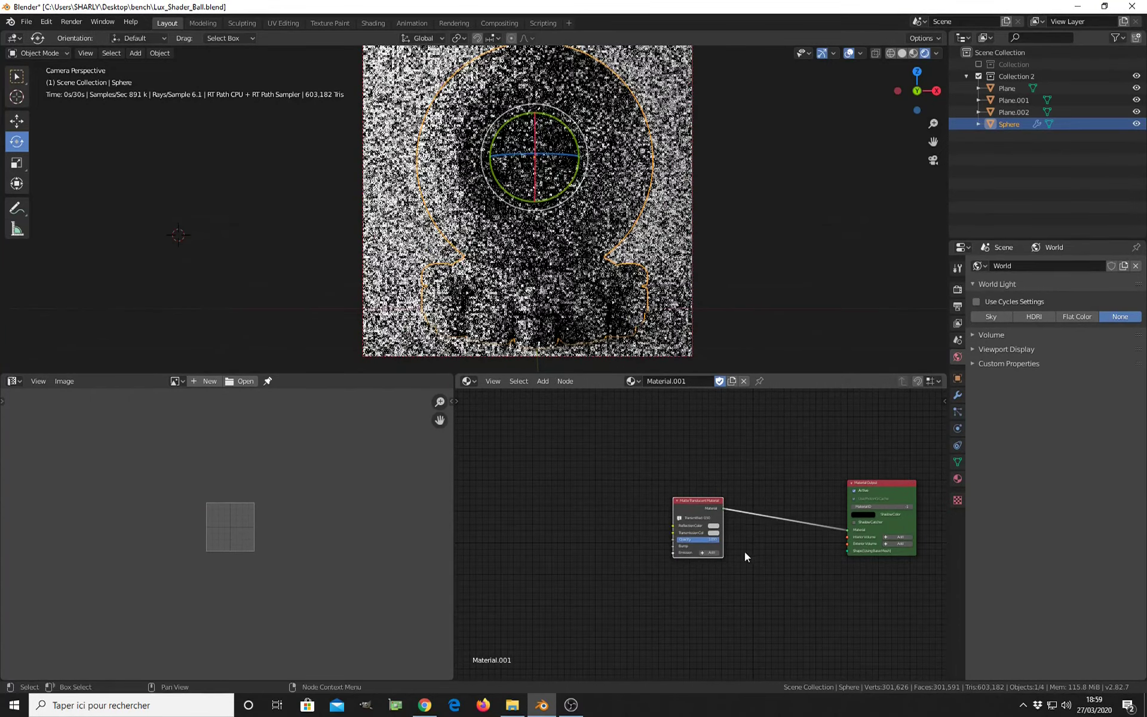
Step: Set the Matte Translucent node's Reflection Color to black and its Transmission Color to white with V 1, and deselect everything
{"action": "scroll", "coordinate": [657, 577], "scroll_direction": "up", "scroll_amount": 2}
{"action": "scroll", "coordinate": [634, 540], "scroll_direction": "up", "scroll_amount": 1}
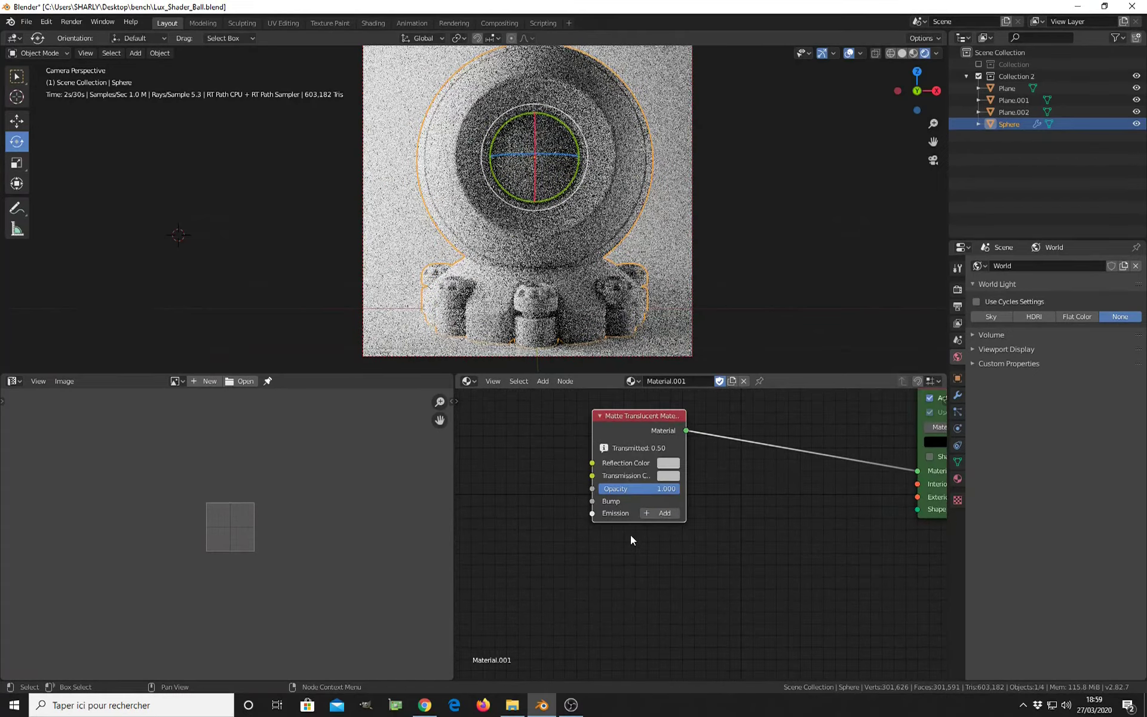
{"action": "scroll", "coordinate": [629, 547], "scroll_direction": "up", "scroll_amount": 1}
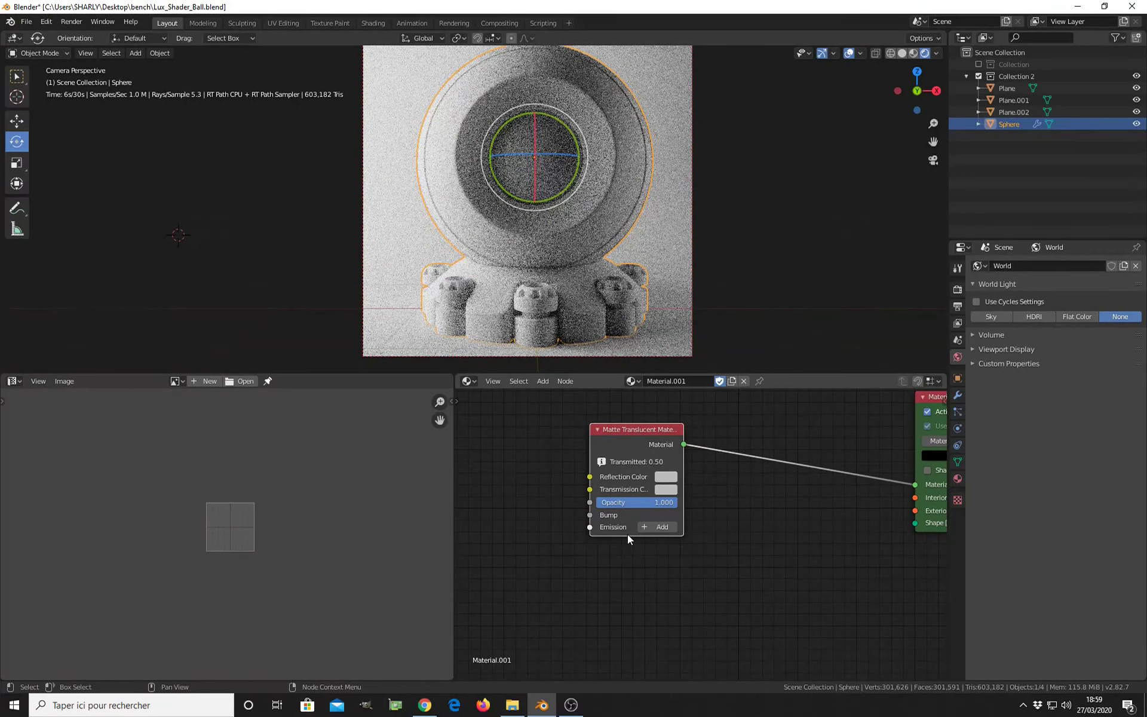
{"action": "scroll", "coordinate": [630, 538], "scroll_direction": "up", "scroll_amount": 1}
{"action": "scroll", "coordinate": [632, 540], "scroll_direction": "up", "scroll_amount": 1}
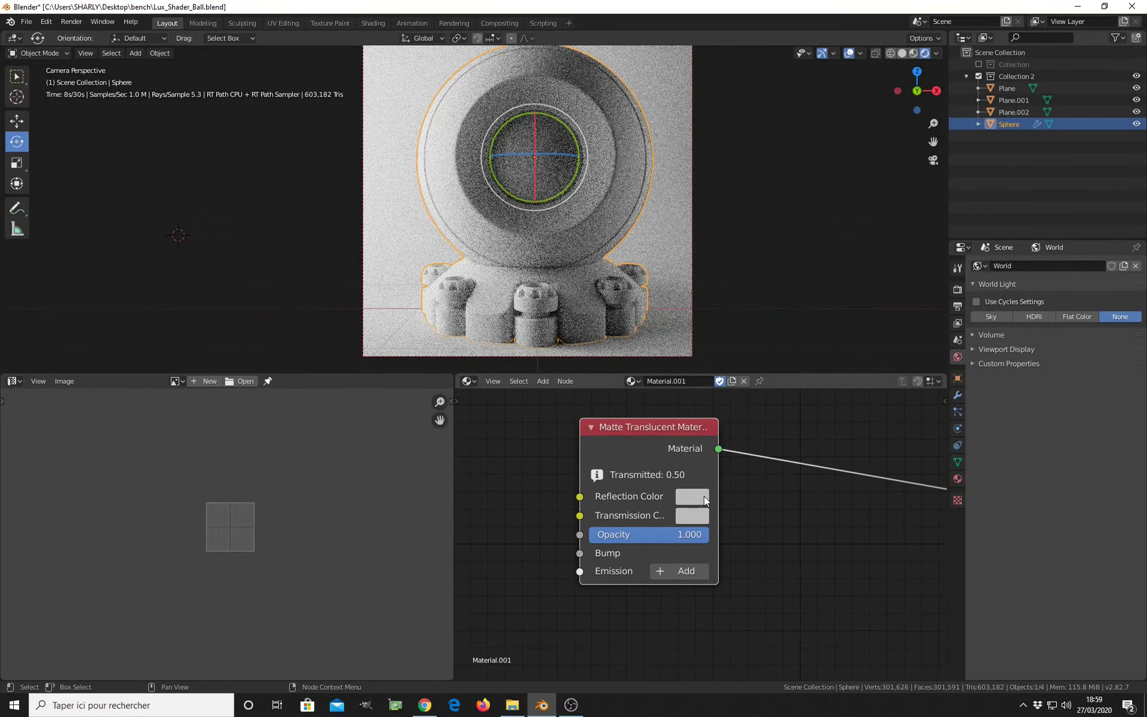
{"action": "left_click", "coordinate": [703, 497]}
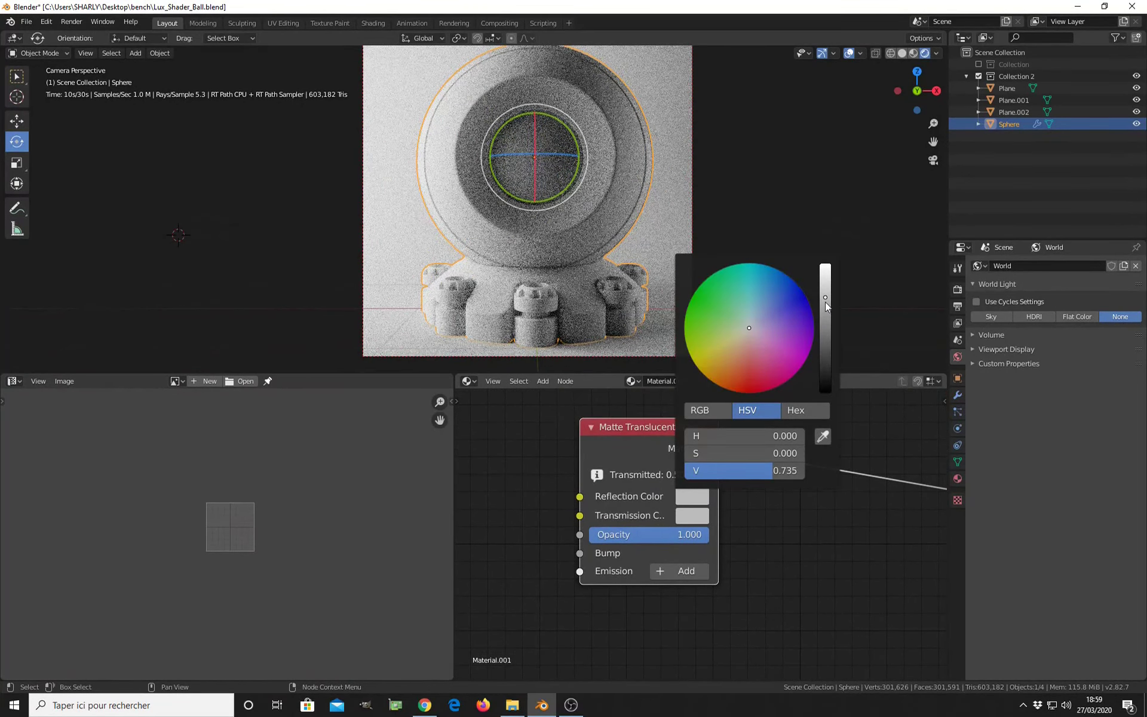
{"action": "left_click_drag", "start_coordinate": [826, 298], "coordinate": [825, 391]}
{"action": "left_click", "coordinate": [692, 515]}
{"action": "left_click_drag", "start_coordinate": [744, 490], "coordinate": [789, 489]}
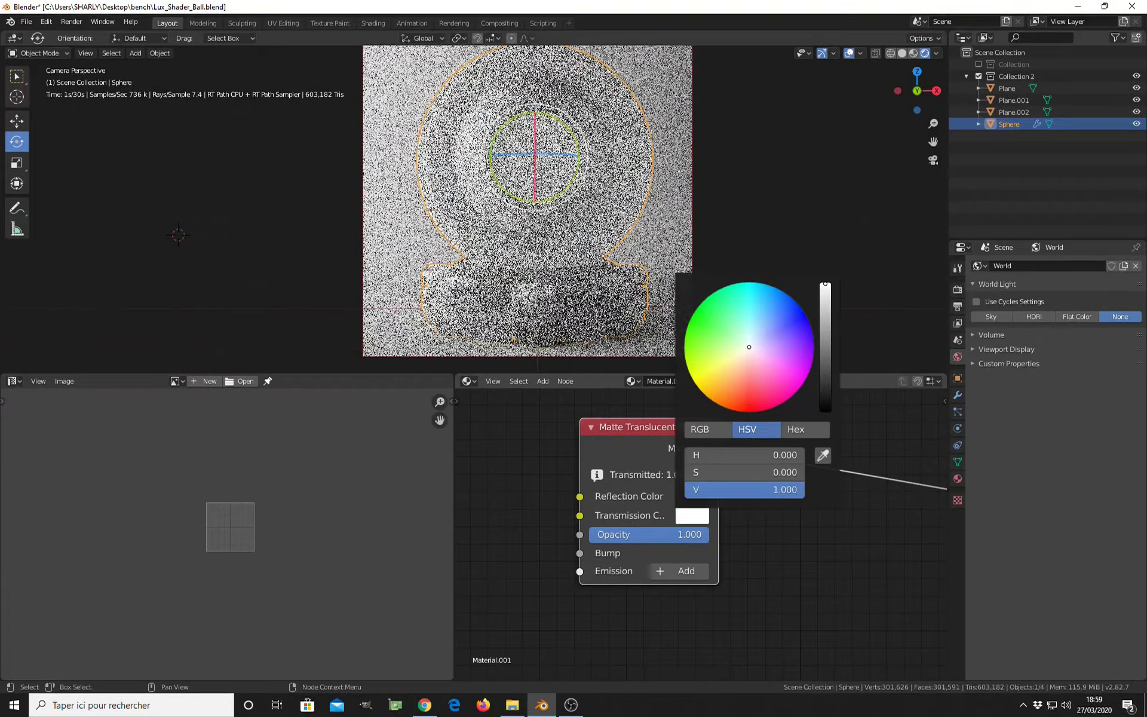
{"action": "left_click", "coordinate": [673, 302]}
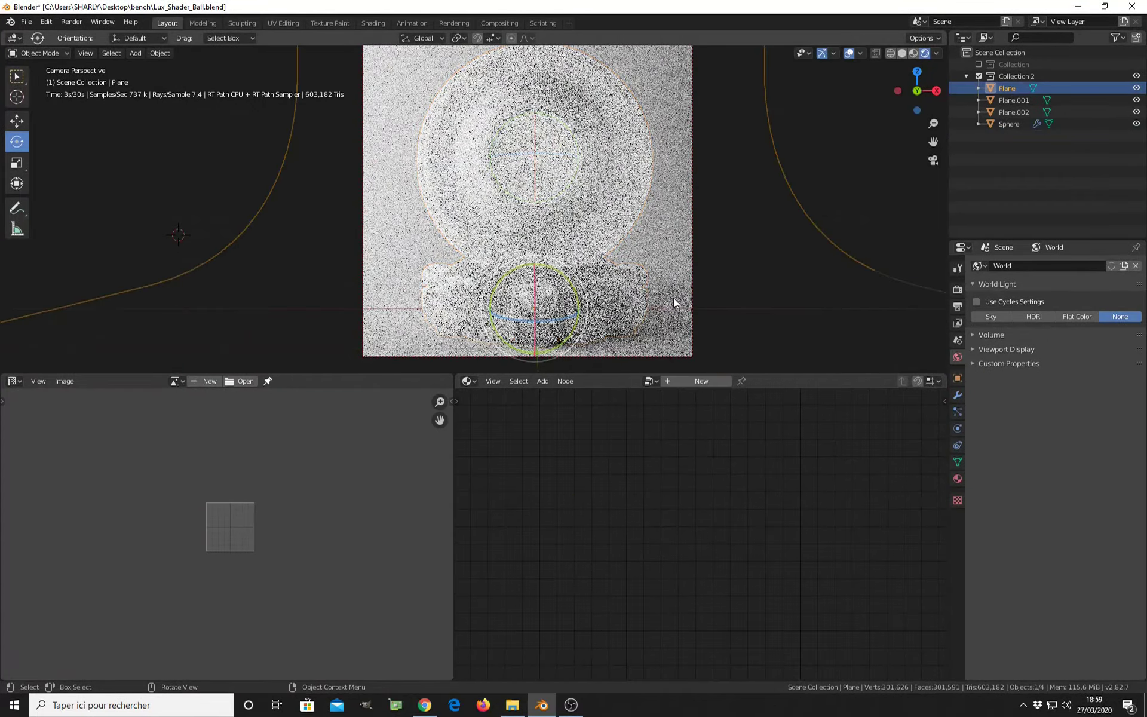
{"action": "left_click", "coordinate": [777, 300]}
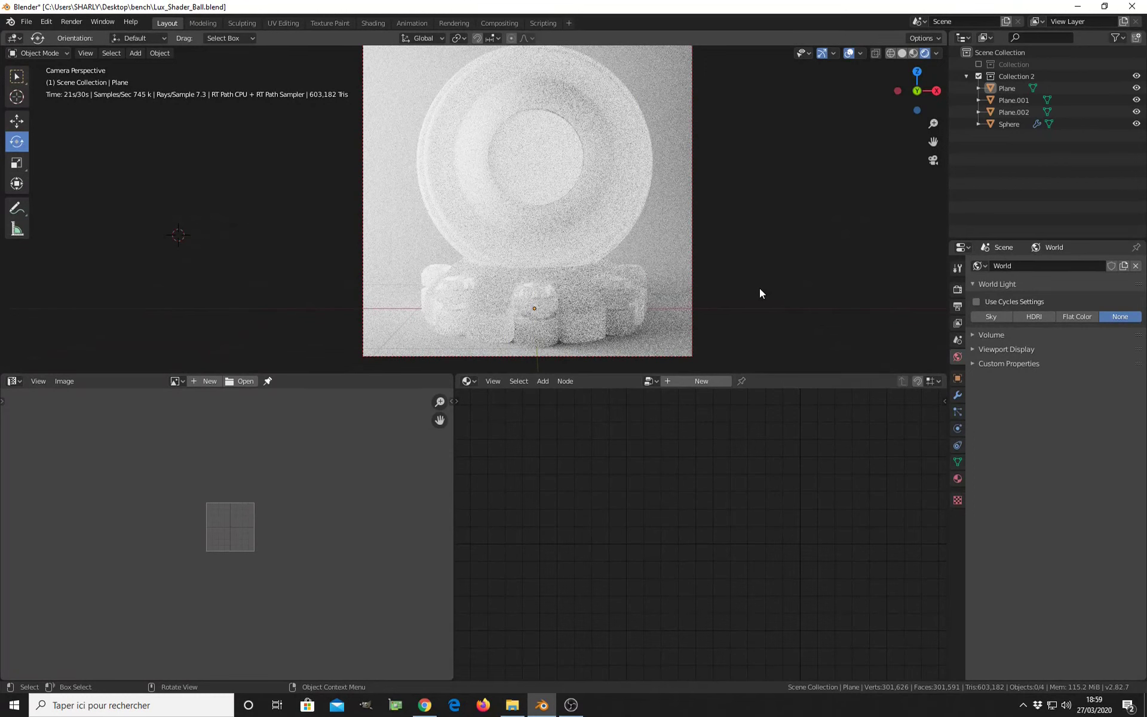
Step: Reselect the shader ball and brighten the Matte Translucent node's Reflection Color to a dark grey
{"action": "left_click", "coordinate": [596, 229]}
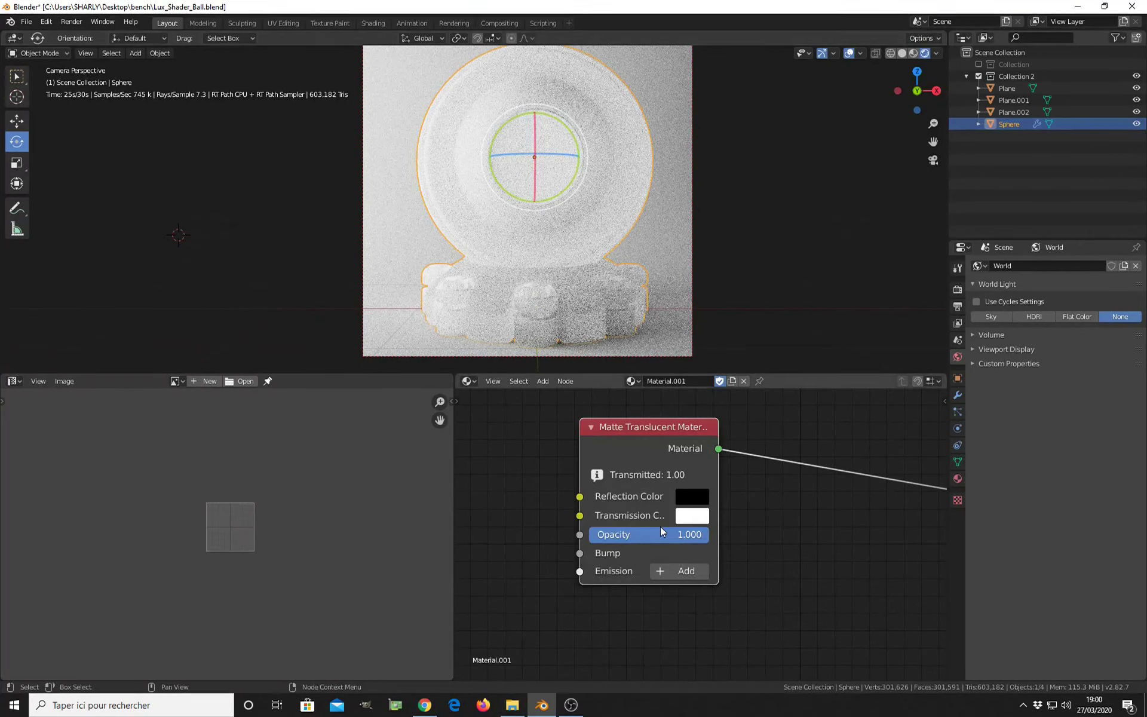
{"action": "left_click", "coordinate": [695, 498]}
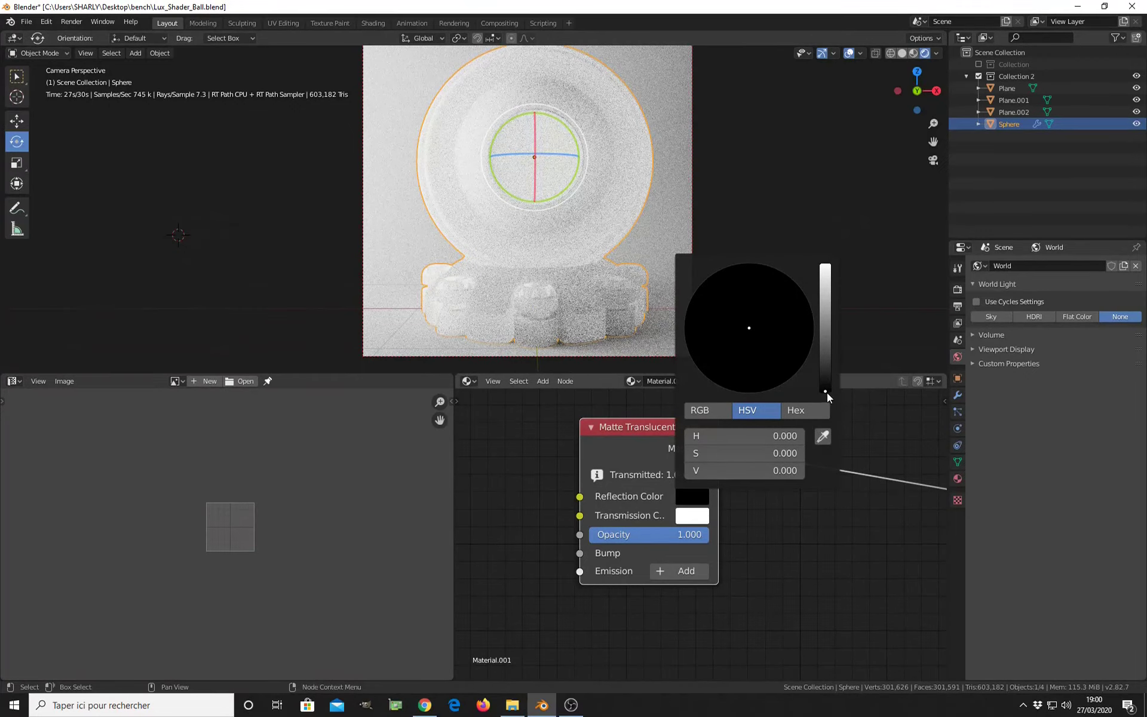
{"action": "left_click_drag", "start_coordinate": [827, 391], "coordinate": [825, 386]}
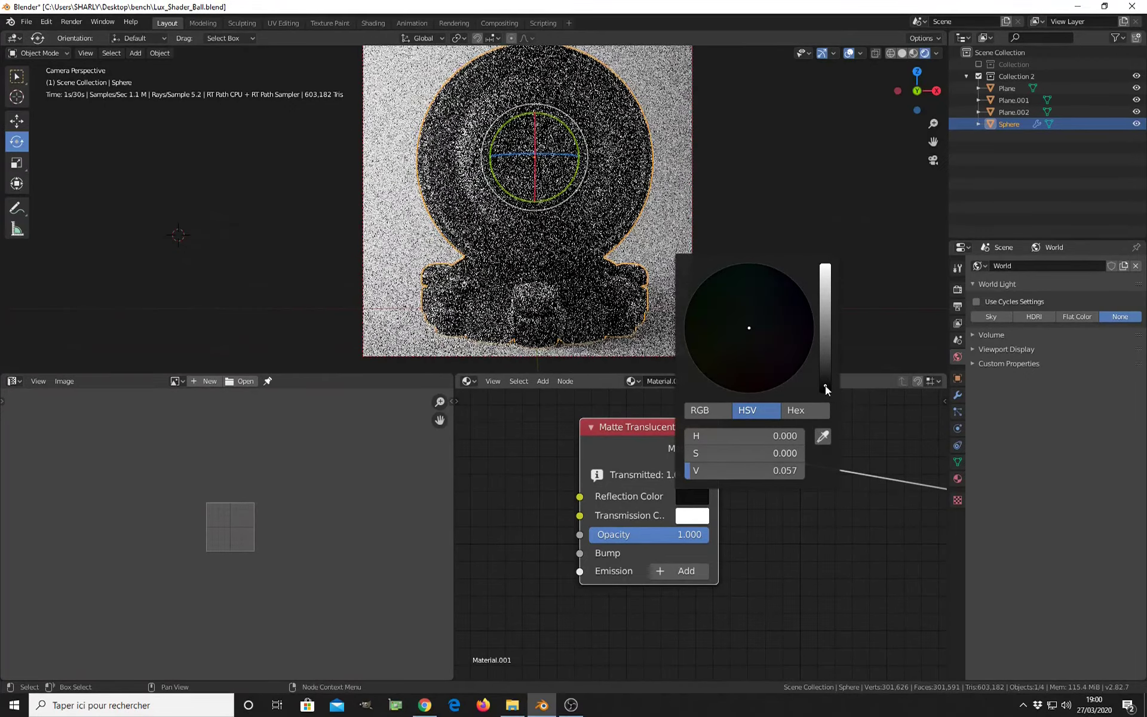
{"action": "left_click_drag", "start_coordinate": [826, 386], "coordinate": [821, 355]}
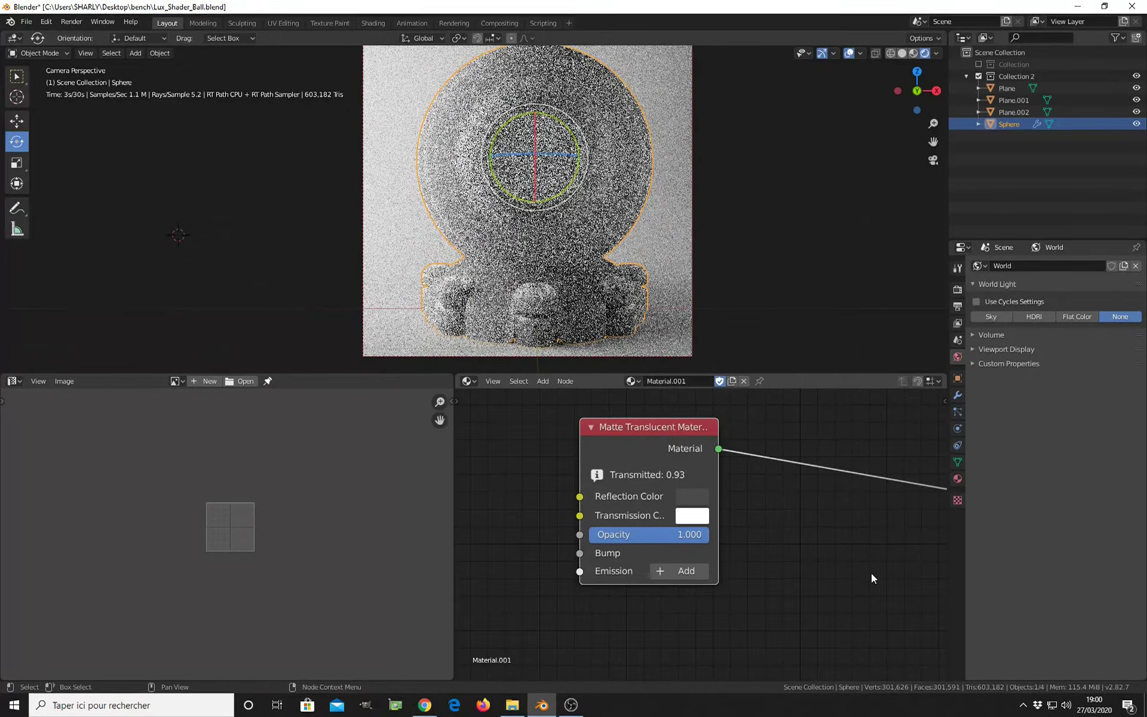
Step: Replace the Matte Translucent node with a Glossy Translucent node connected to the Material Output's Material input
{"action": "scroll", "coordinate": [704, 568], "scroll_direction": "down", "scroll_amount": 1}
{"action": "middle_click_drag", "start_coordinate": [704, 568], "coordinate": [596, 526]}
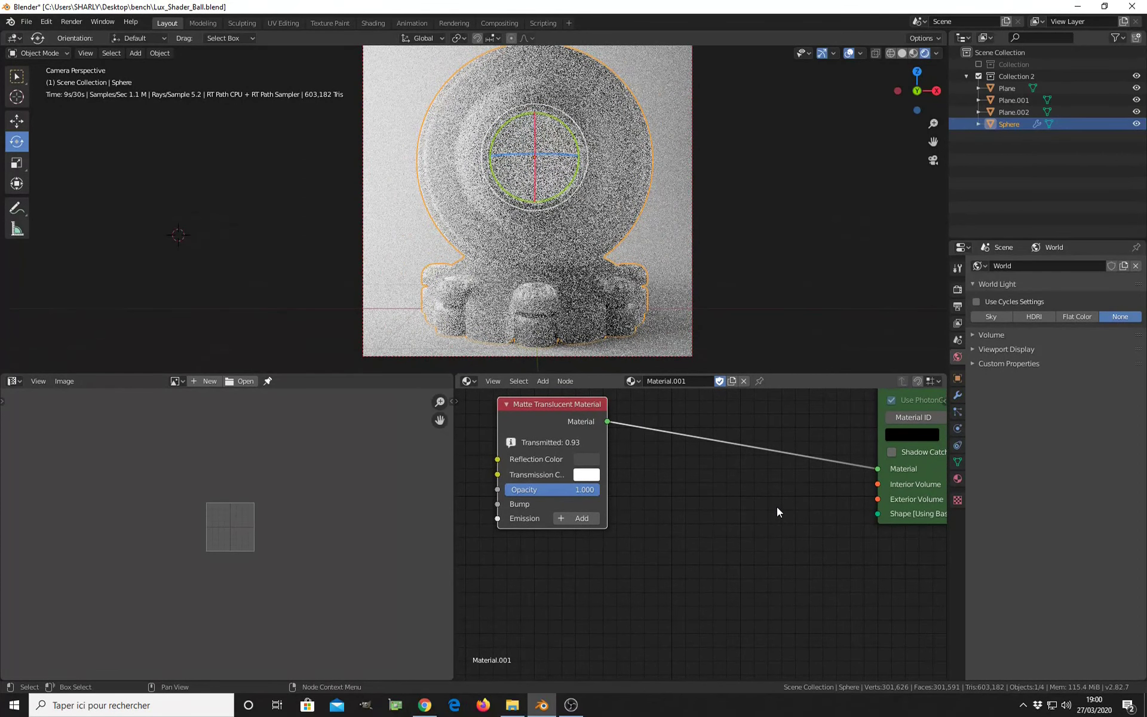
{"action": "scroll", "coordinate": [746, 505], "scroll_direction": "down", "scroll_amount": 2}
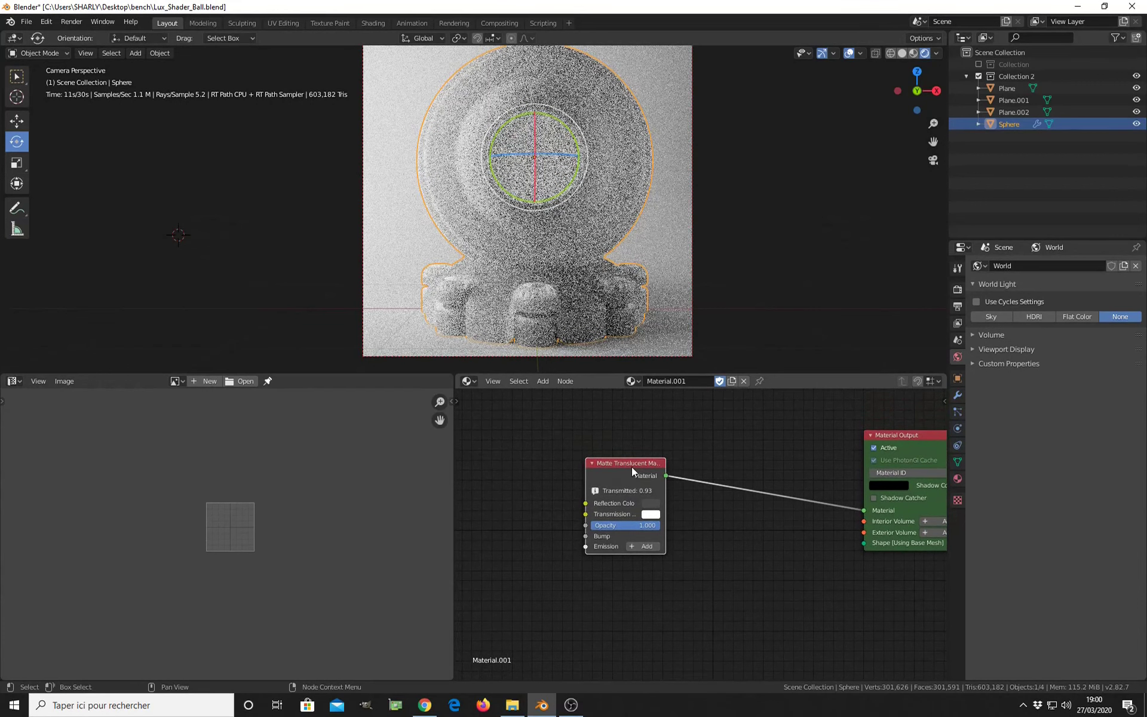
{"action": "key", "text": "x"}
{"action": "key", "text": "shift+a"}
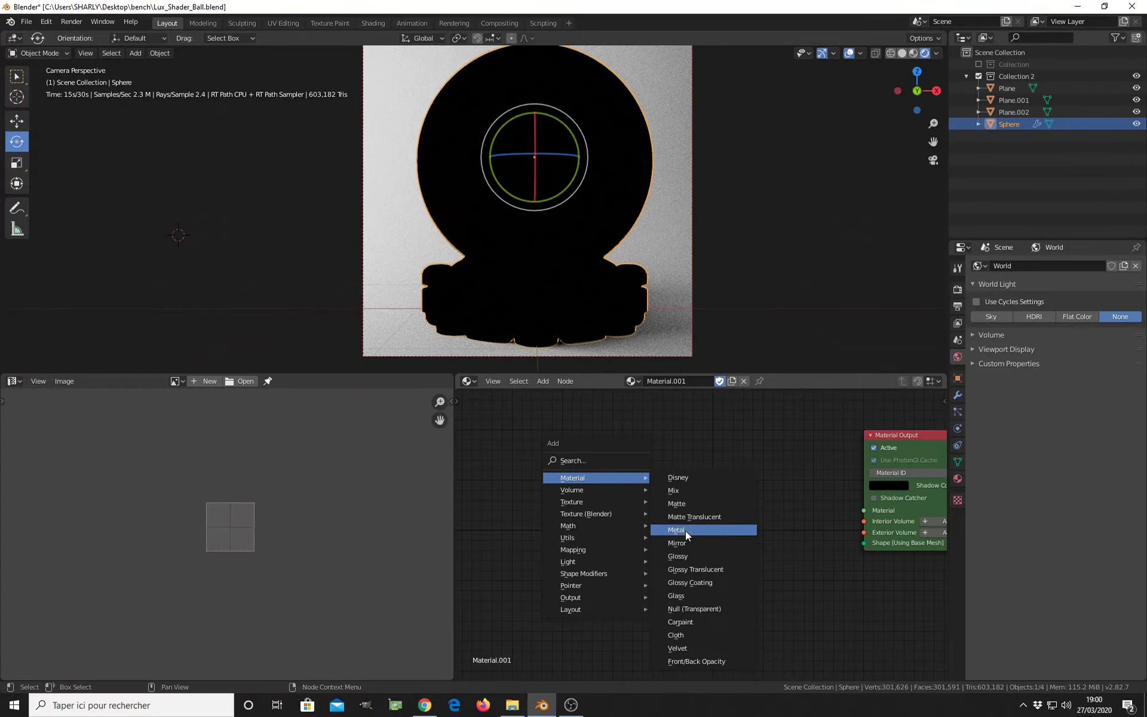
{"action": "left_click", "coordinate": [693, 568]}
{"action": "left_click", "coordinate": [606, 419]}
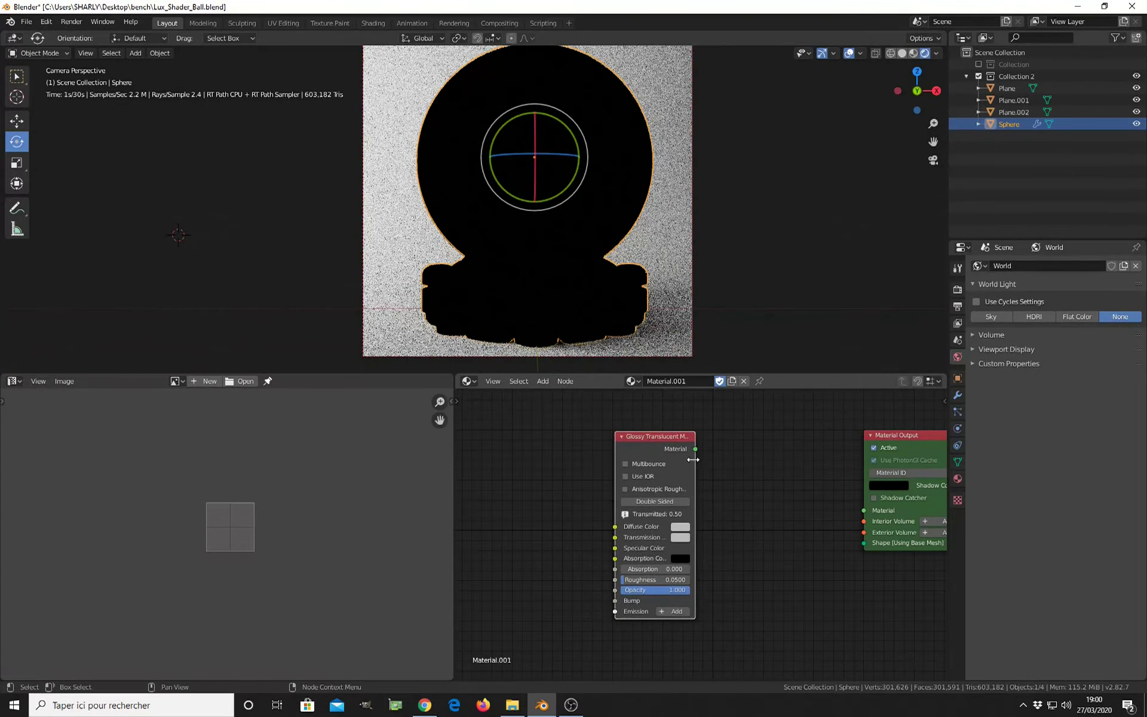
{"action": "left_click_drag", "start_coordinate": [696, 448], "coordinate": [863, 510]}
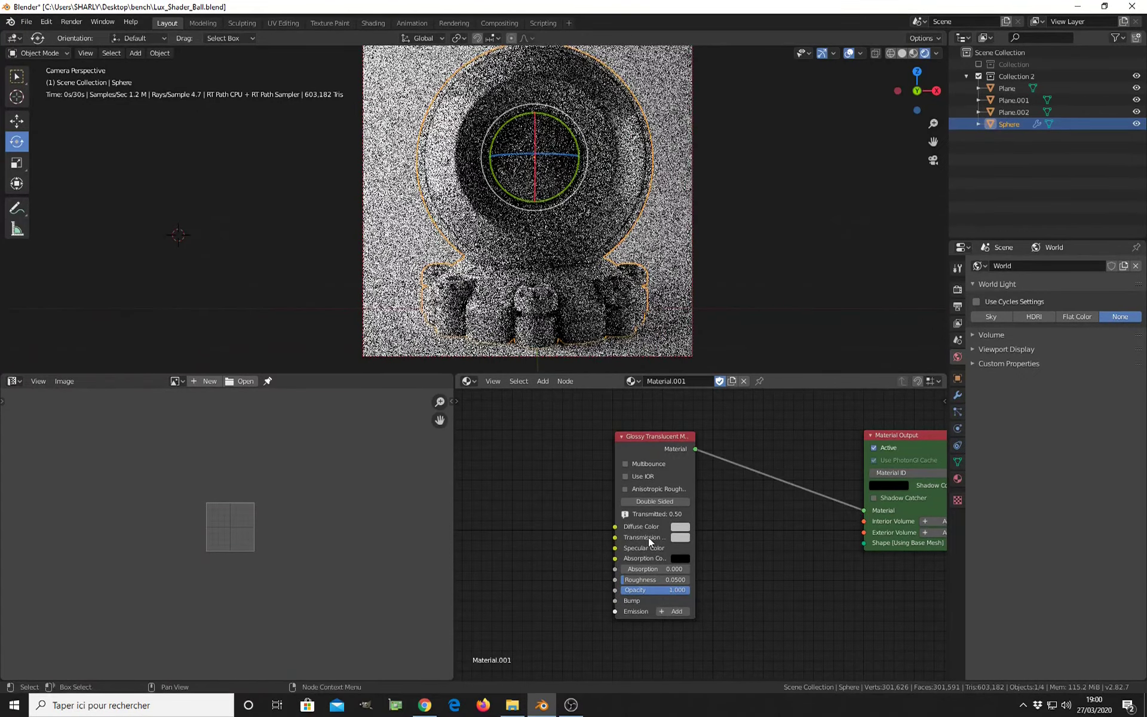
{"action": "scroll", "coordinate": [866, 508], "scroll_direction": "down", "scroll_amount": 2}
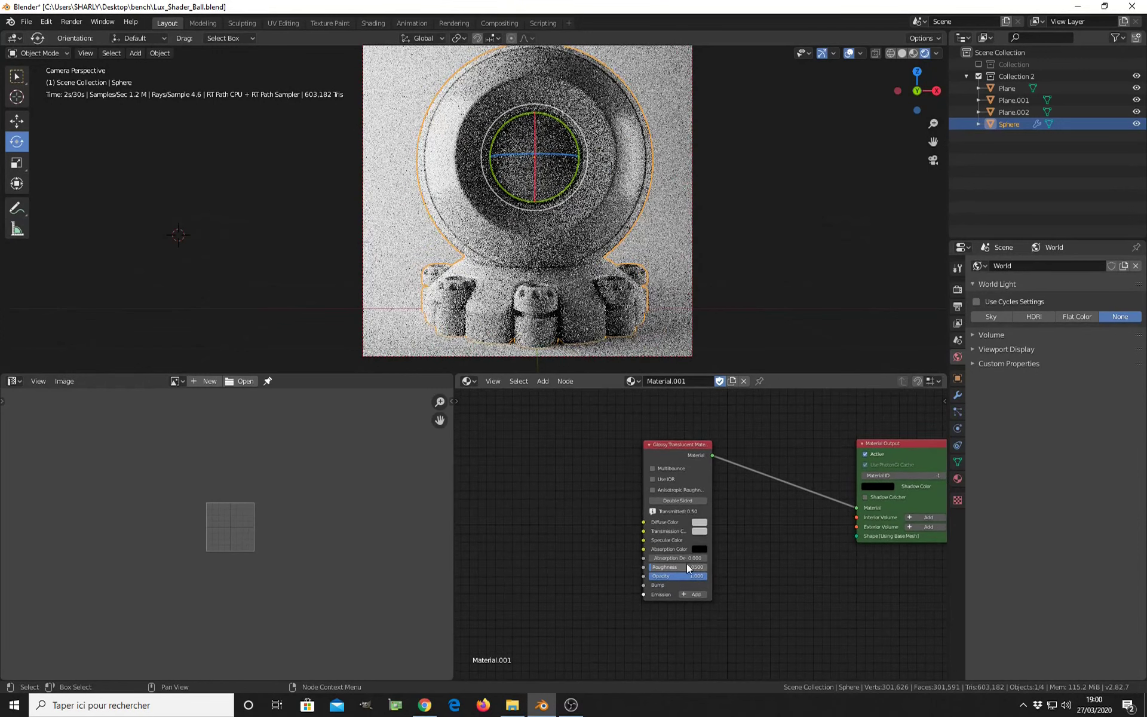
{"action": "scroll", "coordinate": [658, 536], "scroll_direction": "up", "scroll_amount": 2}
{"action": "middle_click_drag", "start_coordinate": [632, 534], "coordinate": [741, 560]}
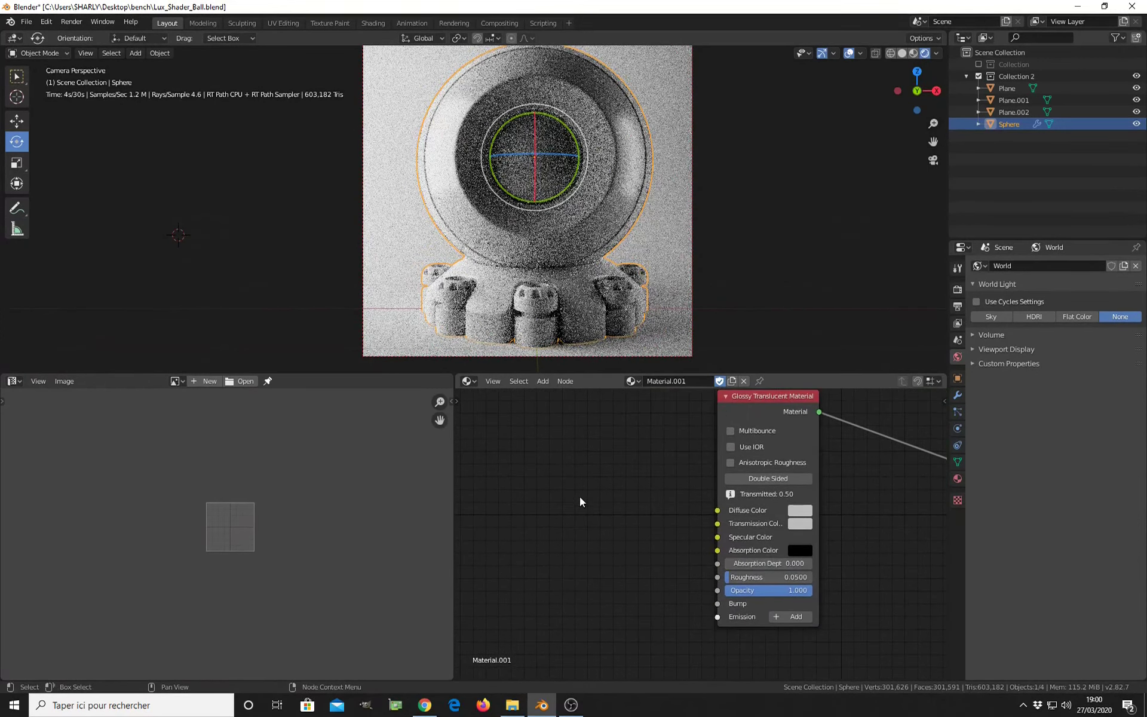
{"action": "key", "text": "shift+a"}
{"action": "mouse_move", "coordinate": [560, 493]}
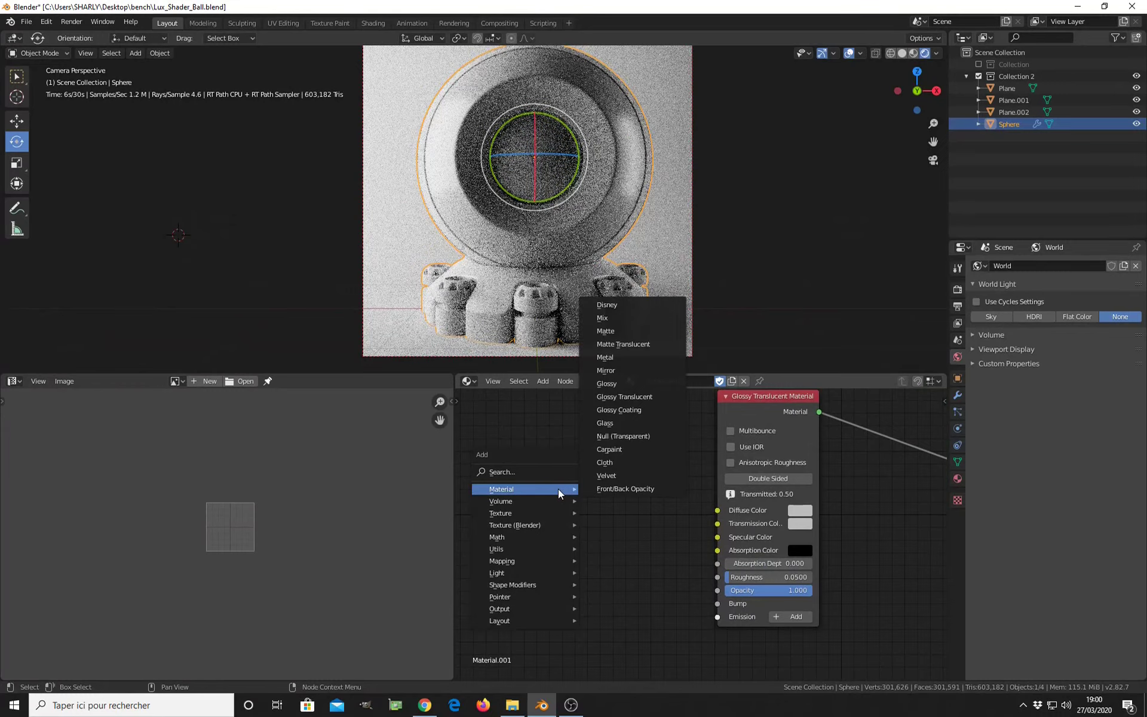
{"action": "mouse_move", "coordinate": [526, 513]}
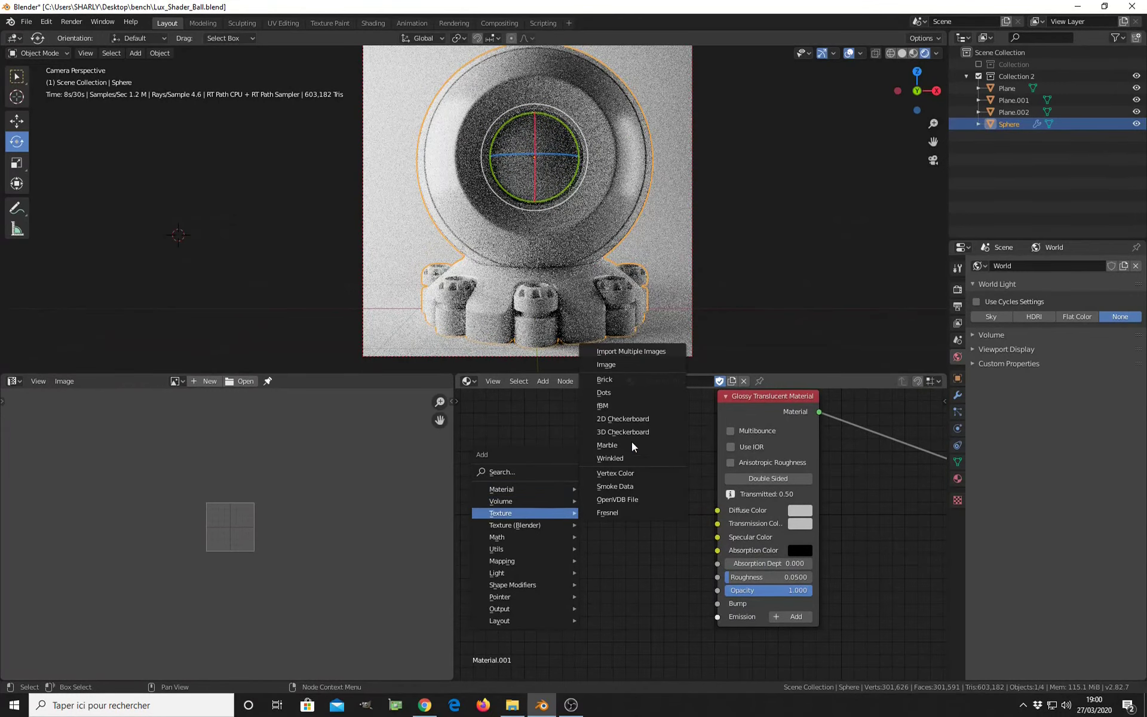
{"action": "left_click", "coordinate": [606, 365]}
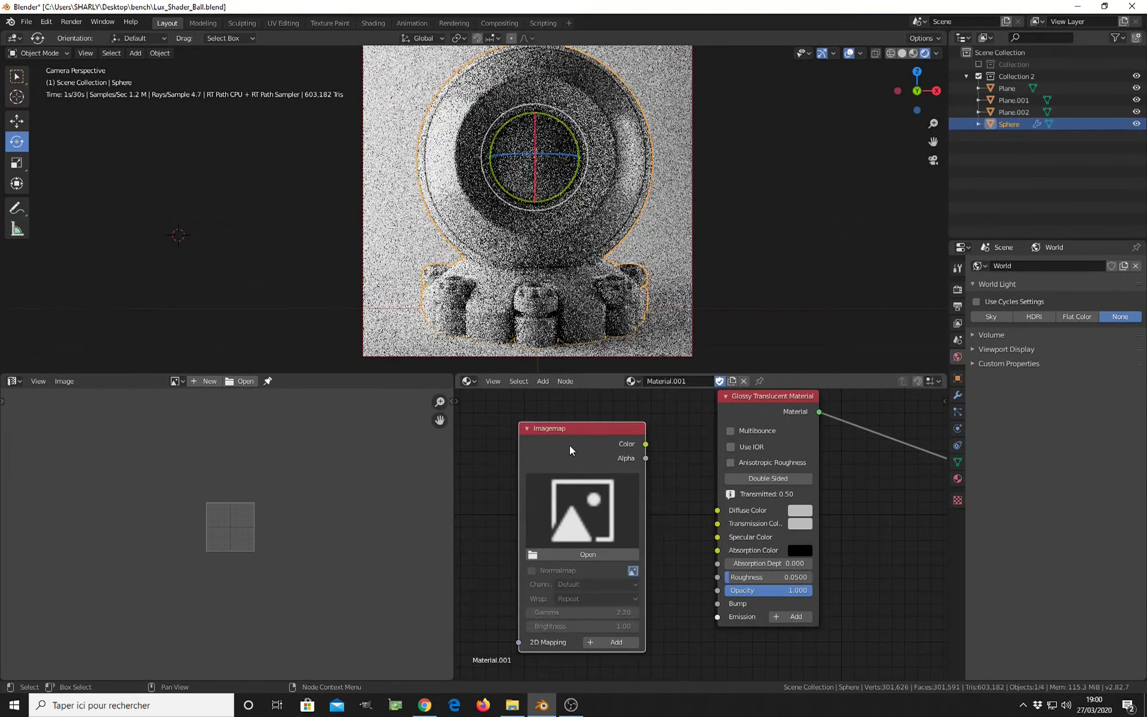
{"action": "key", "text": "ctrl+z"}
Step: Import green_vibrant.png and green_vibrant_NRM.jpg together from the Plants_textures folder as image nodes, placed ahead of the Glossy Translucent node
{"action": "key", "text": "shift+a"}
{"action": "mouse_move", "coordinate": [571, 442]}
{"action": "left_click", "coordinate": [615, 444]}
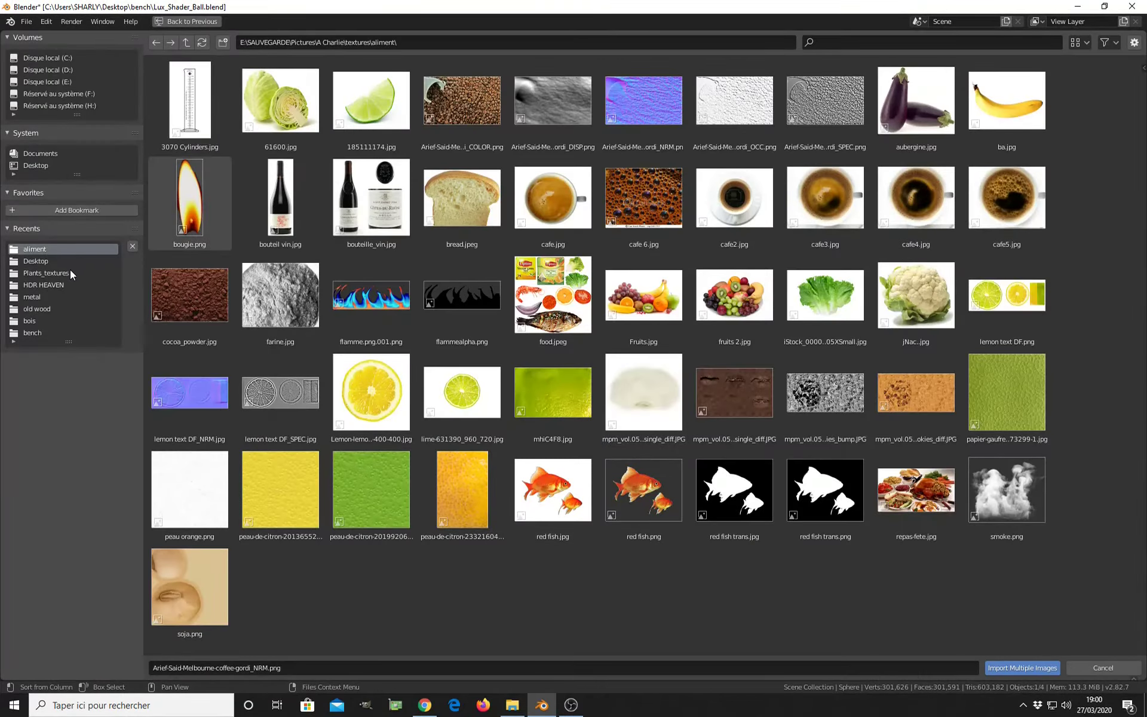
{"action": "left_click", "coordinate": [46, 273]}
{"action": "scroll", "coordinate": [657, 359], "scroll_direction": "down", "scroll_amount": 3}
{"action": "left_click", "coordinate": [916, 382]}
{"action": "left_click", "coordinate": [1010, 386], "text": "shift"}
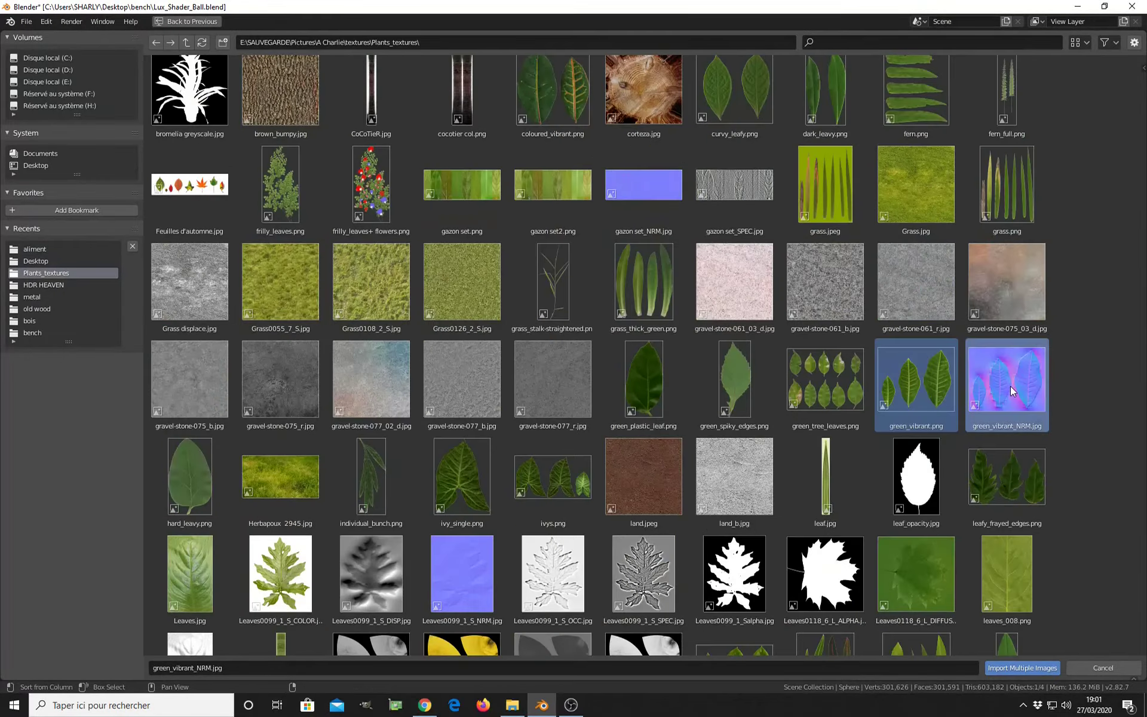
{"action": "left_click", "coordinate": [1021, 668]}
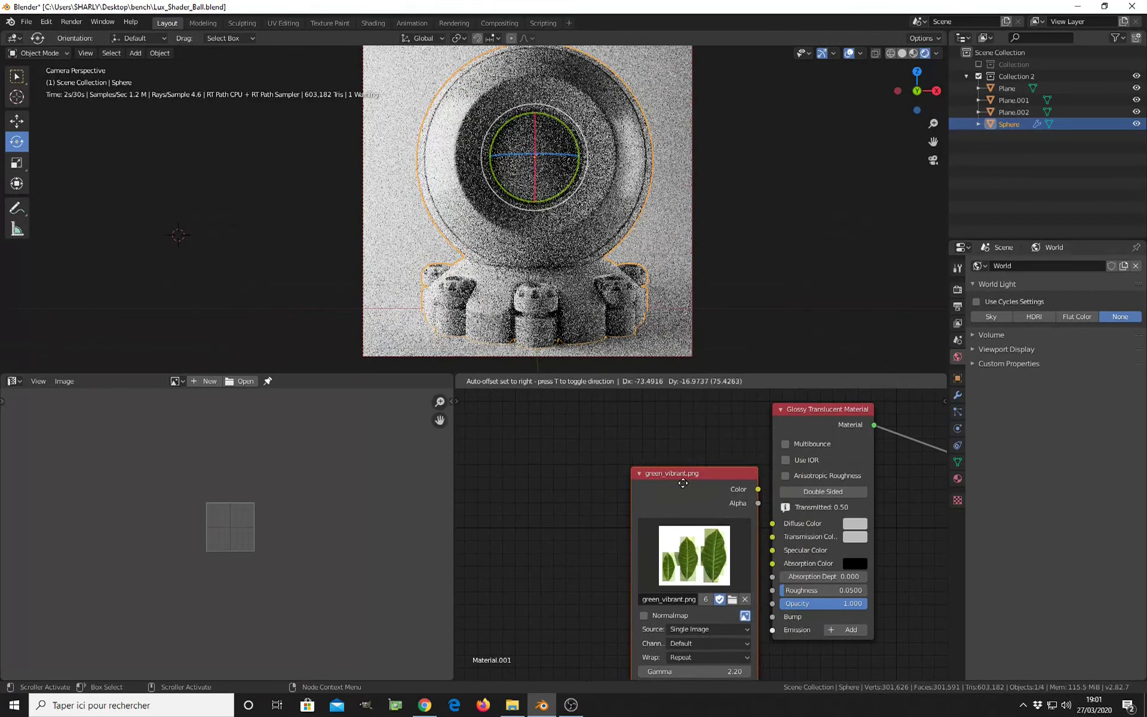
{"action": "scroll", "coordinate": [794, 472], "scroll_direction": "down", "scroll_amount": 2}
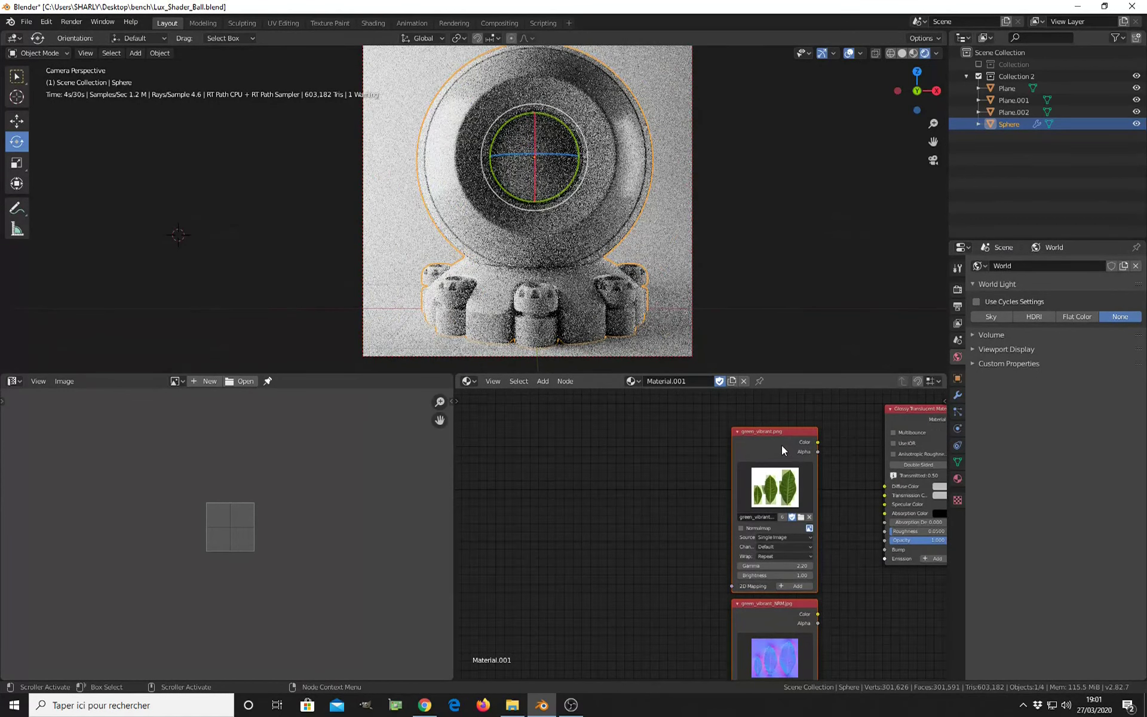
{"action": "left_click_drag", "start_coordinate": [782, 446], "coordinate": [623, 343]}
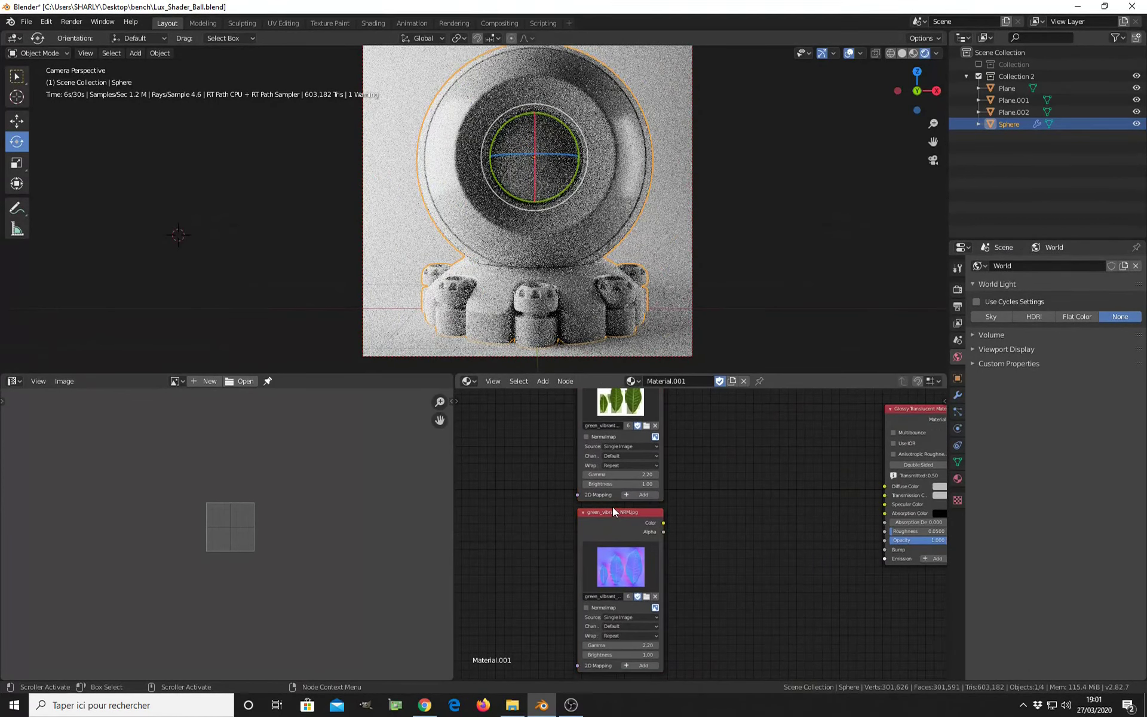
Step: Enable Normalmap on the green_vibrant_NRM.jpg node and connect it to the Glossy Translucent node's Bump input
{"action": "left_click", "coordinate": [625, 530]}
{"action": "left_click", "coordinate": [586, 607]}
{"action": "left_click_drag", "start_coordinate": [663, 523], "coordinate": [884, 549]}
{"action": "middle_click_drag", "start_coordinate": [730, 565], "coordinate": [697, 565]}
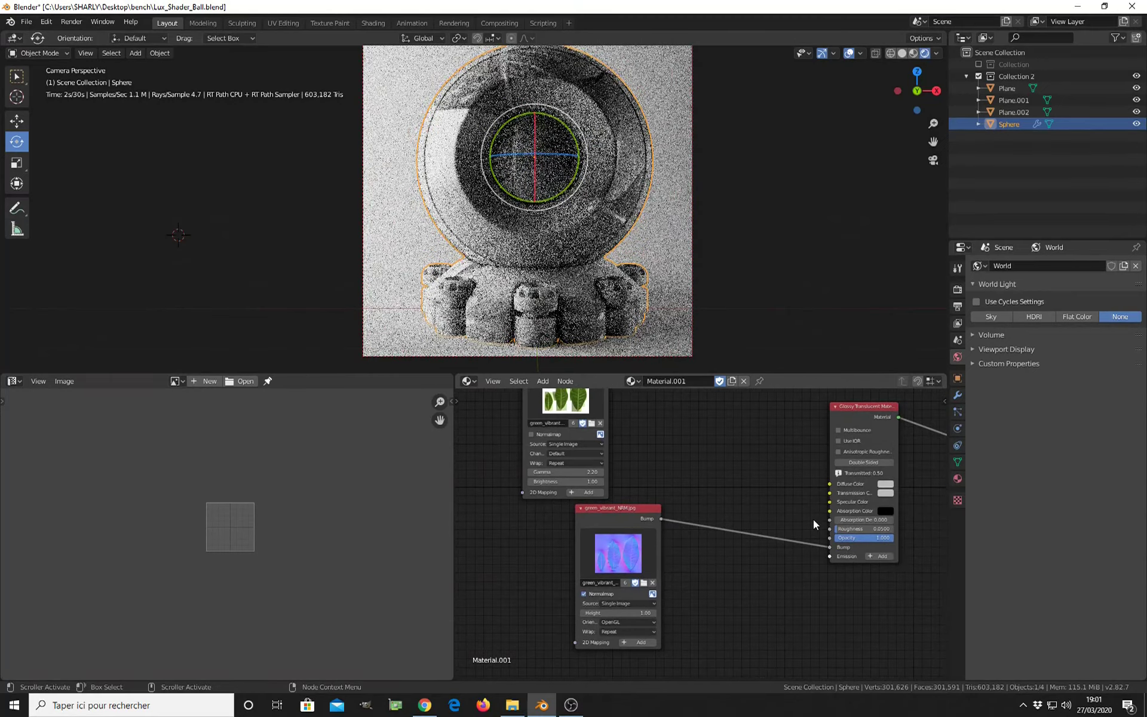